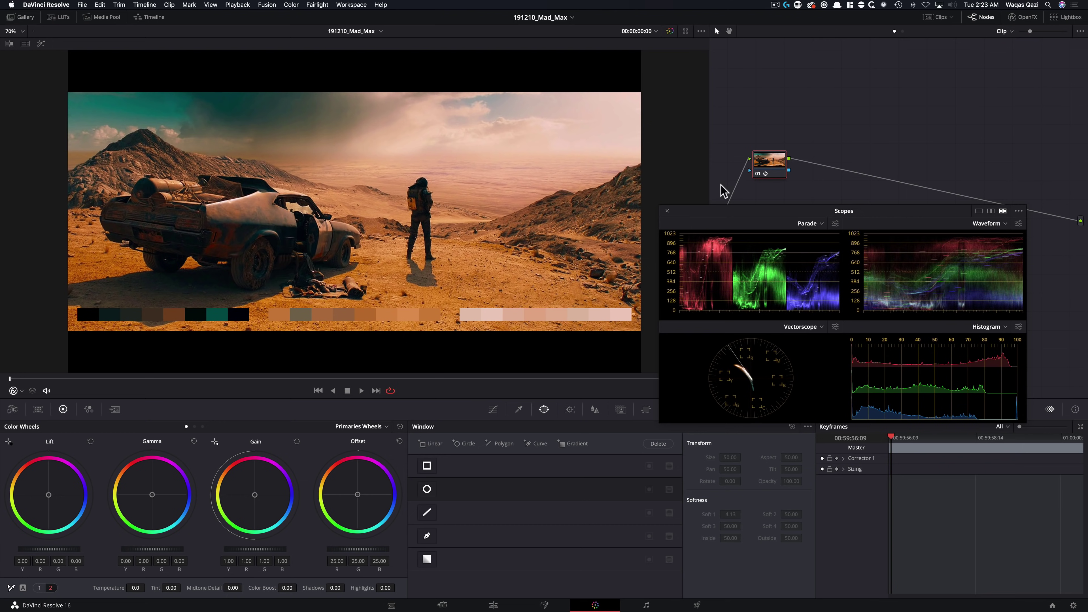
Examine the Mad Max reference frame in an enlarged viewer without the scopes, and again with the scopes shown beside it.
left_click_drag(734, 217, 1087, 326)
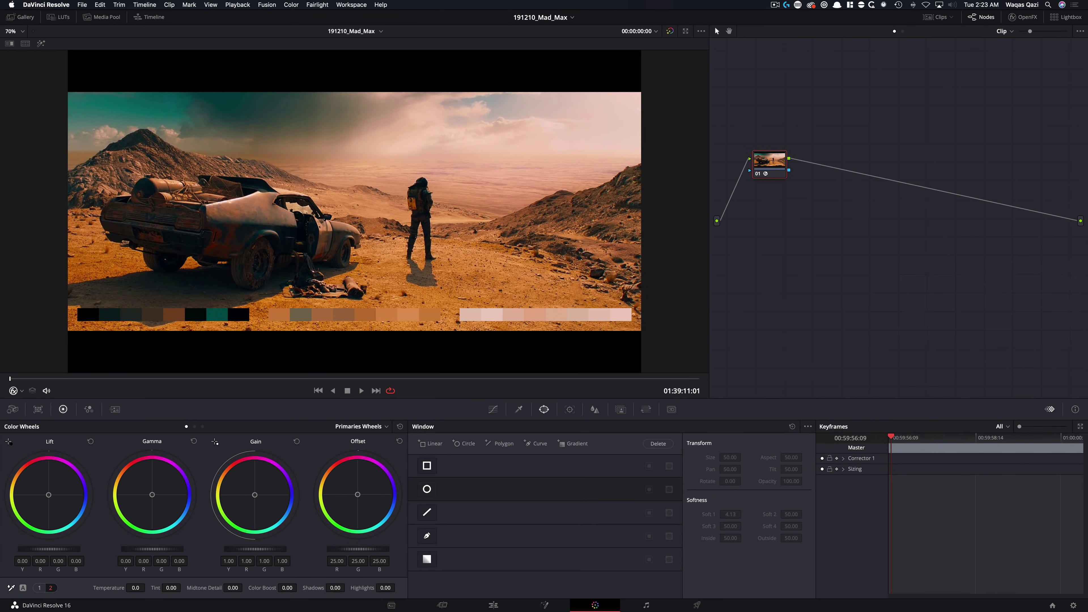
key("shift+f")
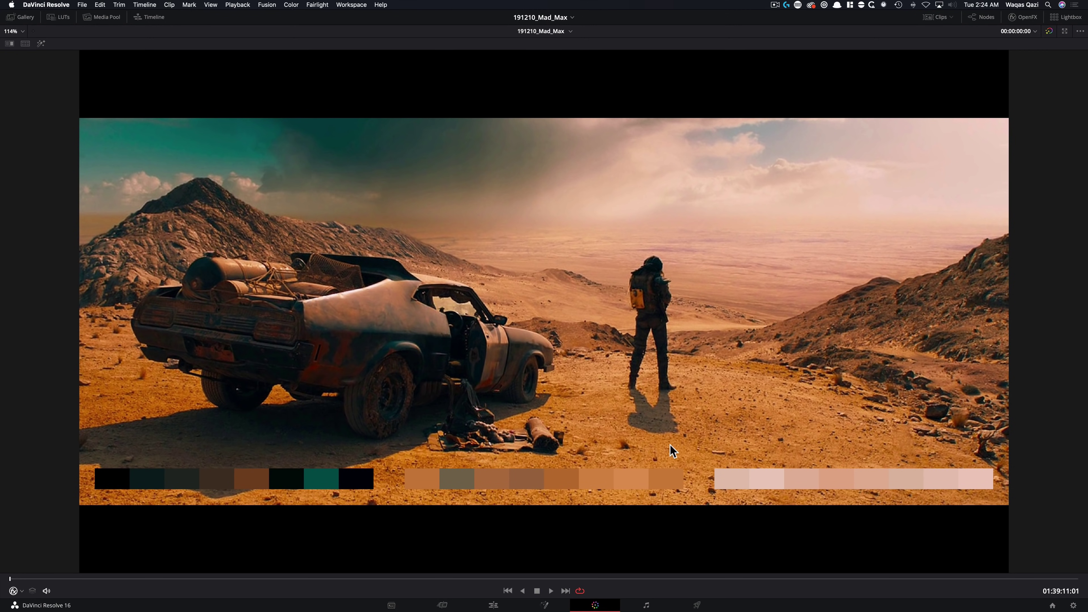
key("super+Tab")
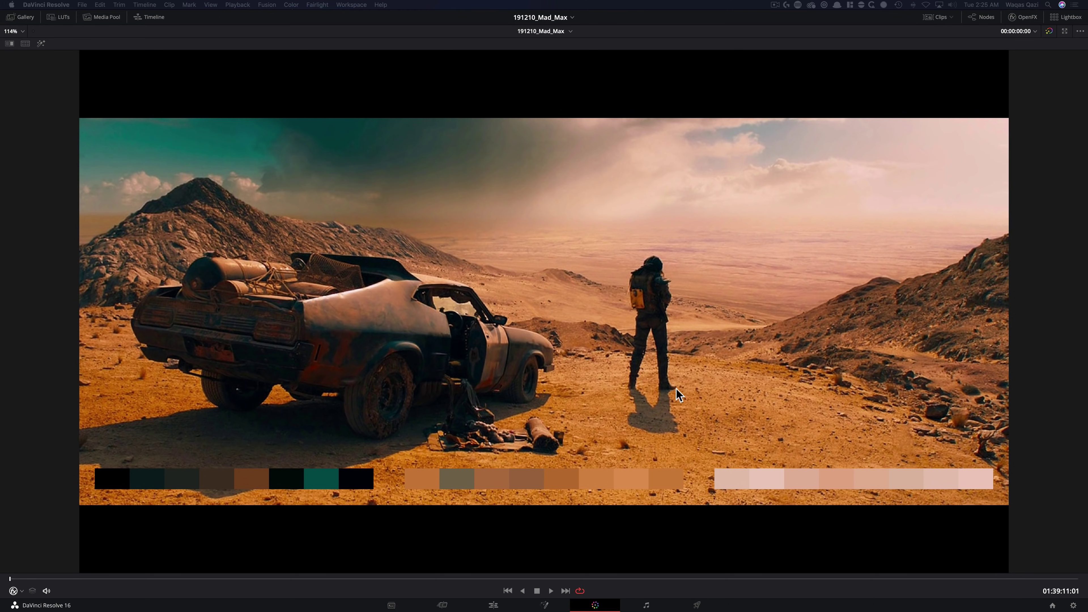
key("shift+f")
left_click_drag(1087, 188, 780, 336)
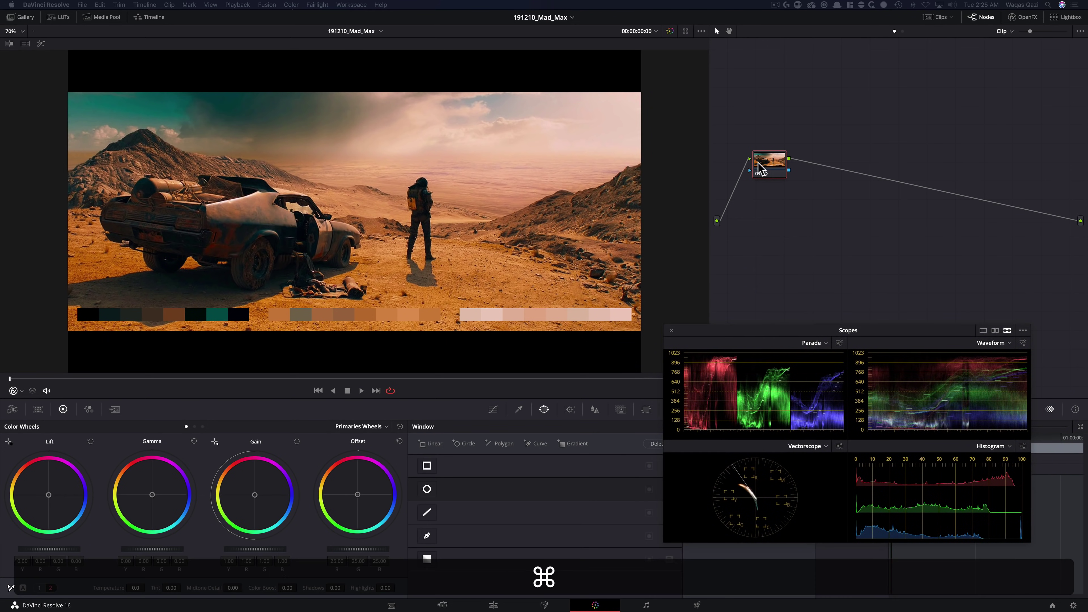
key("super+d")
left_click_drag(775, 333, 768, 260)
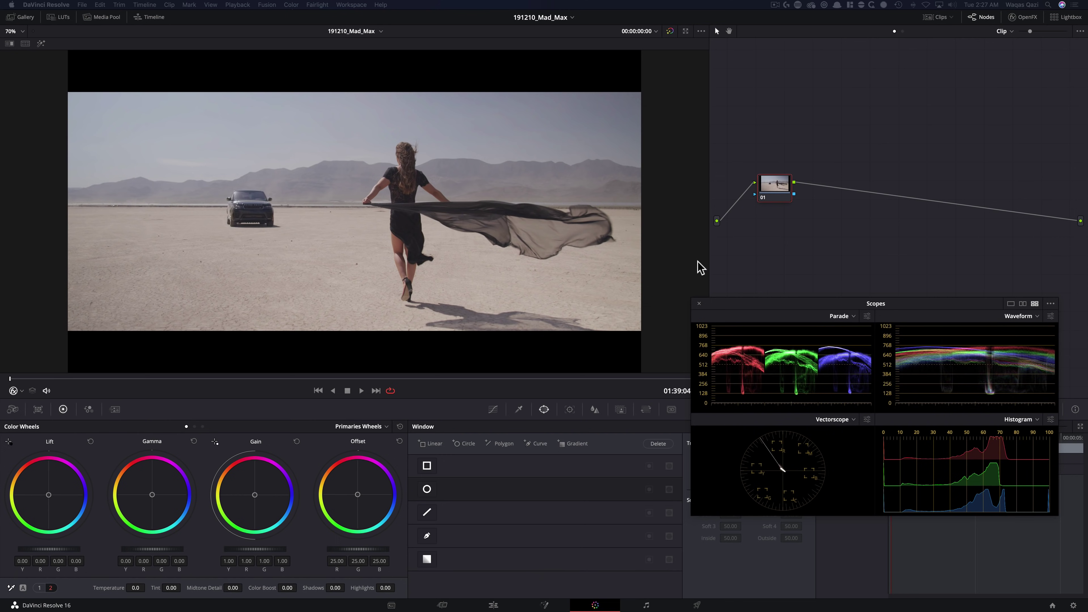
Compare the ungraded desert shot with the Mad Max reference by repeatedly toggling the reference wipe.
key("super+w")
key("super+w")
key("super+w")
key("super+w")
key("super+w")
key("super+w")
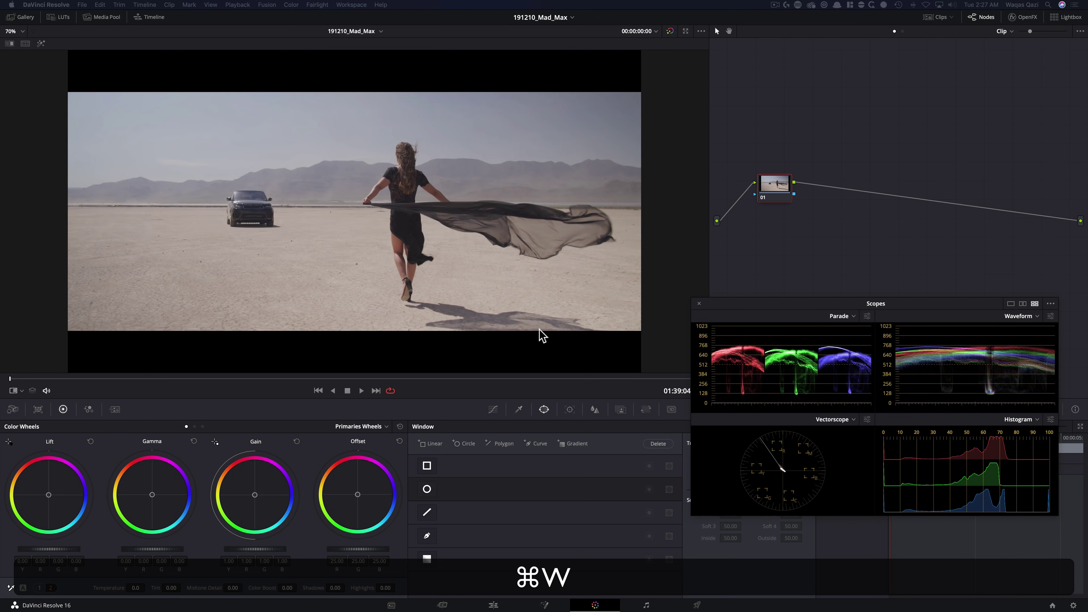
key("super+w")
key("super+w")
key("super+w")
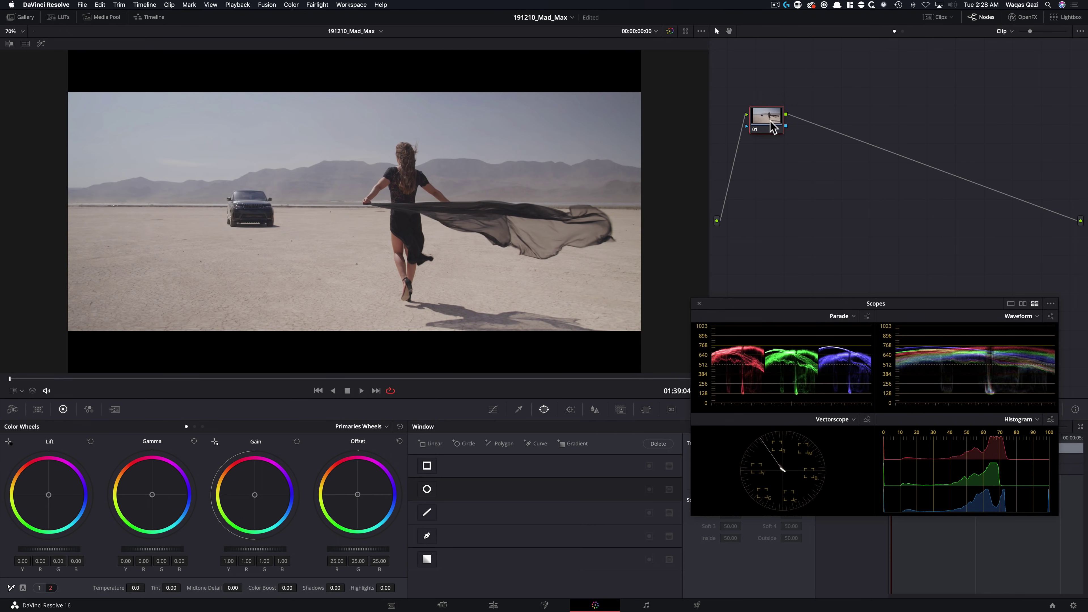
Add a serial node after node 01 and place it directly beneath that node.
key("alt+s")
left_click_drag(822, 122, 771, 162)
left_click(760, 116)
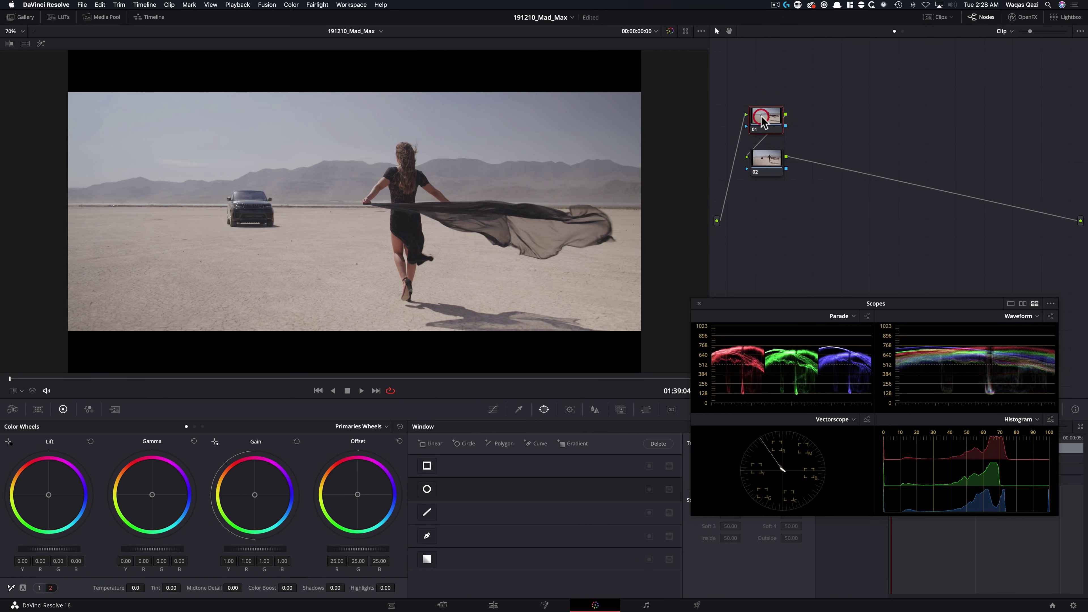
left_click(764, 167)
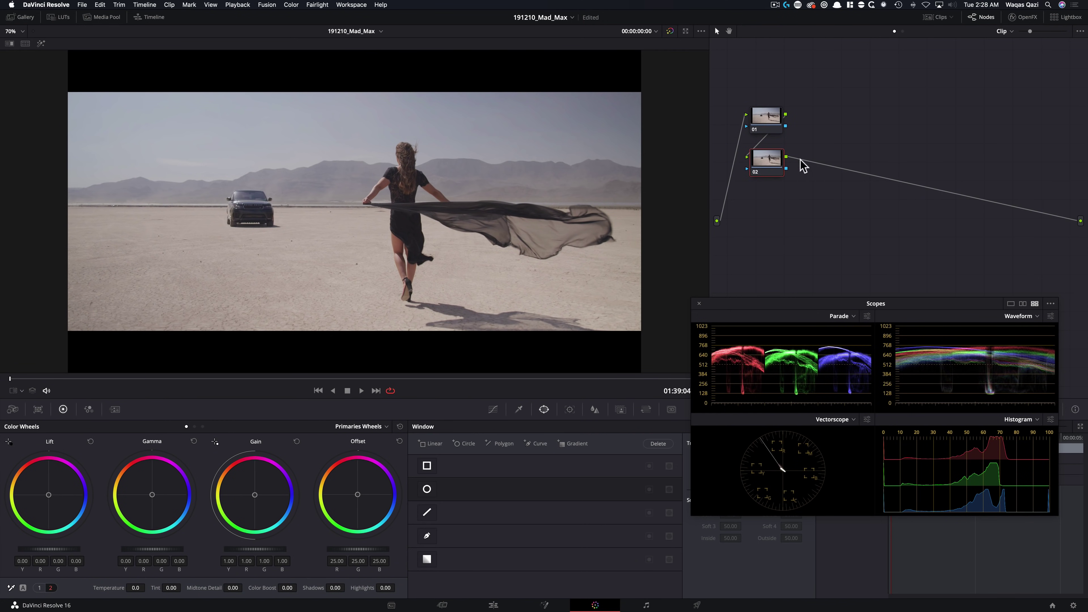
Add a serial node after node 02 with two parallel nodes below it, and center the parallel mixer beside the stack.
key("alt+s")
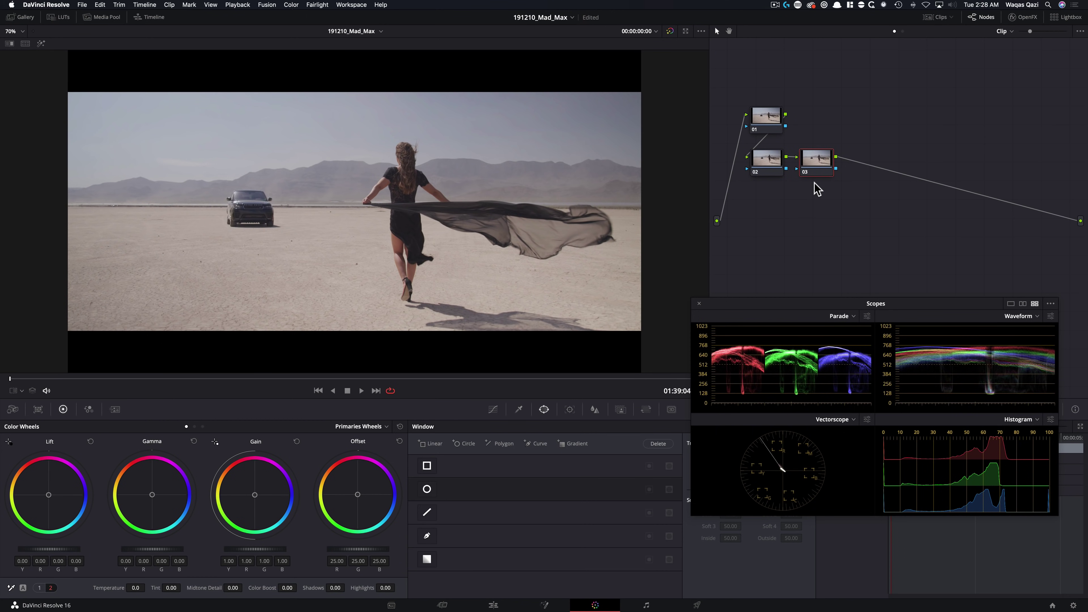
key("alt+p")
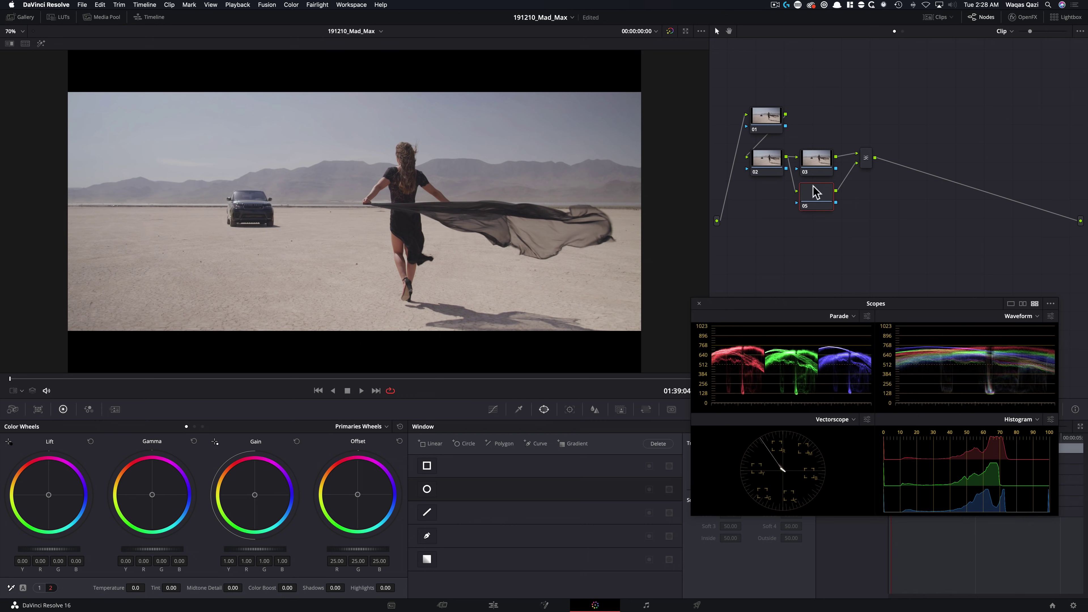
key("alt+p")
left_click(867, 165)
left_click_drag(867, 164, 866, 191)
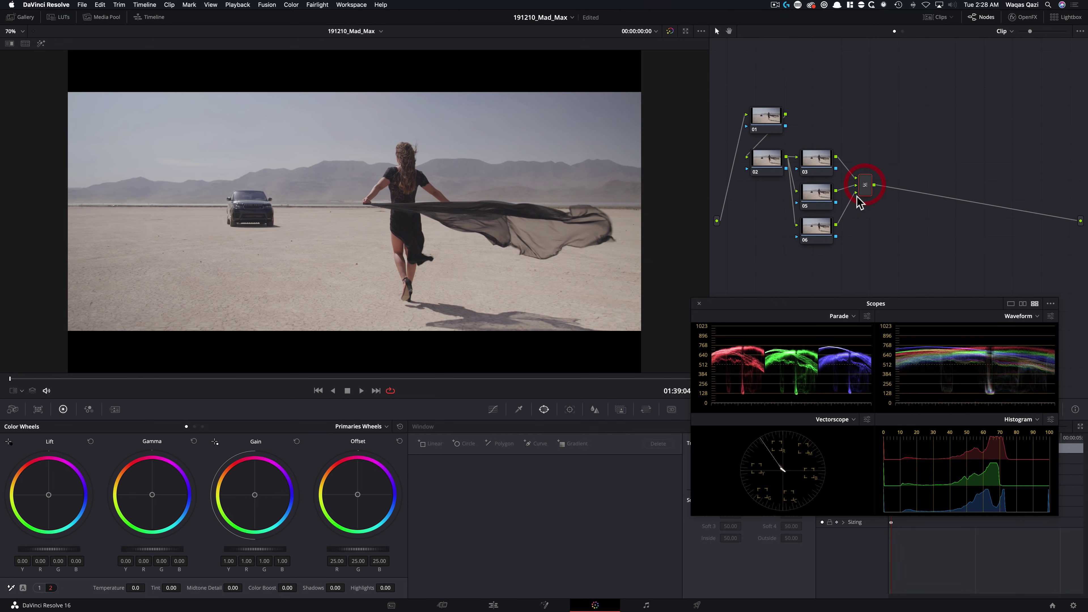
Add two serial nodes after the parallel mixer, placing the second one in a new row beneath the parallel stack.
key("alt+s")
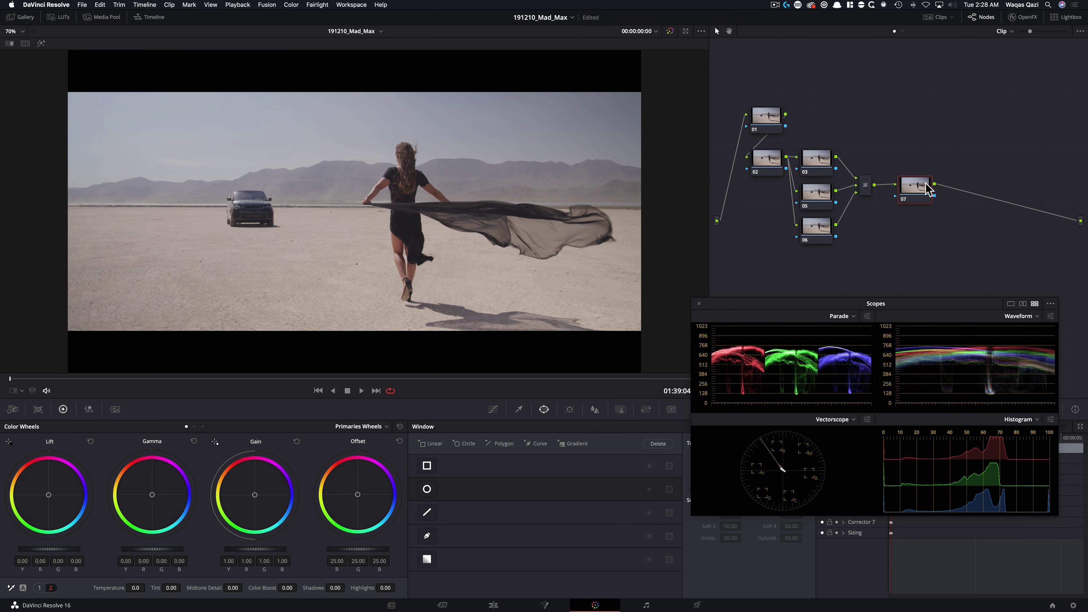
key("alt+s")
left_click_drag(872, 304, 867, 356)
left_click_drag(969, 189, 774, 281)
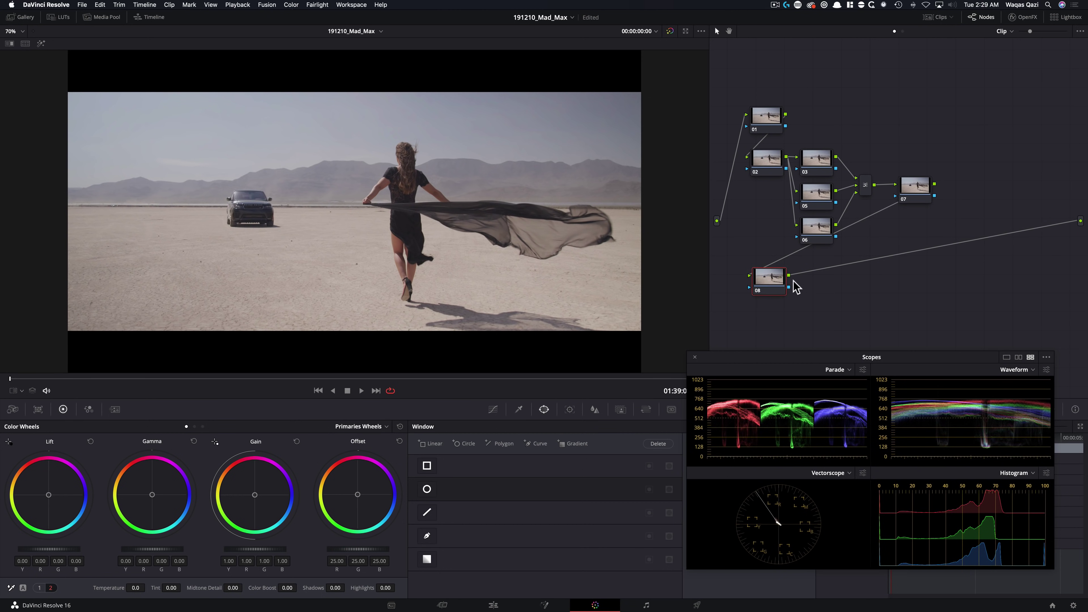
Add a layer node to node 08 and a serial node after the resulting layer mixer.
key("alt+l")
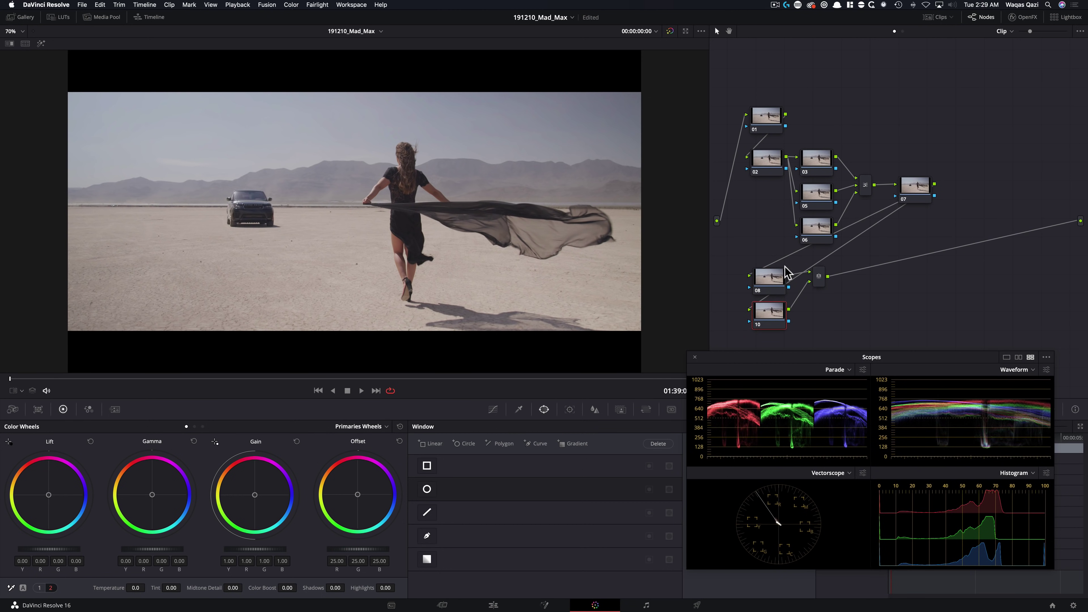
left_click(821, 300)
key("alt+s")
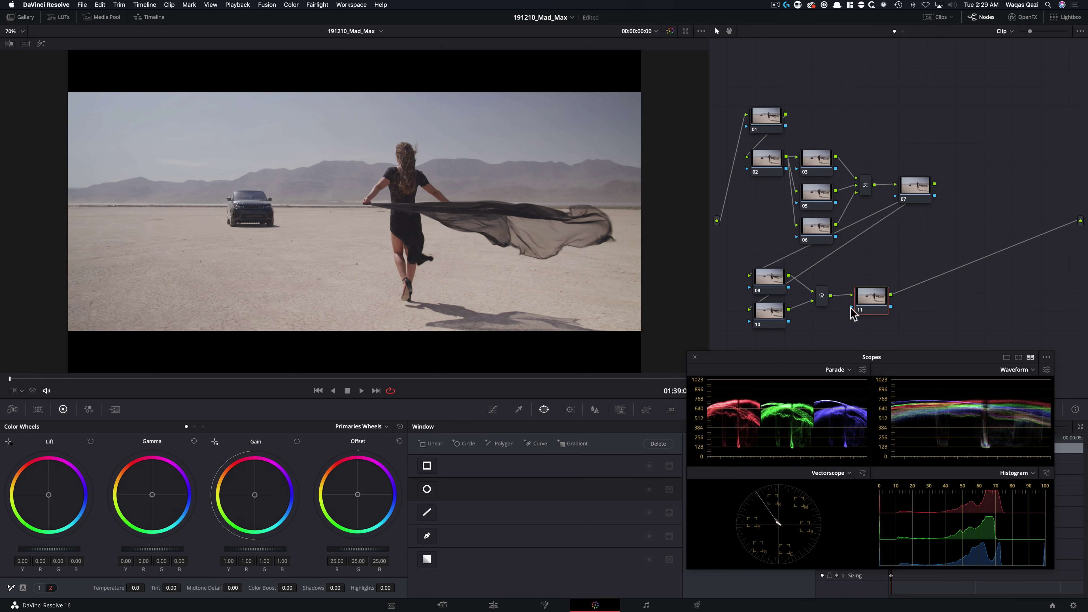
Move the scopes clear of the node graph and append two more serial nodes after node 11.
left_click_drag(827, 358, 834, 383)
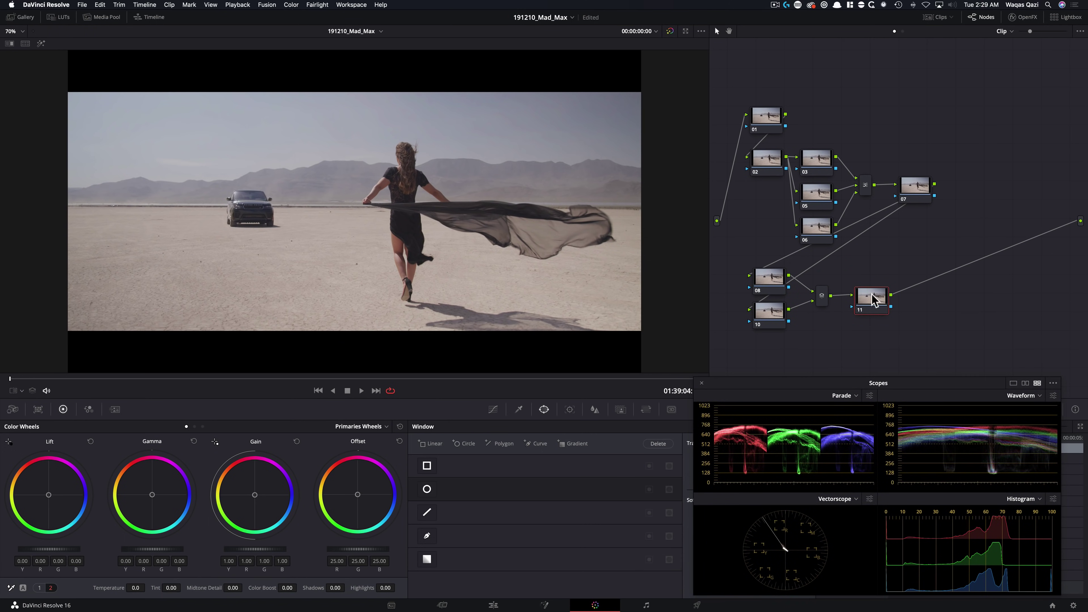
key("alt")
key("alt+s")
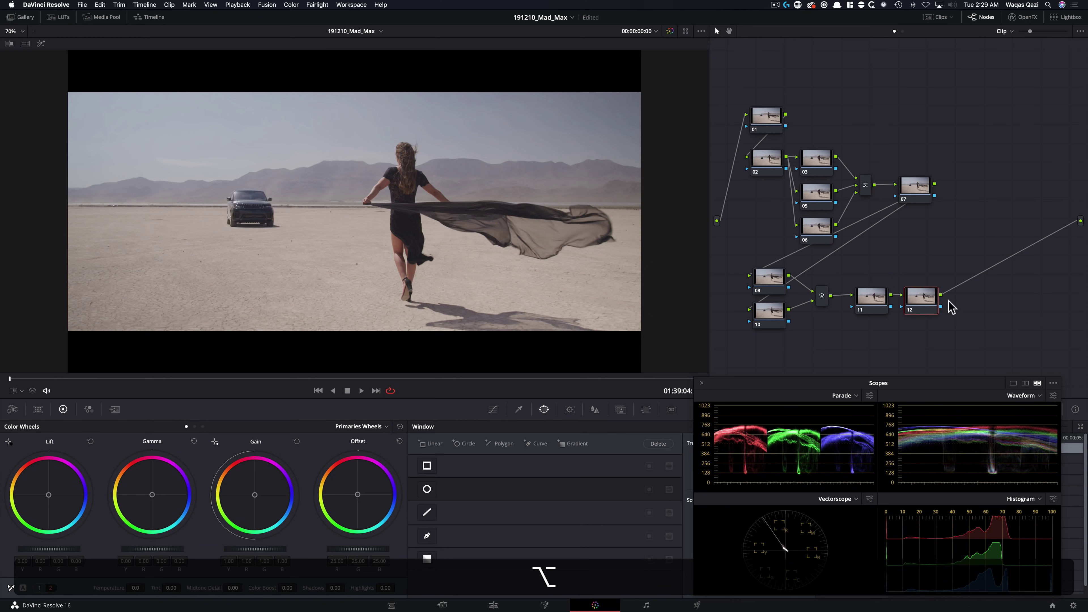
key("alt+s")
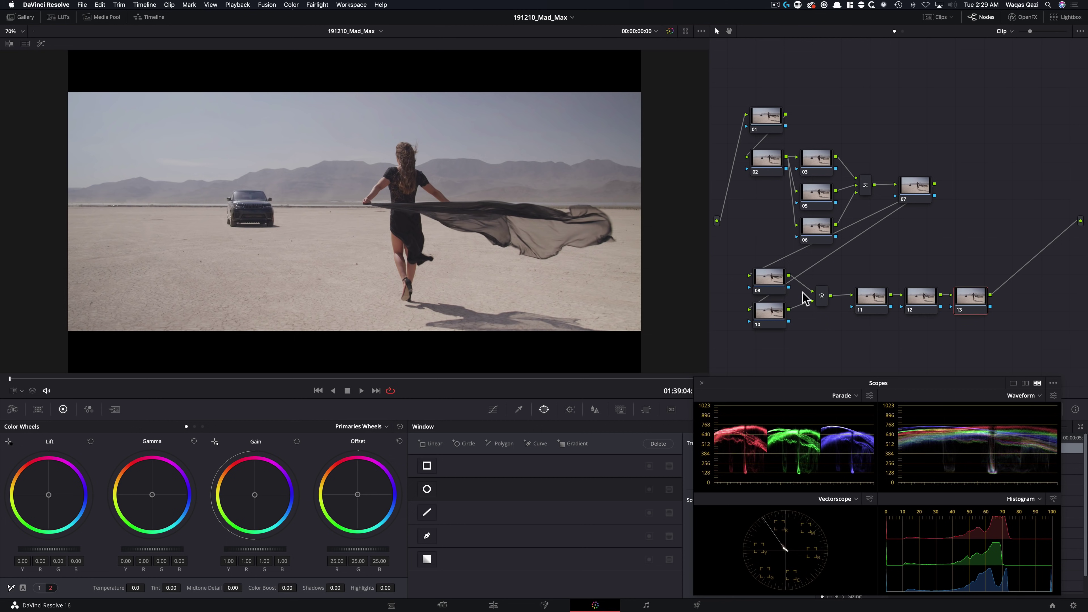
Label node 01 "nr" and node 02 "primaries".
left_click(767, 129)
type("nr")
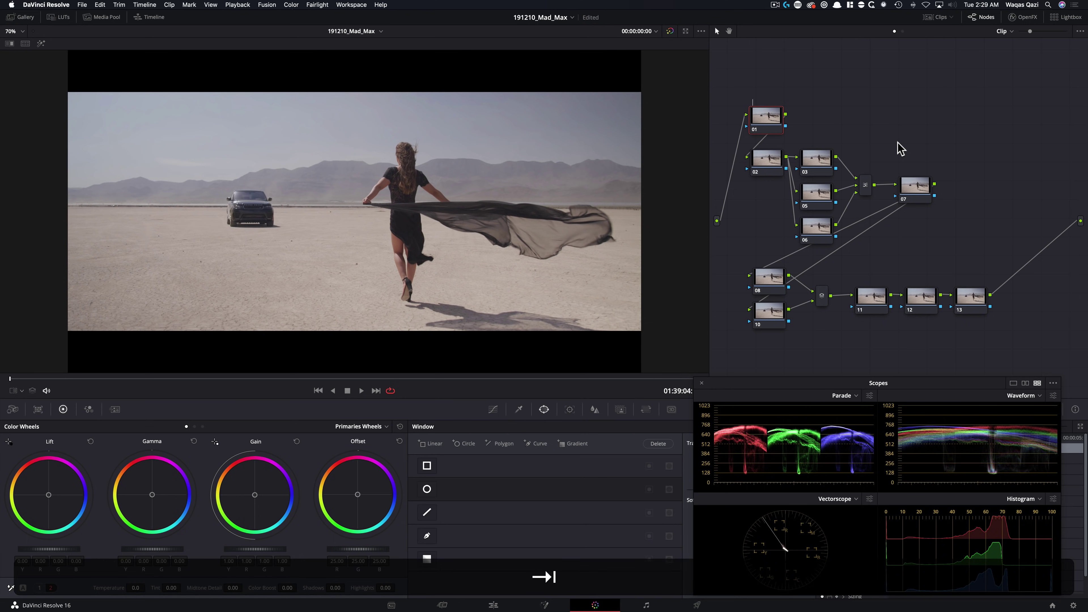
key("Return")
key("Tab")
left_click(770, 163)
type("primaries")
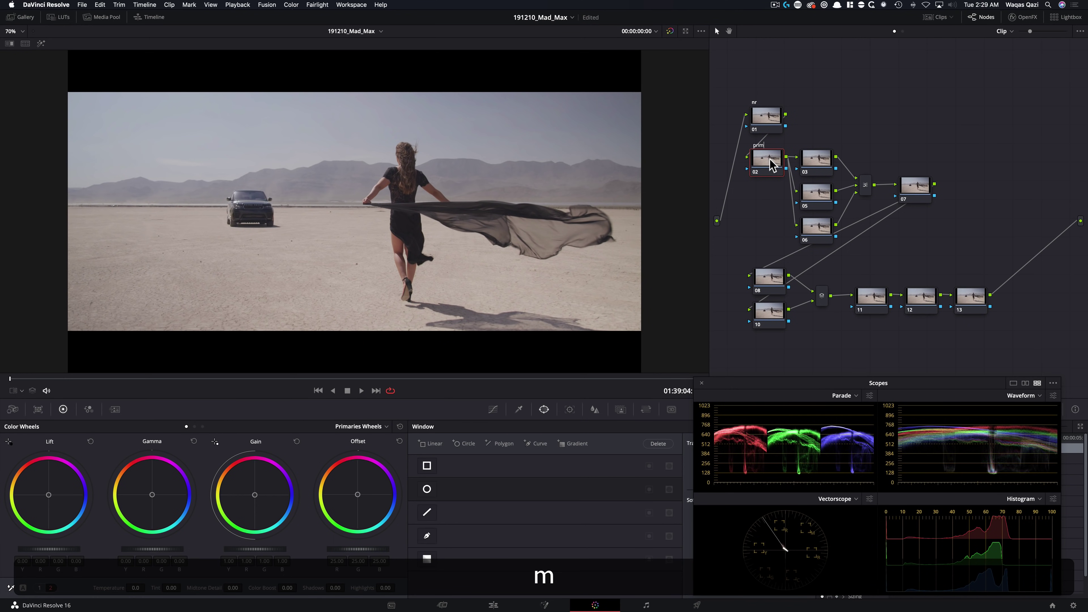
key("Return")
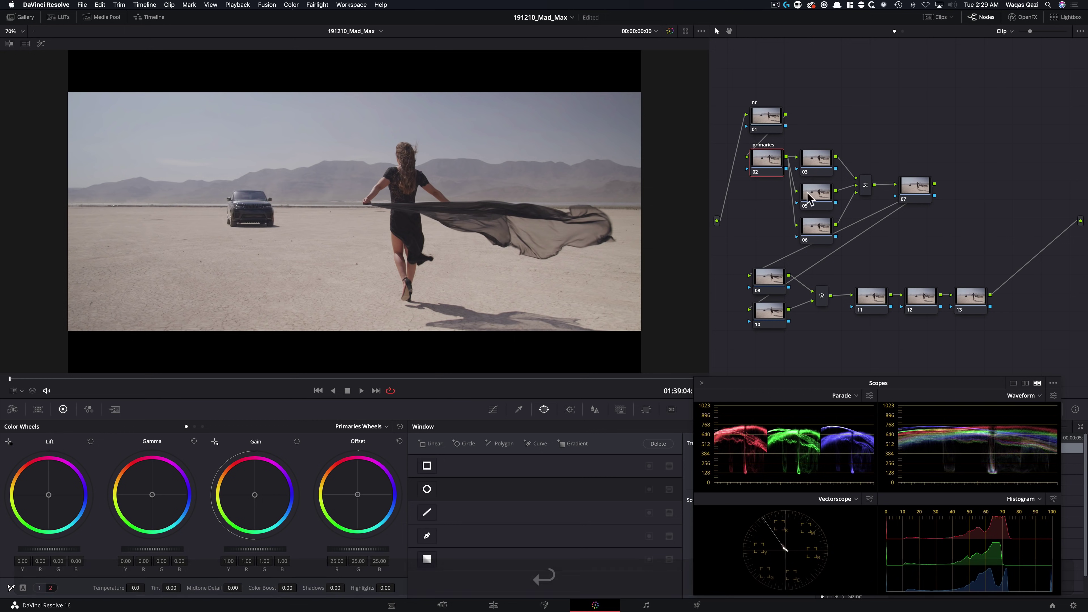
Label the upper parallel node "bg" and the middle parallel node "ground".
left_click(808, 168)
key("Tab")
type("bg")
key("Return")
left_click(817, 193)
key("Tab")
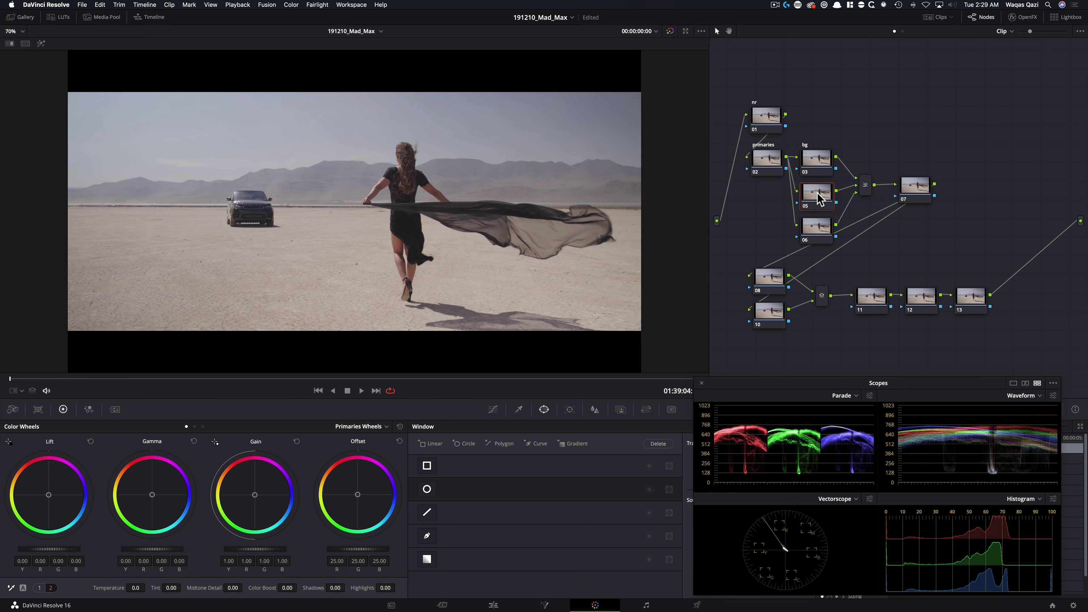
type("ground")
key("Return")
Label node 07, which follows the parallel mixer, "look adj".
left_click(804, 234)
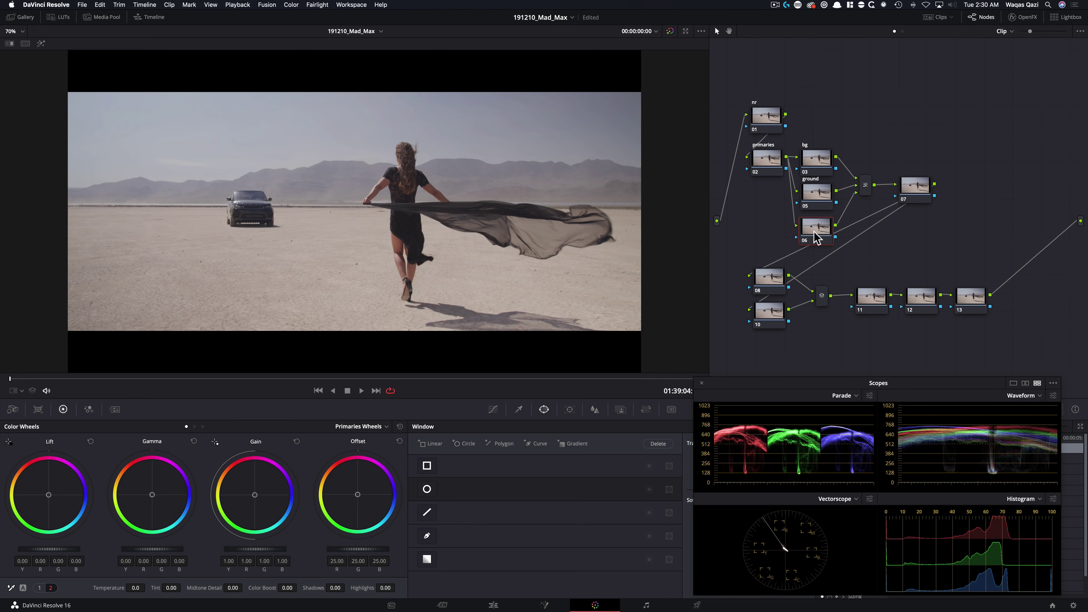
left_click_drag(813, 229, 812, 230)
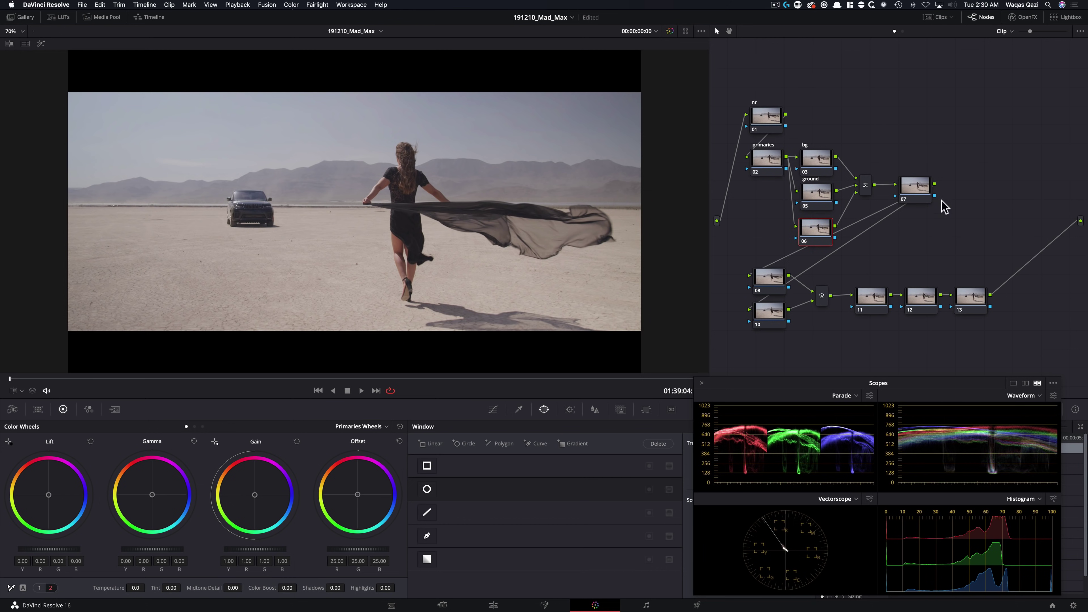
left_click(908, 193)
key("Tab")
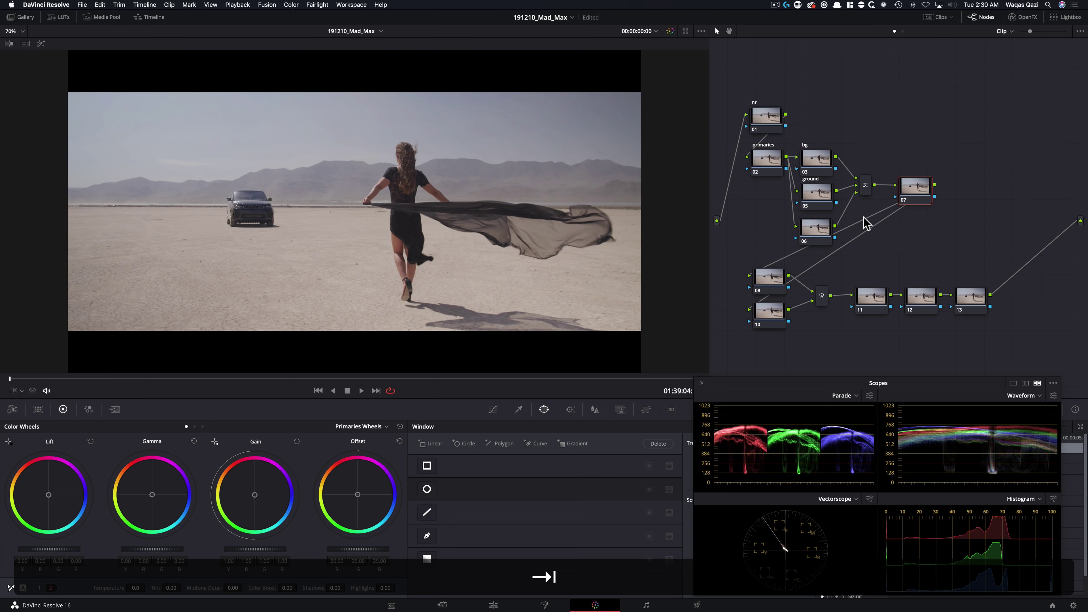
type("look adj")
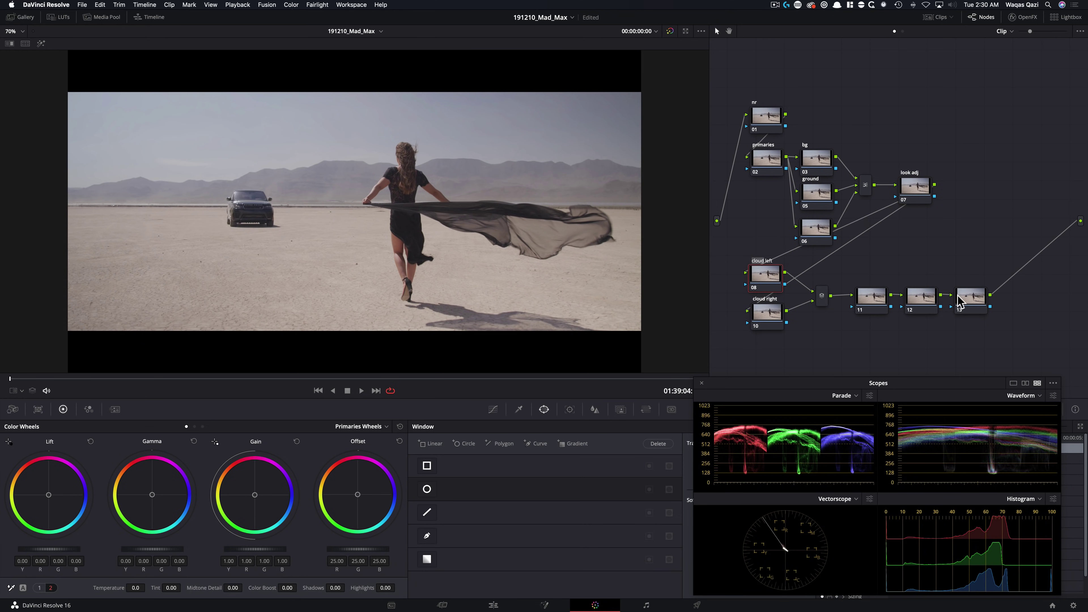
Relabel layer nodes 08 and 10 as "sky left" and "sky right".
type("sky left")
key("Return")
left_click(768, 315)
double_click(760, 298)
type("sky")
Label node 11 "sharpen" and node 12 "grain".
left_click(871, 299, "ctrl")
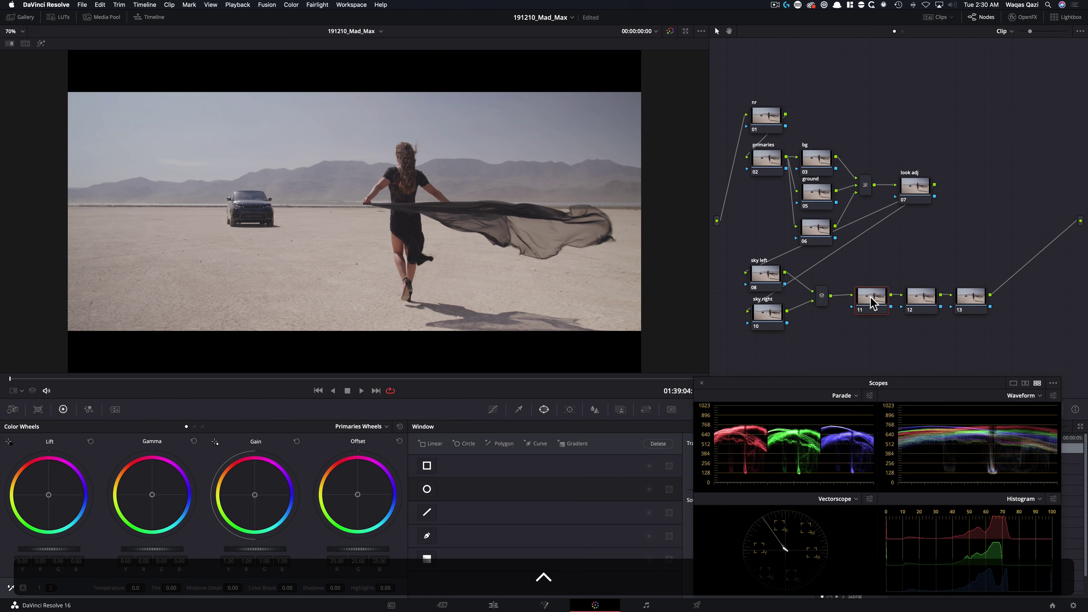
left_click(866, 296)
key("Tab")
type("shar")
key("Return")
left_click(929, 300)
key("Tab")
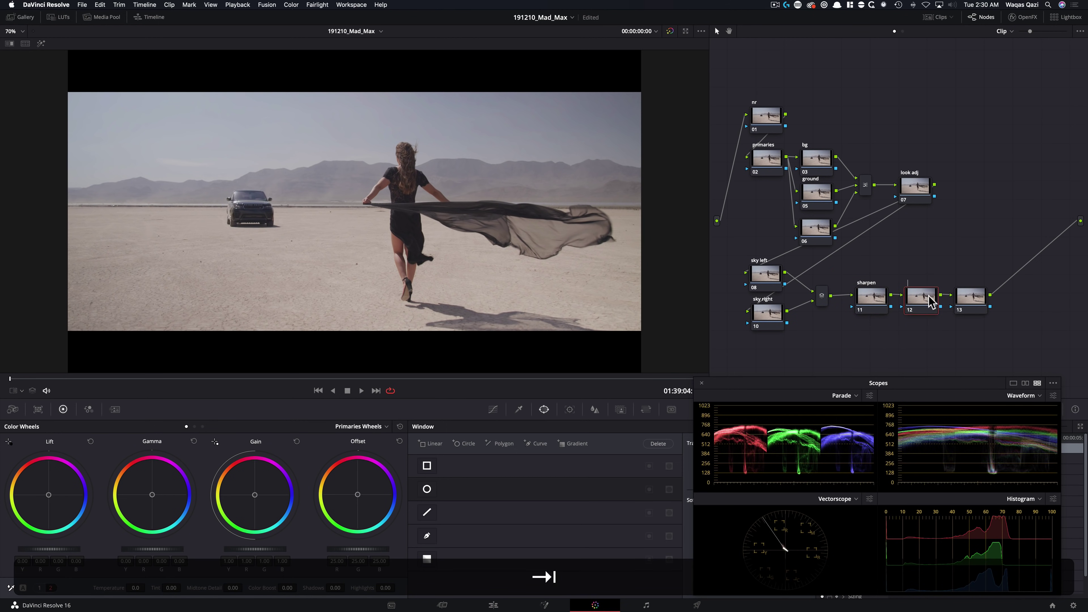
type("grain")
key("Return")
Label the final node in the chain "global adj".
left_click(978, 298)
key("Tab")
type("global adj")
key("Return")
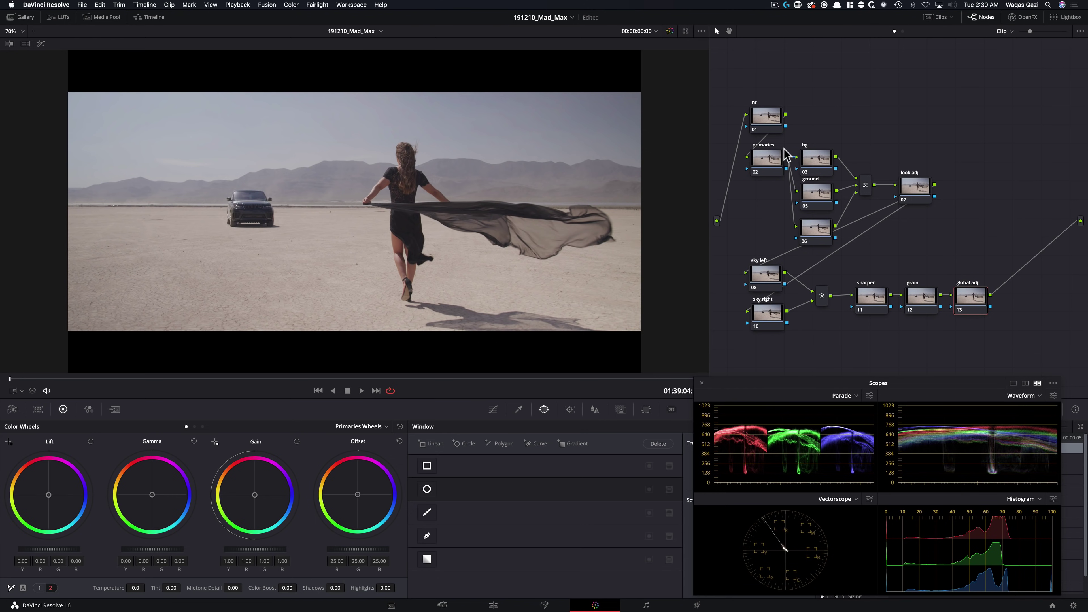
Grab a still of the current shot into the PowerGrade 1 album, and open the Stills 1 album.
left_click(767, 169)
left_click(24, 19)
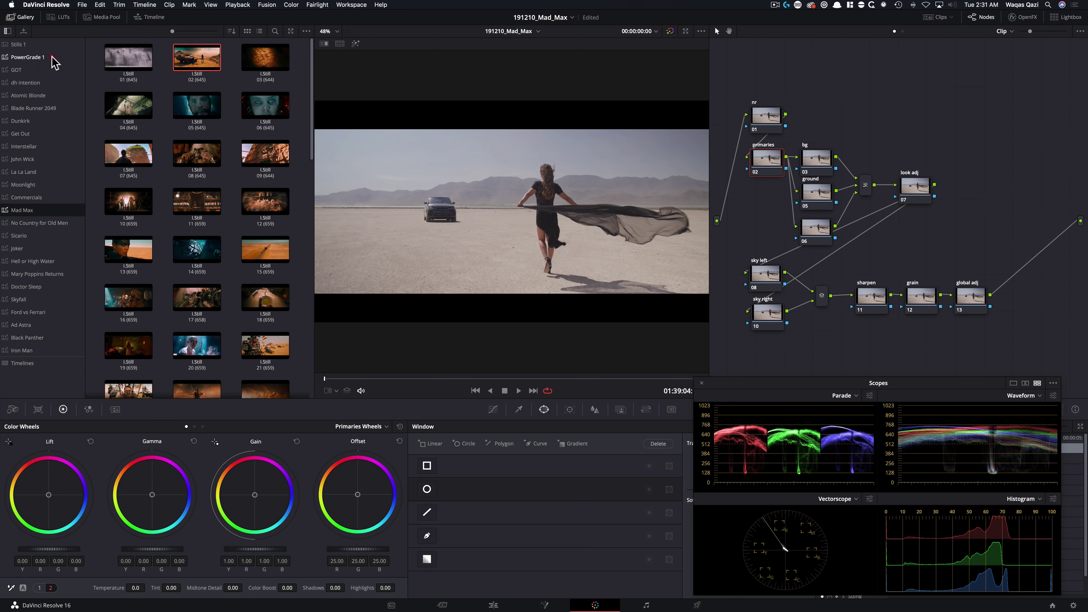
left_click(58, 66)
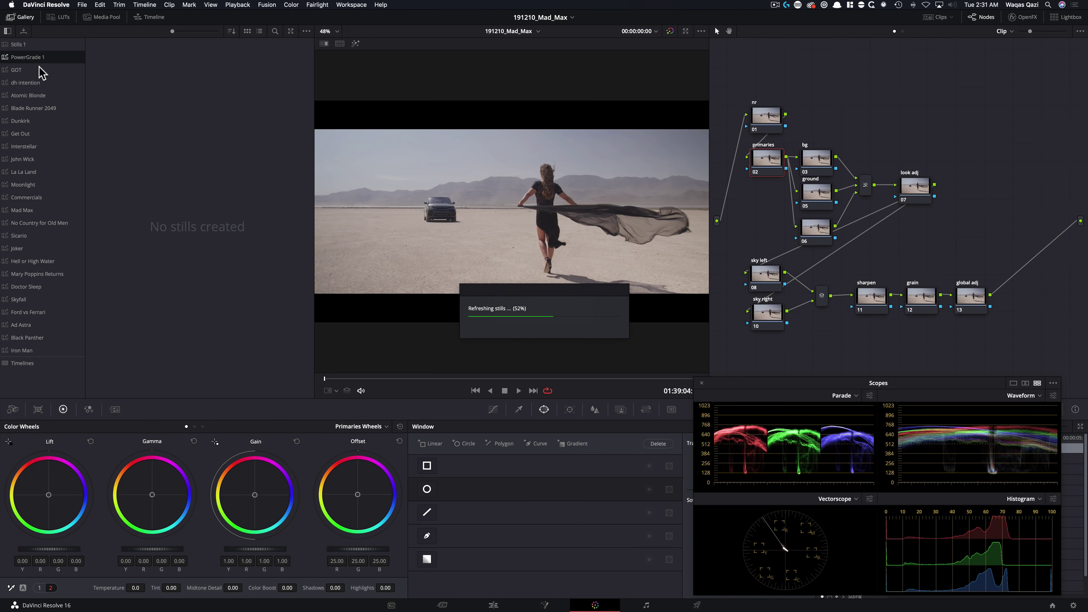
right_click(588, 194)
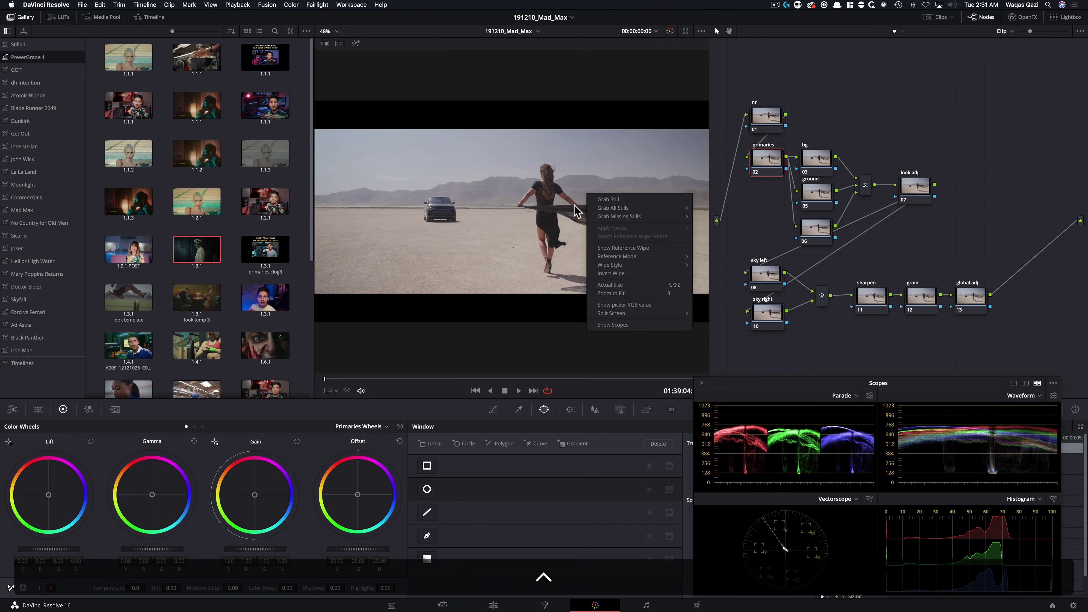
left_click(641, 200)
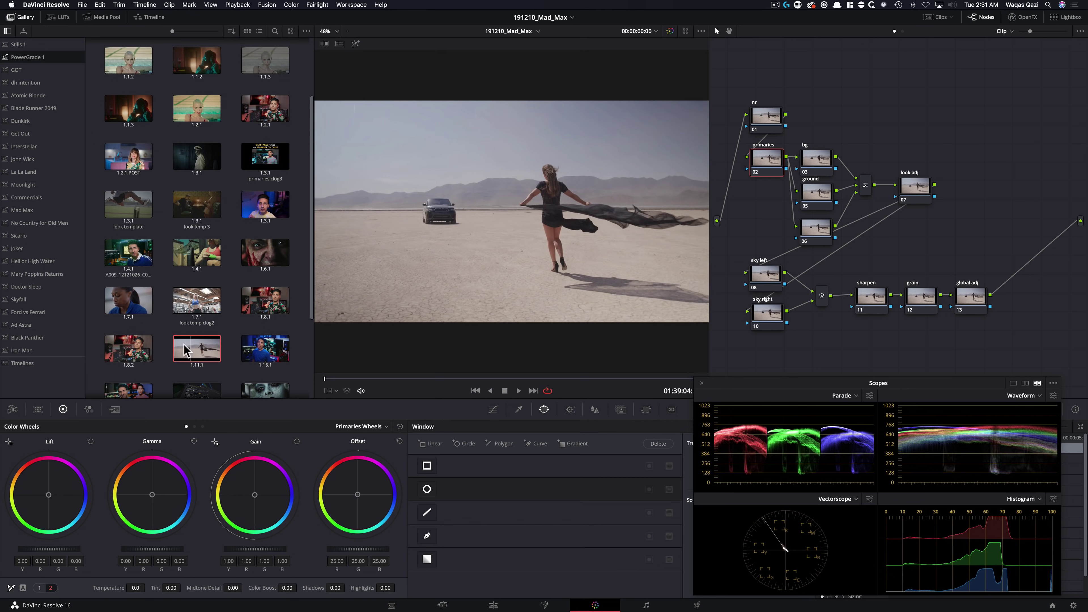
left_click(31, 44)
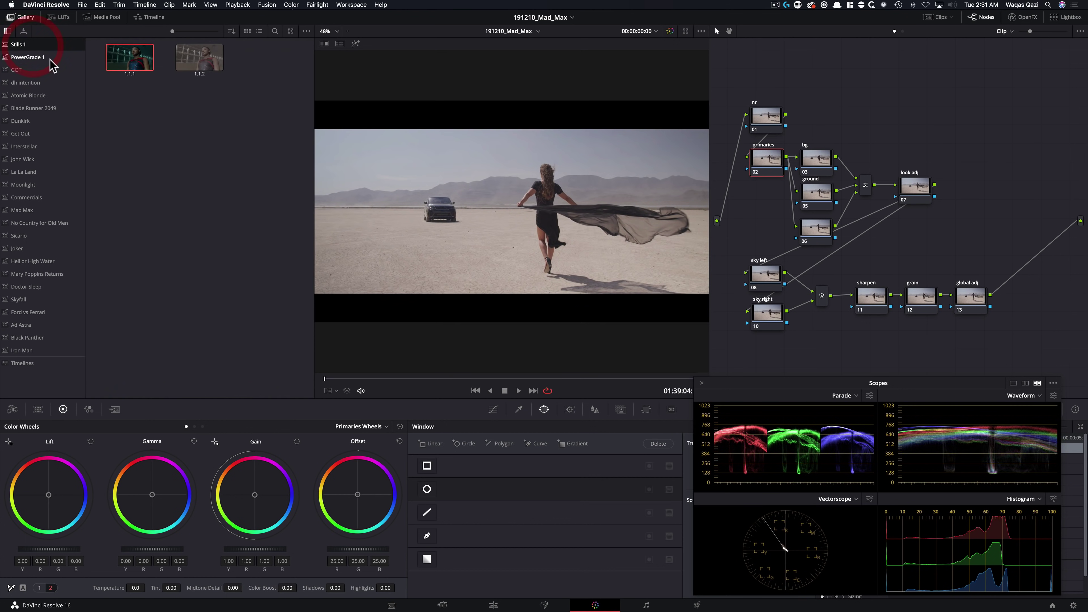
Reset the node graph and rebuild it by applying the saved desert-shot still 1.11.1 from PowerGrade 1, closing the gallery.
left_click(62, 57)
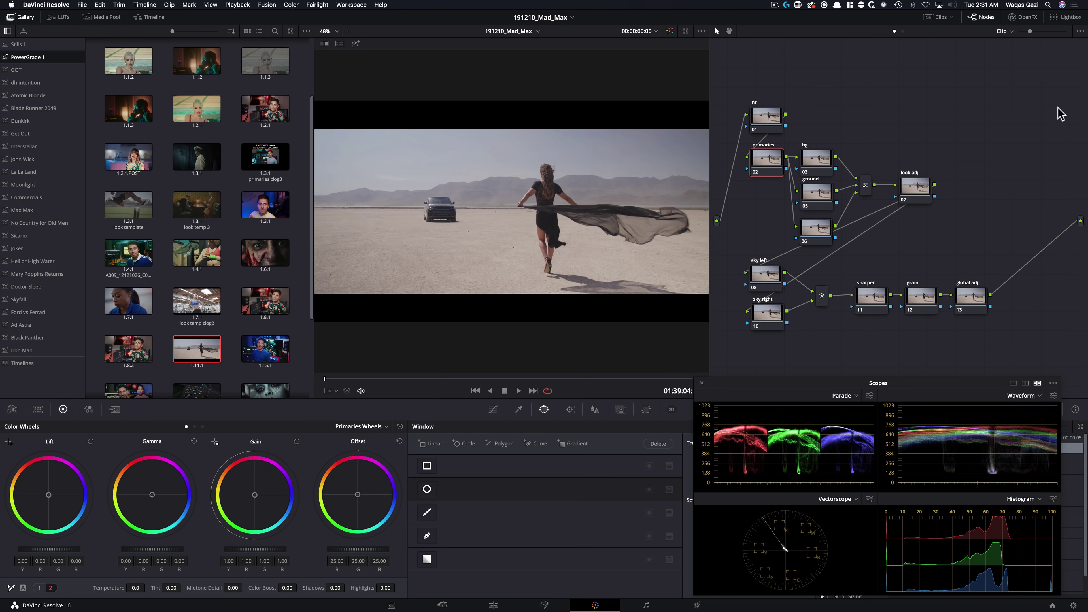
left_click(908, 132)
right_click(907, 133)
left_click(937, 146)
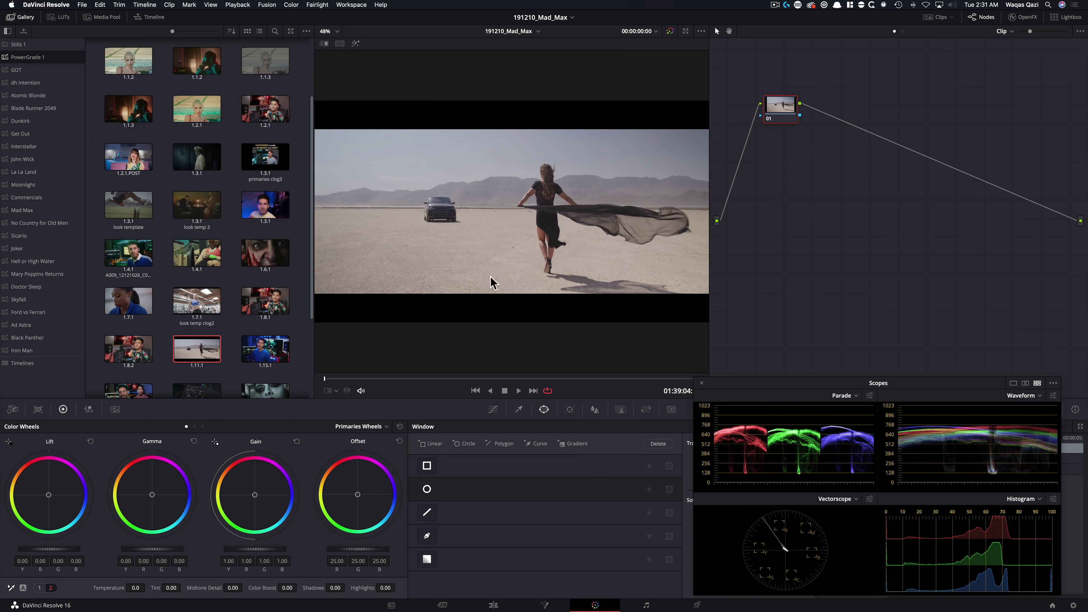
double_click(197, 349)
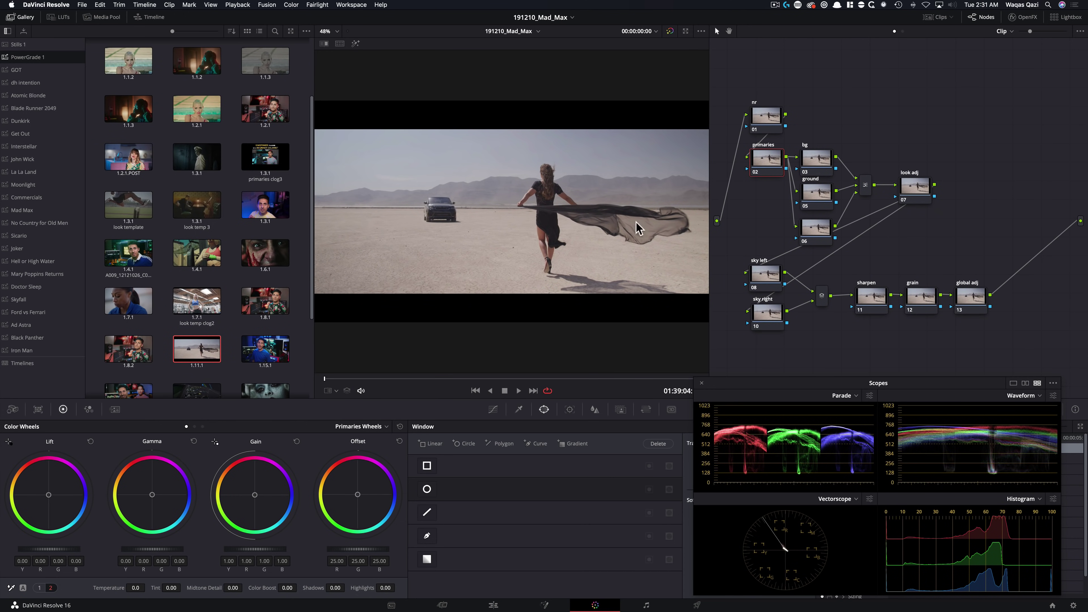
left_click(21, 17)
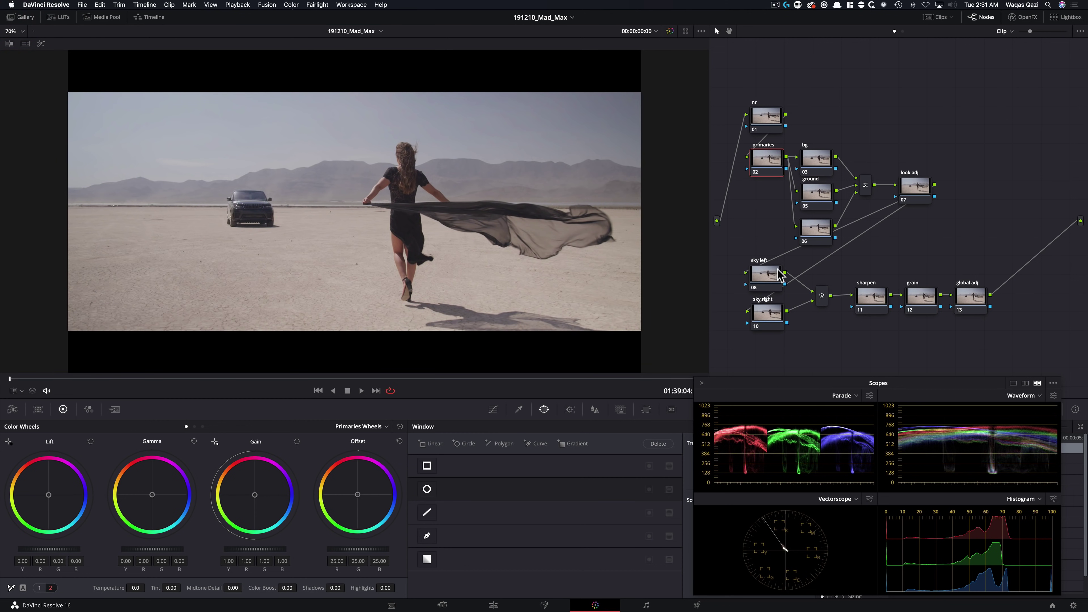
left_click(771, 276)
left_click_drag(773, 283, 771, 283)
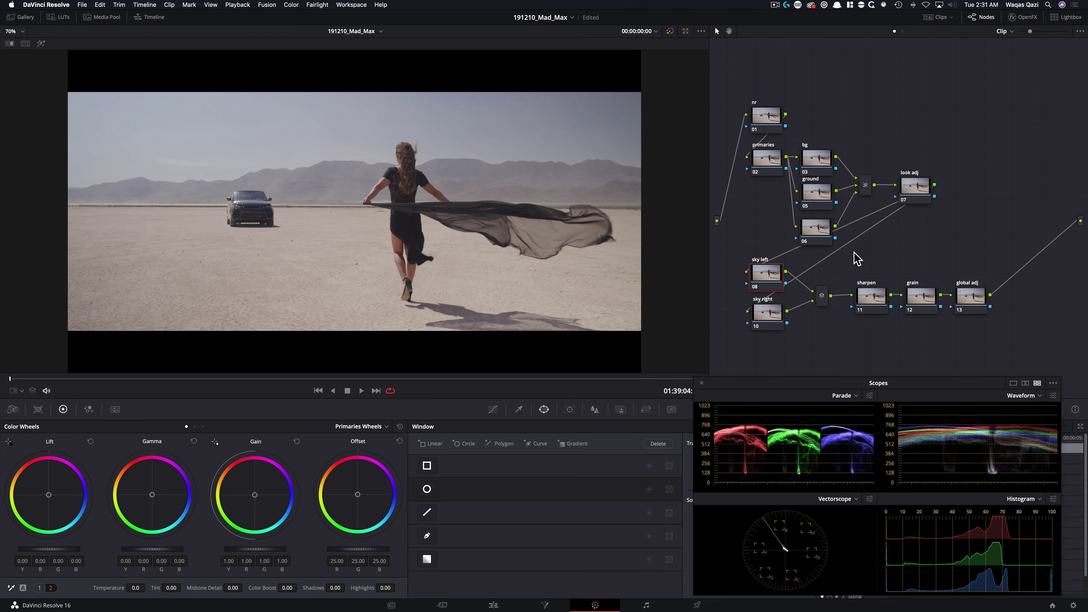
left_click_drag(827, 163, 827, 161)
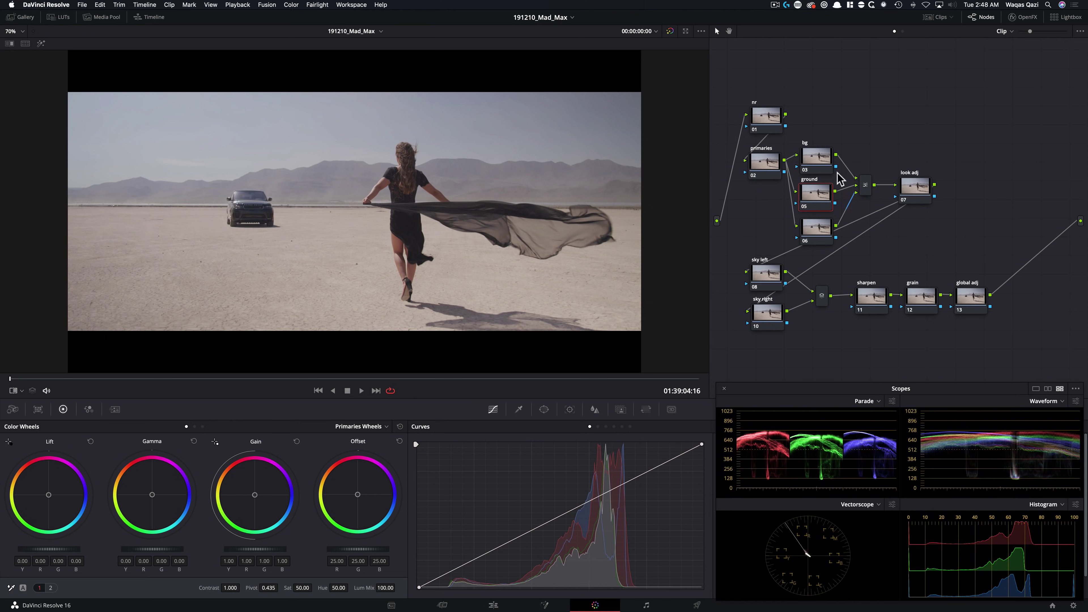
Show the reference still beside the shot and set the primaries node's contrast to 1.317, saturation to 65.42 and gain to 0.91.
left_click_drag(775, 168, 773, 172)
key("alt+super+w")
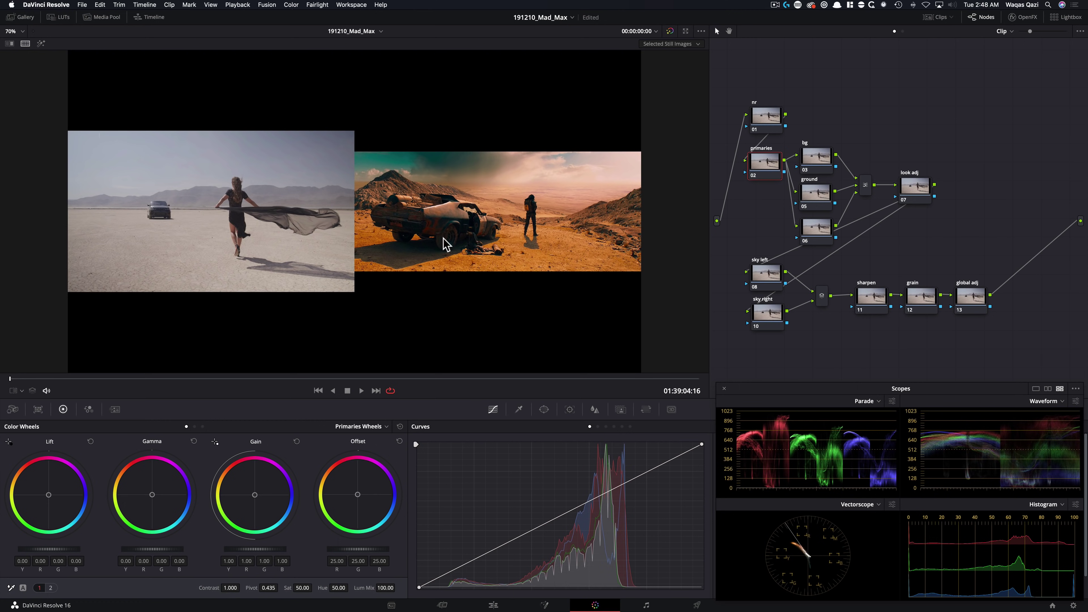
left_click_drag(230, 588, 217, 561)
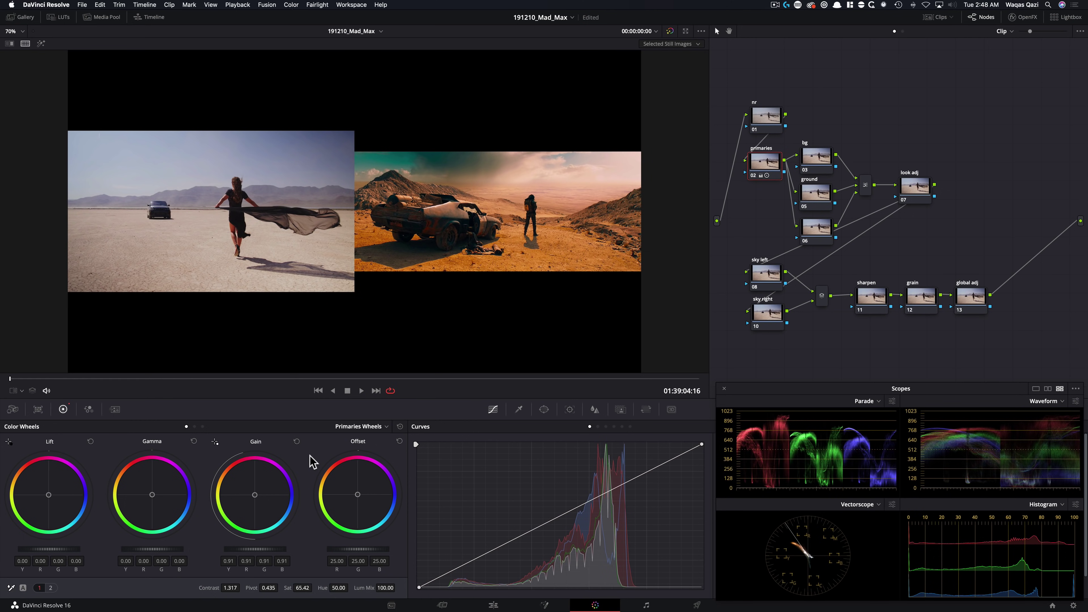
Warm the primaries node's gain balance to about red 0.91, green 0.92 and blue 0.87.
left_click_drag(254, 477, 253, 478)
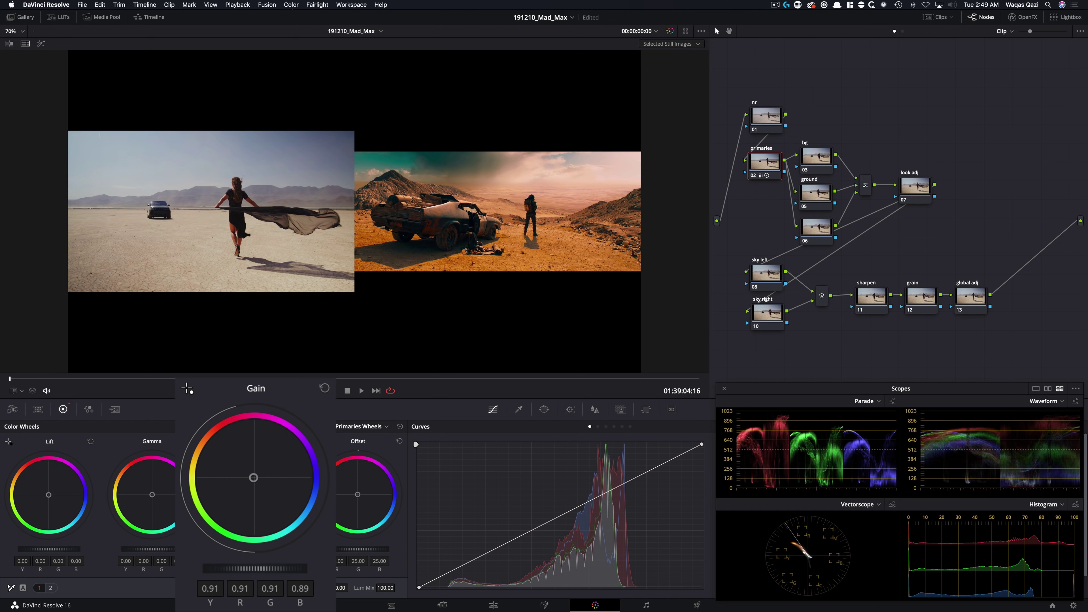
left_click_drag(254, 477, 253, 478)
left_click_drag(253, 477, 252, 478)
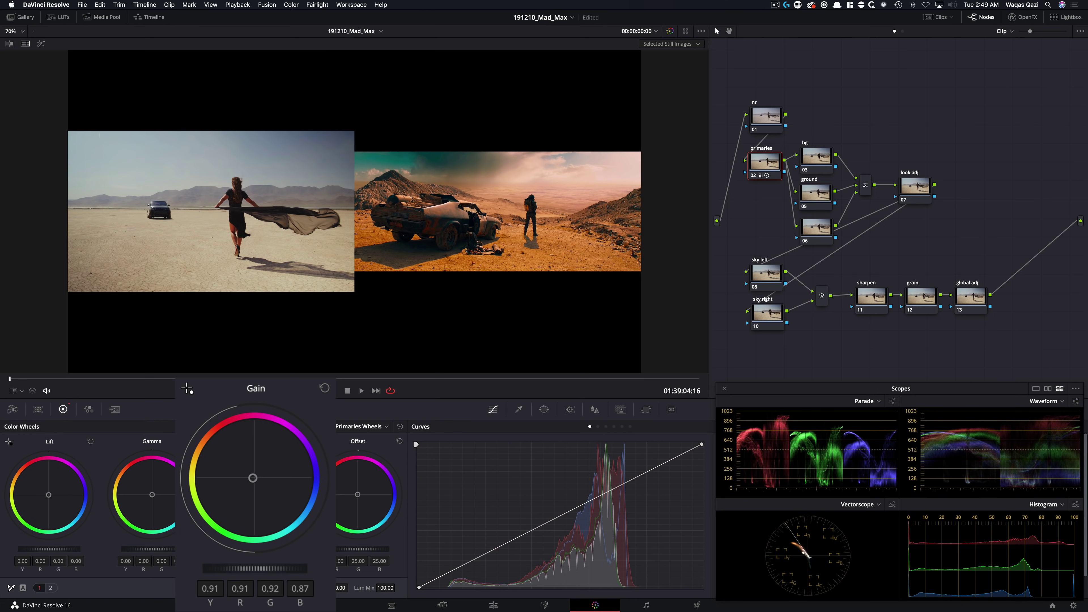
Try a strong yellow gain tint on the ground node and a violet one on node 06, resetting each.
left_click(817, 226)
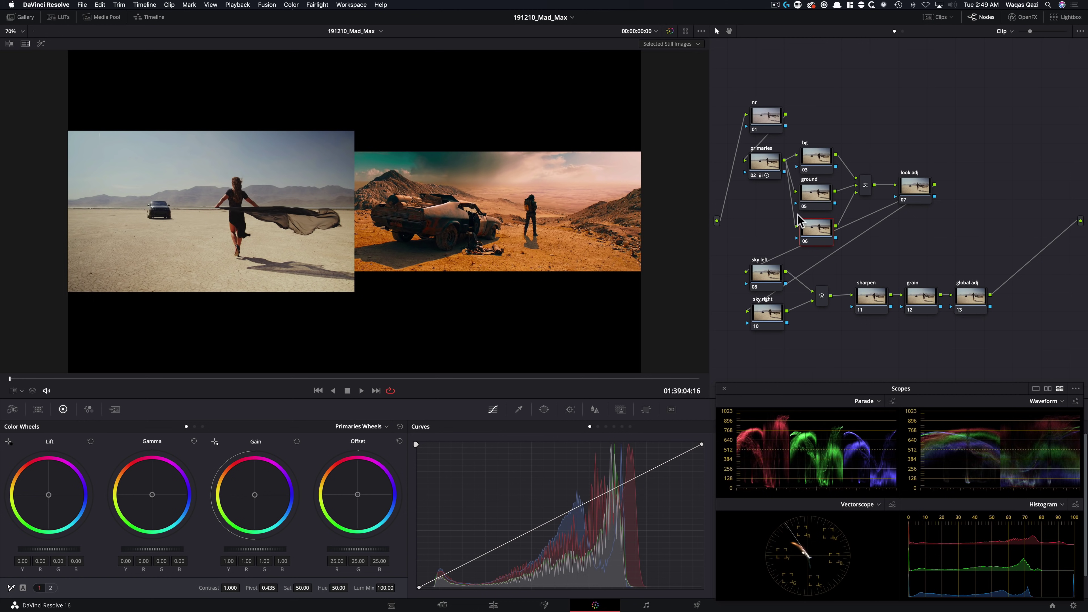
left_click(819, 201)
left_click_drag(264, 495, 633, 371)
left_click_drag(1, 457, 1, 467)
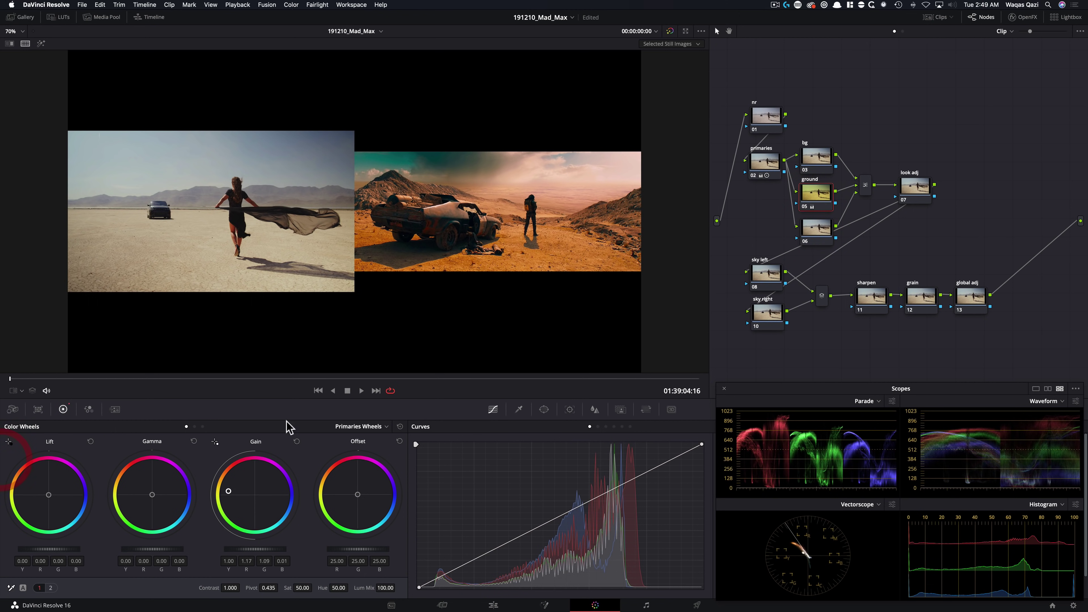
left_click(297, 441)
left_click(817, 231)
left_click_drag(285, 519, 321, 486)
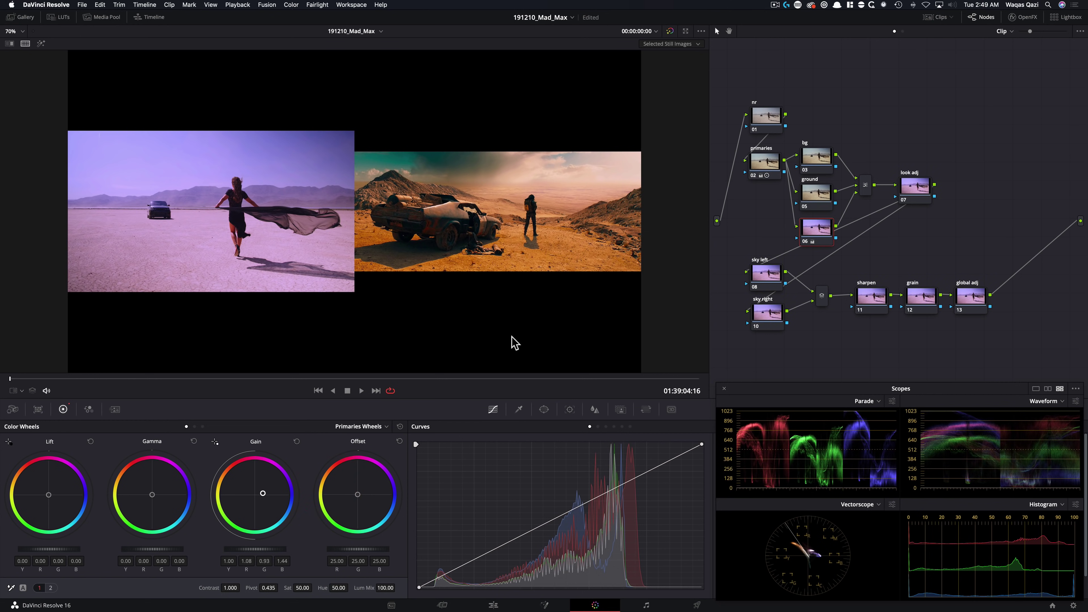
left_click(400, 426)
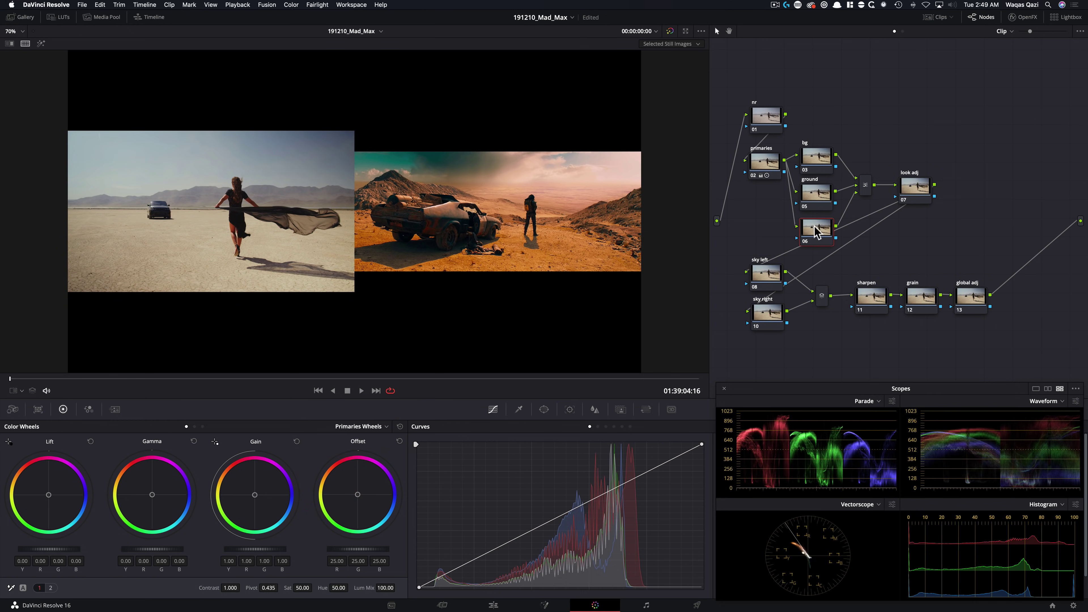
Disable node 06 below the ground node in the layer stack.
left_click(819, 193)
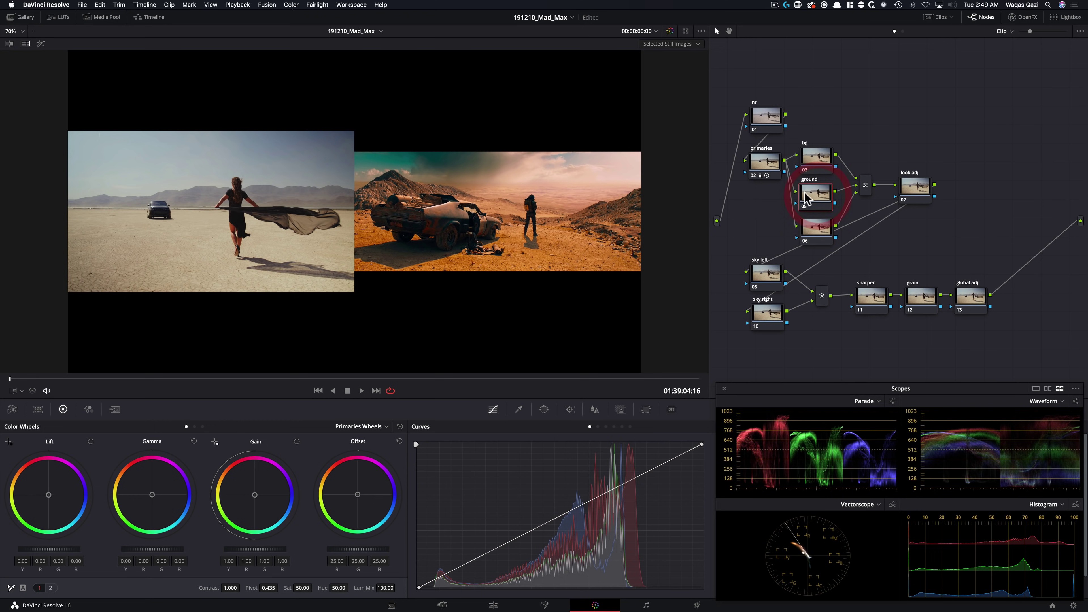
left_click_drag(819, 195, 821, 195)
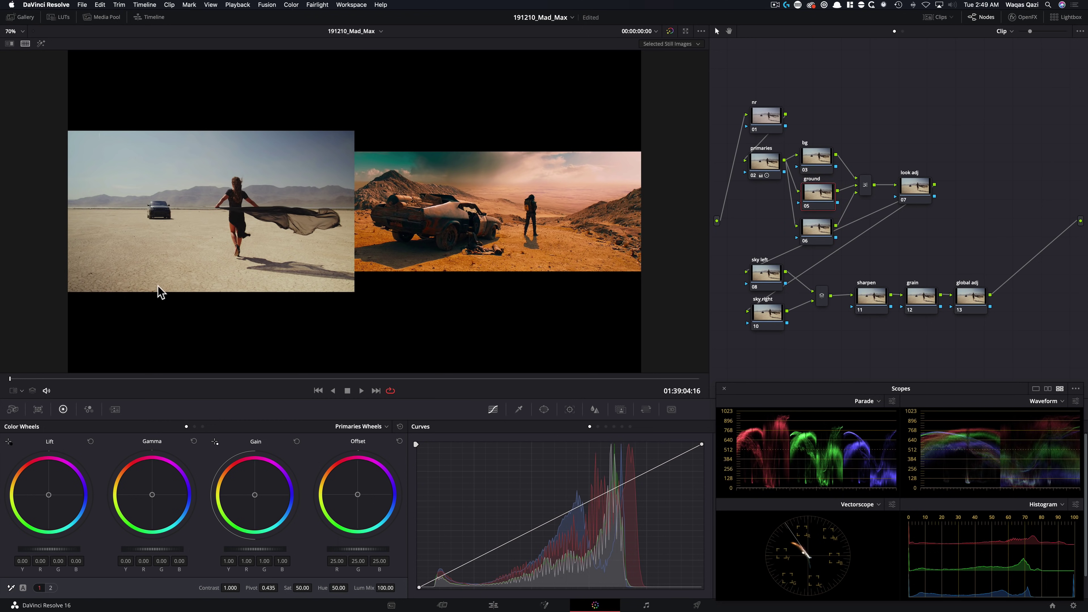
left_click(812, 231)
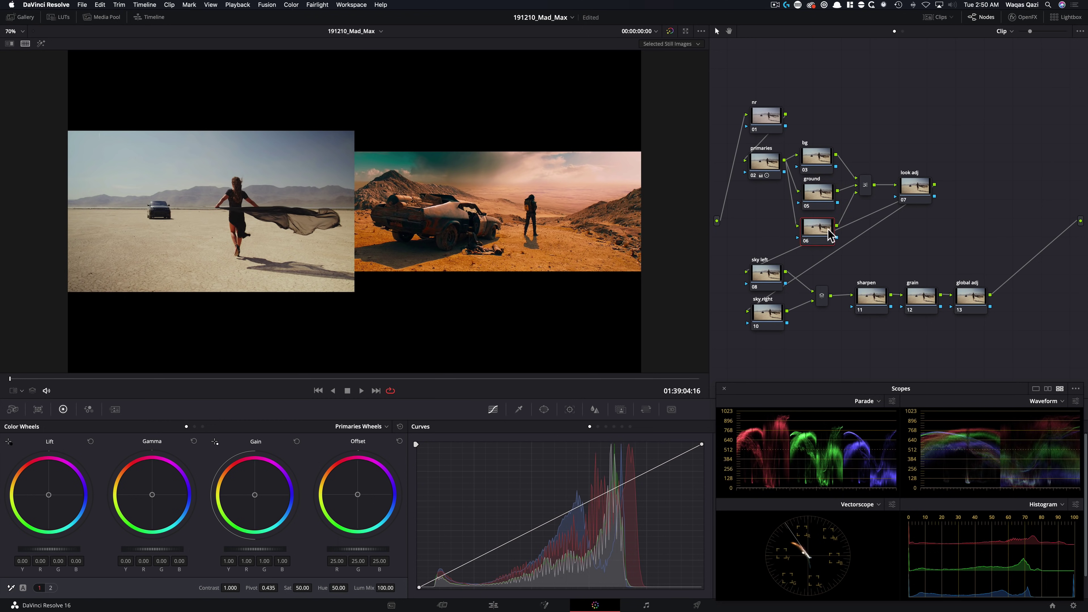
key("super+d")
Apply the Six Vector - Yellow preset to the ground node to isolate the sand.
left_click(822, 191)
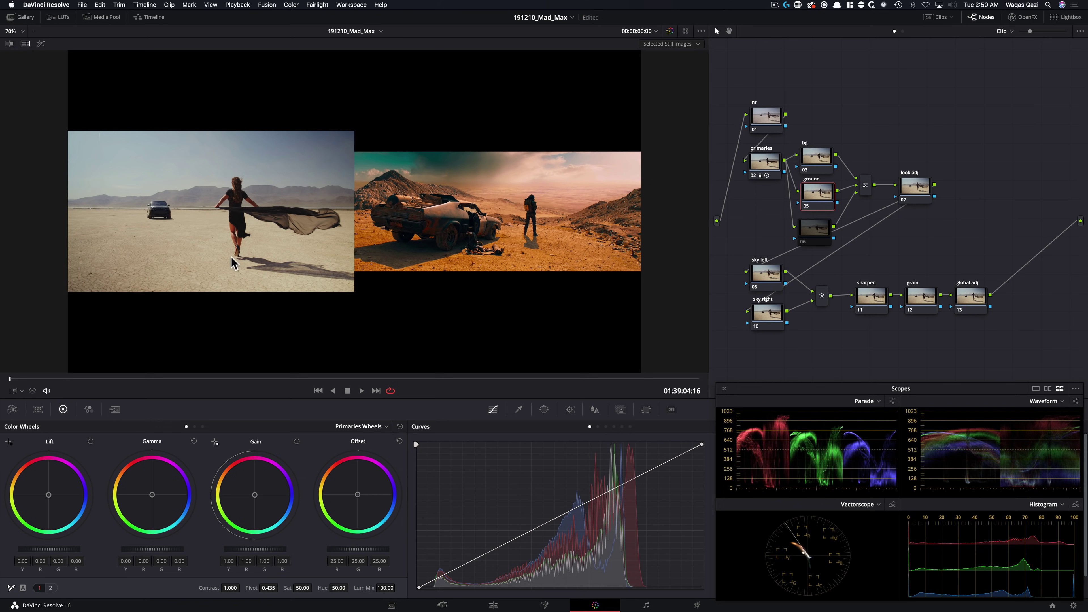
left_click(292, 6)
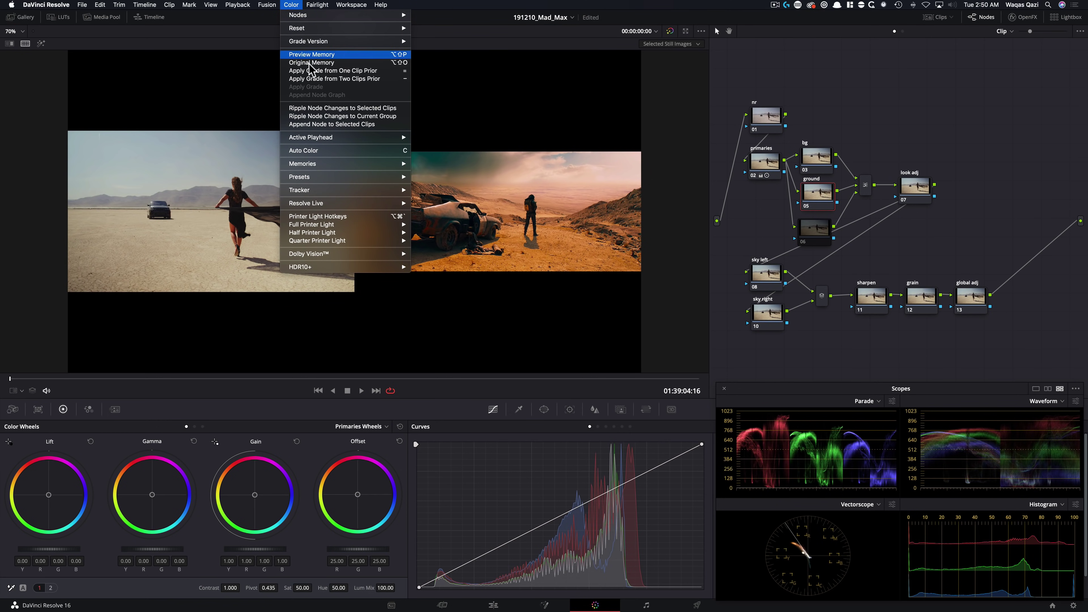
mouse_move(371, 176)
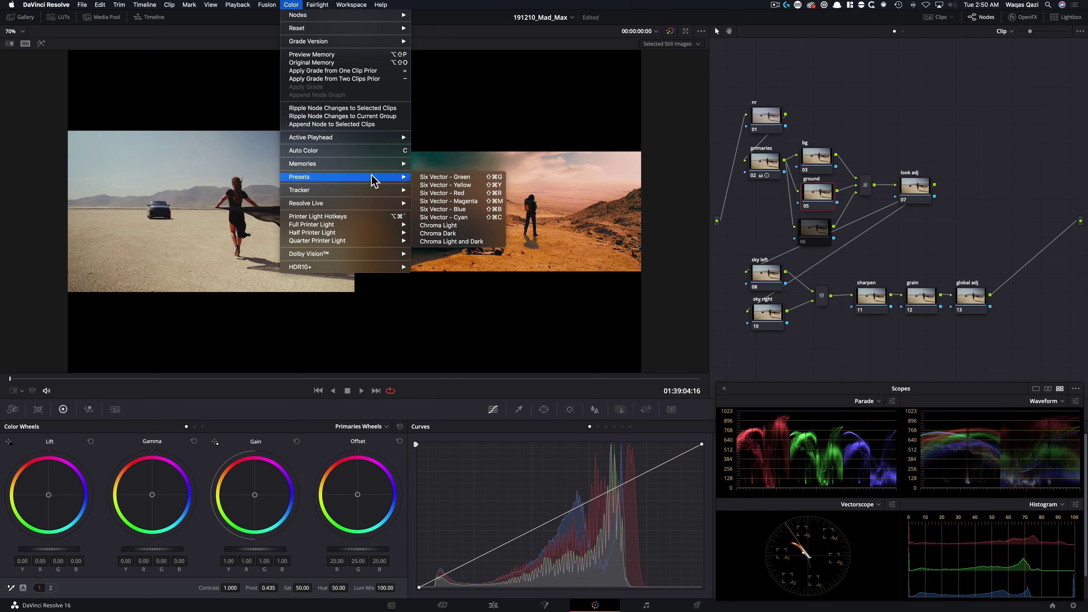
left_click(488, 187)
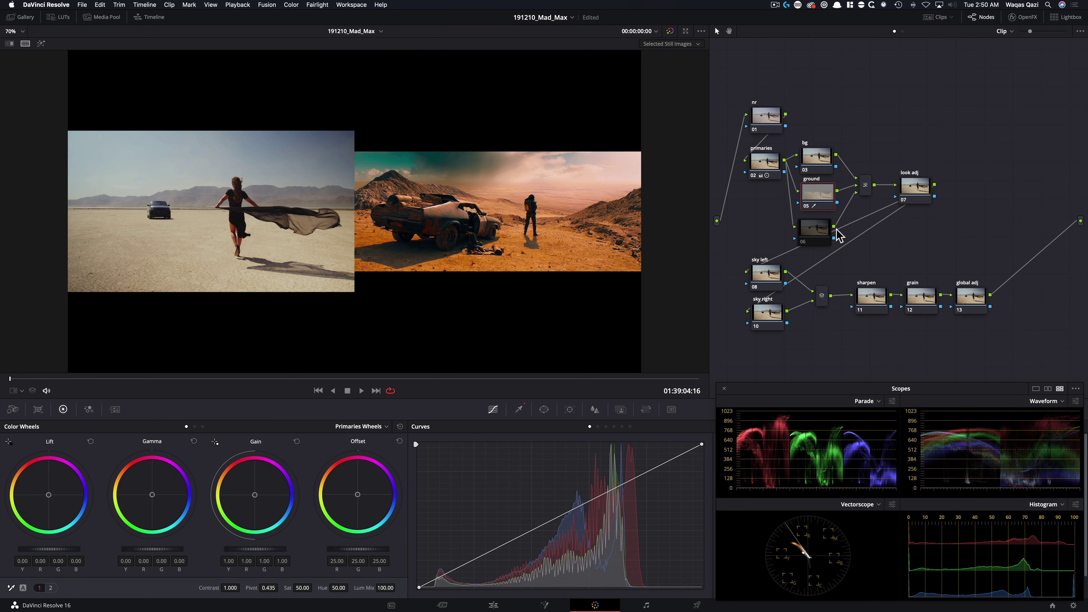
Turn off the reference comparison and check the ground node's isolated area by toggling the highlight view.
key("super+w")
key("shift+super+w")
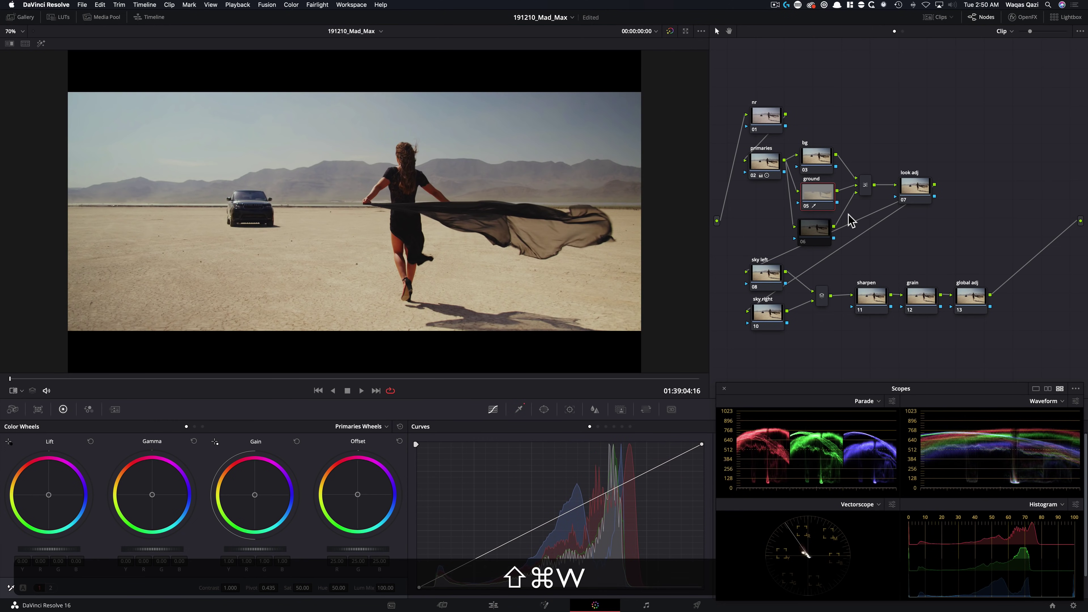
key("shift+super+h")
key("shift+h")
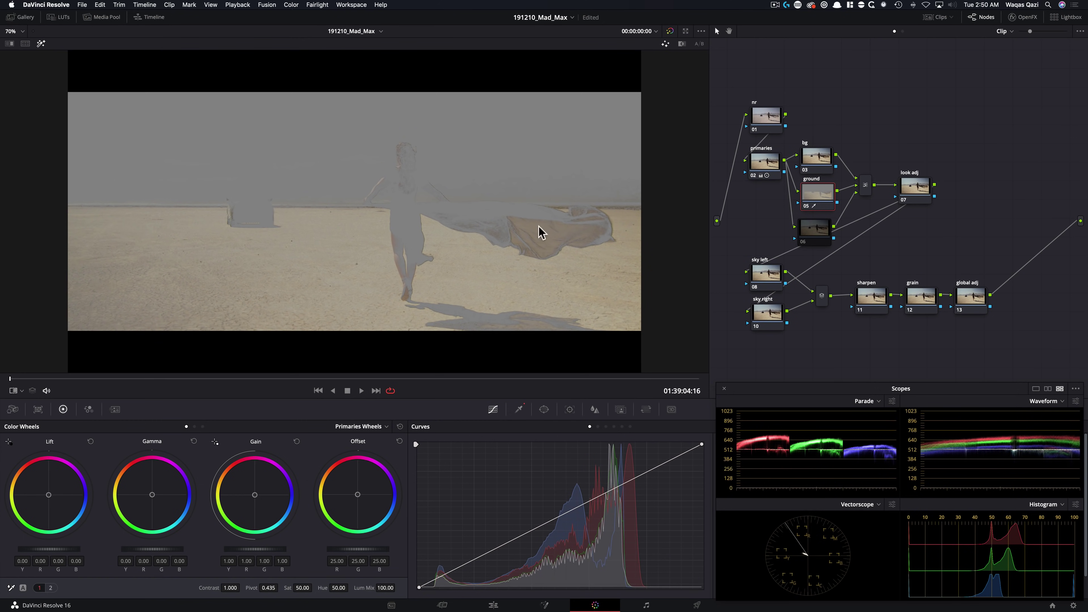
key("shift+h")
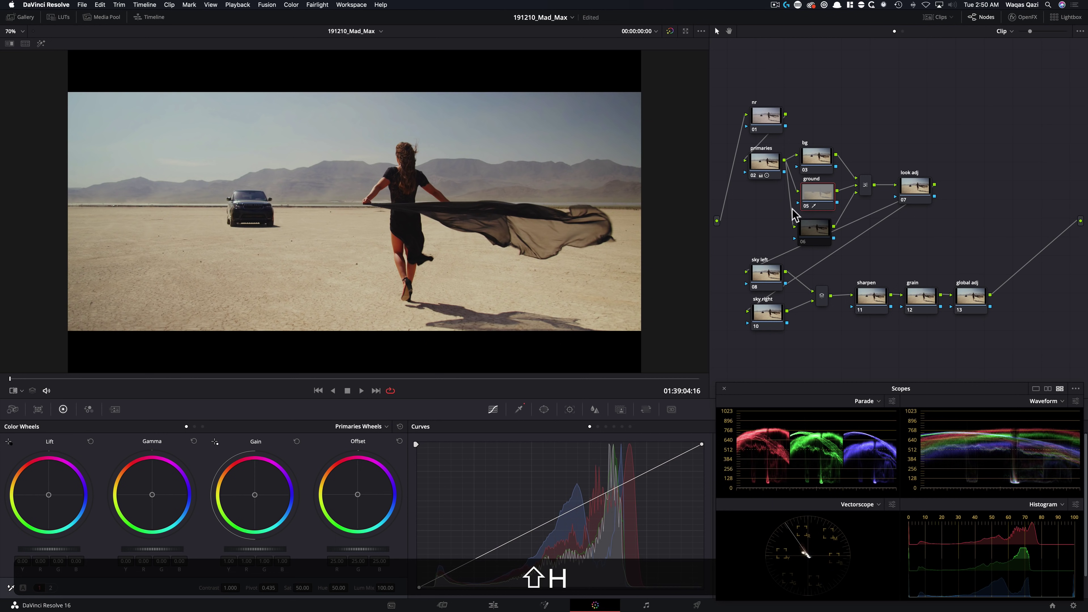
key("shift+h")
key("shift+h")
Raise the primaries node's green gain to 0.93 and recheck the ground node's selection in the highlight view.
left_click(765, 165)
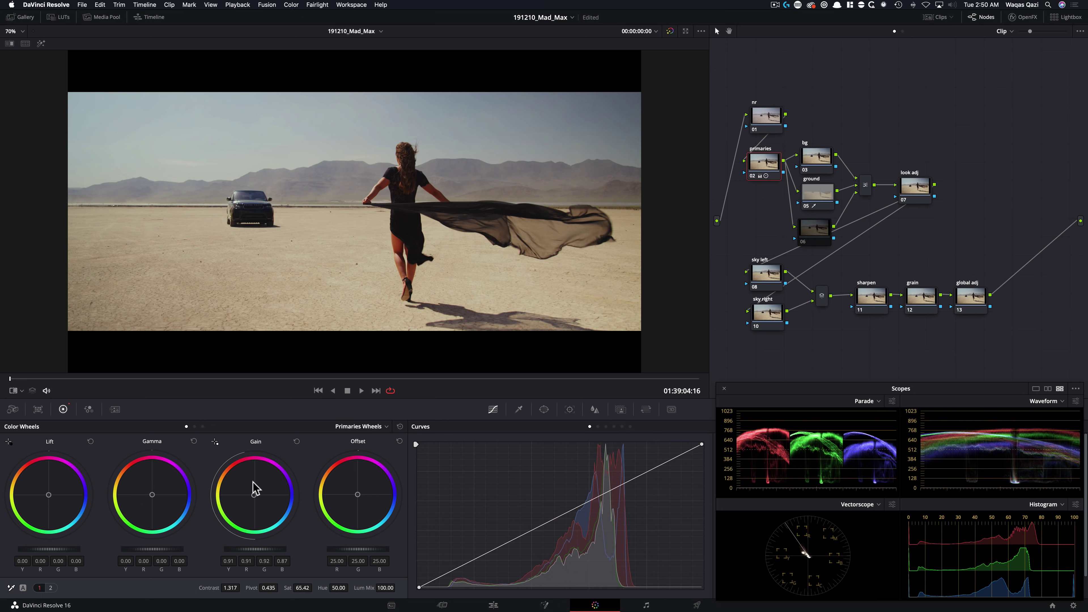
left_click_drag(259, 501, 261, 484)
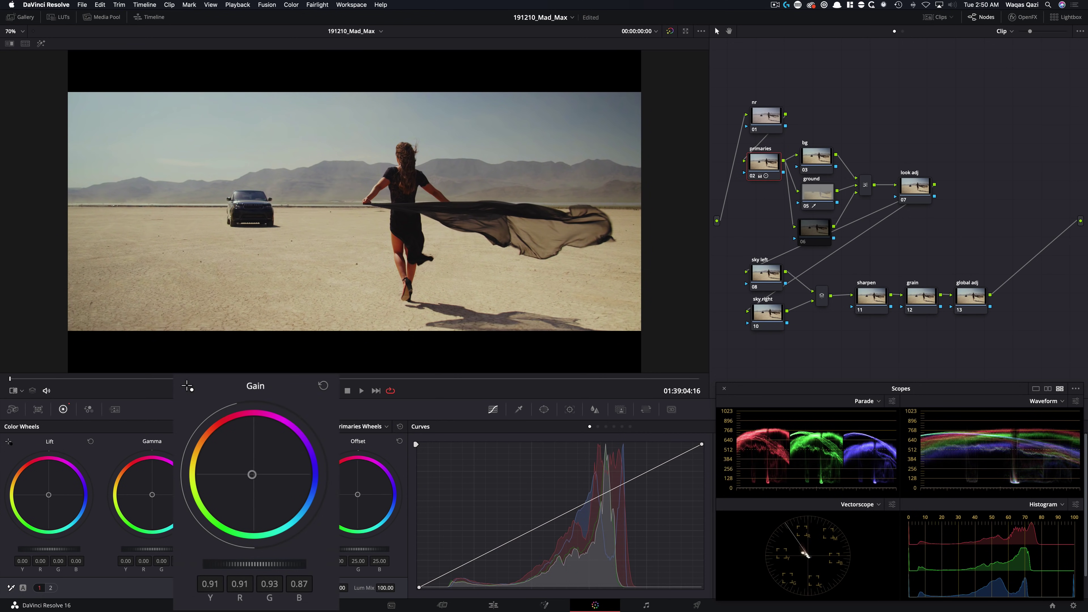
left_click(829, 197)
key("shift+h")
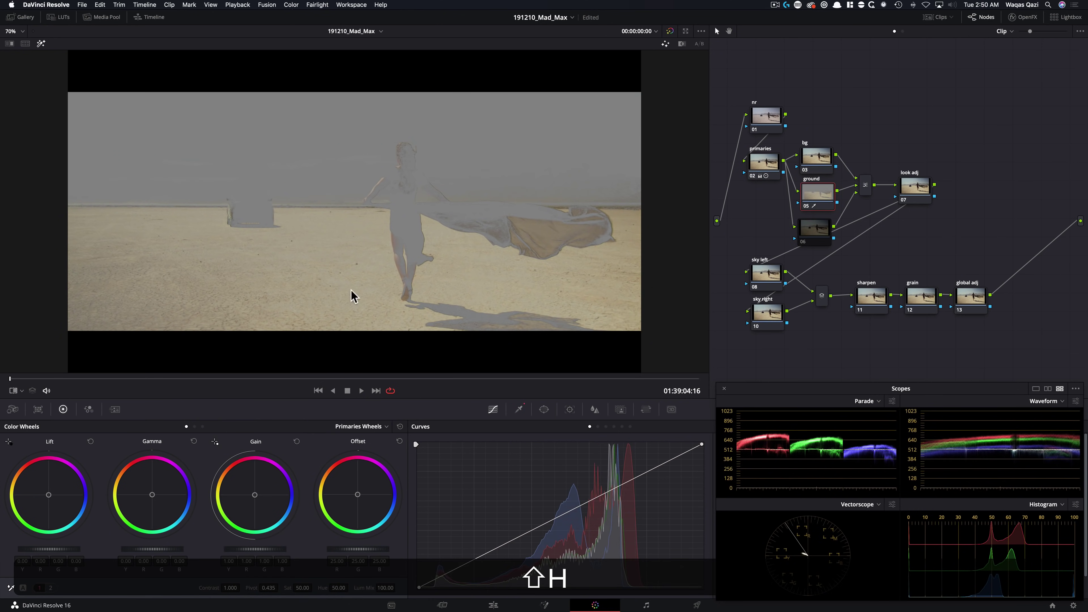
key("shift+h")
key("shift+h")
key("shift+h")
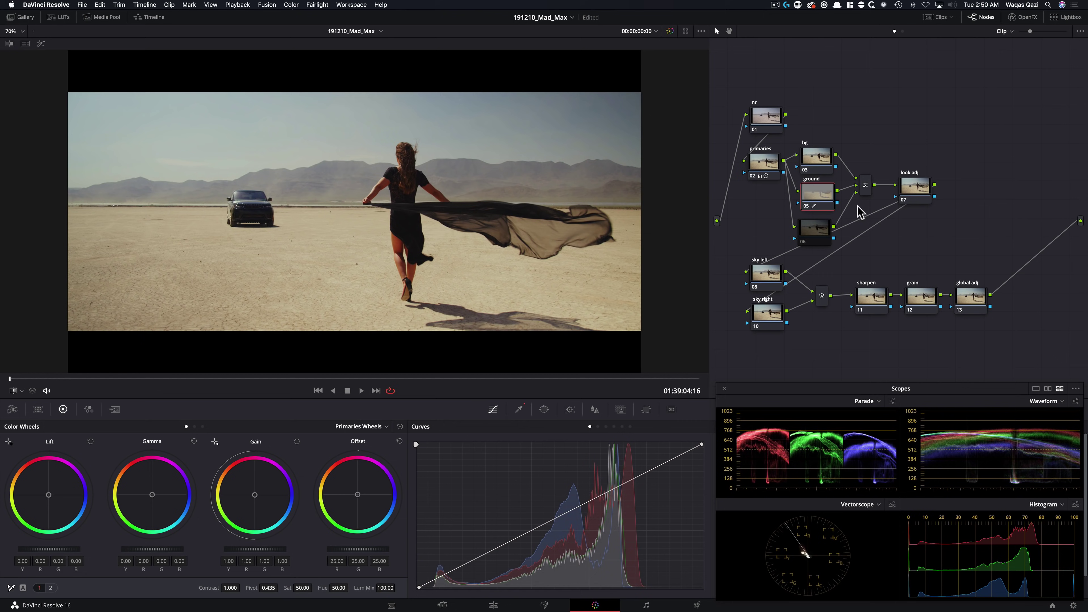
Bring back the reference comparison and push the ground node's offset toward orange at about red 53.90, green 10.69, blue -18.43.
key("alt+super+w")
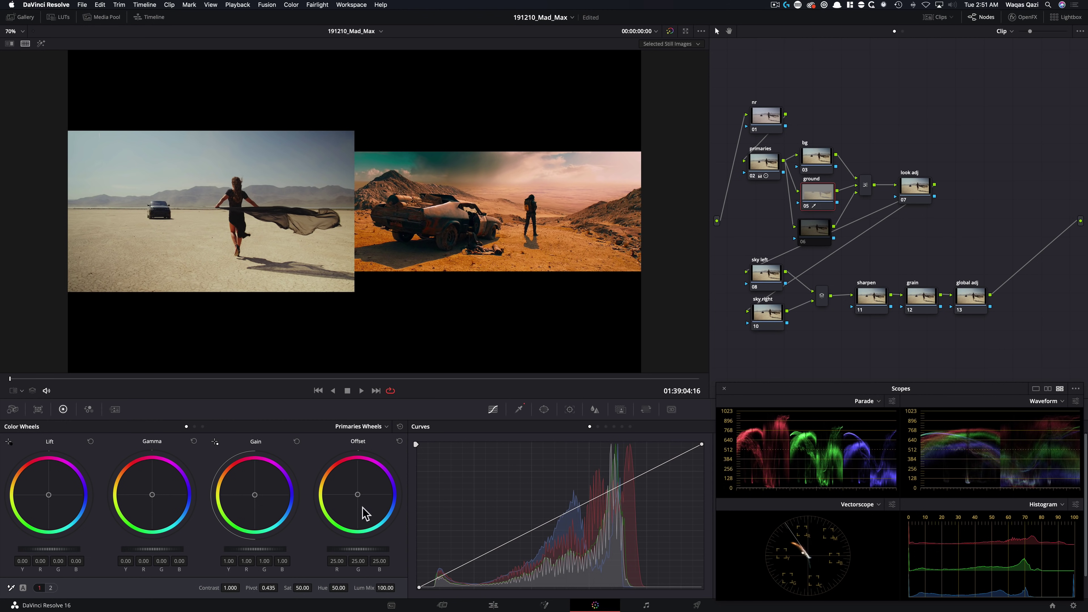
left_click_drag(335, 503, 315, 478)
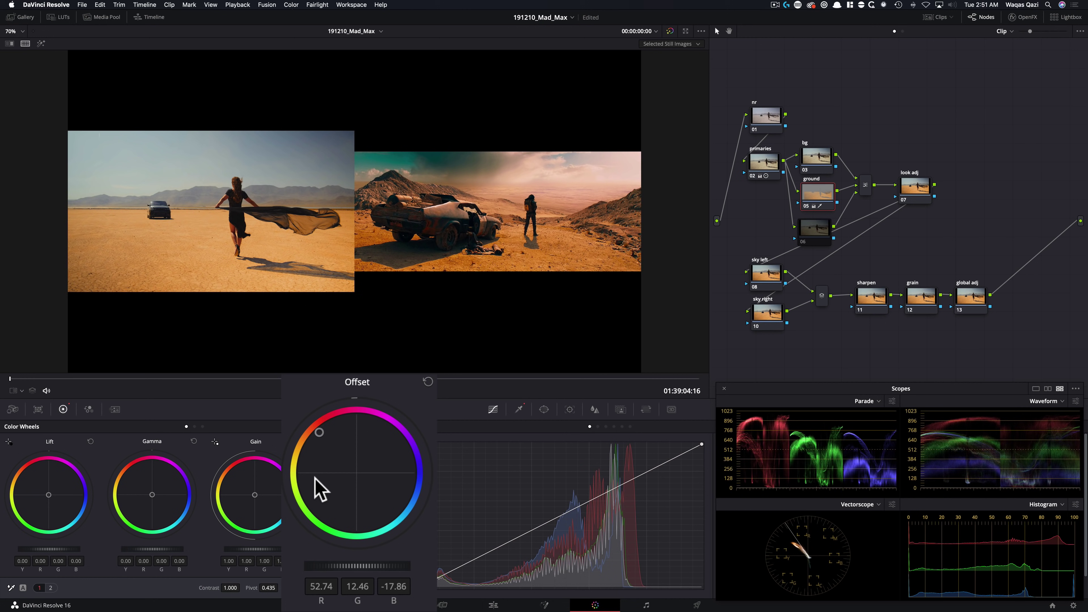
left_click_drag(315, 479, 315, 479)
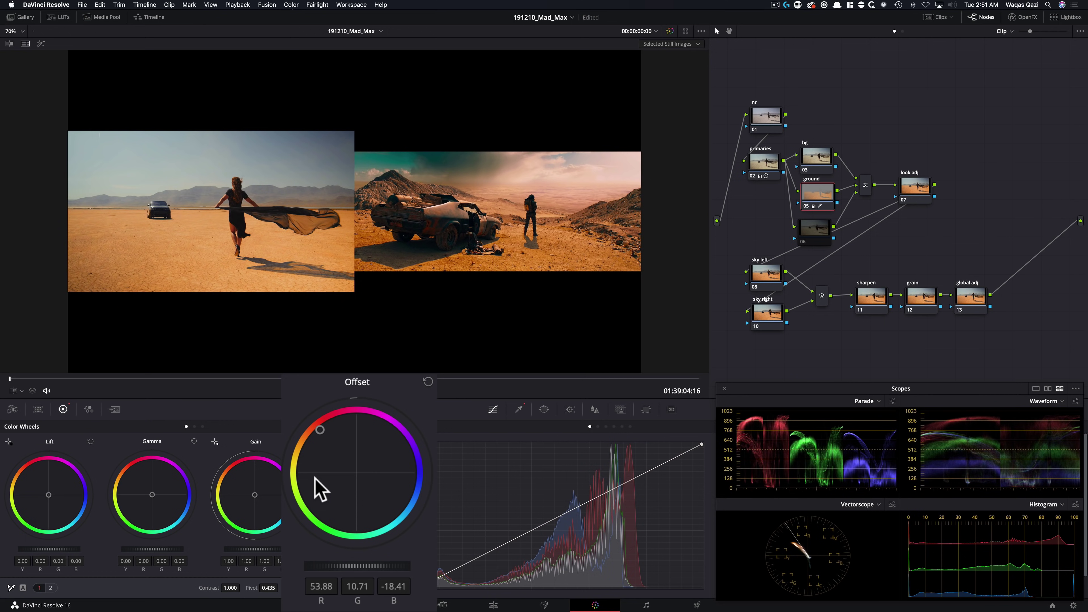
left_click_drag(316, 477, 315, 477)
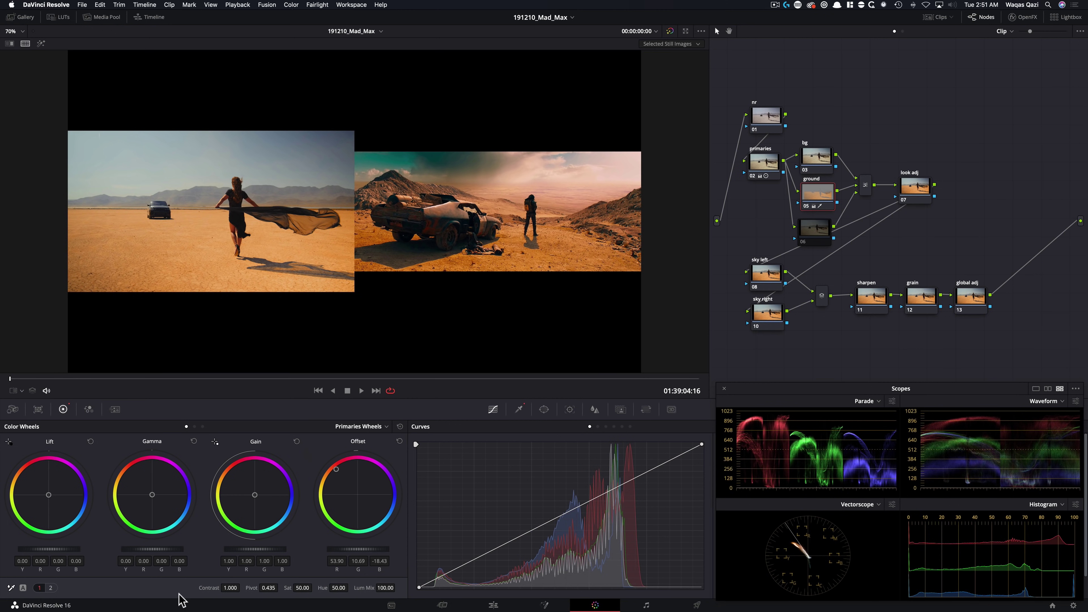
Set the ground node's contrast to 1.117, pivot to 0.802 and offset to 52.37, 11.95, -16.62, comparing with the node off and on.
left_click_drag(230, 587, 316, 588)
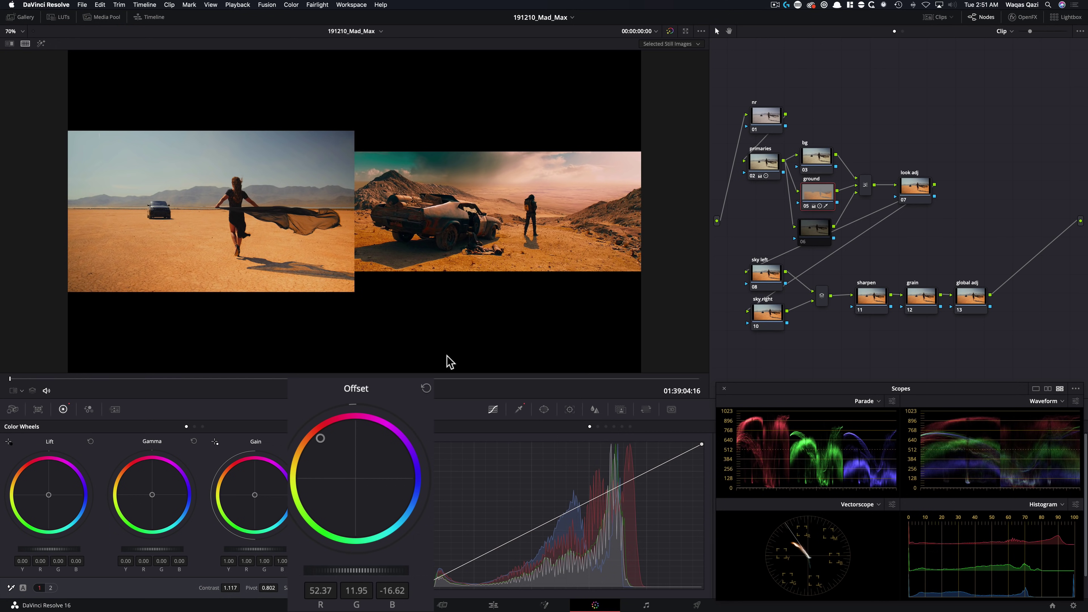
key("super+d")
key("super+d")
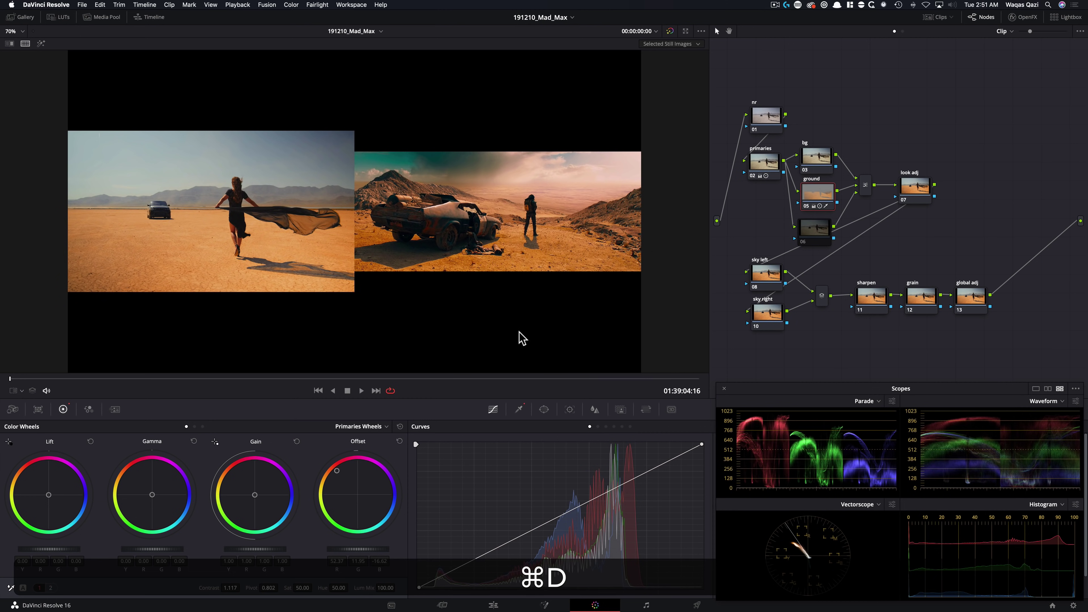
Lower the ground node's highlights to -27.12 and compare the shot with the node off and on.
left_click(50, 587)
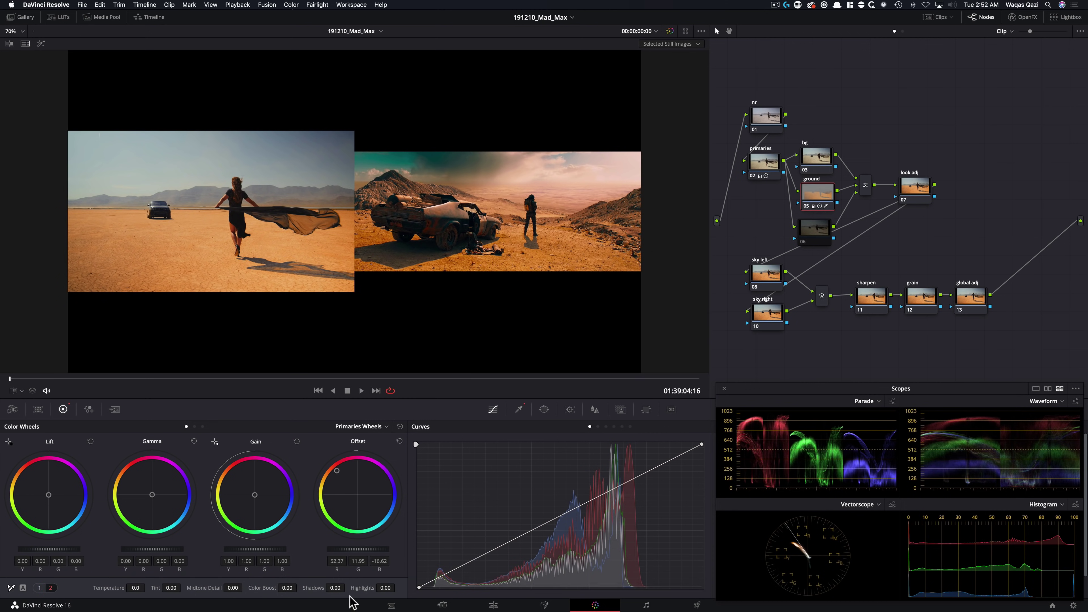
left_click_drag(395, 587, 355, 282)
left_click_drag(526, 231, 93, 282)
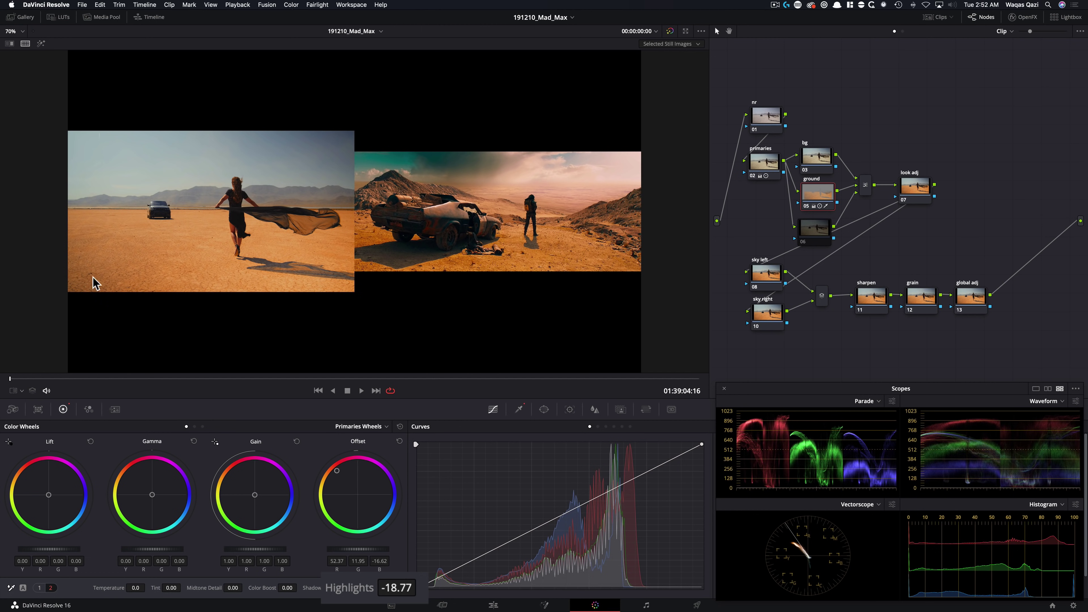
left_click_drag(341, 267, 286, 257)
key("super+d")
key("super+d")
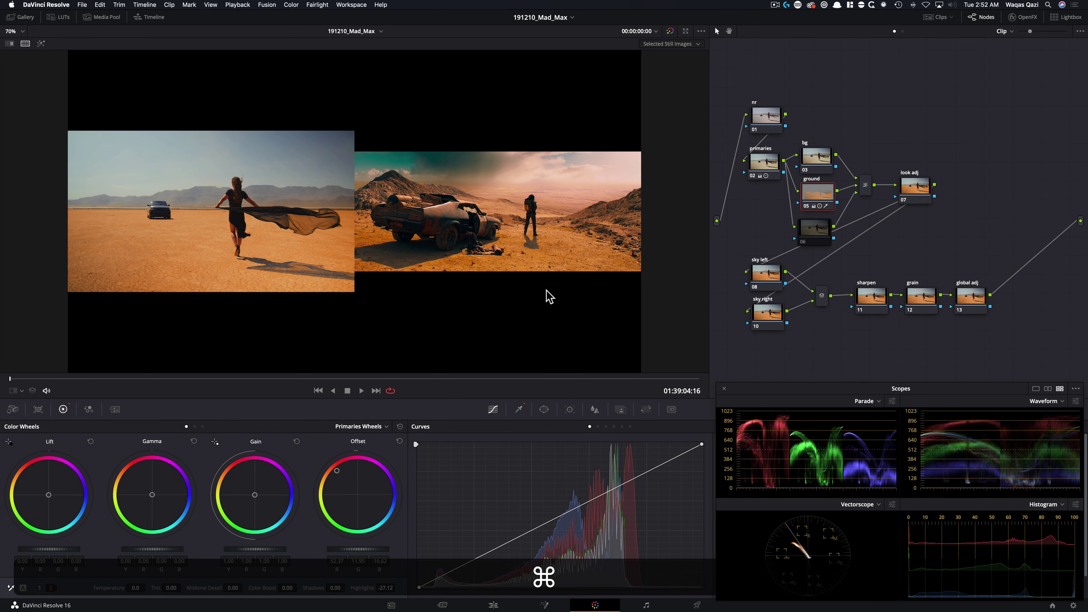
key("super+d")
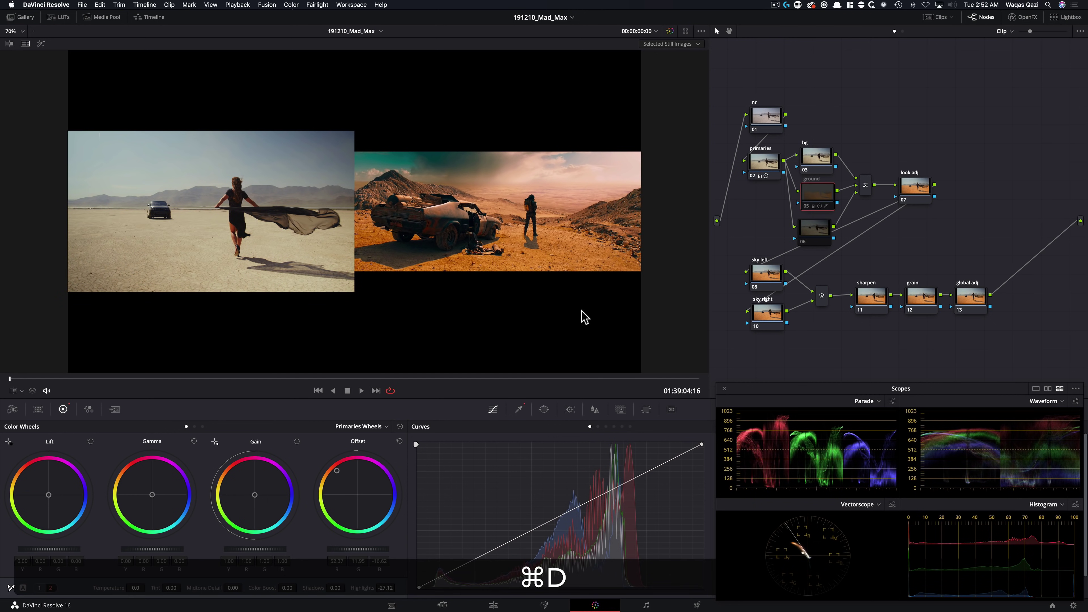
key("super+d")
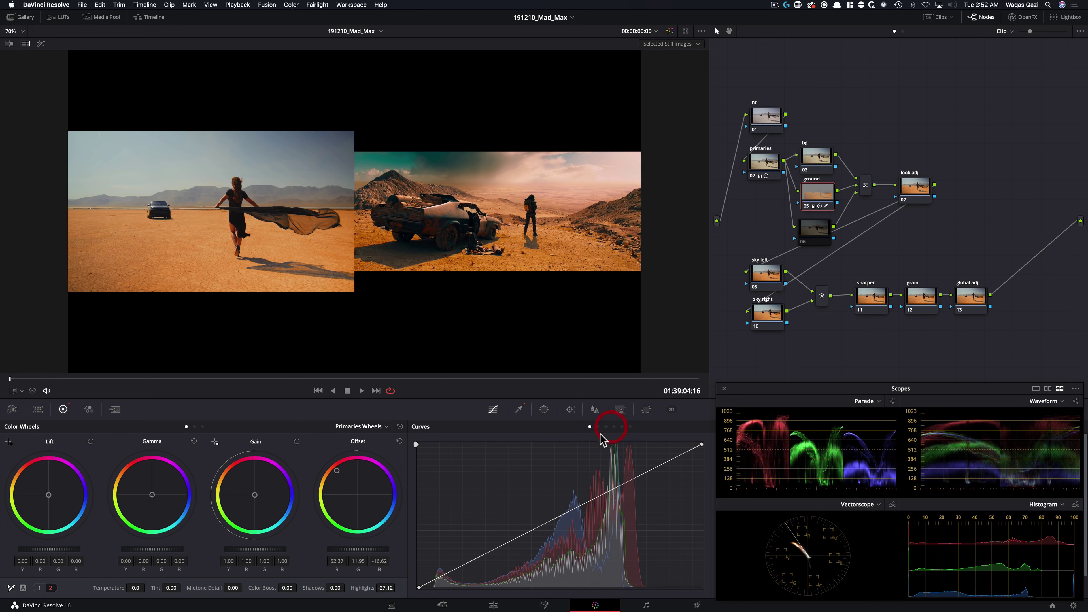
Darken the ground's red-to-yellow hues with a Hue Vs Lum curve at input hue 316 and lum gain 0.85, comparing before and after.
left_click(613, 426)
left_click_drag(811, 392, 762, 174)
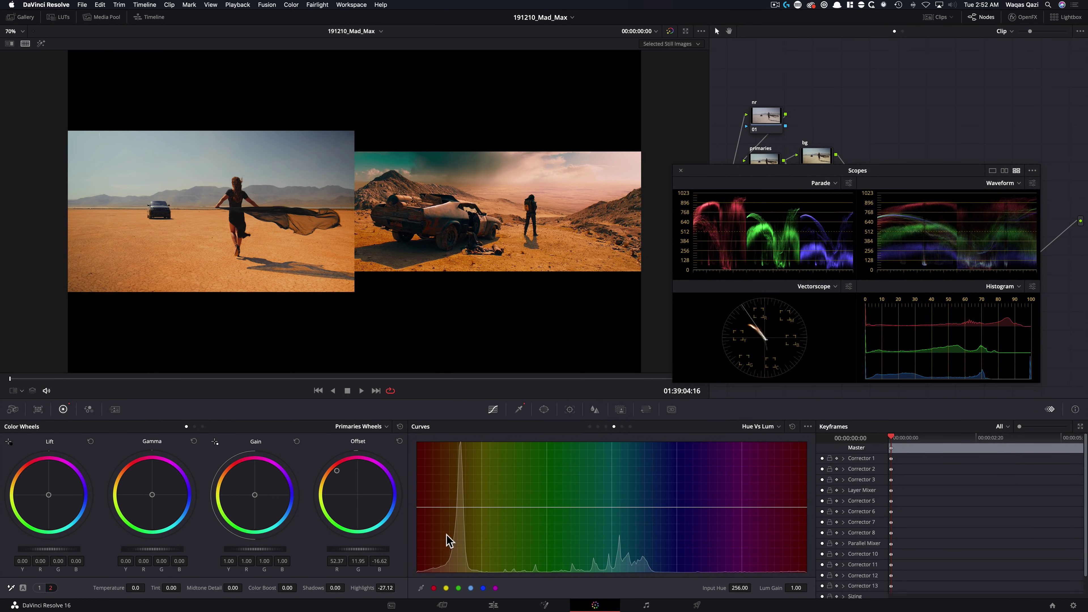
left_click_drag(414, 522, 411, 516)
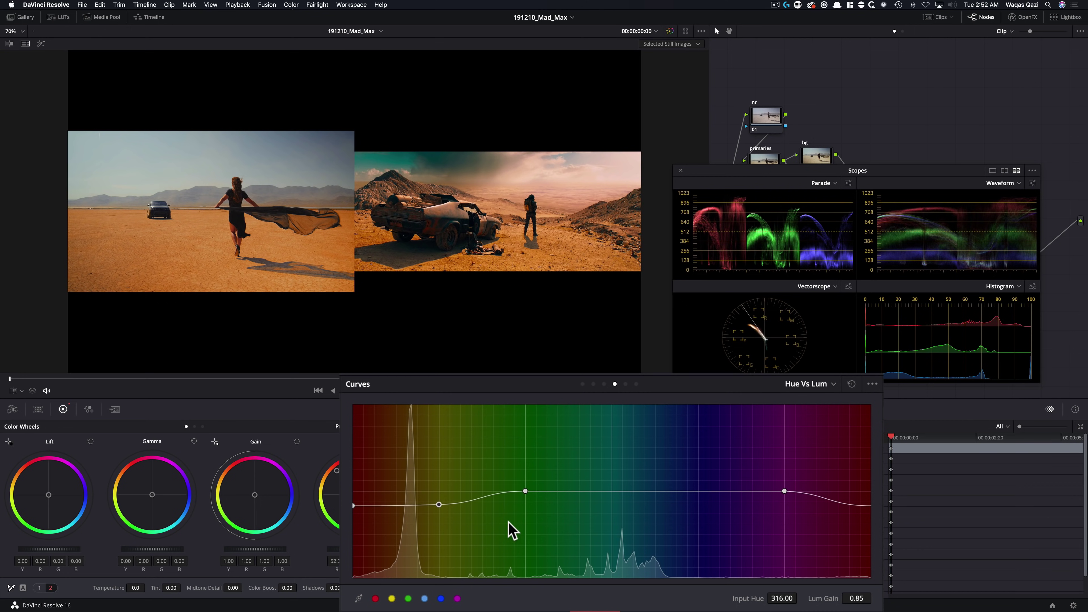
left_click_drag(509, 522, 512, 523)
key("super+d")
key("super+d")
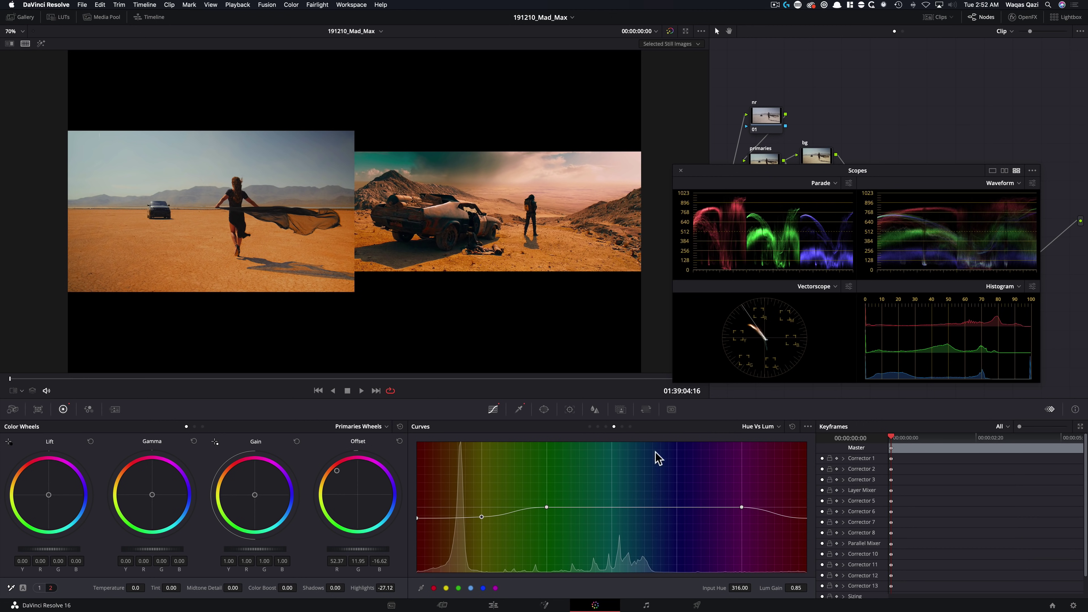
Unlink the custom curve channels and lower the white end of the ground node's blue curve slightly.
left_click(589, 427)
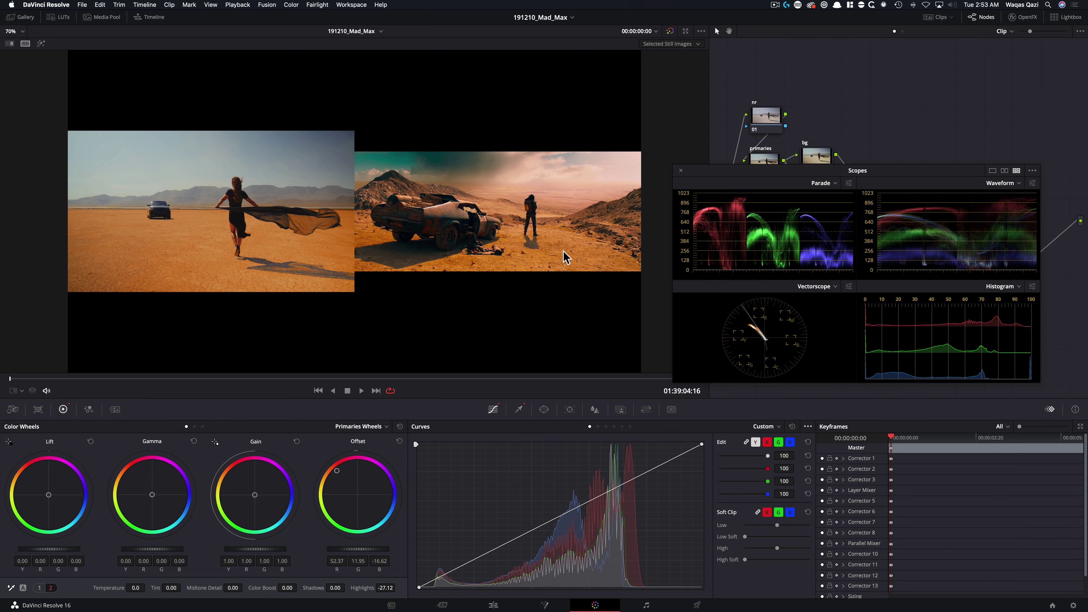
left_click(747, 442)
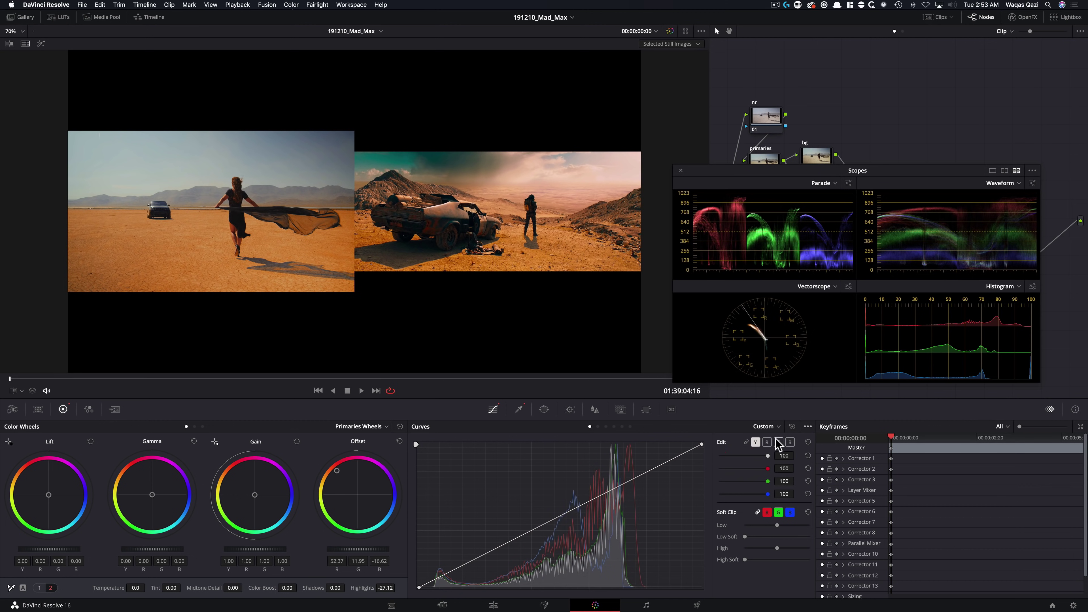
left_click(790, 442)
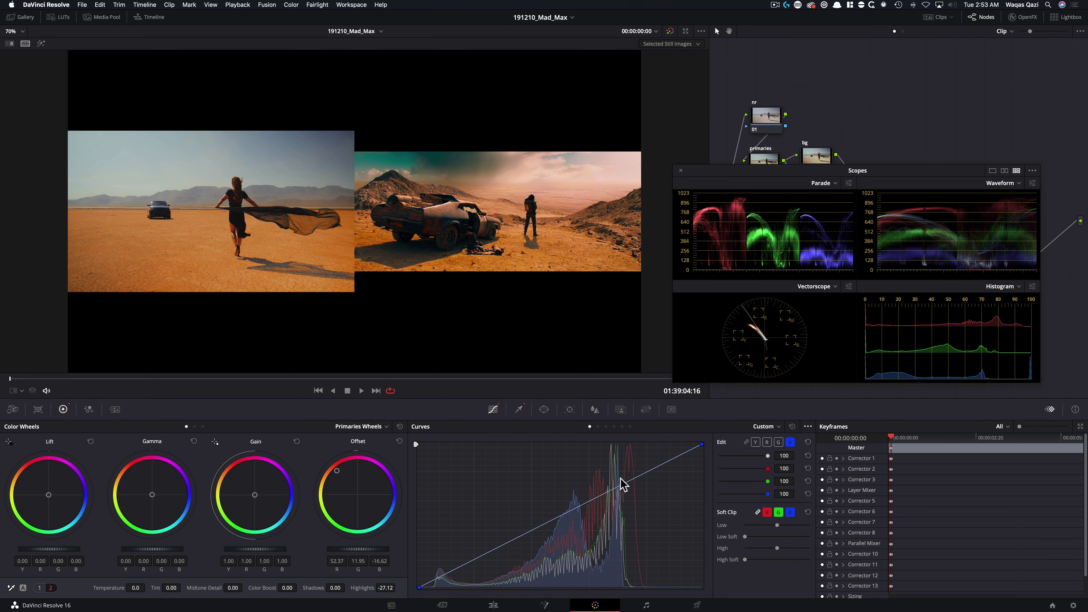
left_click_drag(701, 444, 701, 452)
mouse_move(733, 415)
left_mouse_down()
mouse_move(731, 440)
mouse_move(732, 428)
left_mouse_up()
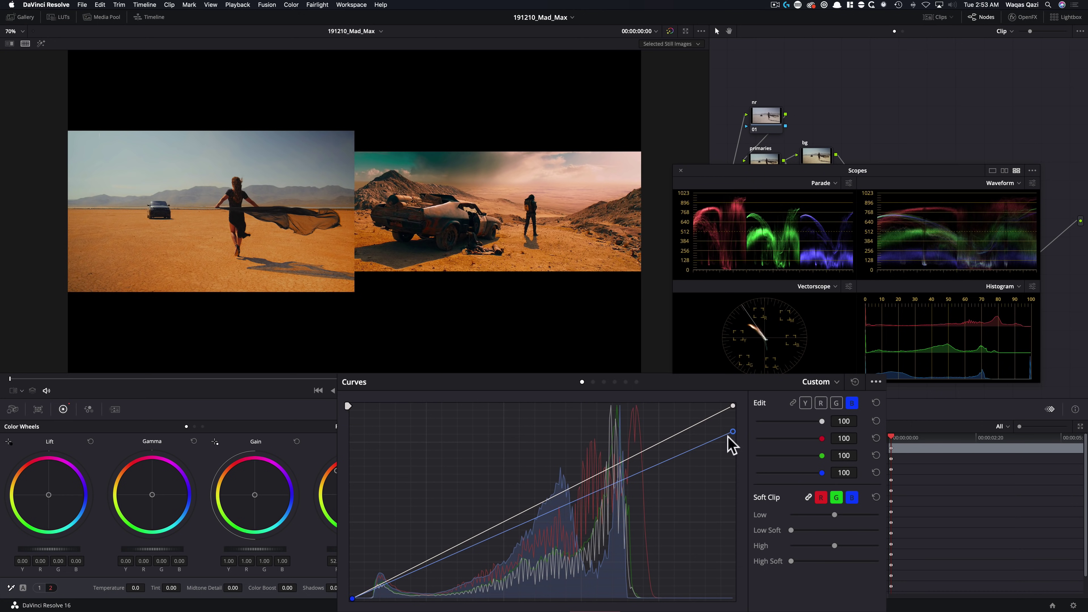
Lower the white end of the green custom curve slightly, hold its midtones with a middle point, and compare the node off and on.
left_click(836, 403)
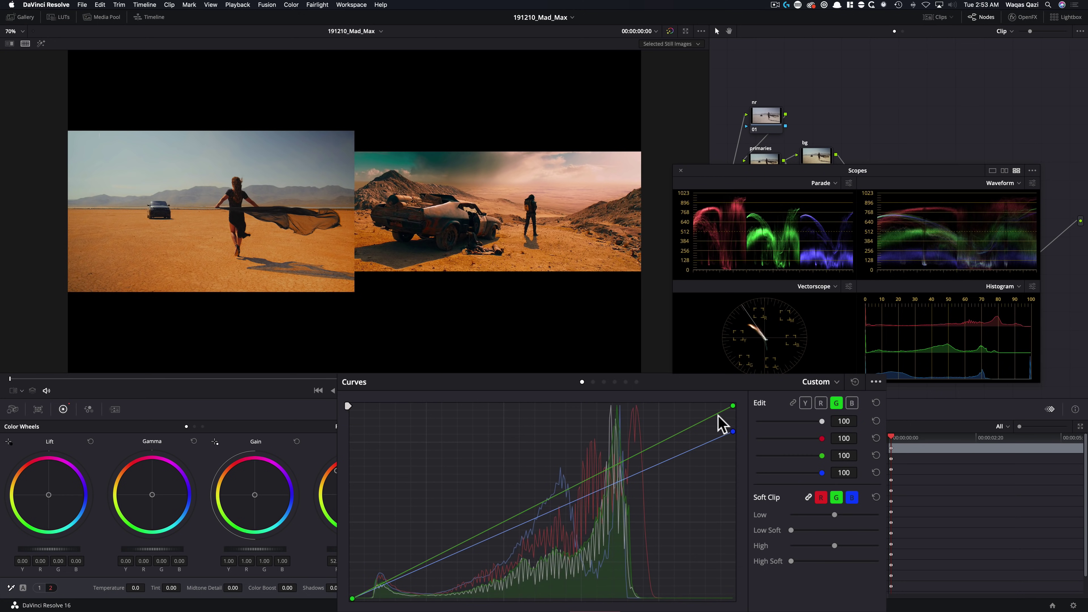
left_click_drag(734, 407, 739, 413)
left_click(569, 490)
left_click_drag(568, 489, 570, 487)
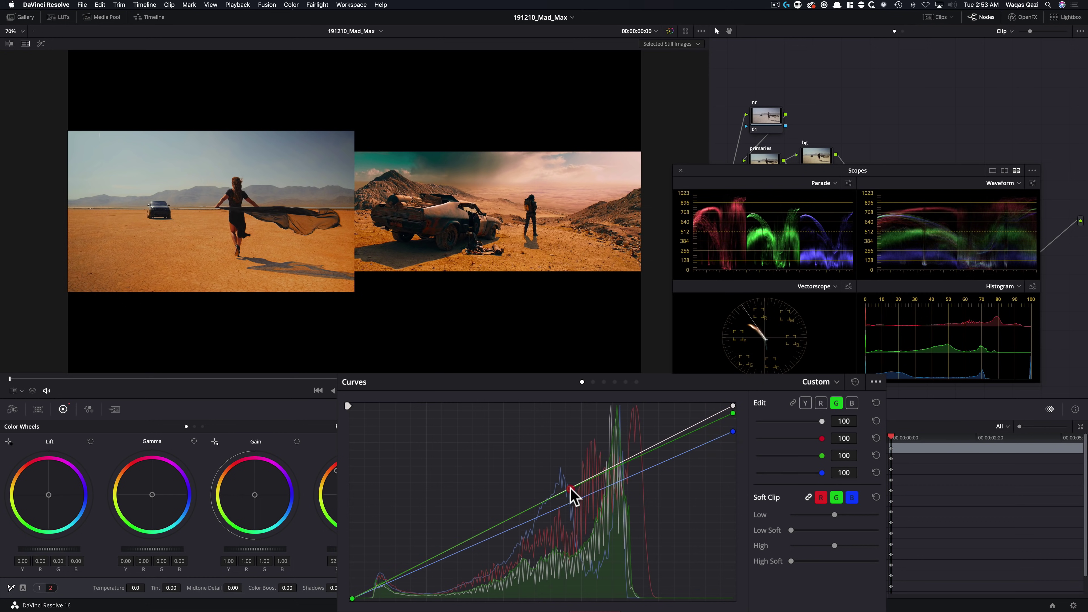
key("super+d")
key("super+d")
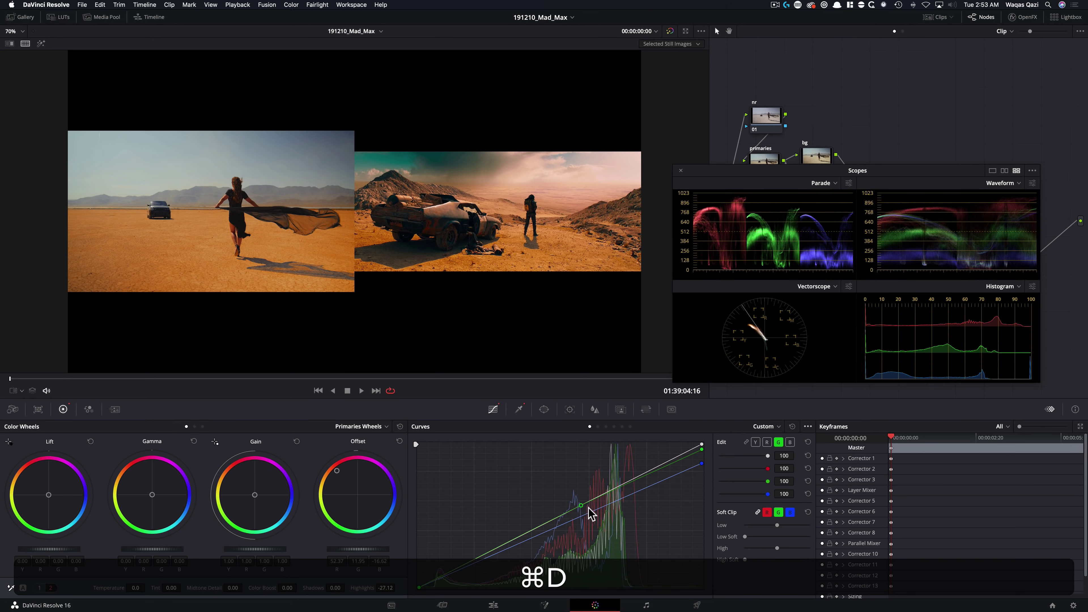
key("super+d")
key("super+d")
Check the graded shot beside the reference still in the enlarged viewer, with the scopes moved clear of the picture.
key("shift+super+f")
key("shift+f")
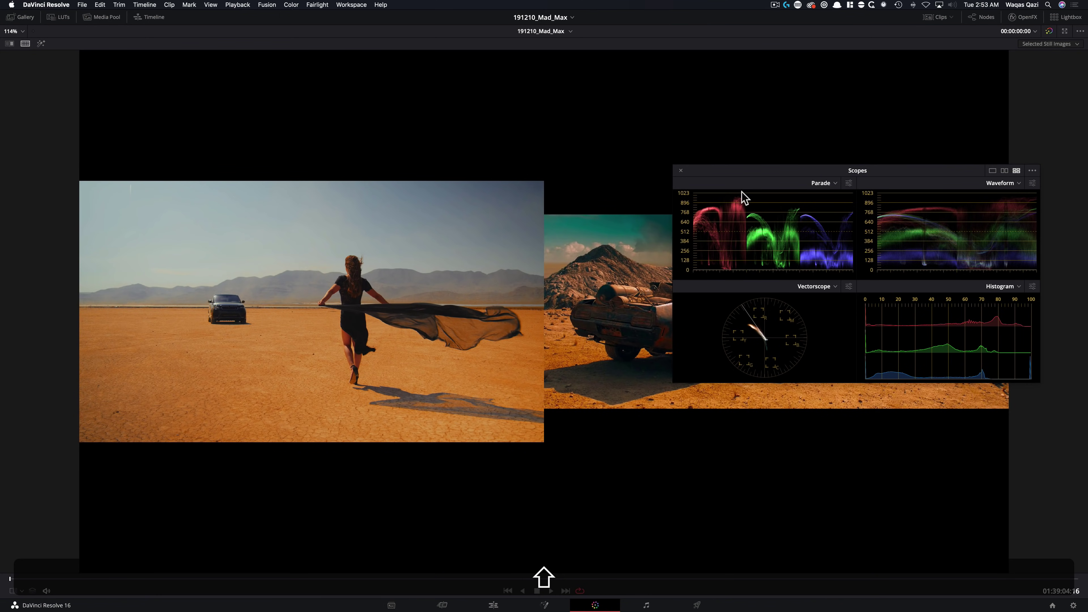
left_click_drag(738, 173, 736, 480)
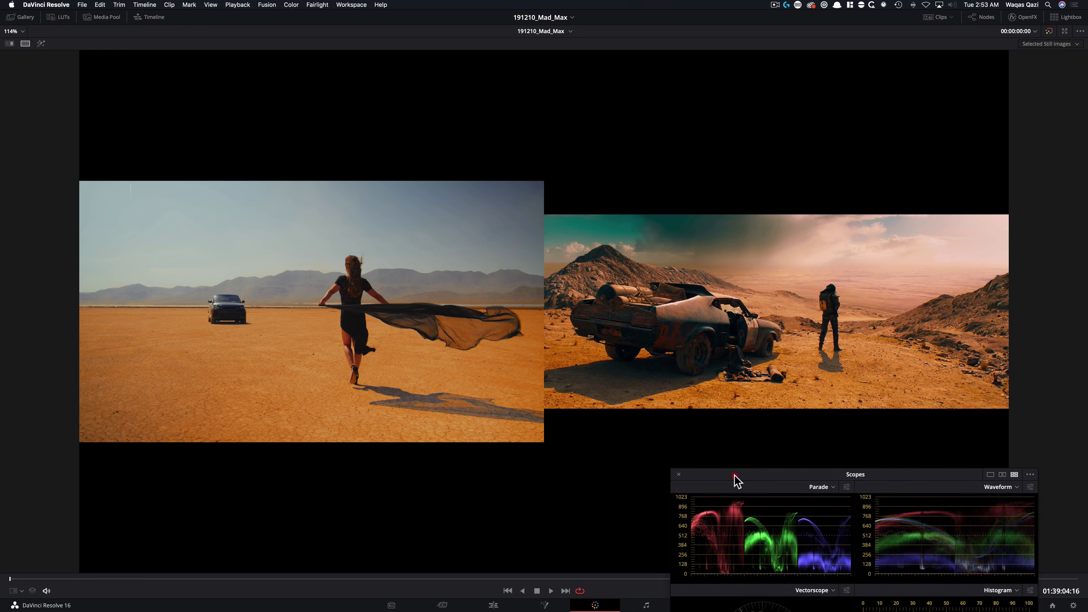
key("shift+f")
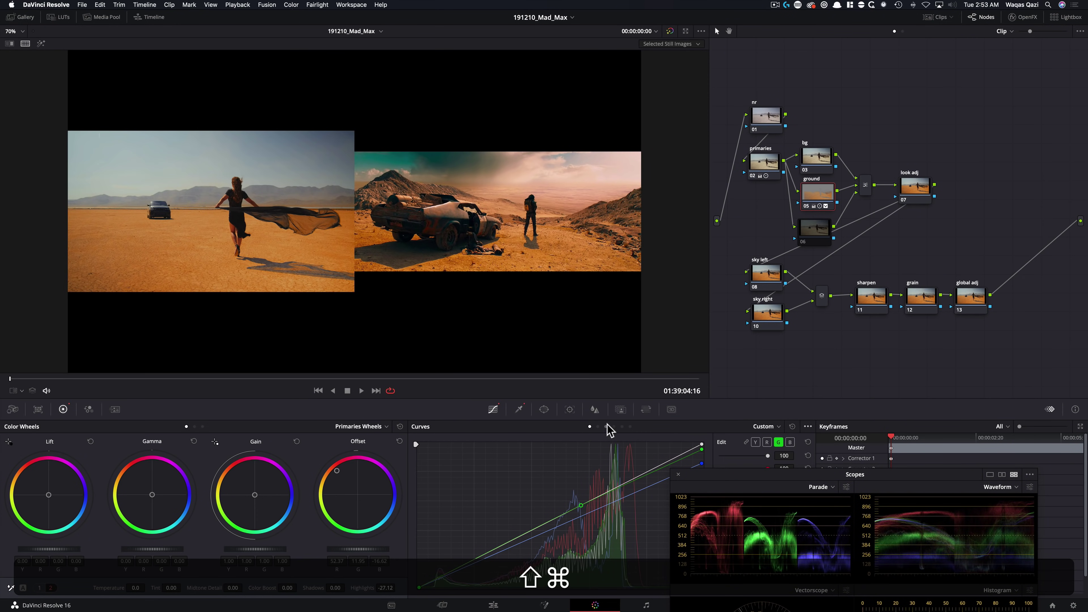
Wipe the reference still across the shot to about the middle and compare the ground with its node off and on.
key("super+w")
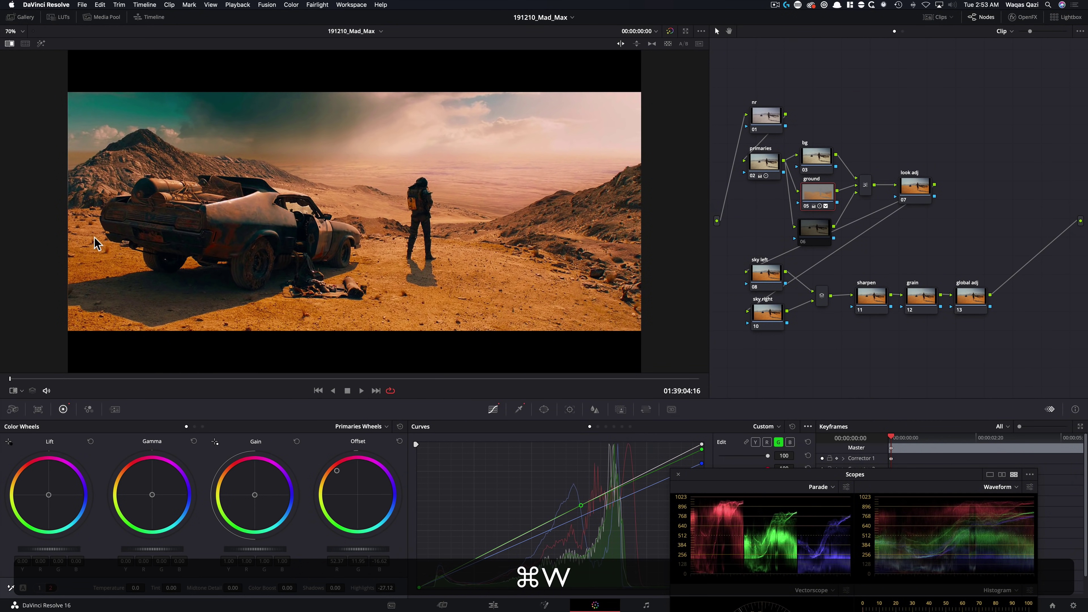
left_click_drag(73, 253, 636, 267)
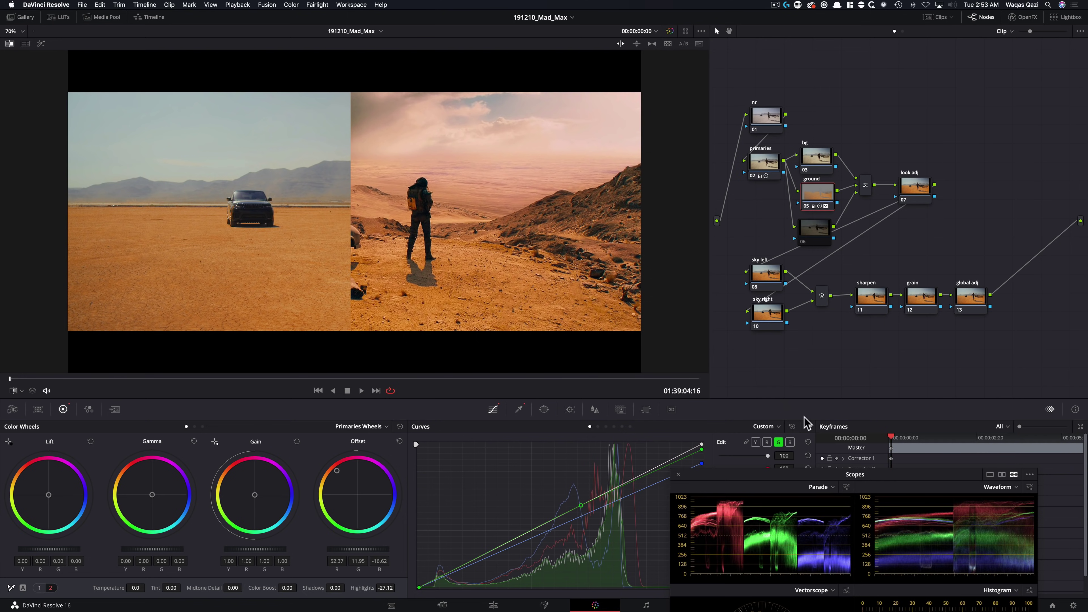
left_click_drag(788, 483, 795, 326)
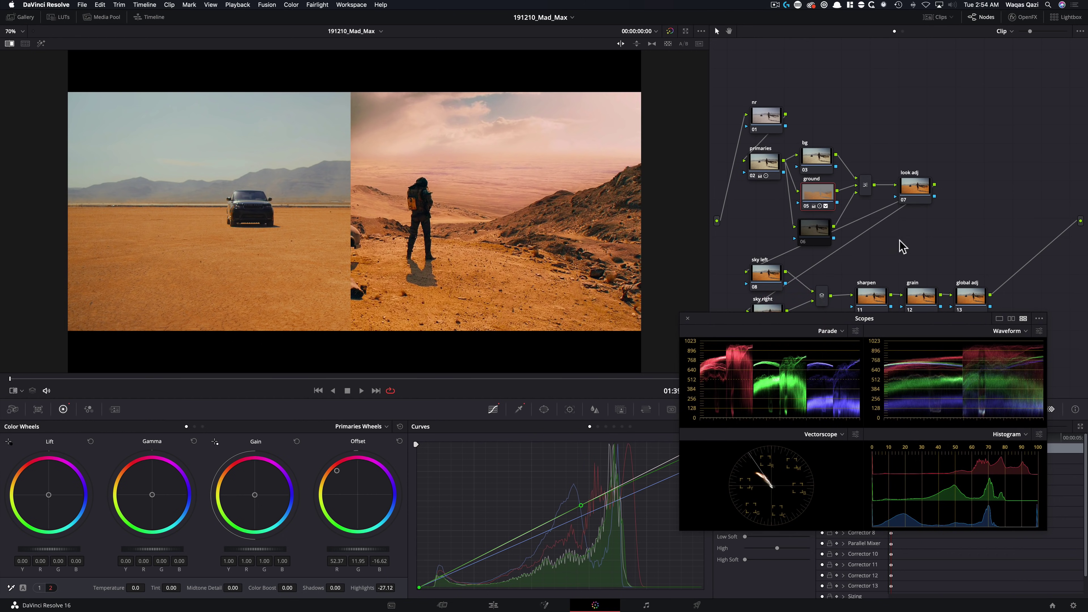
key("super+d")
key("super+d")
key("super+d")
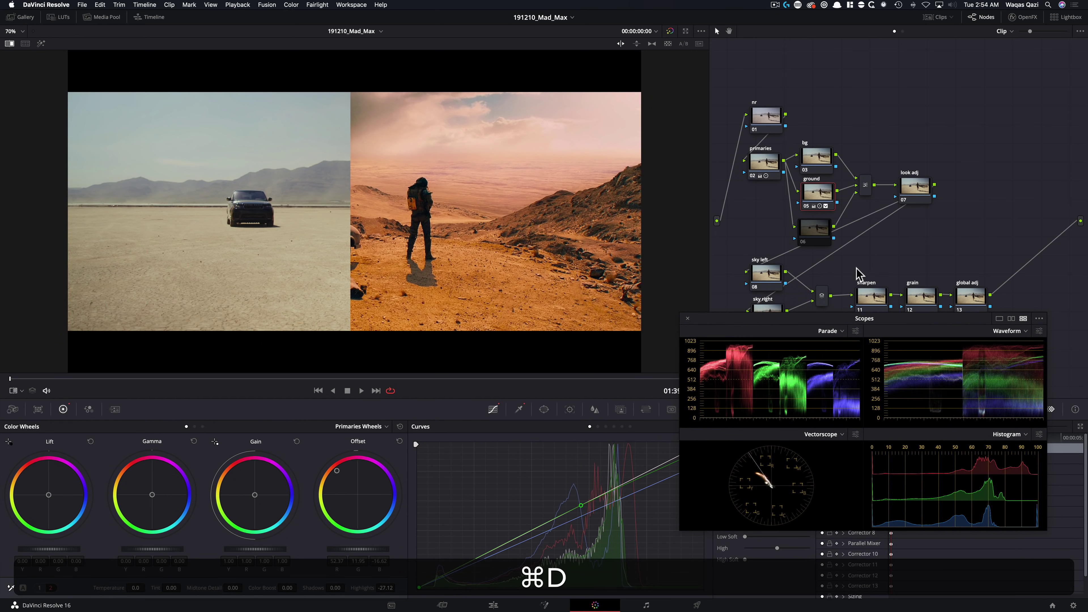
key("super+d")
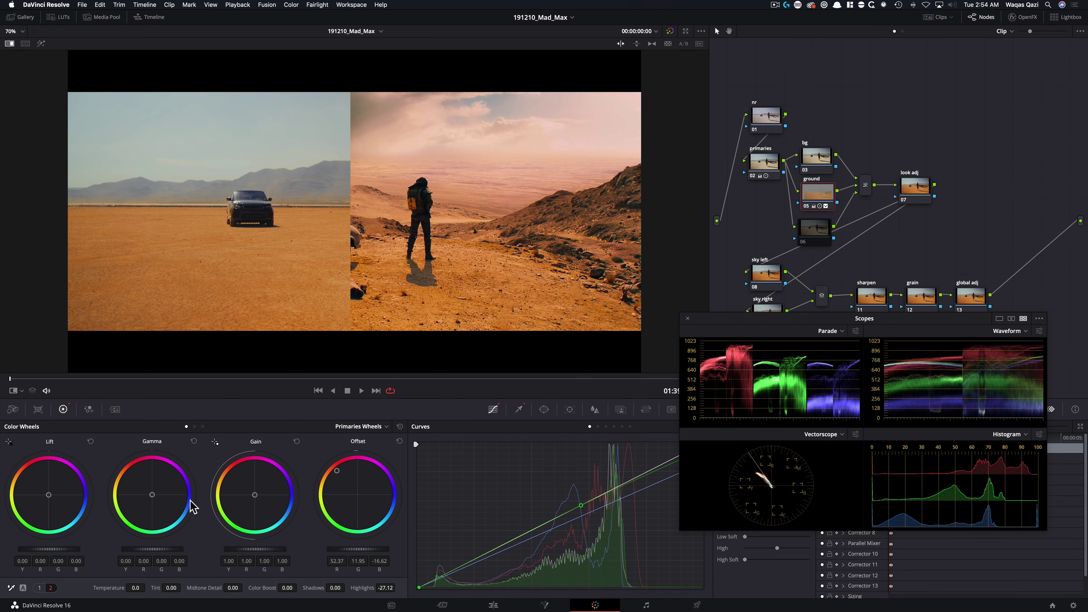
Set the ground node's RGB gamma to 0.01, -0.01, -0.03, gain to 1.03, 0.98, 0.96 and saturation to 46.73, comparing off and on.
left_click_drag(196, 491, 219, 478)
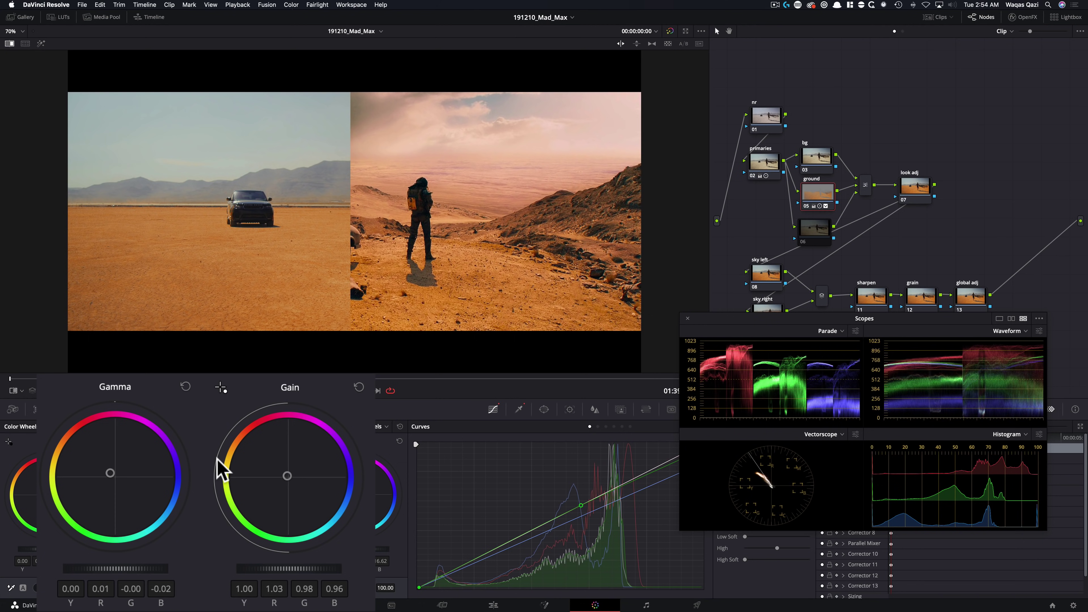
key("super+d")
key("super+d")
key("super+d")
key("super+d")
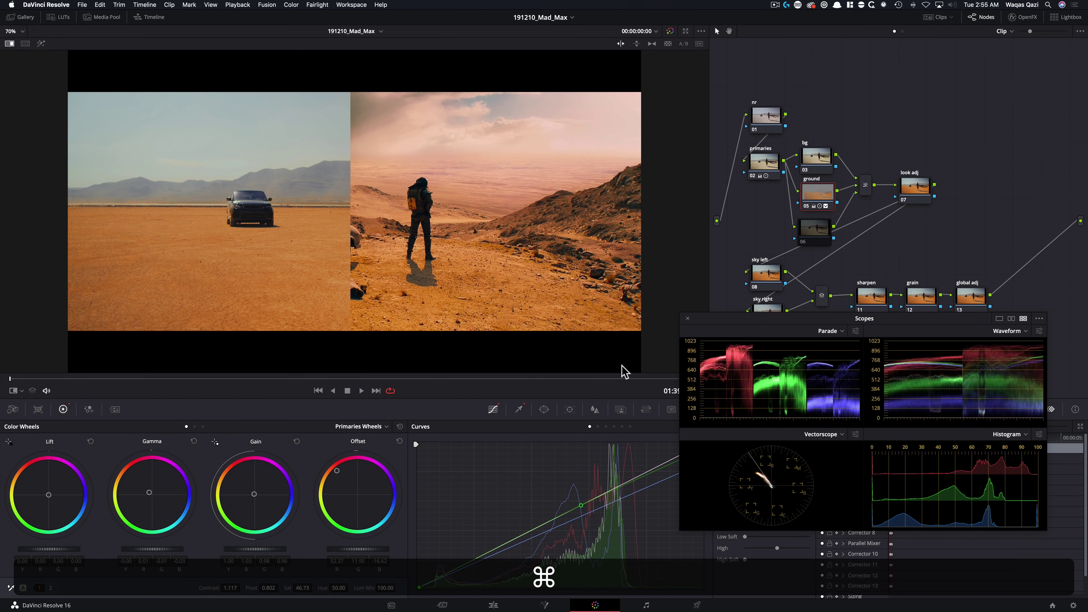
key("super+d")
key("super+d")
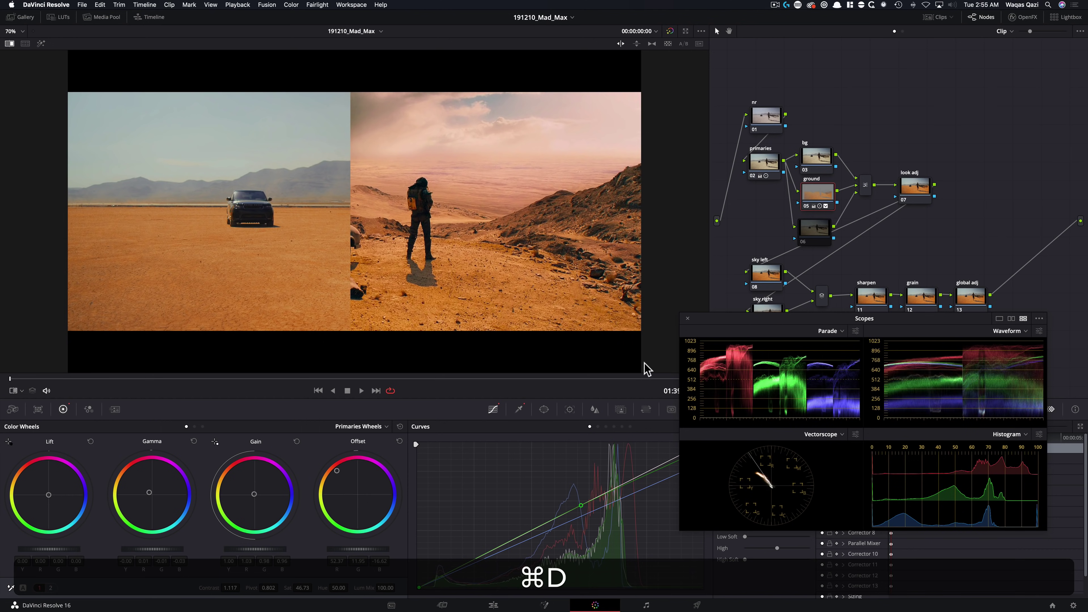
Return to the side-by-side reference view and recheck the ground grade with the node toggled and the viewer enlarged.
key("alt+super+w")
key("super+d")
key("super+d")
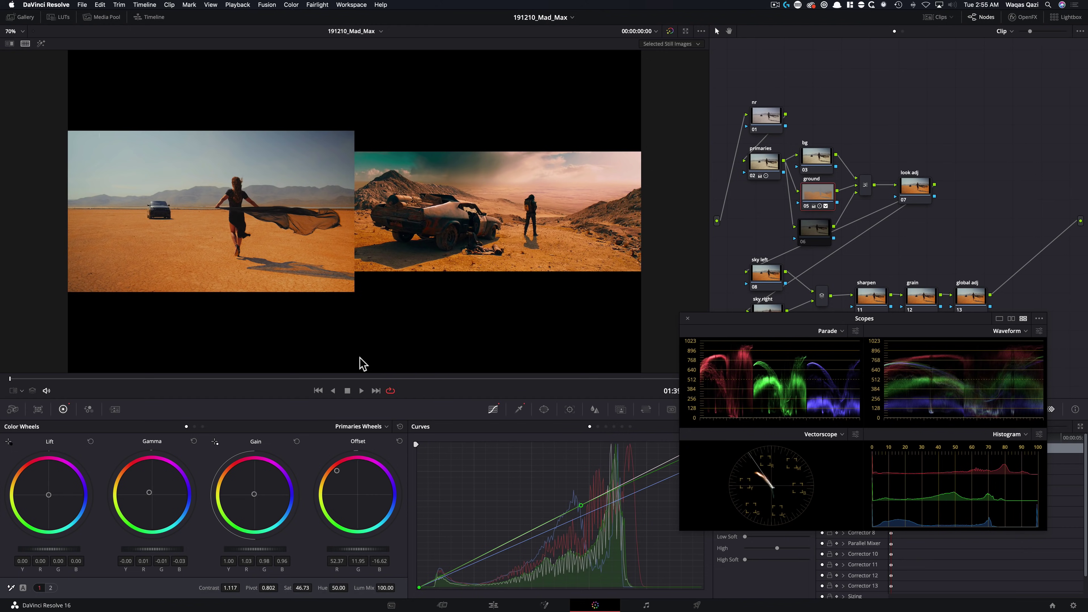
key("shift+f")
left_click_drag(716, 320, 686, 439)
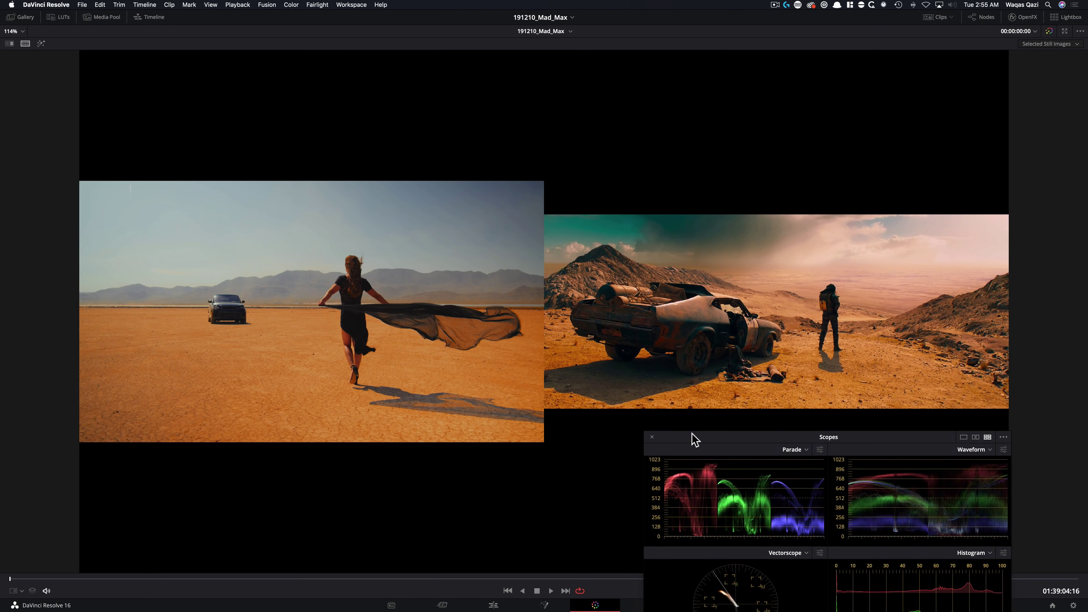
key("shift+f")
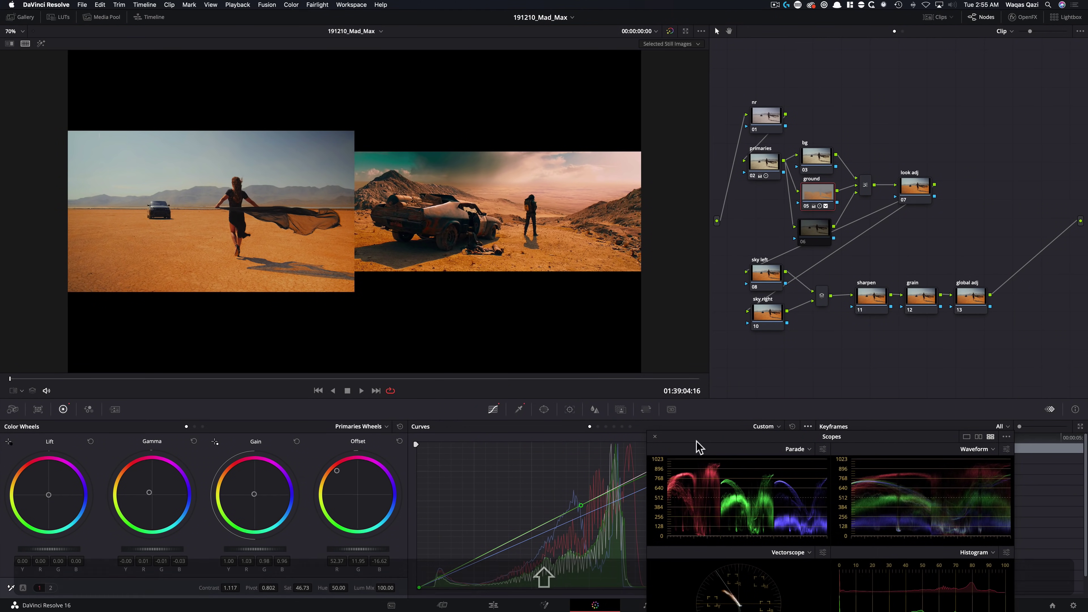
left_click_drag(710, 439, 751, 151)
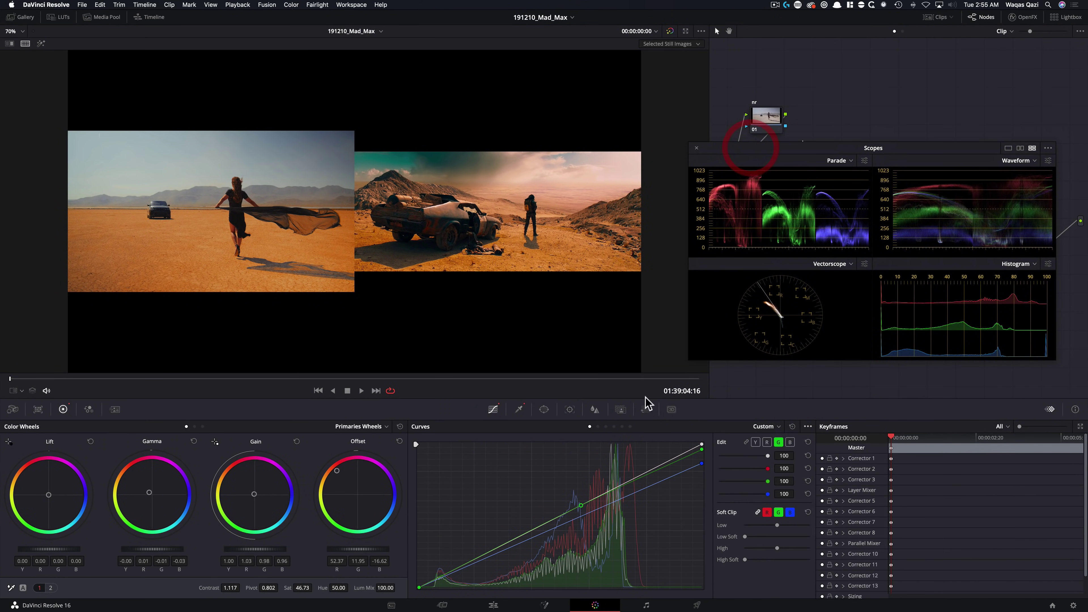
Reduce the ground's high saturation with a Sat Vs Sat curve: end at about 0.63, points at 0.24 (output 1.02) and 0.39 (output 0.75).
left_click(622, 426)
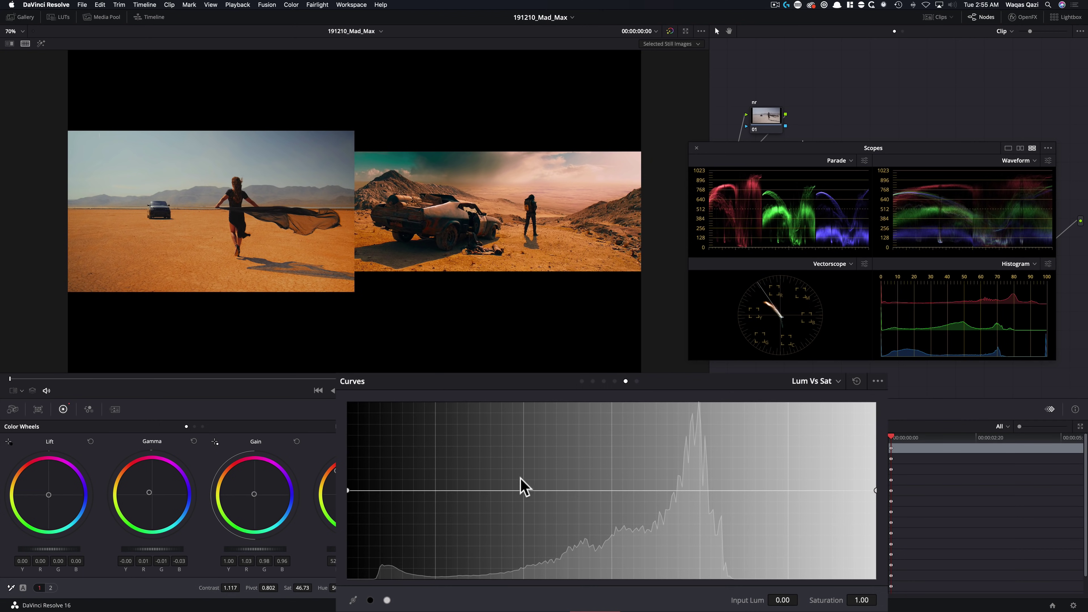
left_click(636, 381)
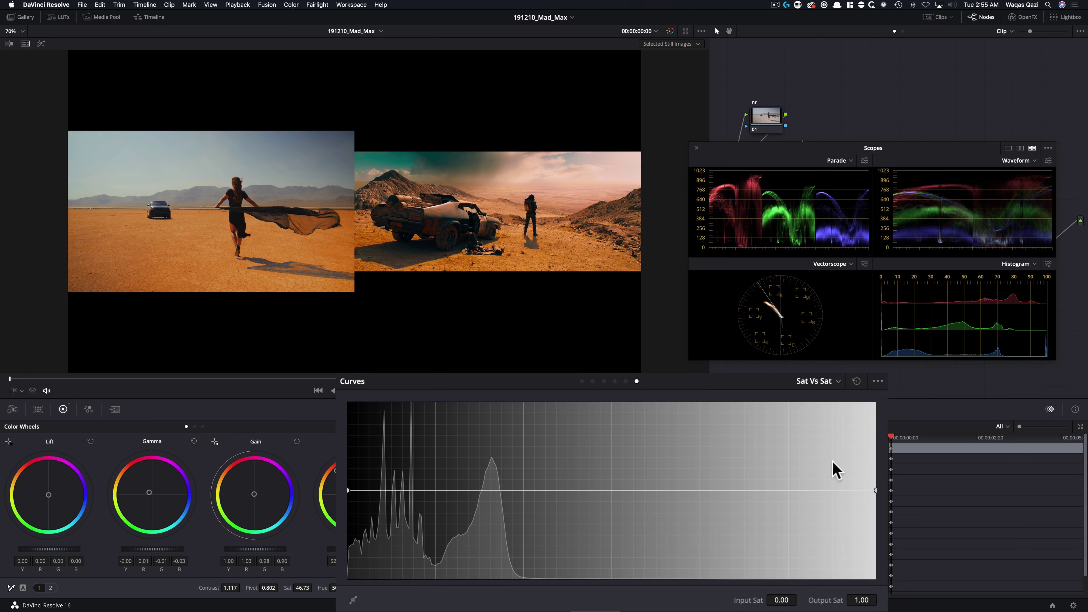
left_click(872, 490)
left_click_drag(873, 490, 869, 524)
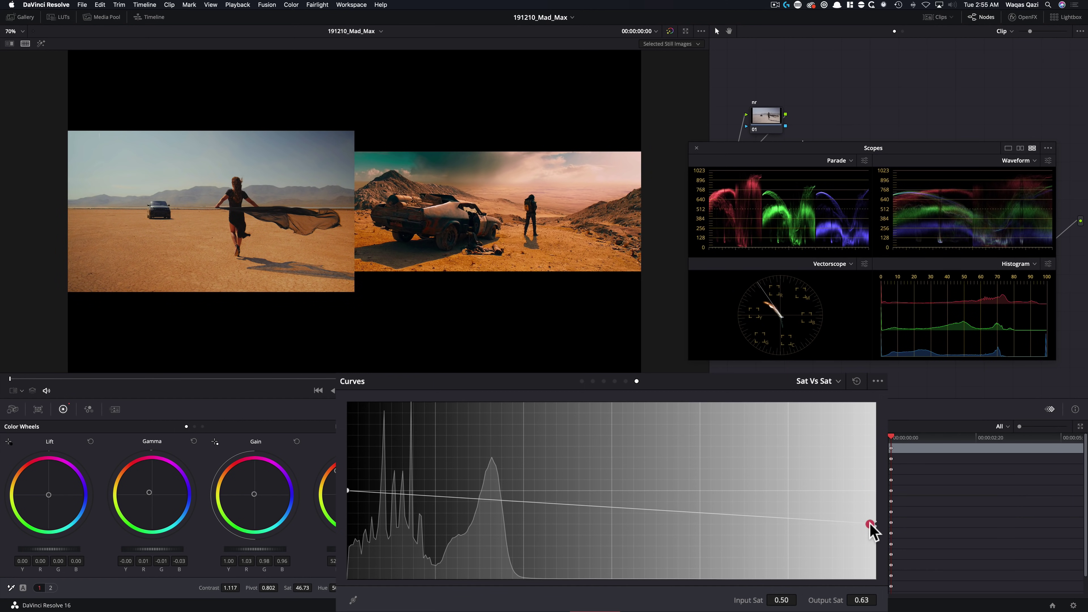
left_click_drag(563, 504, 604, 489)
key("super+d")
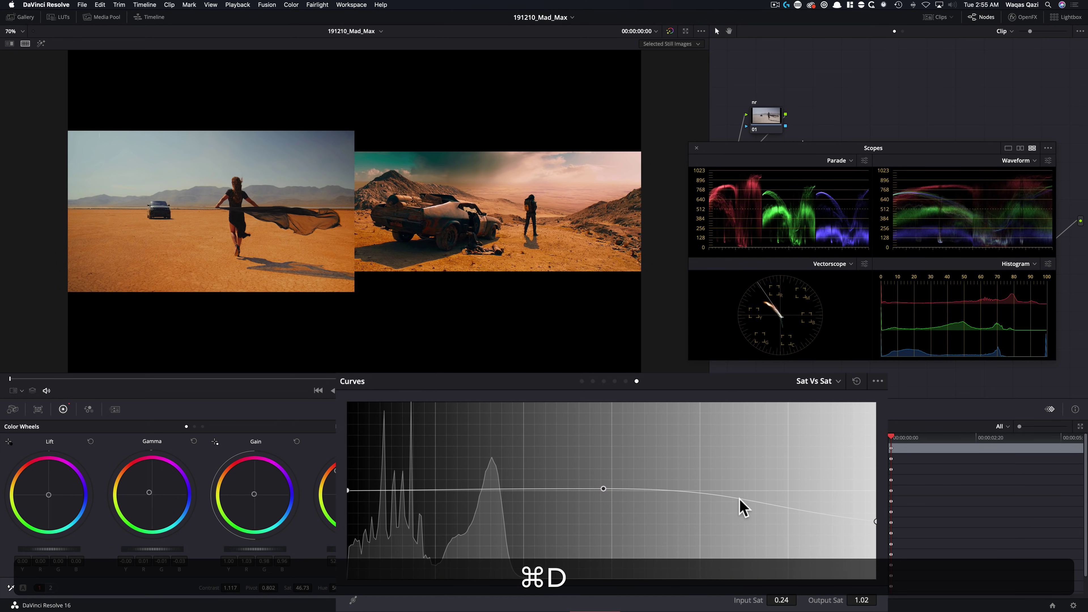
left_click(765, 513)
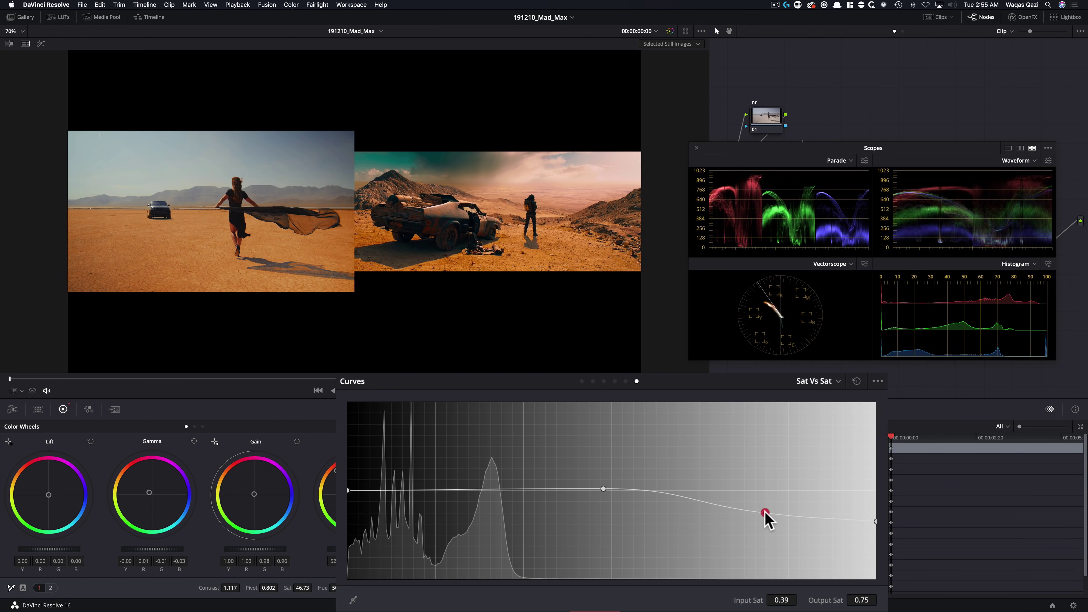
Fine-tune the high-saturation point of the ground's Sat Vs Sat curve and check the shot against the reference in the enlarged viewer.
left_click_drag(765, 512, 770, 511)
key("shift+f")
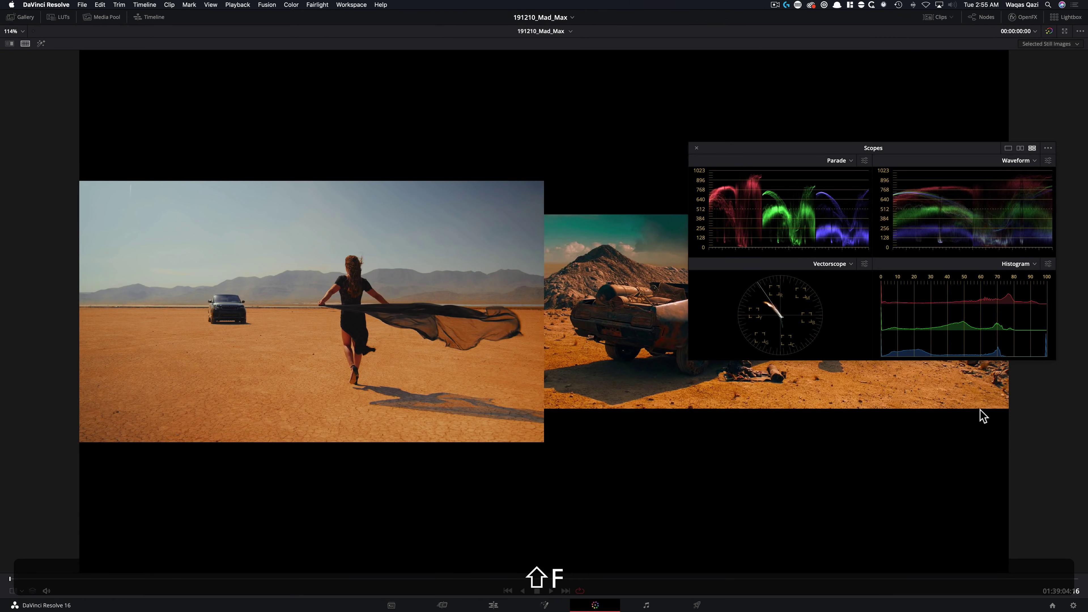
left_click_drag(841, 149, 836, 446)
Set the ground's RGB gain to 1.03, 1.00, 0.95 and compare its grade with the node off and on.
key("shift+f")
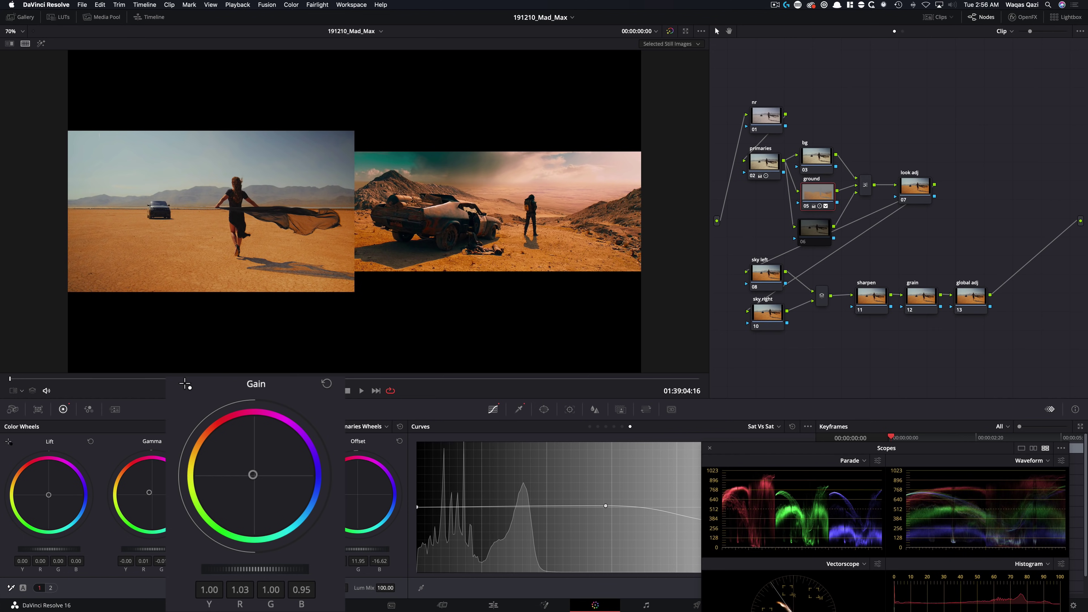
key("super+d")
key("super+d")
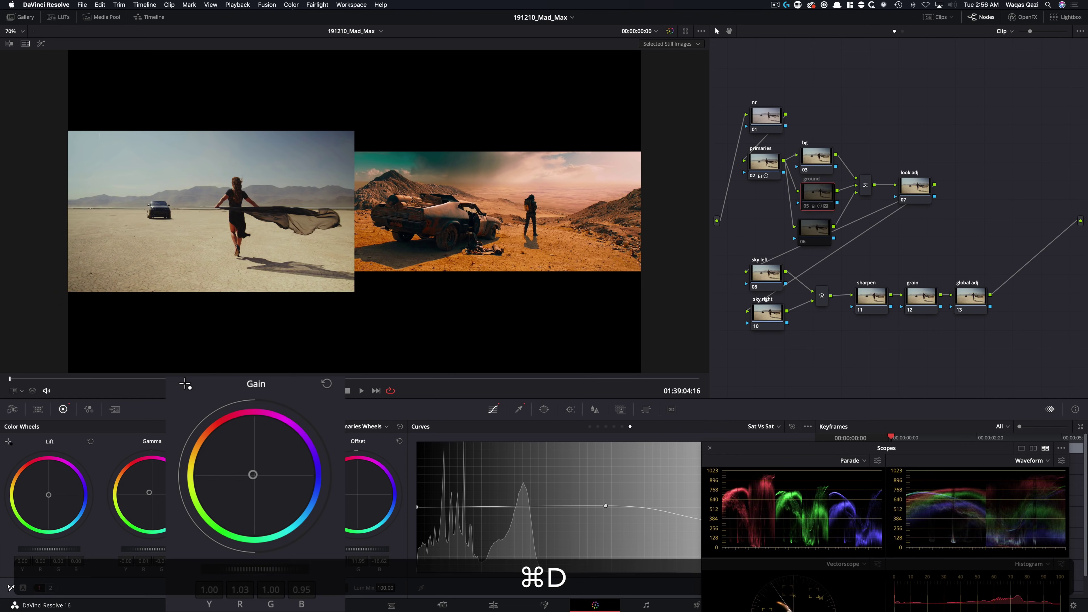
key("super+d")
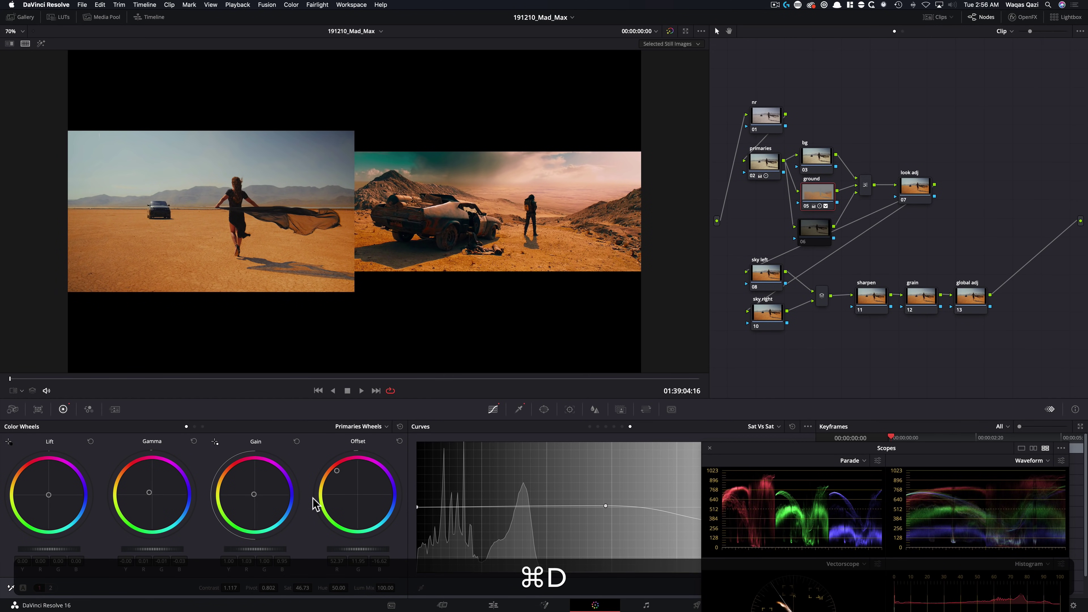
Add default anchors to the ground node's Custom luma curve and move the scopes clear of the controls.
left_click(589, 427)
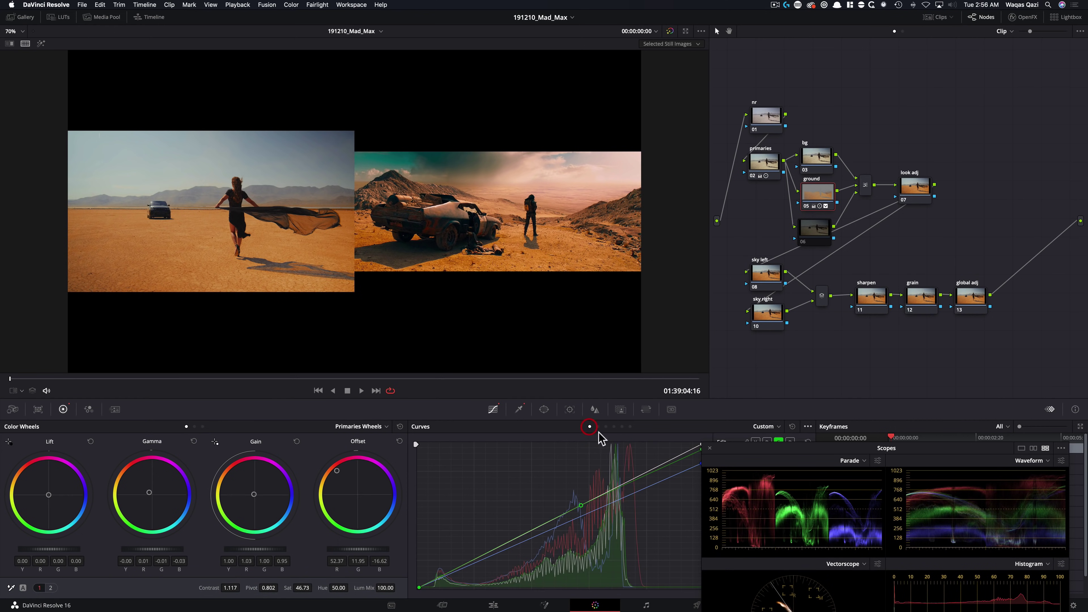
left_click_drag(810, 448, 781, 199)
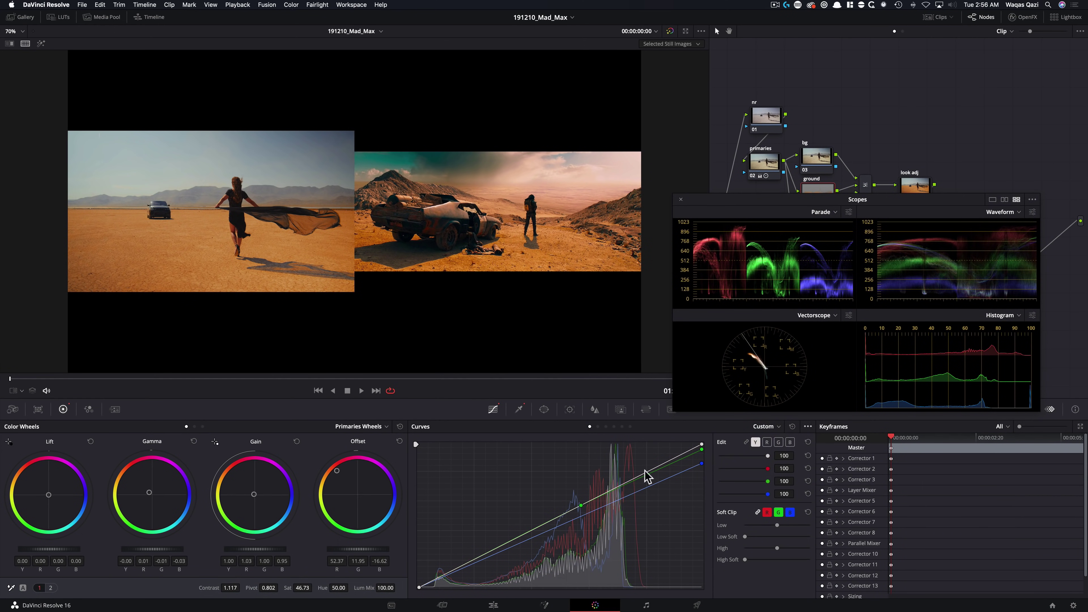
left_click(808, 426)
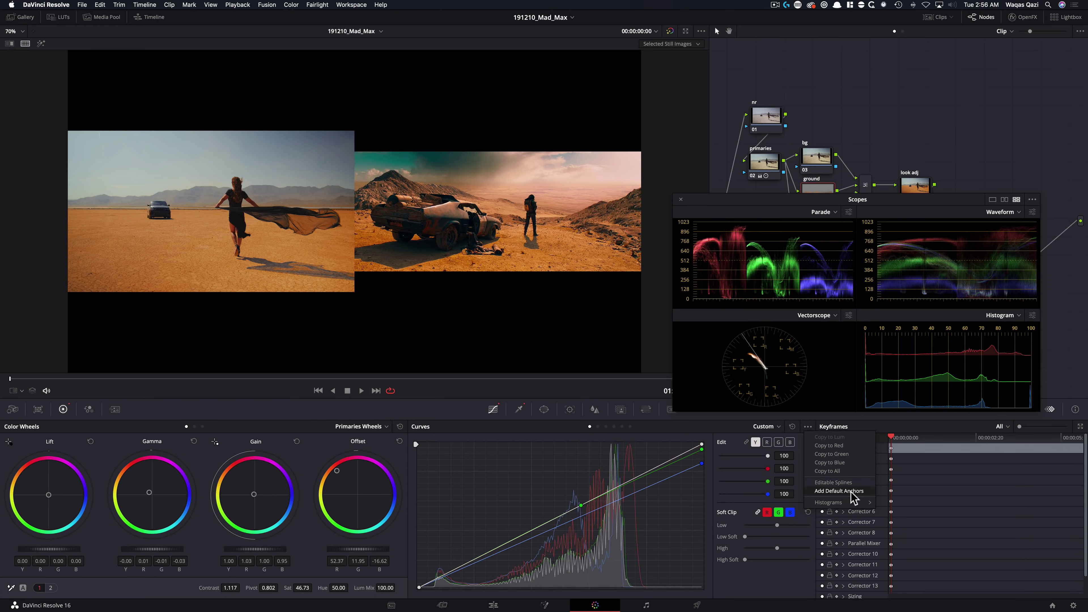
left_click(840, 491)
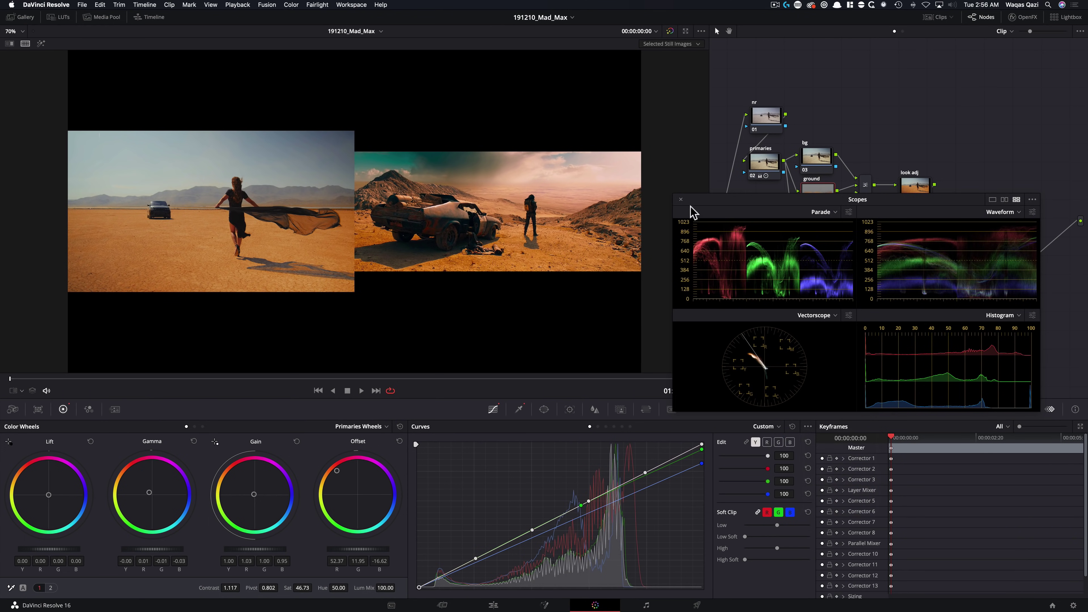
left_click_drag(706, 205, 743, 389)
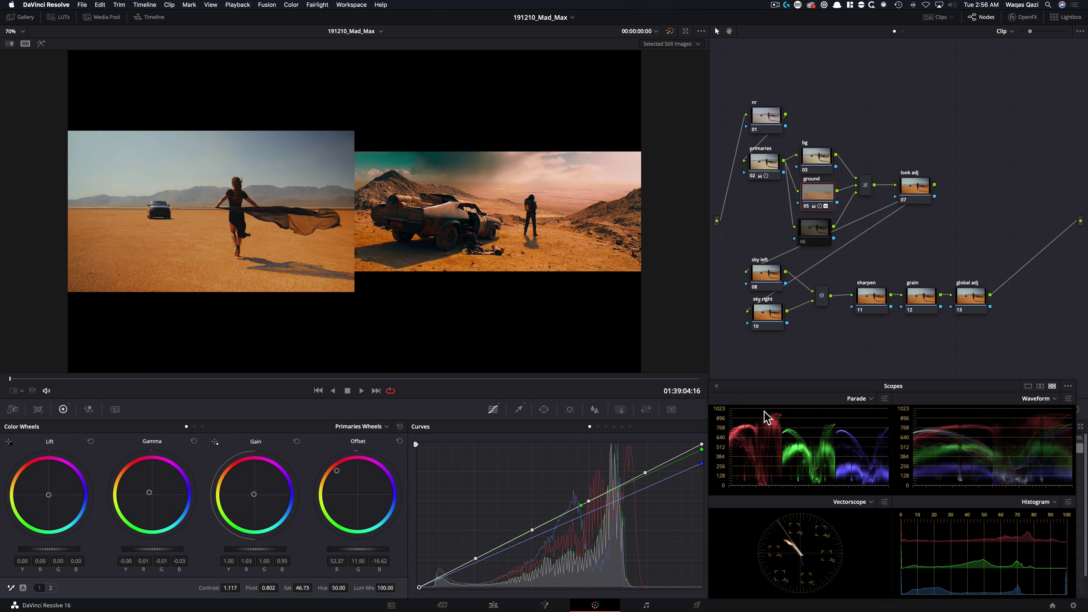
Shape a gentle S-curve on the ground by lowering the two shadow anchors and slightly the midtone anchor, raising the upper one, and compare off and on.
left_click_drag(476, 558, 443, 573)
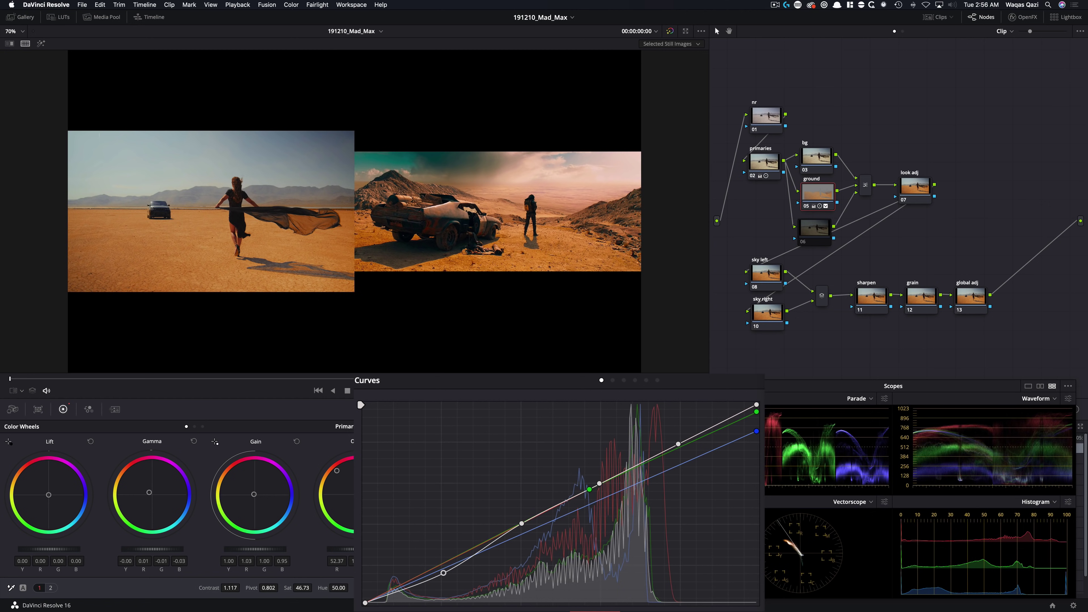
left_click_drag(521, 524, 521, 538)
left_click_drag(599, 483, 599, 487)
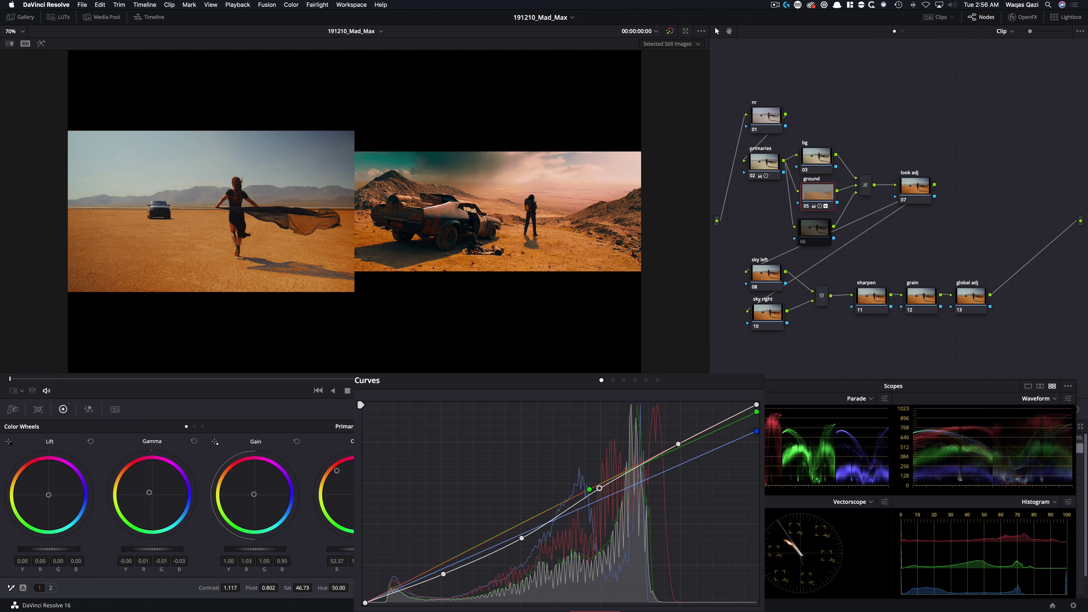
left_click_drag(678, 444, 678, 438)
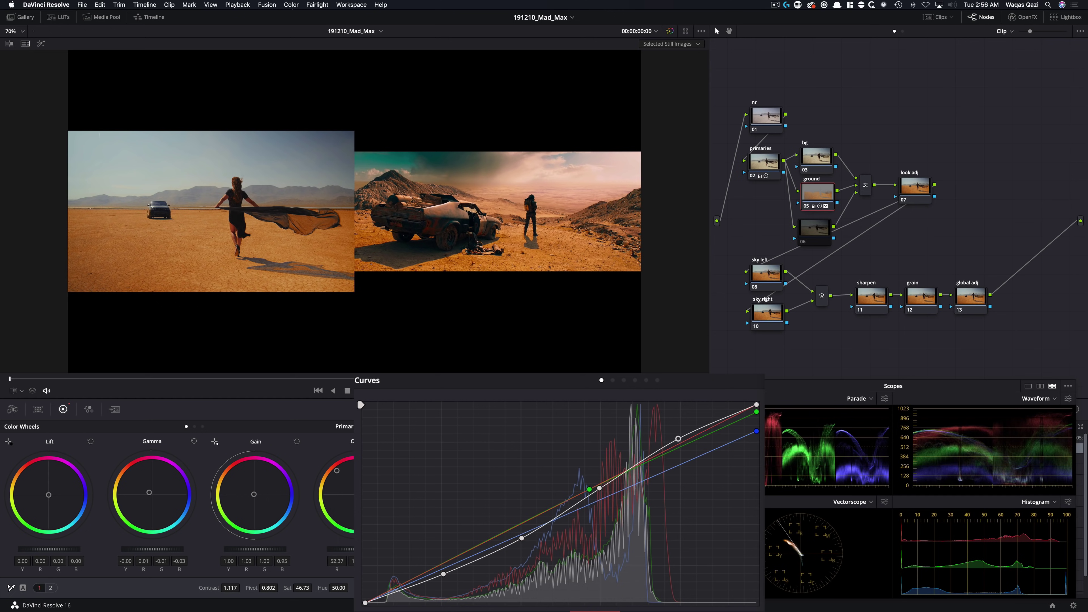
key("super+d")
key("super+d")
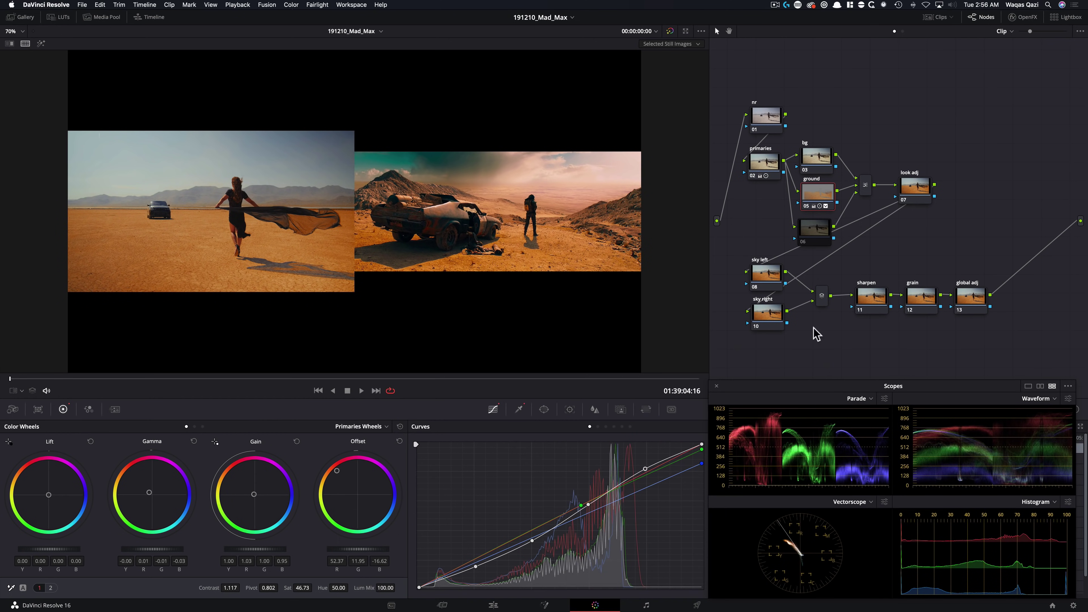
Compare the shot with the reference in the enlarged viewer, clearing the scopes from the image and toggling the ground node.
key("shift+f")
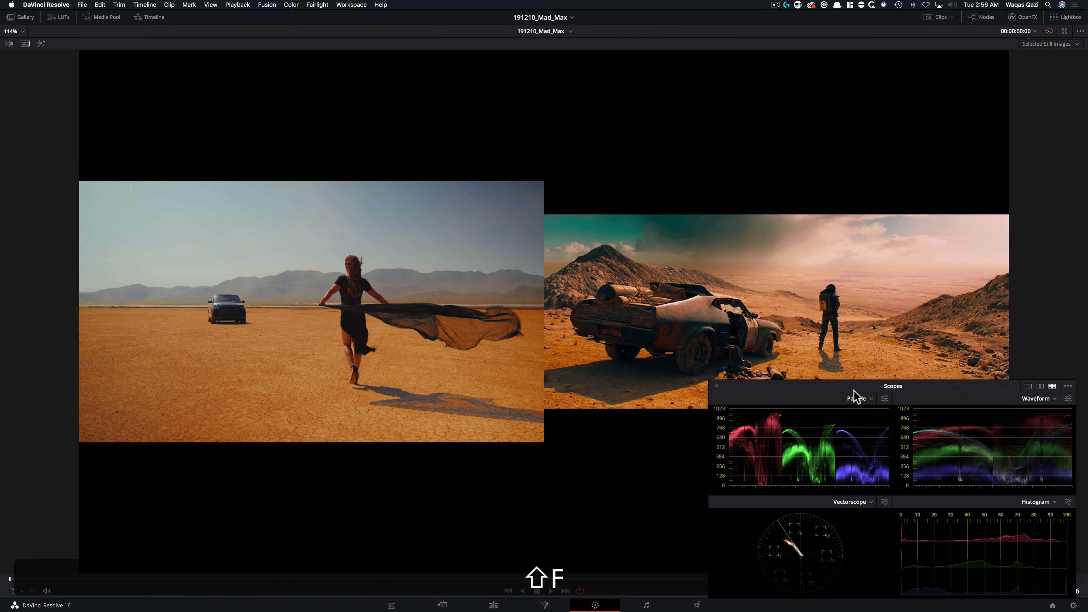
left_click_drag(807, 390, 731, 461)
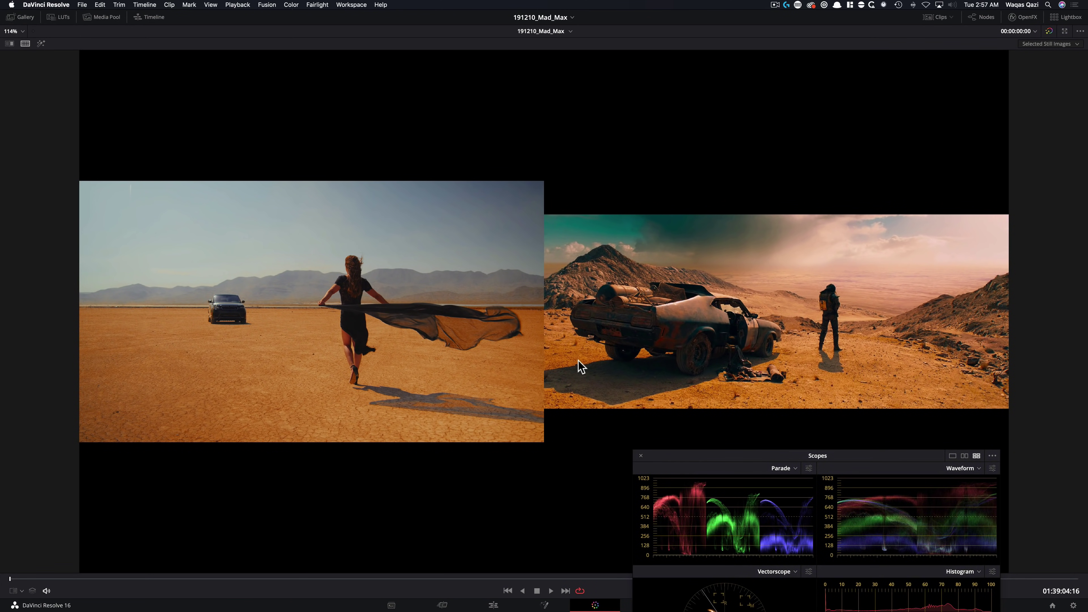
key("super+w")
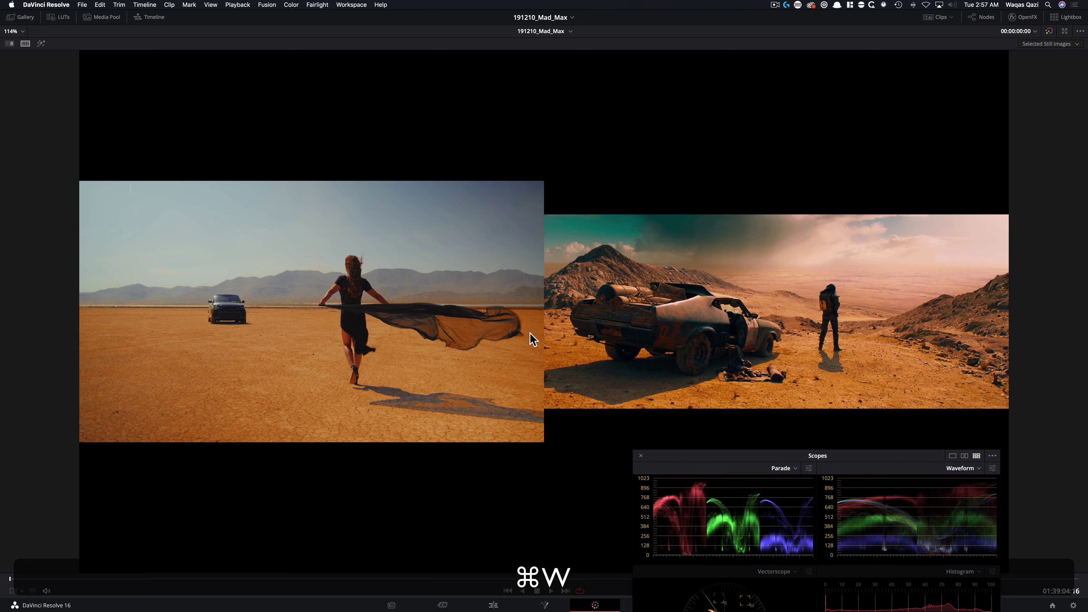
key("super+d")
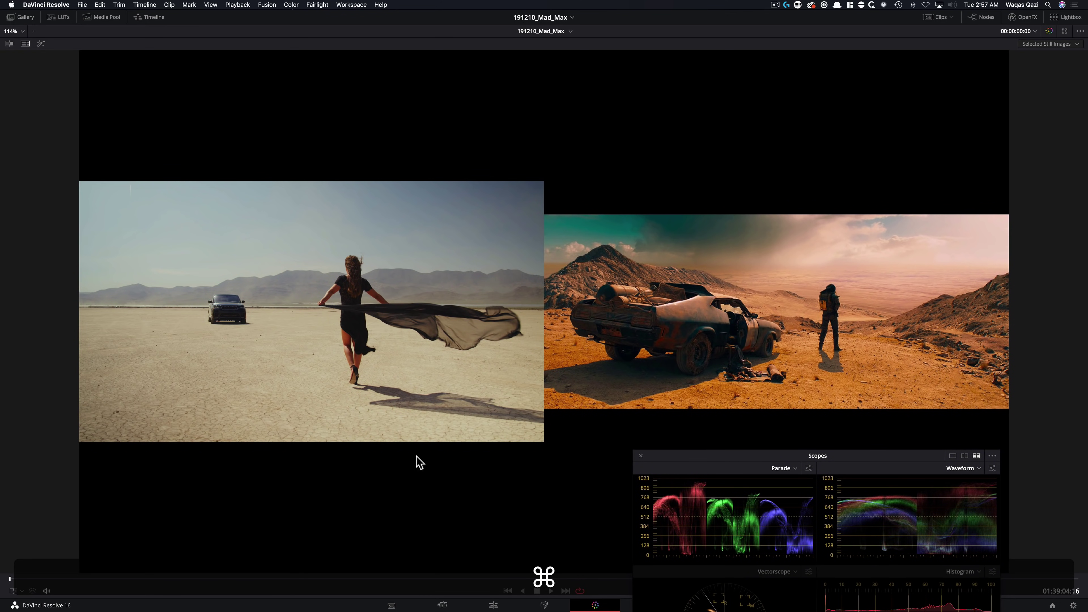
key("super+d")
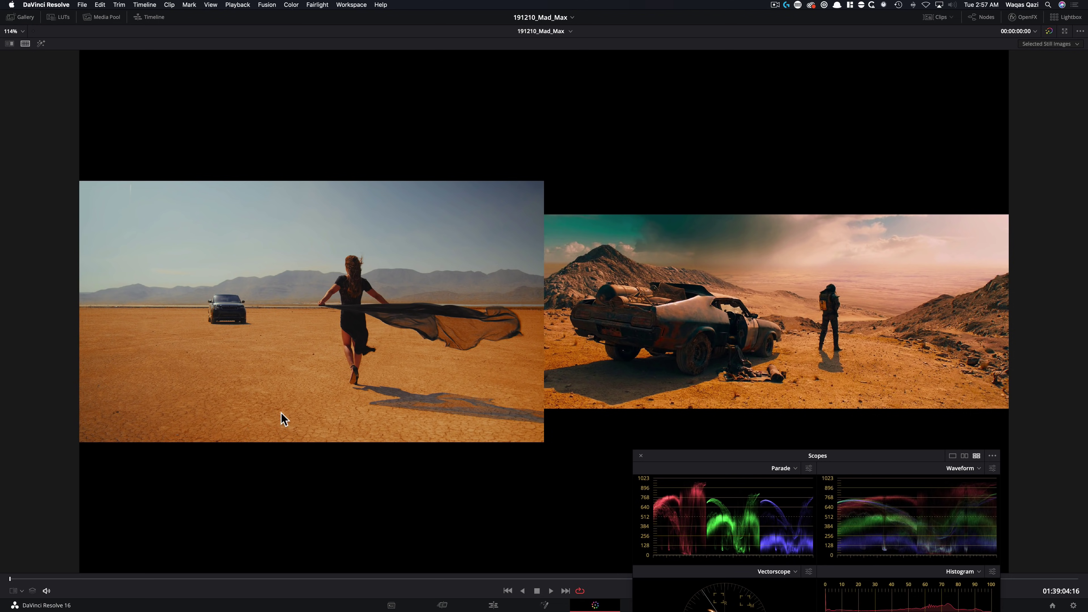
key("super+d")
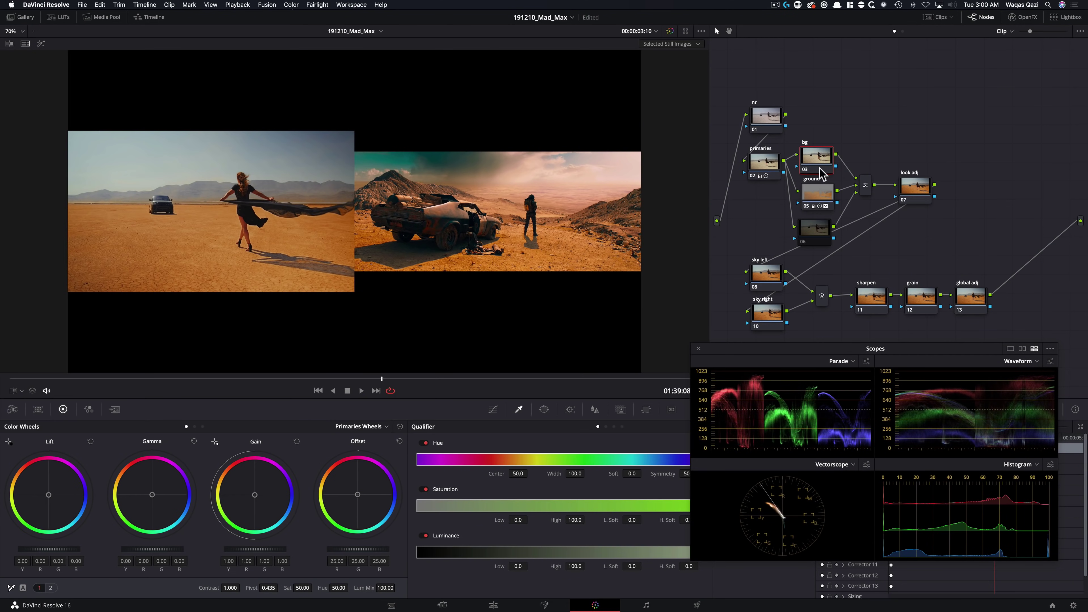
Warm the bg node by setting its RGB gain to 1.11, 0.93, 0.86, with slight lift and gamma shifts.
left_click(829, 198)
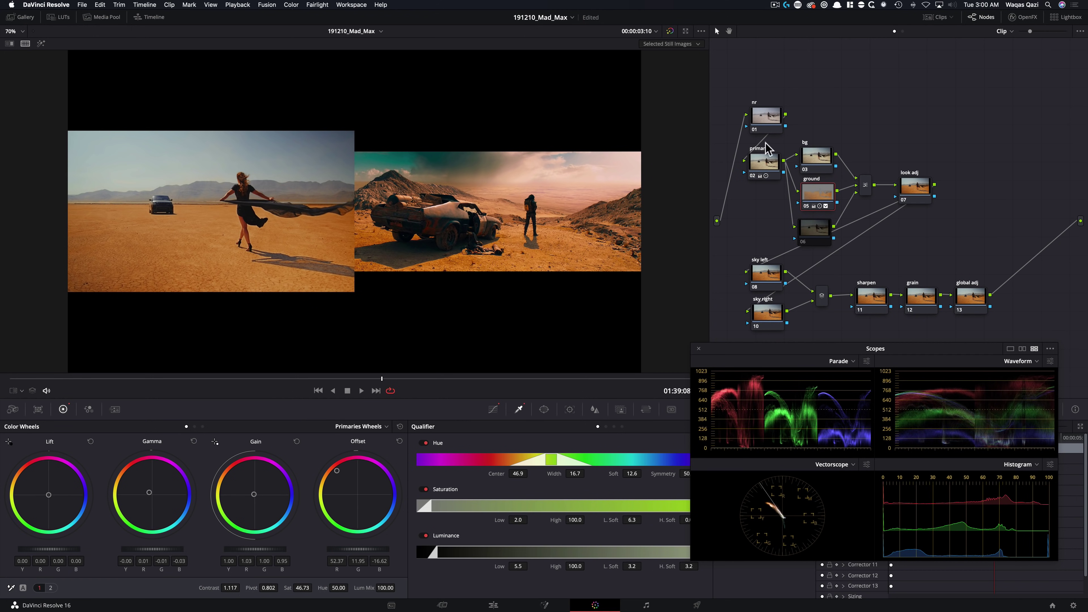
left_click(818, 162)
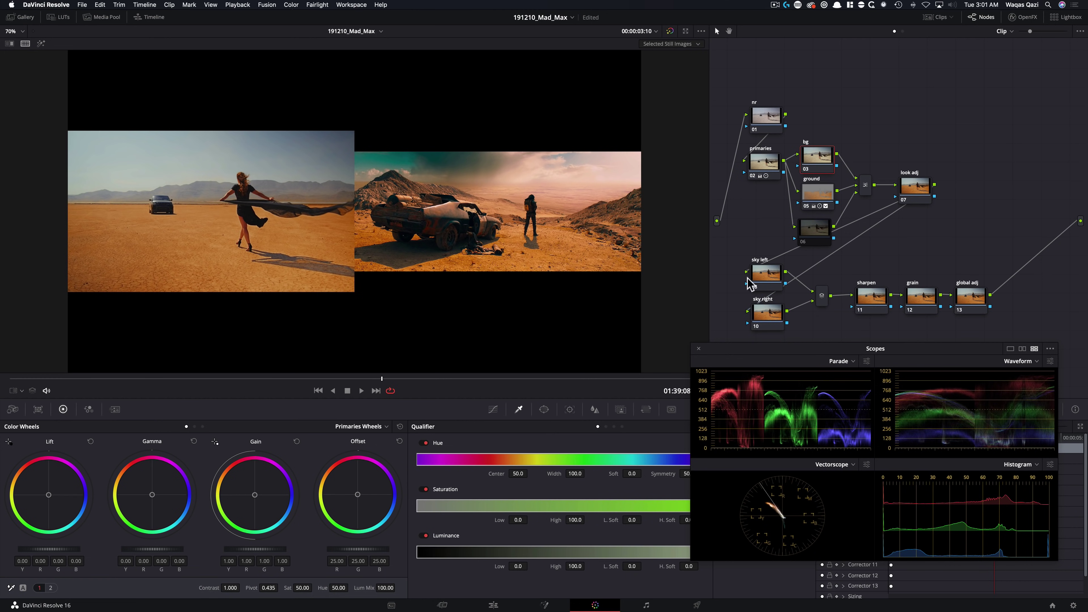
mouse_move(837, 200)
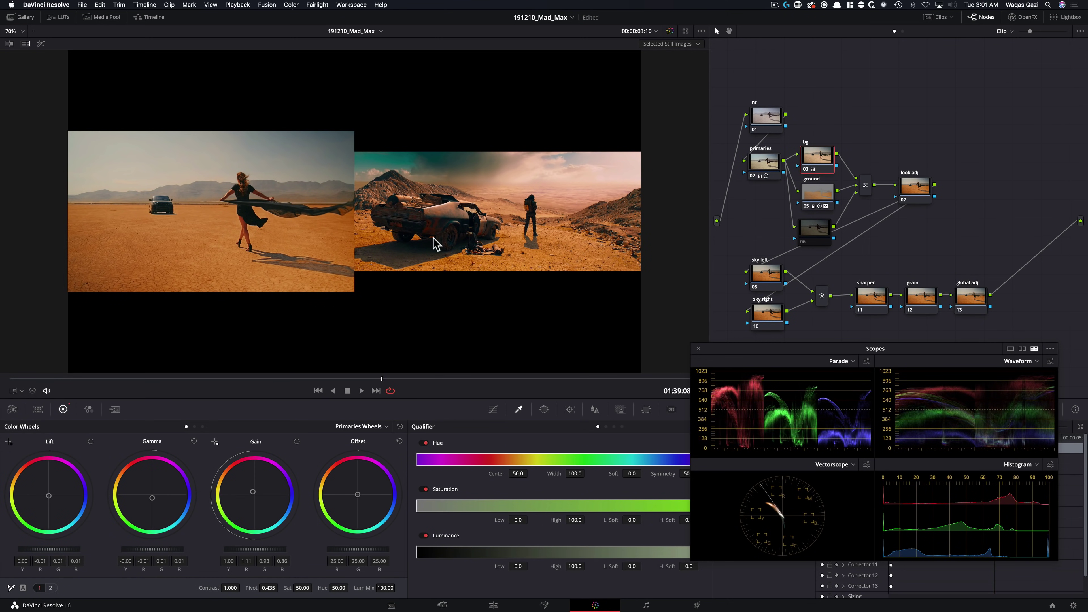
Compare the shot repeatedly with the bg node off and on against the reference still.
key("super+d")
key("super+d")
key("super+d")
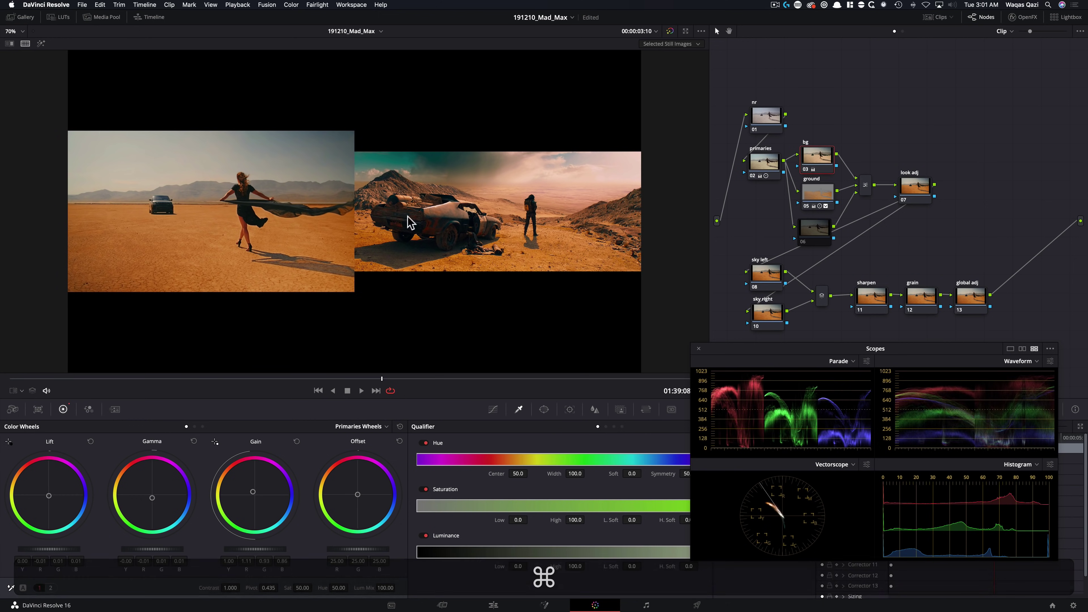
key("super+d")
key("super+d")
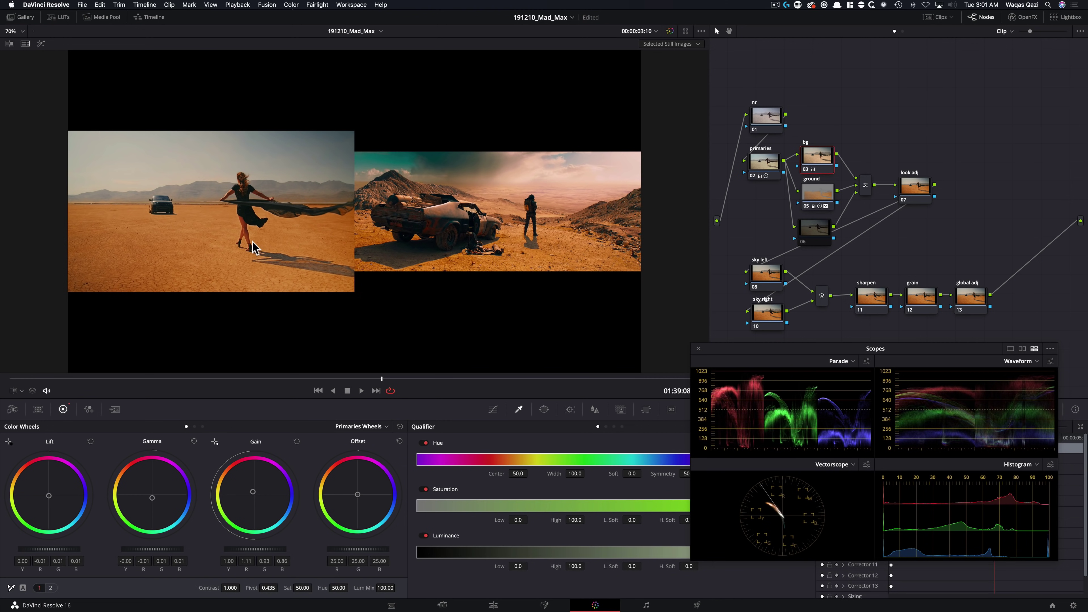
key("super+d")
key("super+d")
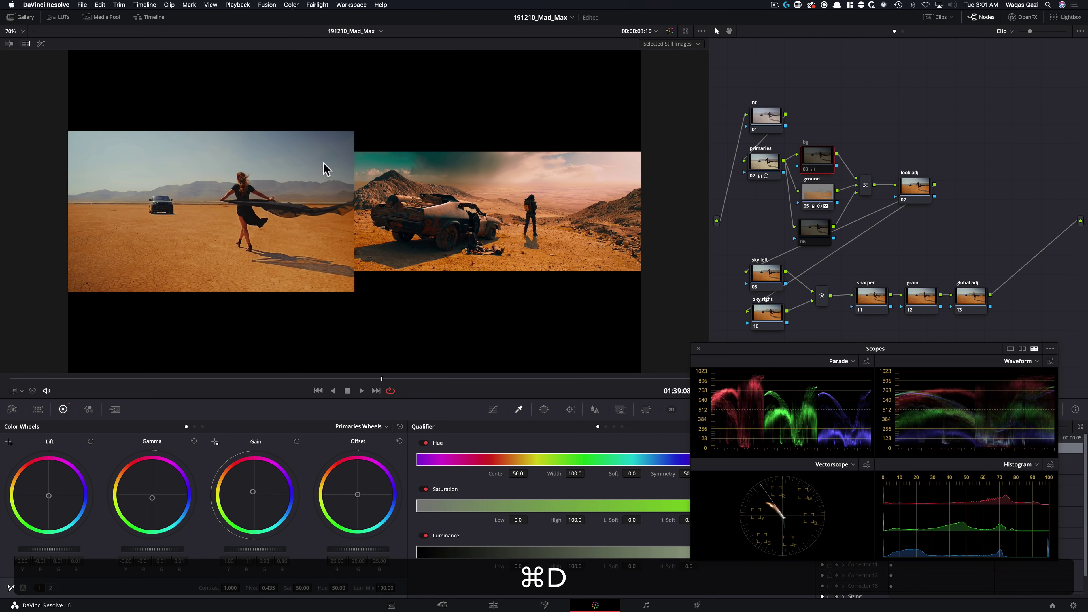
key("super+d")
key("super+d")
key("super+d")
key("super+d")
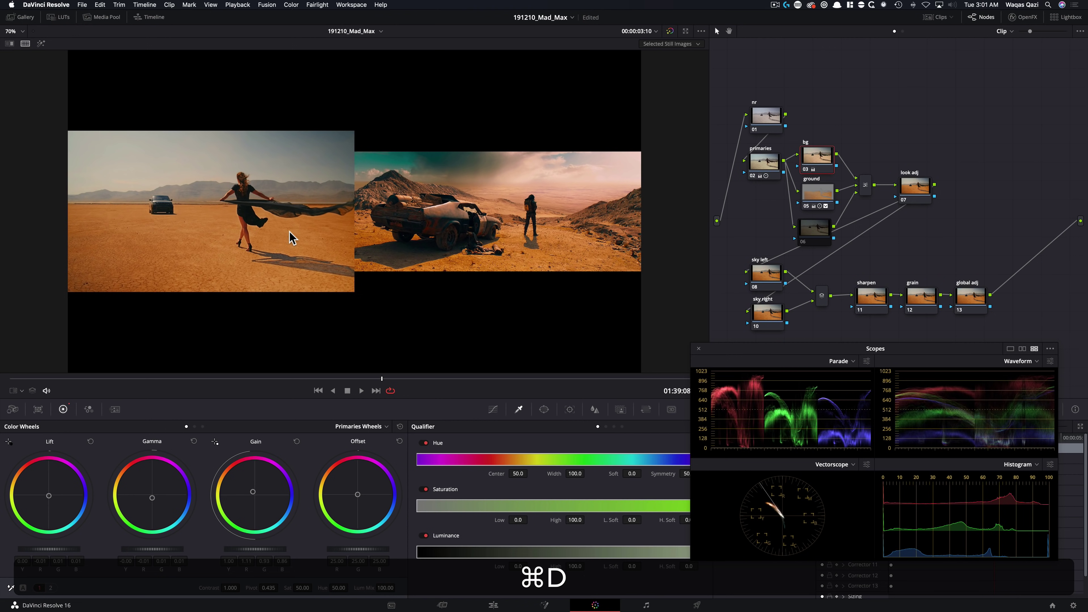
Set the bg node's Log highlight to 0.20, -0.12, -0.27 and compare the node off and on.
key("alt+z")
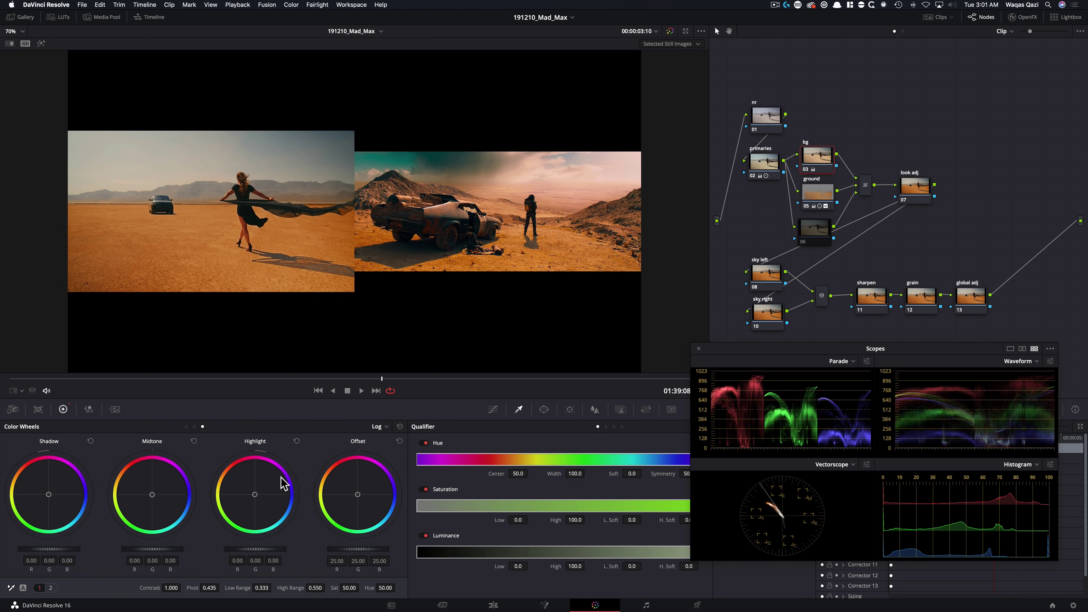
left_click_drag(327, 450, 332, 462)
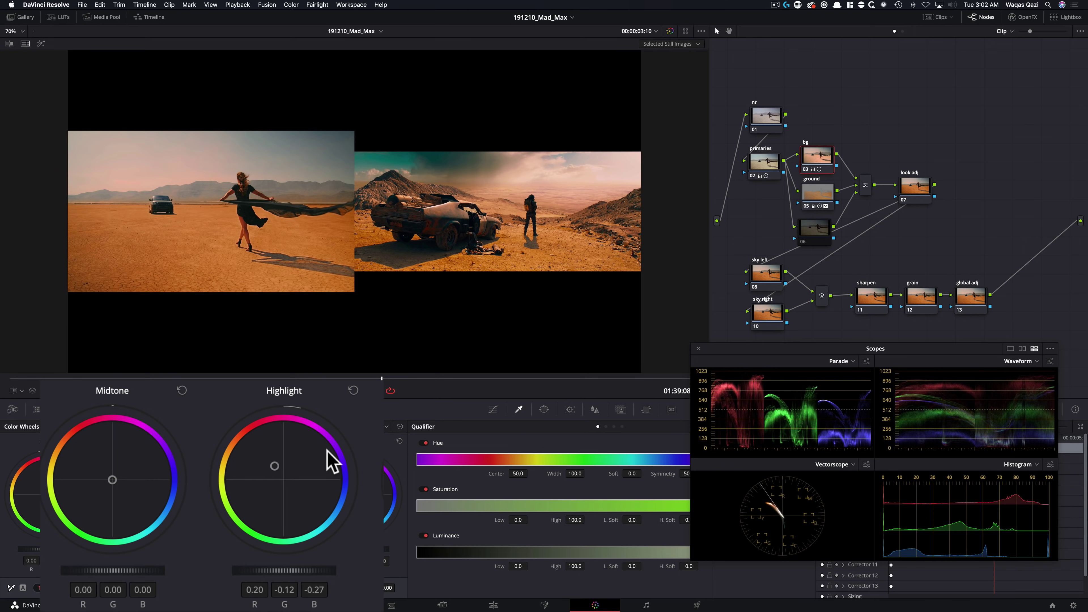
key("super+d")
key("super+d")
Set the ground key's low saturation and low softness to 0.0 and its RGB gain to 1.01, 1.04, 0.94, reviewing playback enlarged and the node off and on.
left_click(826, 199)
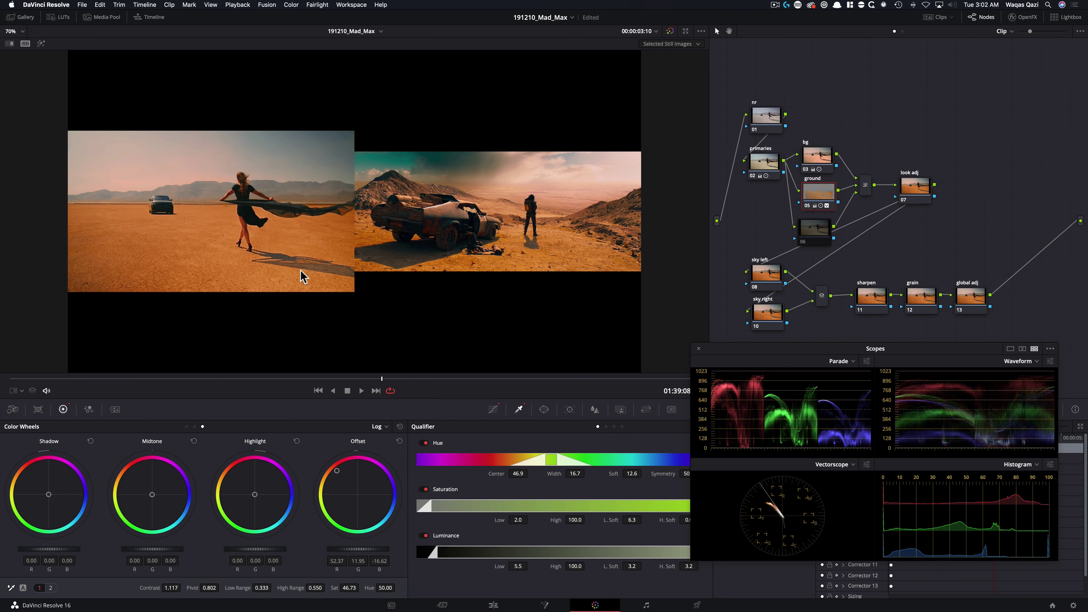
key("alt+z")
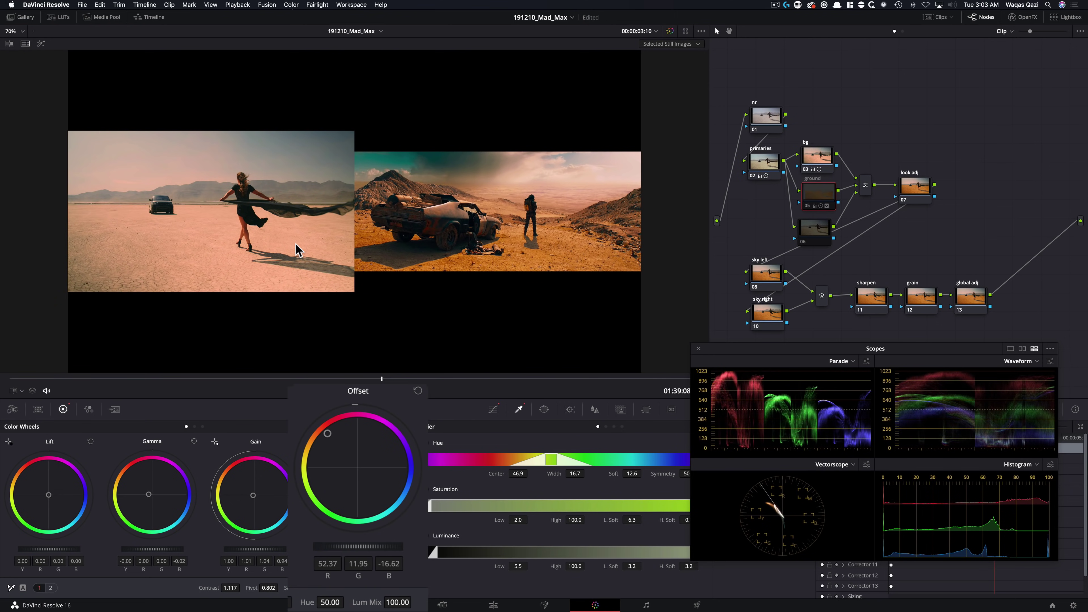
key("shift+f")
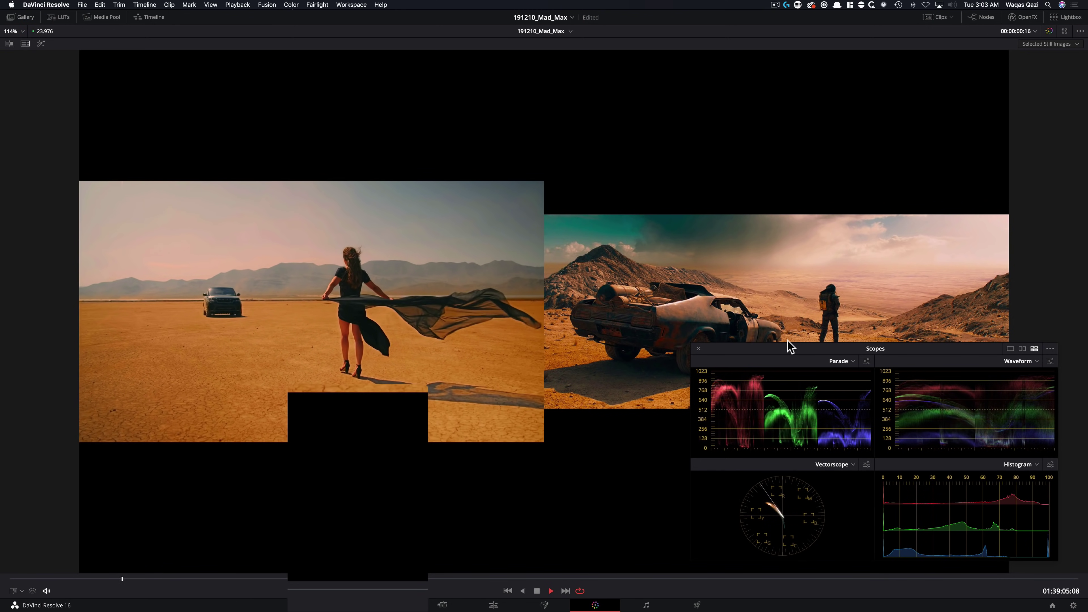
key("shift+f")
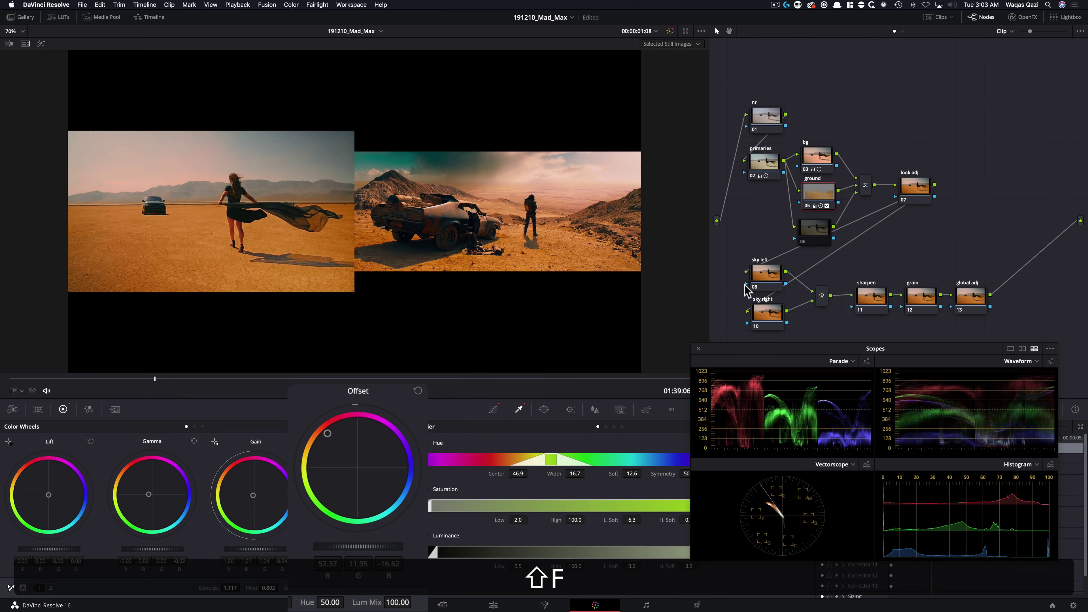
key("super+d")
key("super+d")
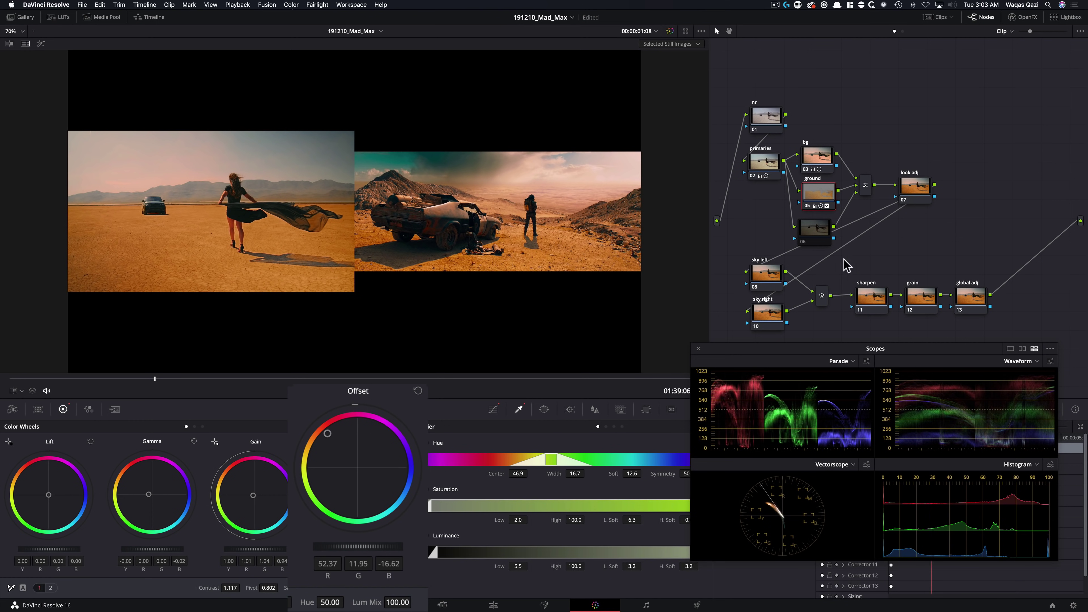
Shift the look adj node's RGB offset to 25.96, 22.93, 25.15.
left_click(916, 186)
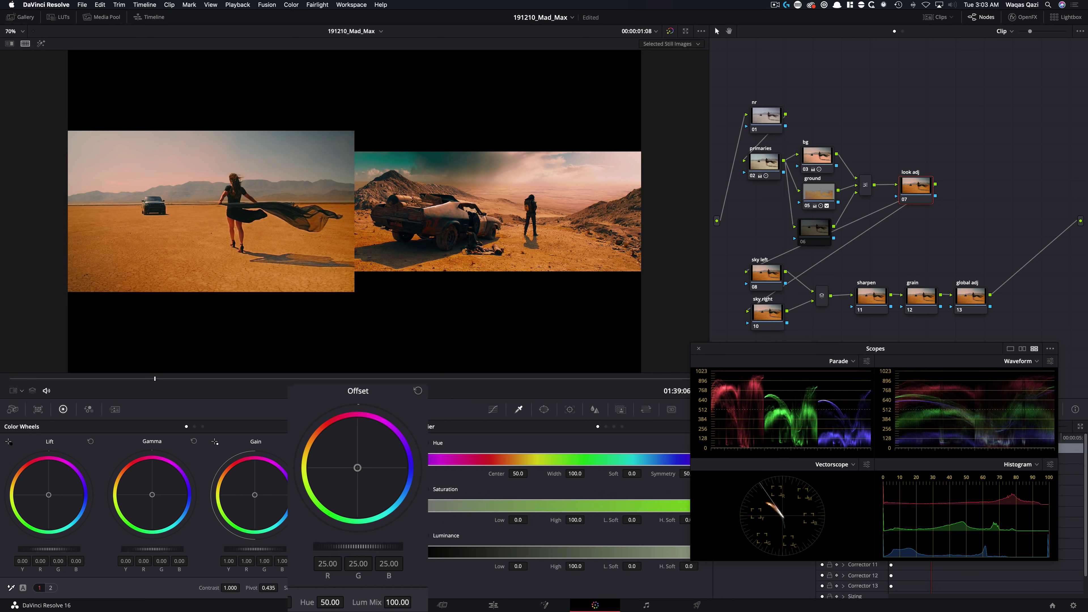
left_click_drag(357, 466, 358, 465)
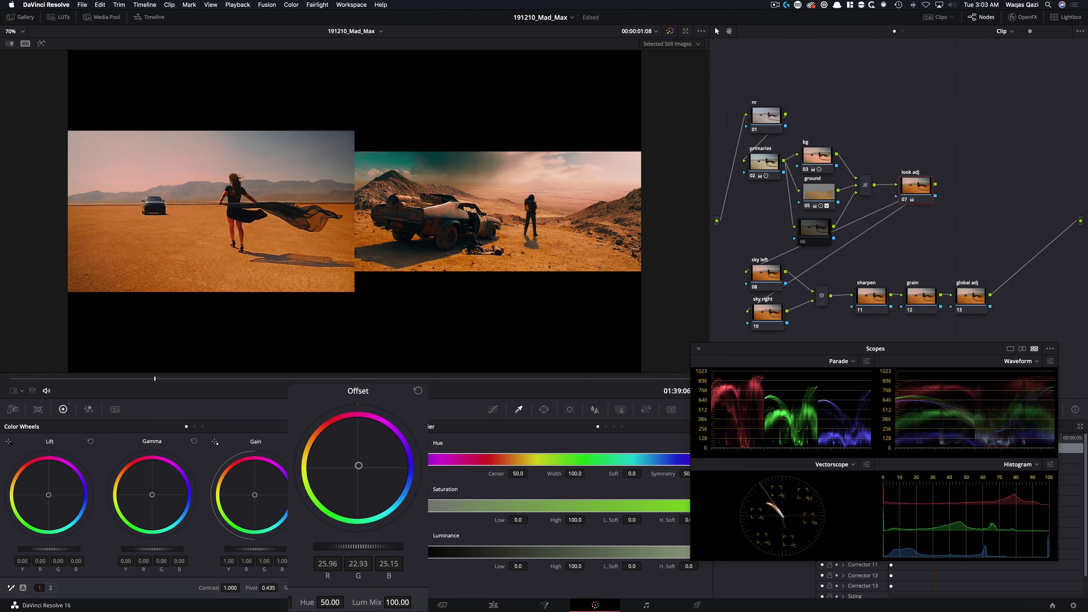
Adjust the look adj node's RGB offset to 25.87, 23.58, 24.69 and compare the node off and on.
left_click_drag(358, 464, 358, 466)
key("super+d")
key("super+d")
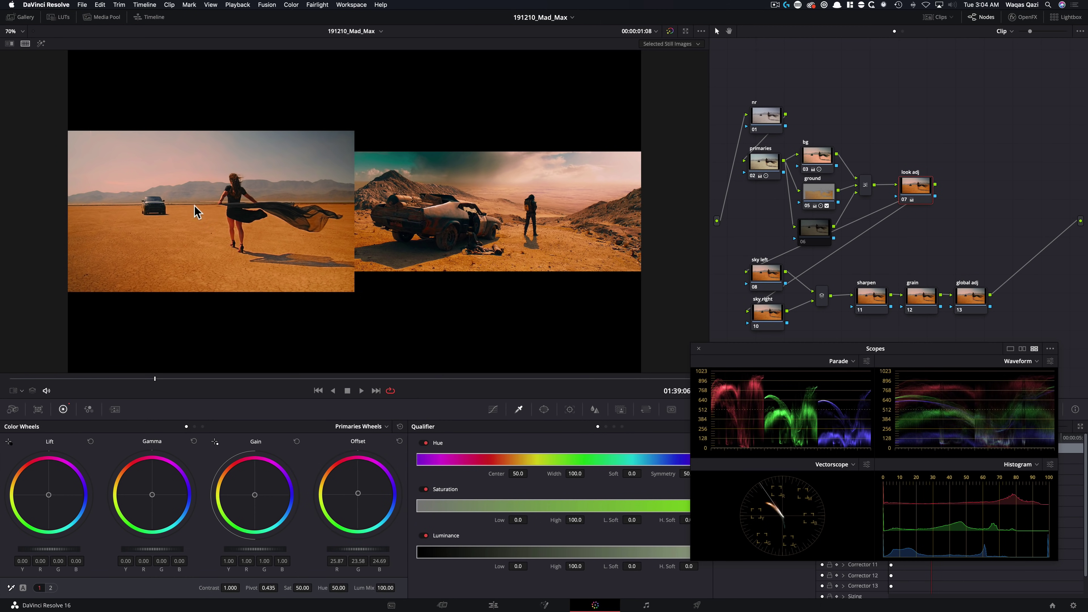
Compare the shot with the look adj node off and on against the reference still, including in an enlarged viewer.
key("super+d")
key("super+d")
key("super+d")
key("super+d")
key("super+d")
key("super+d")
key("super+d")
key("super+d")
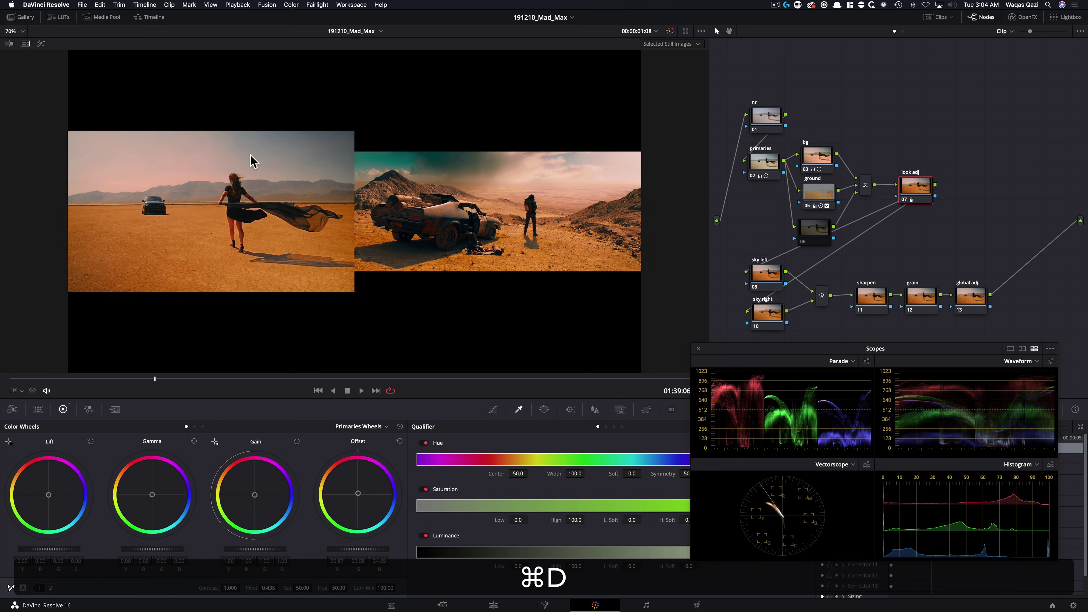
key("super+d")
key("super+d")
key("super+d")
key("super+d")
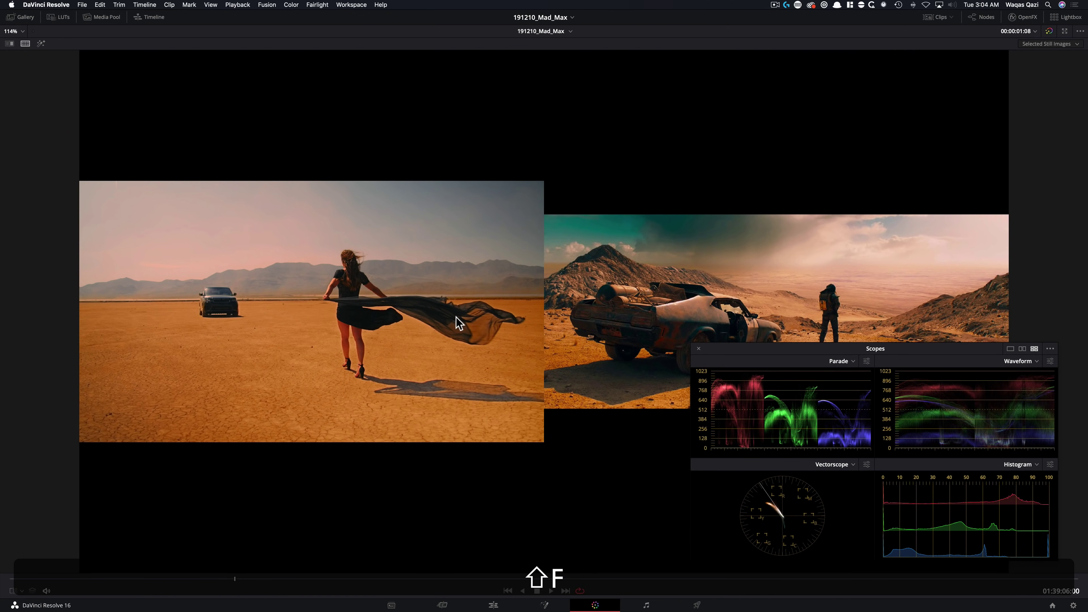
key("super+d")
key("super+shift+f")
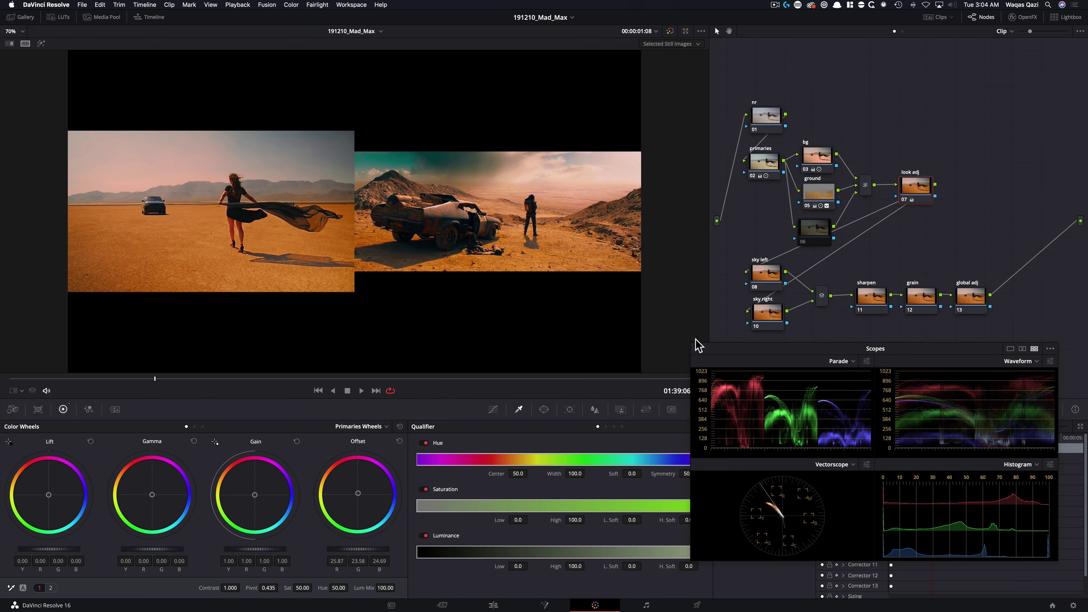
Add a circular window to the sky left node and shape it into a wide, very soft ellipse over the sky's left side.
left_click(767, 278)
key("super+minus")
key("super+minus")
key("super+minus")
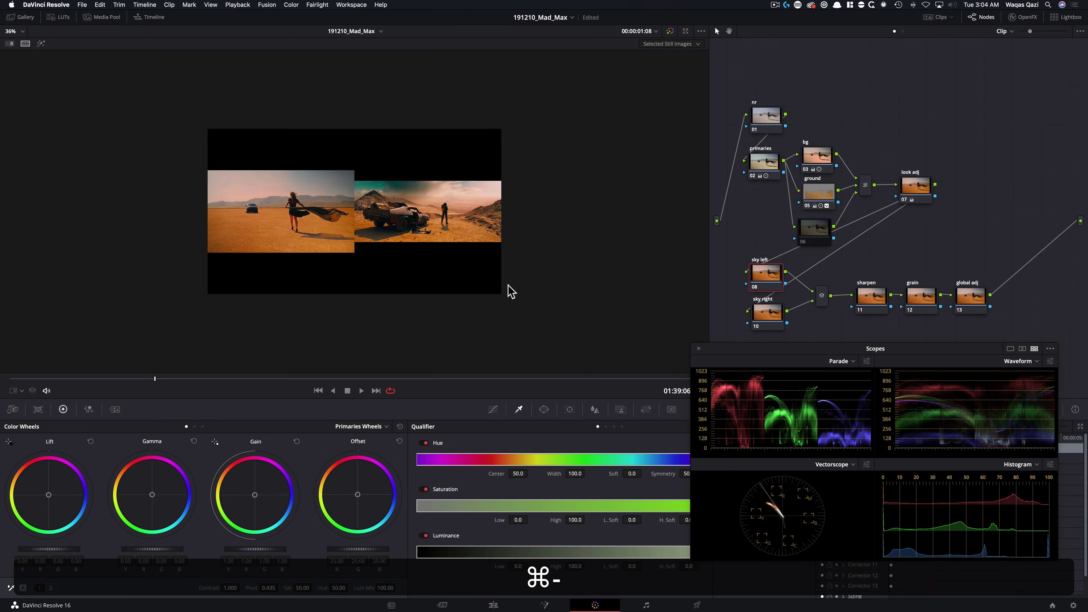
key("super+w")
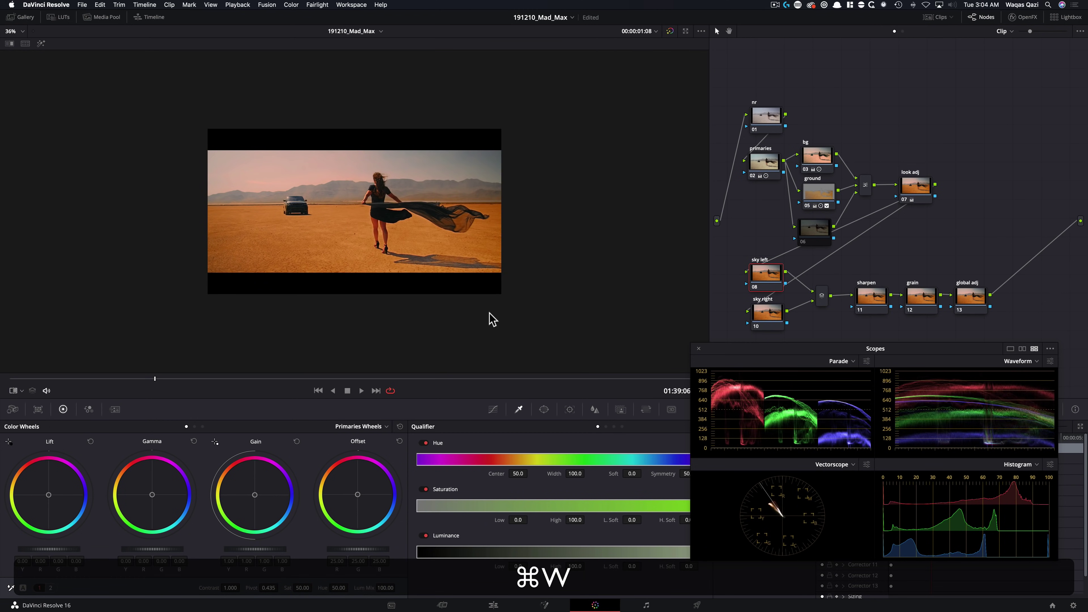
left_click(543, 410)
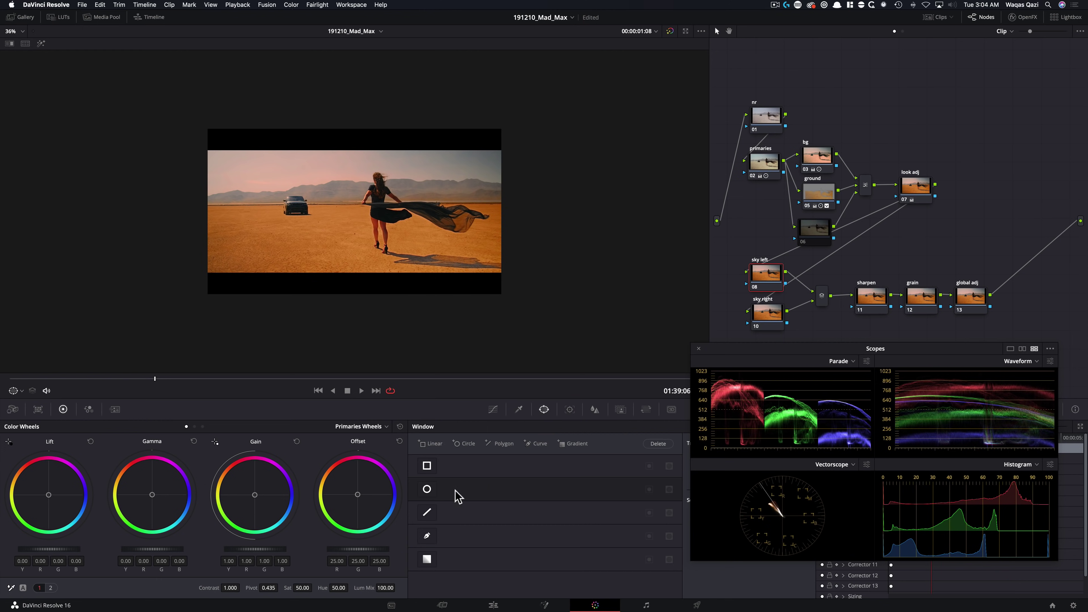
left_click(427, 491)
left_click_drag(353, 211, 475, 166)
Try raising the sky left node's master gain to 1.12 beside the reference still, comparing the node off and on.
left_click(493, 410)
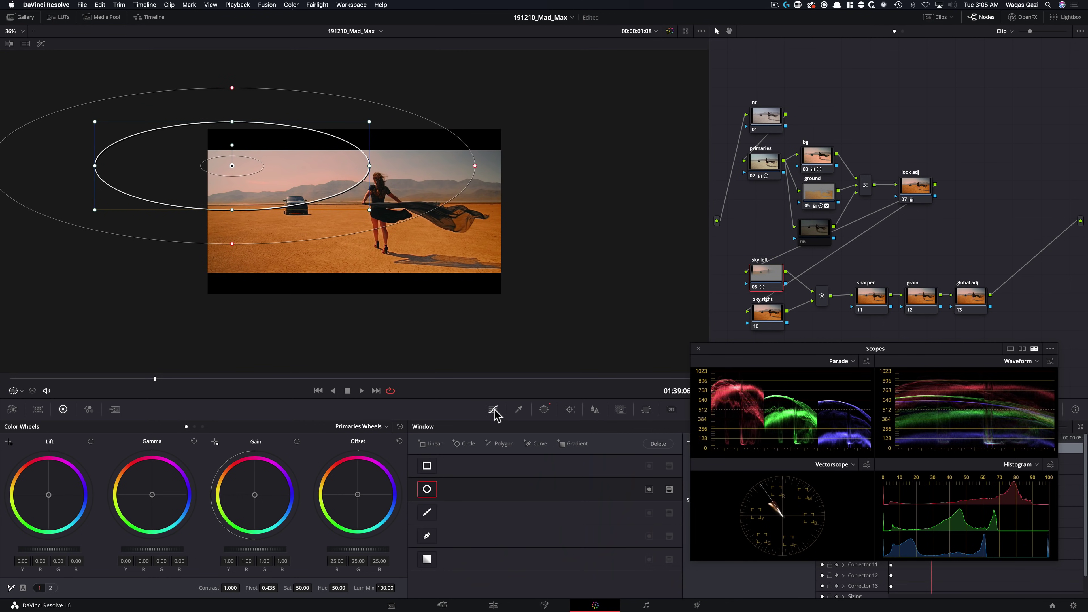
key("shift+z")
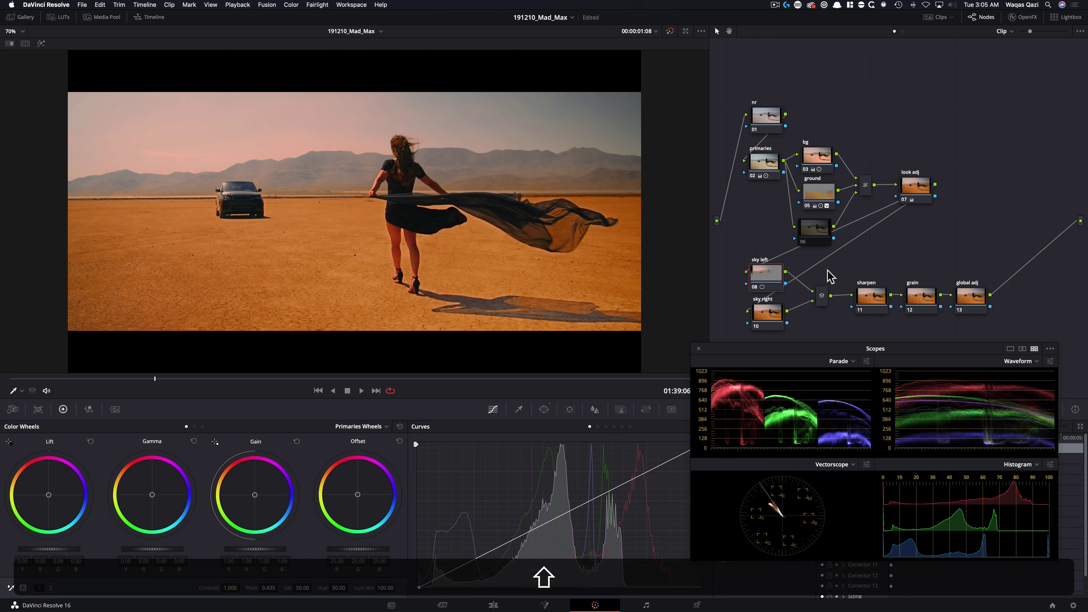
key("shift+super+w")
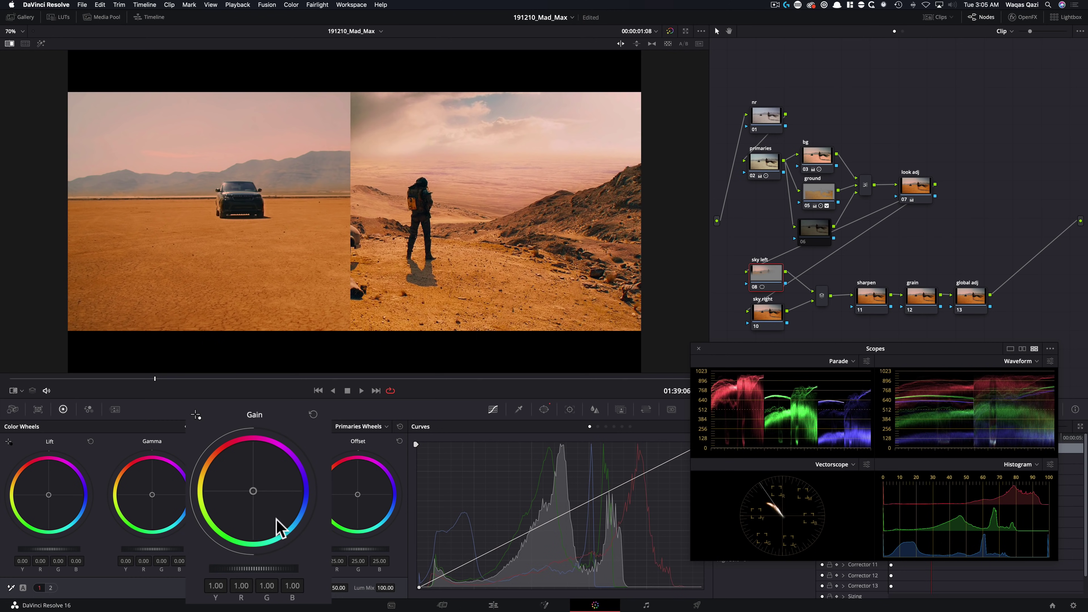
scroll(279, 519, "up", 16)
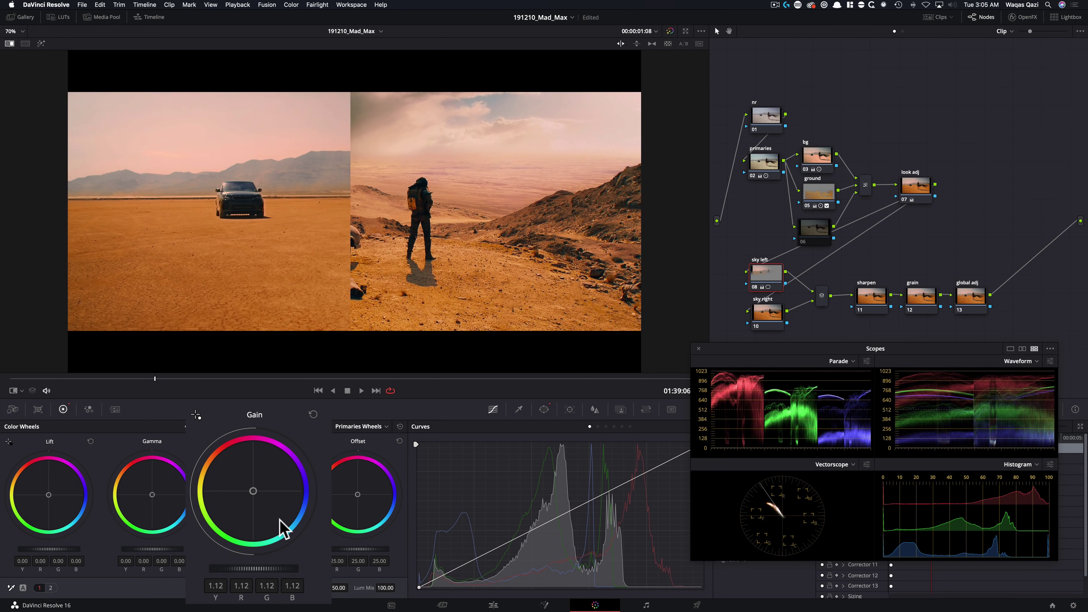
scroll(279, 519, "down", 8)
scroll(279, 519, "down", 1)
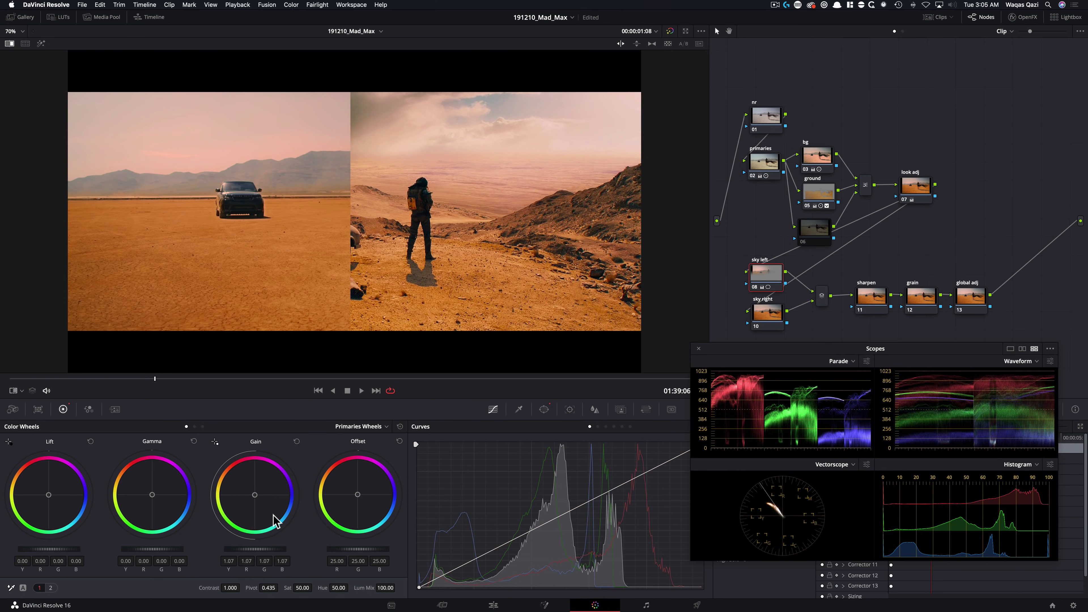
key("super+d")
key("super+d")
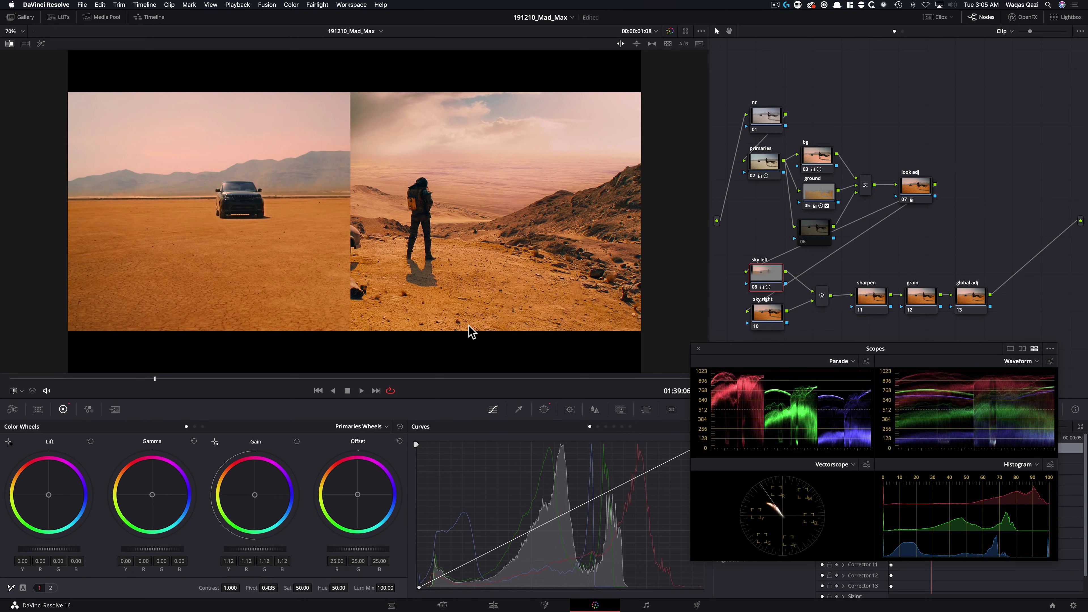
key("super")
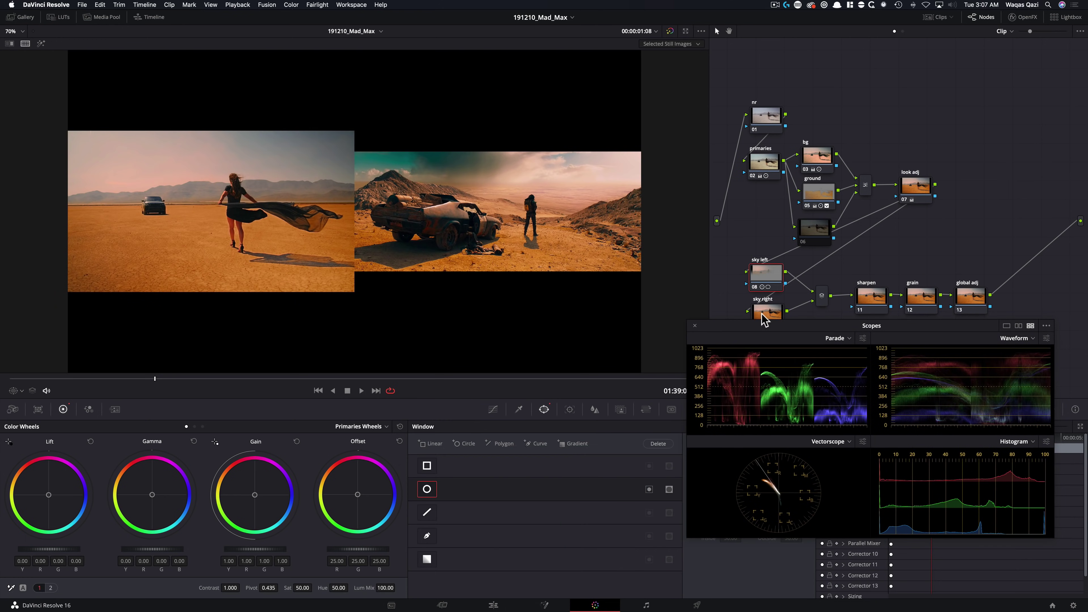
Add a circular window to the sky right node, shaped as a tilted ellipse with aspect about 76.89, pan 69.81, tilt 61.07 and rotation -11.36.
left_click(765, 313)
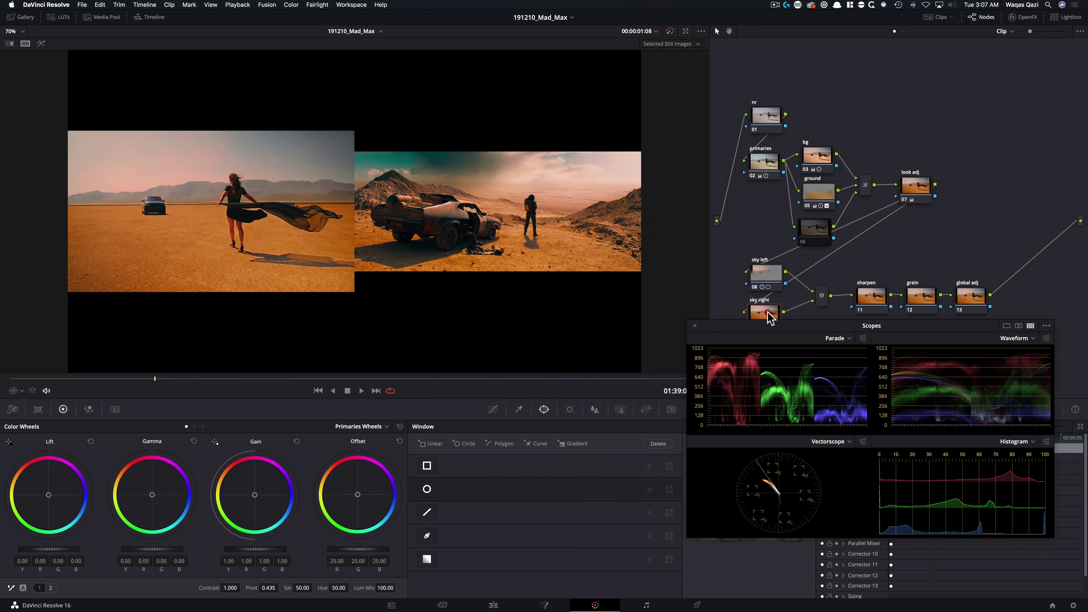
key("super+w")
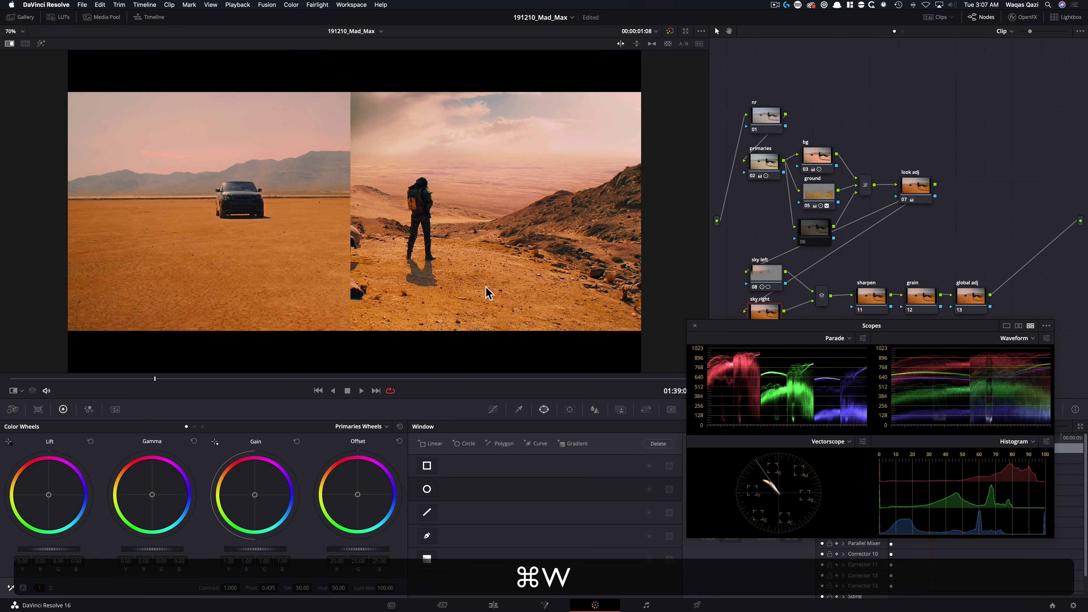
key("super+minus")
key("super+minus")
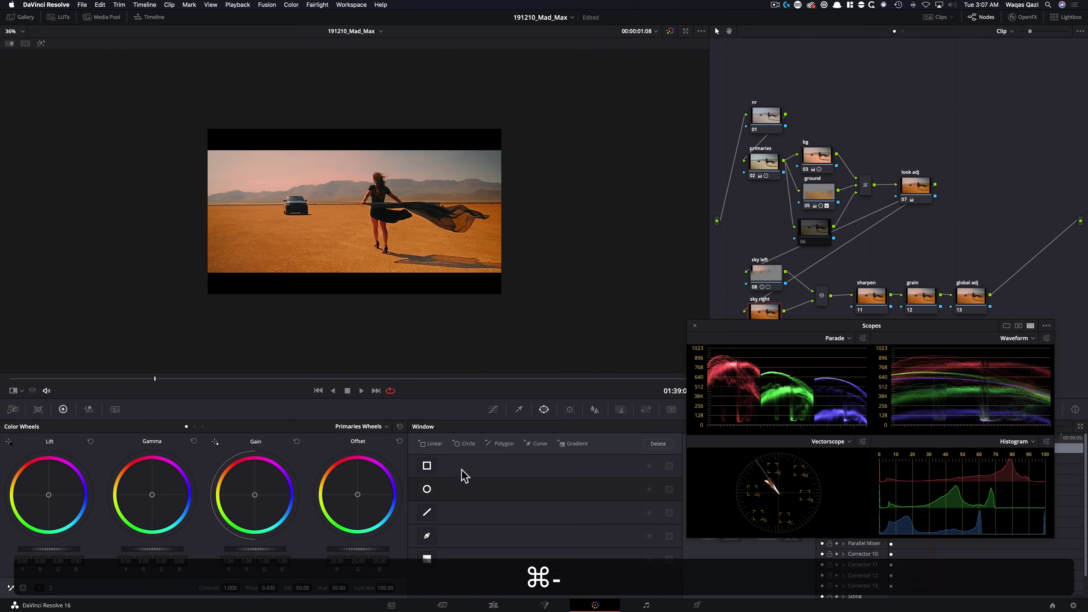
key("super+equal")
left_click(427, 489)
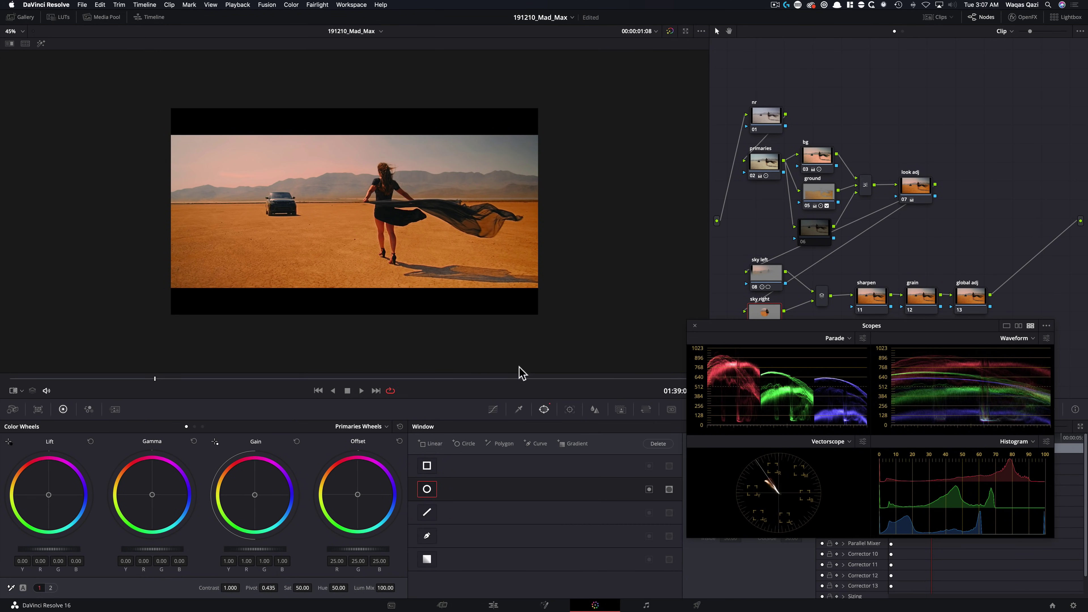
left_click(19, 392)
left_click(40, 429)
left_click_drag(371, 217, 602, 126)
left_click_drag(521, 142, 508, 97)
left_click_drag(570, 119, 557, 123)
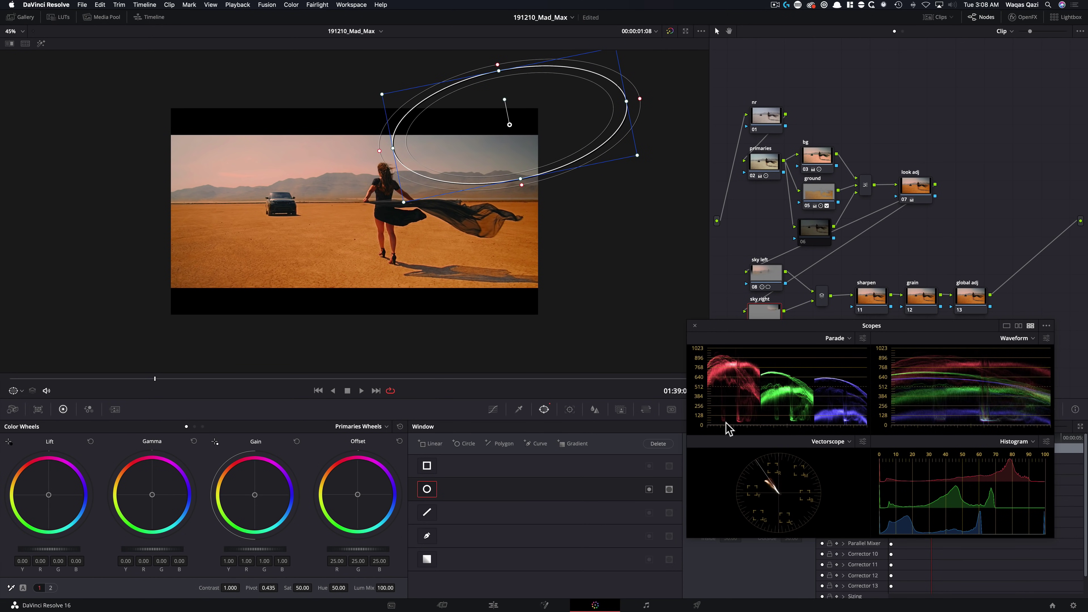
Increase the softness of the sky right window well beyond its default and toggle the reference wipe on the fitted view.
left_click_drag(753, 331, 734, 155)
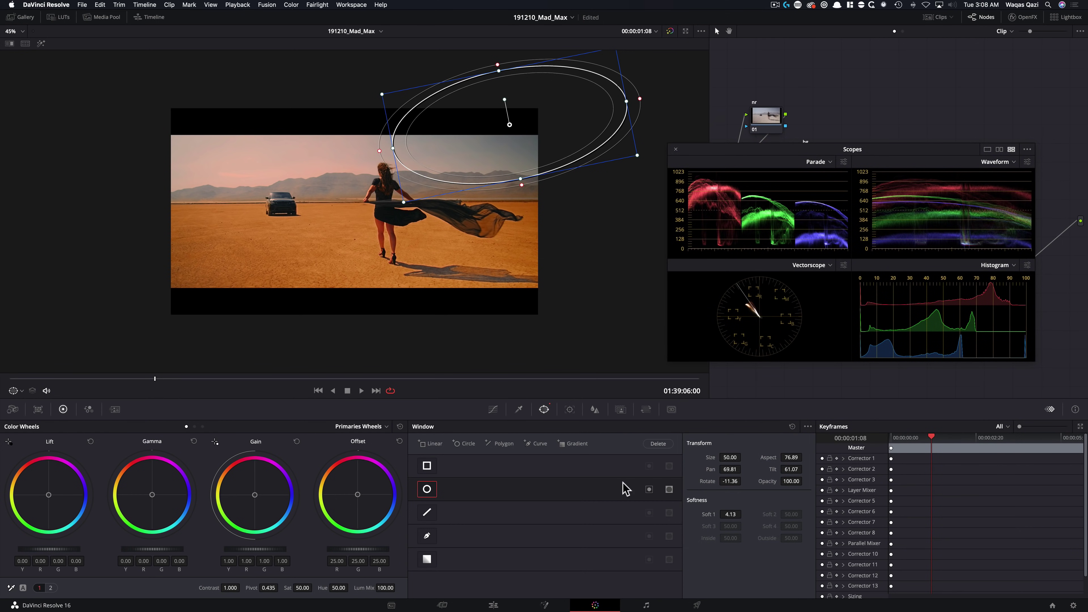
left_click_drag(732, 515, 748, 514)
left_click_drag(806, 164, 828, 387)
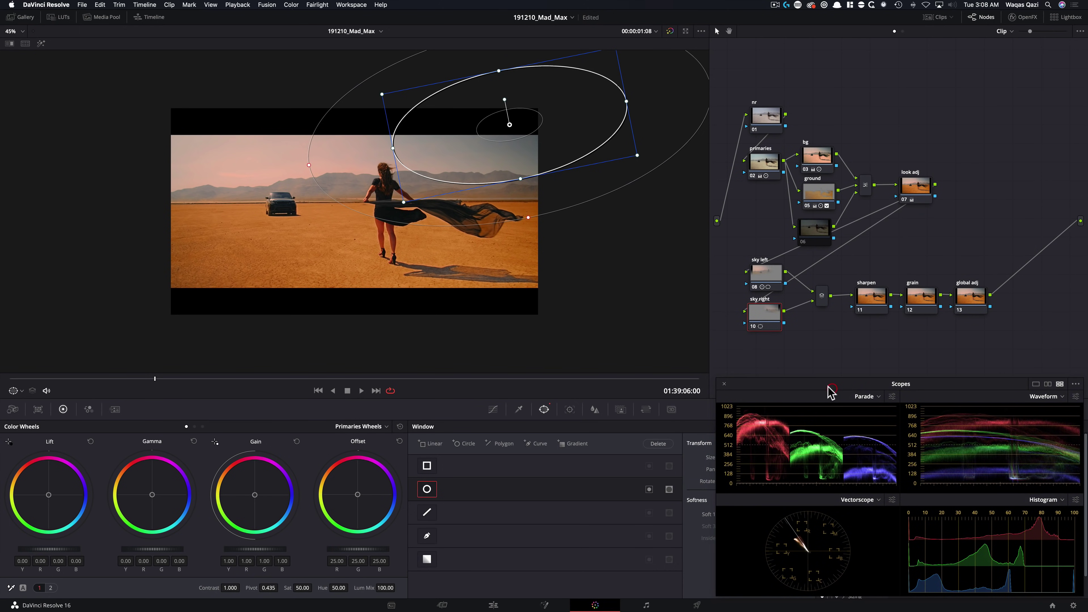
key("shift+z")
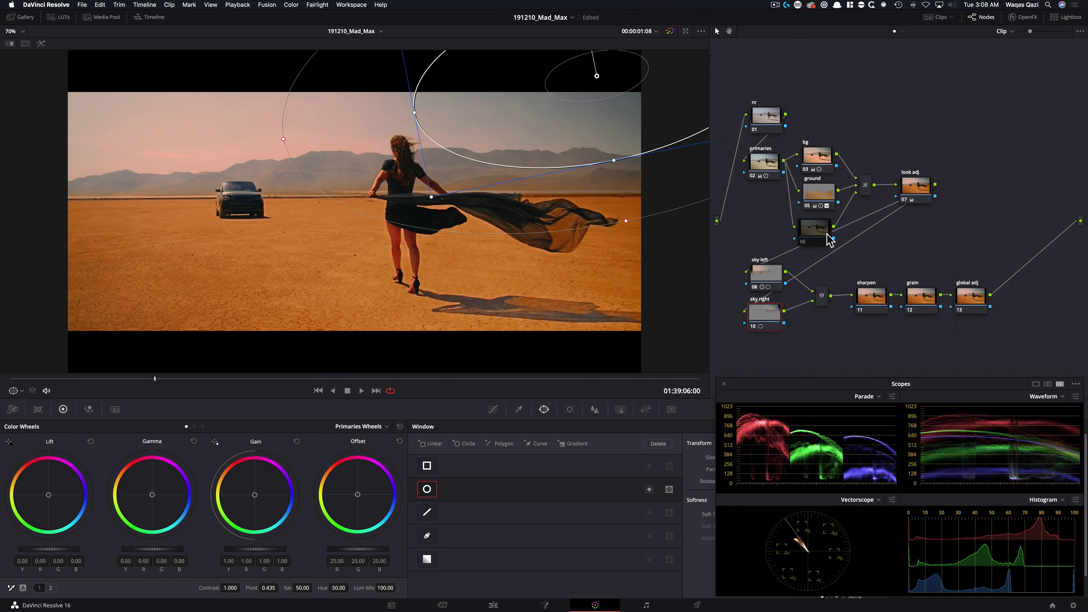
key("alt+shift+super+w")
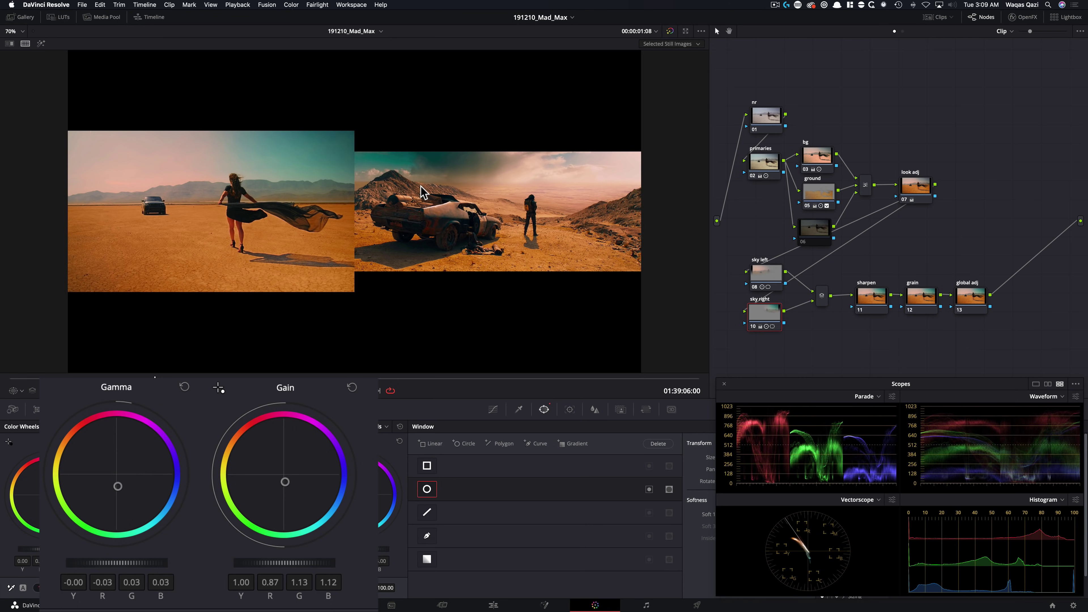
Raise the sky right window's Soft 1 to 47.65 while viewing the shot beside the reference still.
key("super+minus")
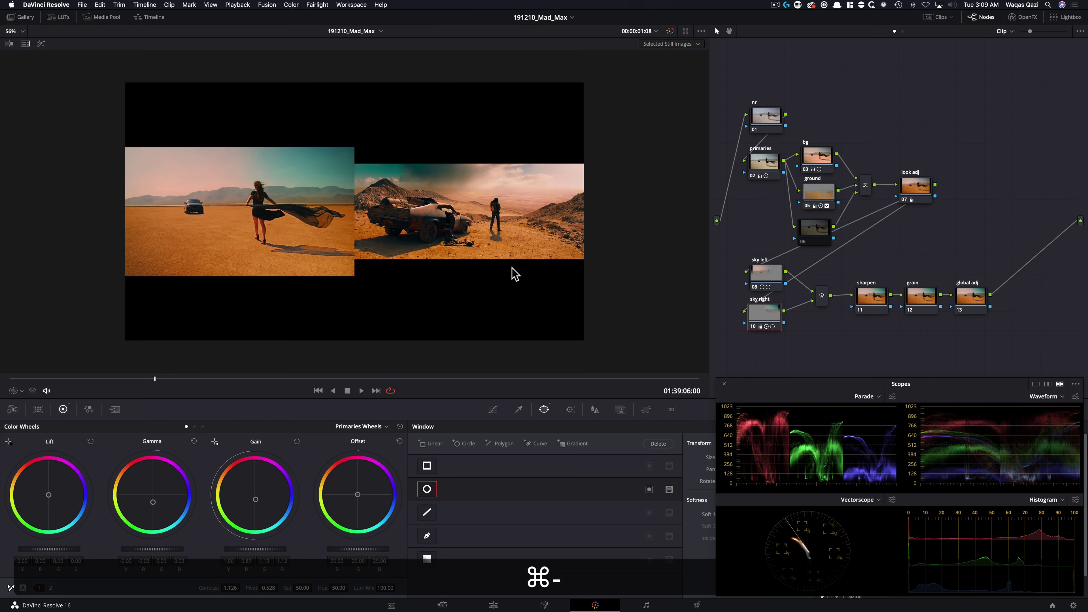
left_click_drag(781, 383, 735, 141)
left_click(726, 513)
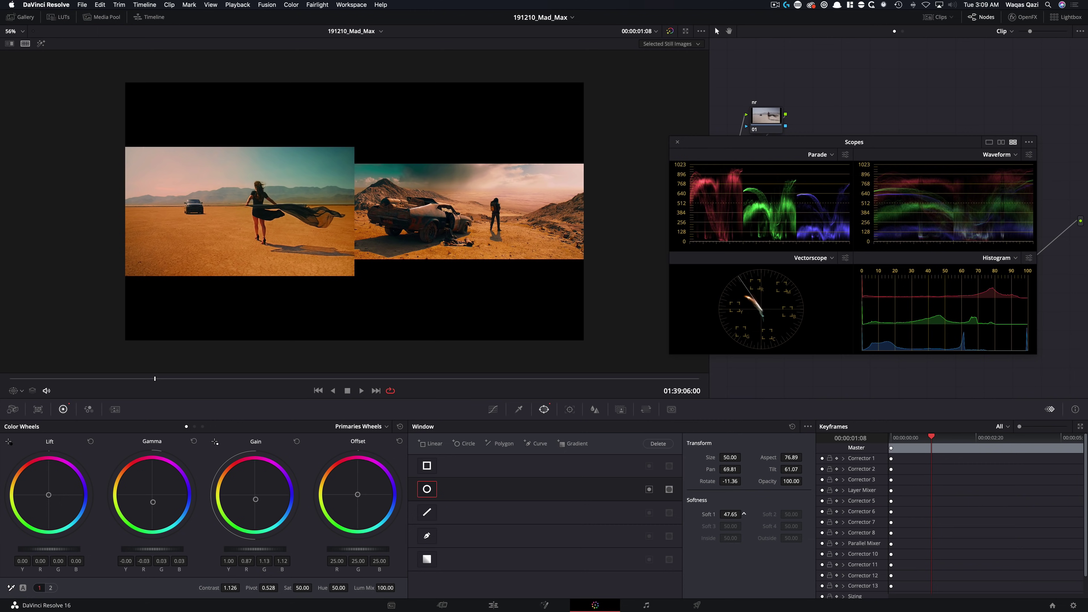
key("super+minus")
key("super+minus")
key("super+equal")
left_click_drag(773, 158, 827, 389)
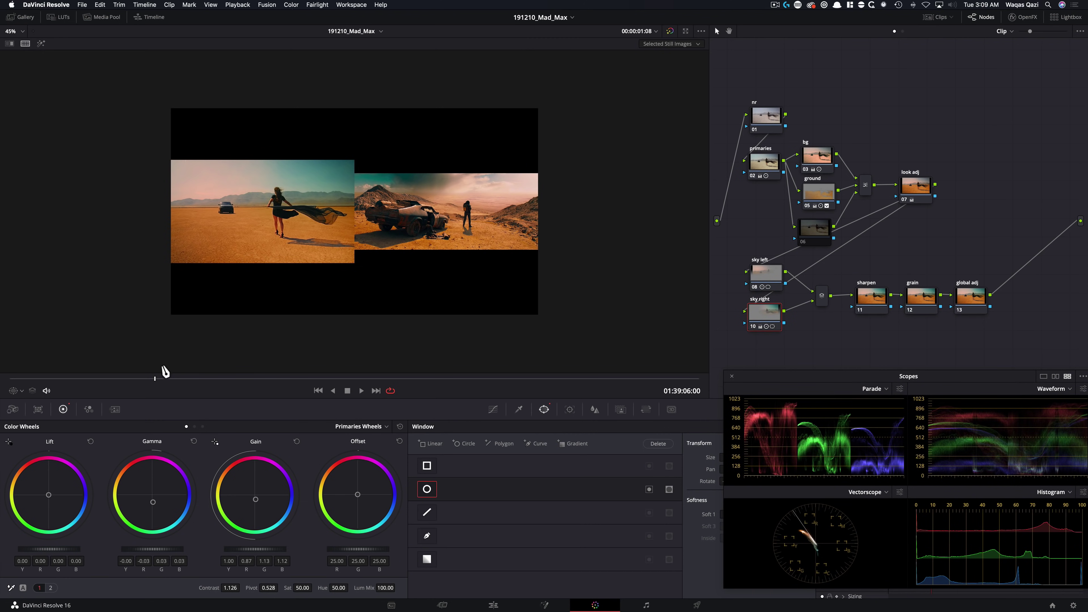
Move the sky right window slightly up and to the right, and check the shot against the reference wipe.
key("super+w")
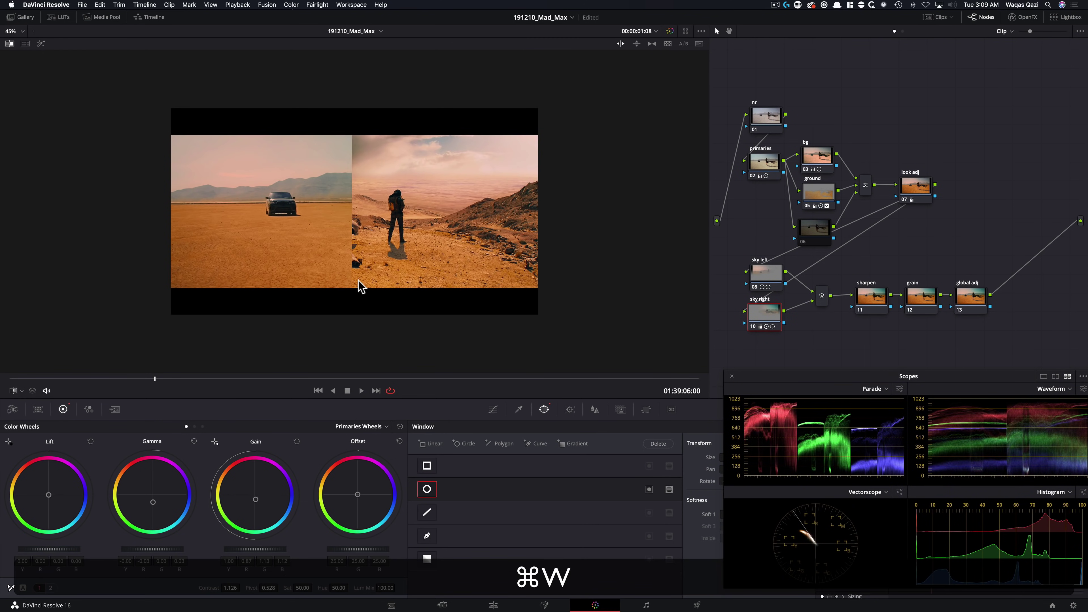
left_click(15, 390)
left_click(41, 427)
left_click_drag(520, 145, 498, 134)
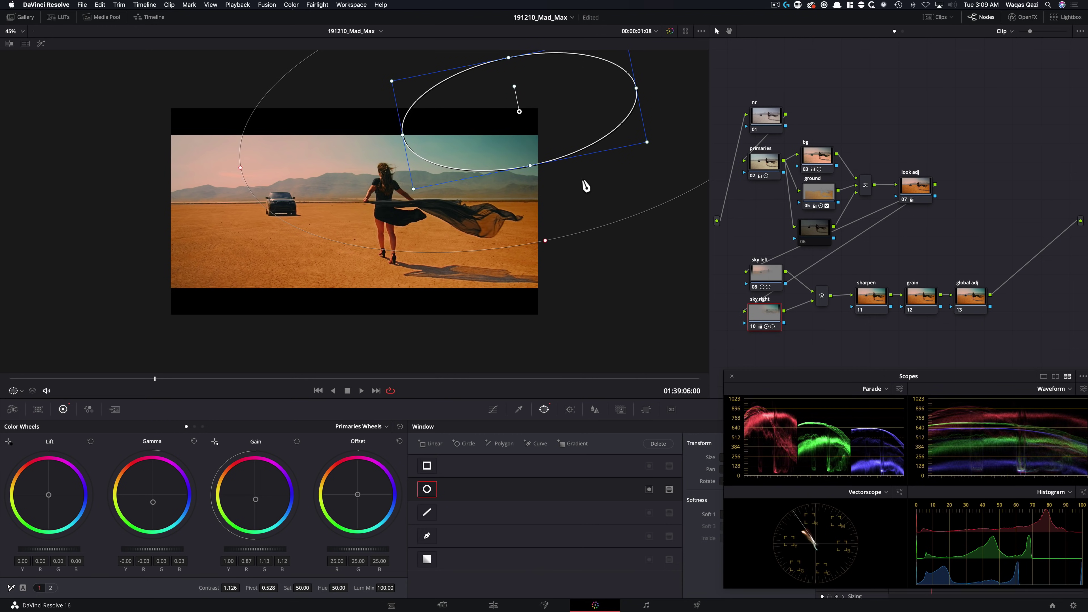
key("super+w")
key("alt+super+w")
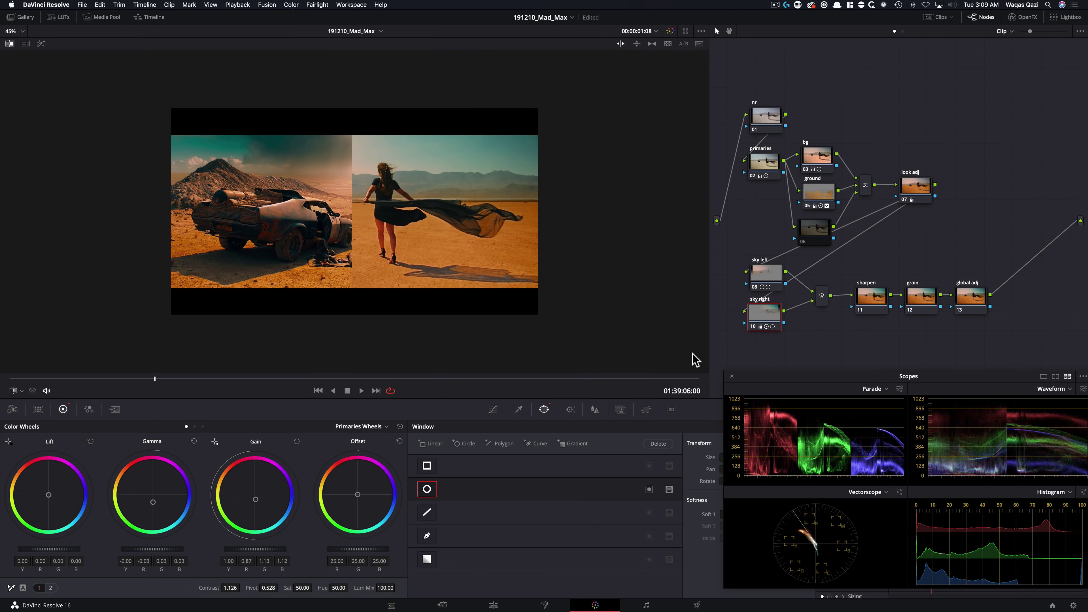
key("super+w")
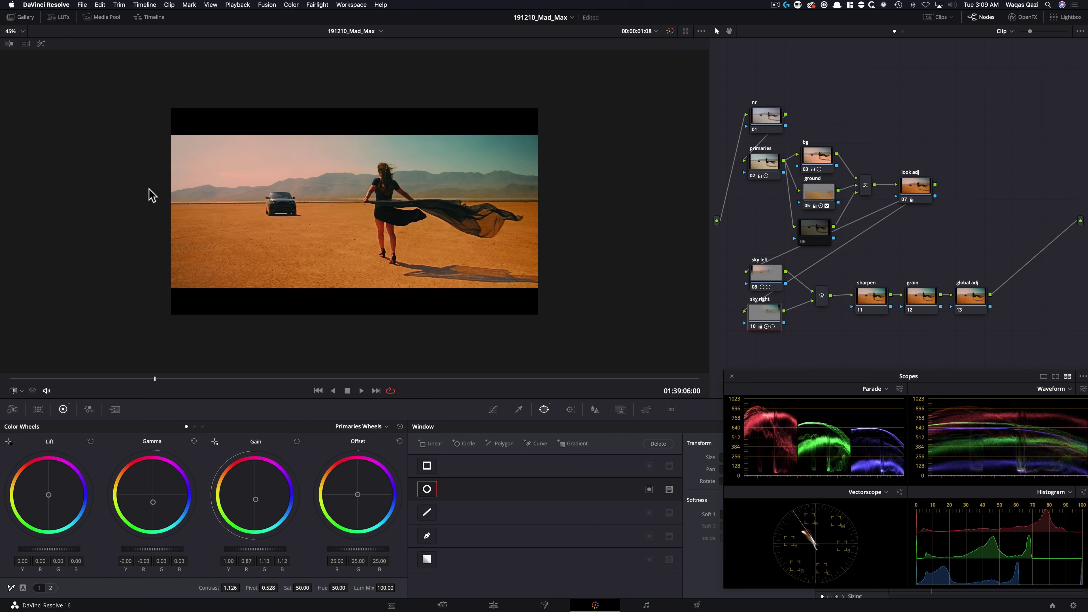
Add a second circular window to the sky right node and show its outline over the shot.
key("super+minus")
key("super+minus")
key("super+equal")
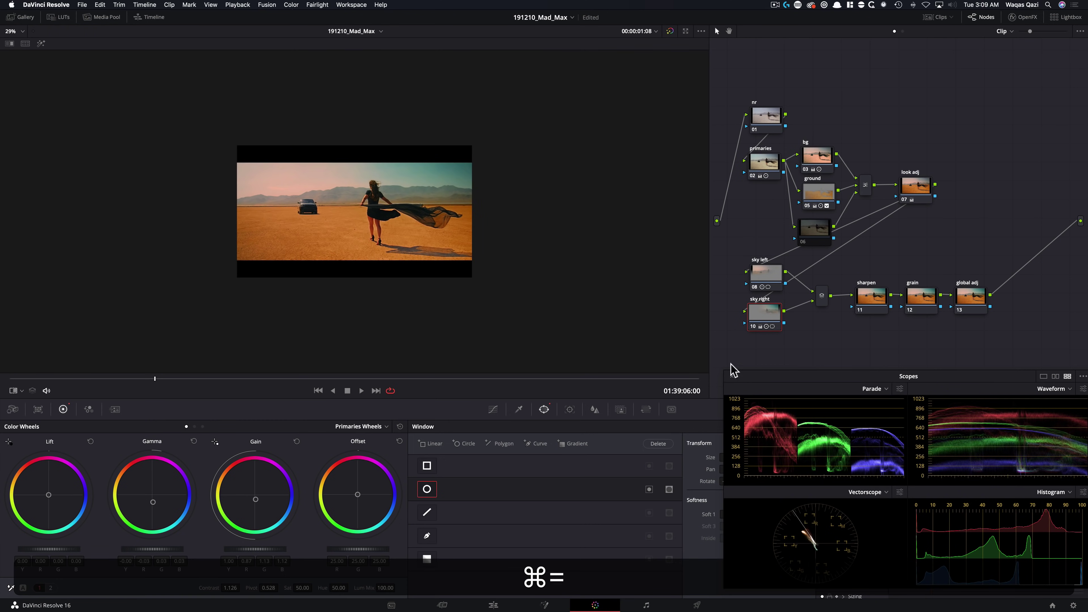
left_click(465, 443)
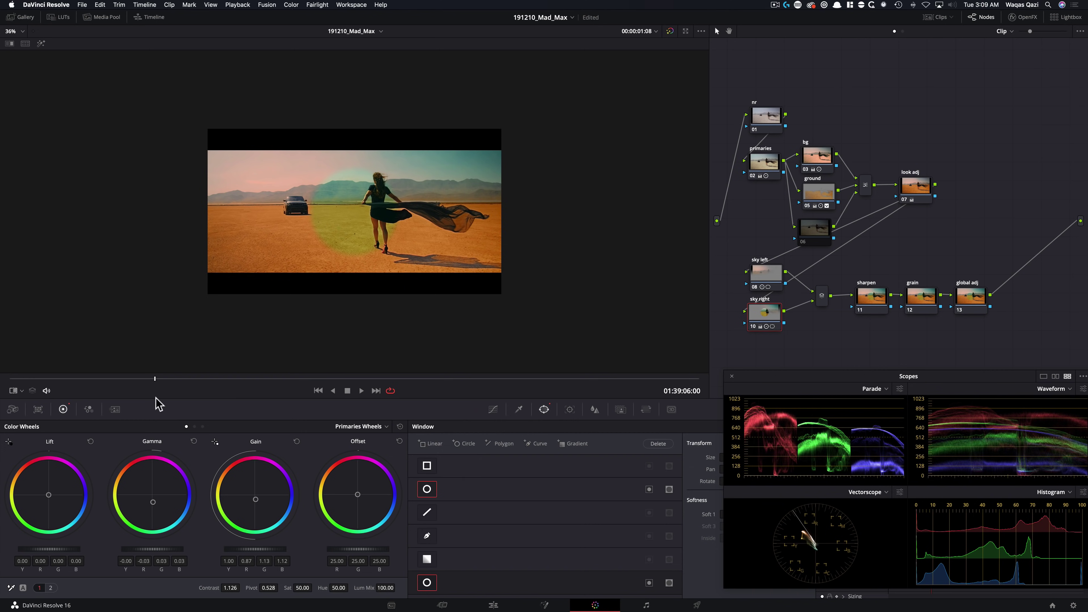
left_click(21, 390)
left_click(41, 415)
left_click(9, 388)
left_click(21, 390)
left_click(40, 426)
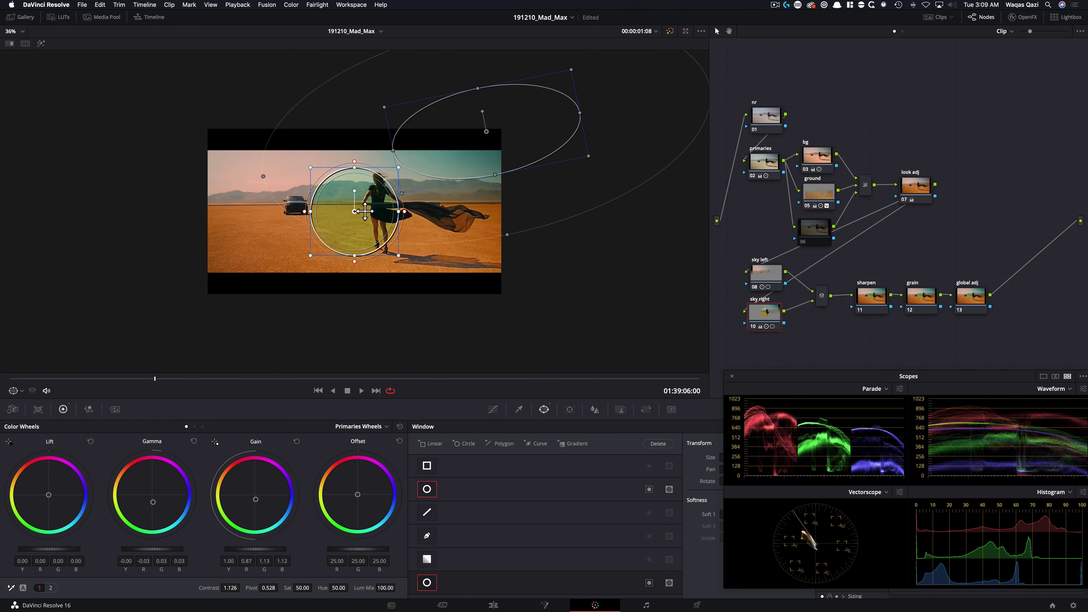
Move the second circular window up to the mountains, stretch it into a thin ellipse wider than the frame and tilt it about -2 degrees.
left_click_drag(364, 211, 368, 187)
left_click_drag(362, 231, 630, 190)
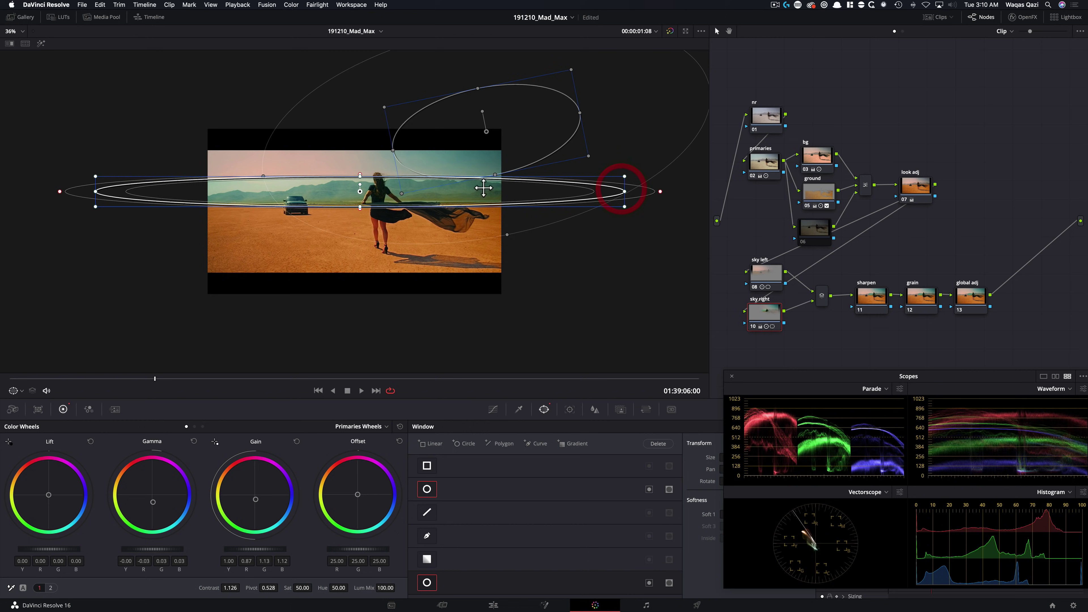
left_click_drag(366, 185, 360, 176)
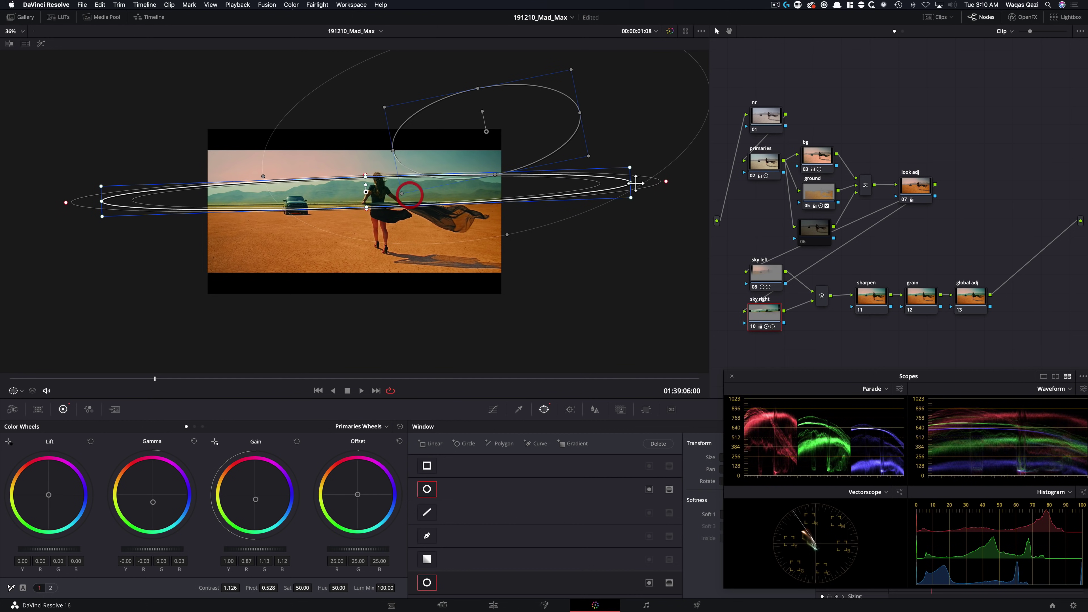
Soften the mountain ellipse to a Soft 1 of about 20.72, switch it to mask mode and nudge it slightly down.
left_click_drag(667, 182, 753, 174)
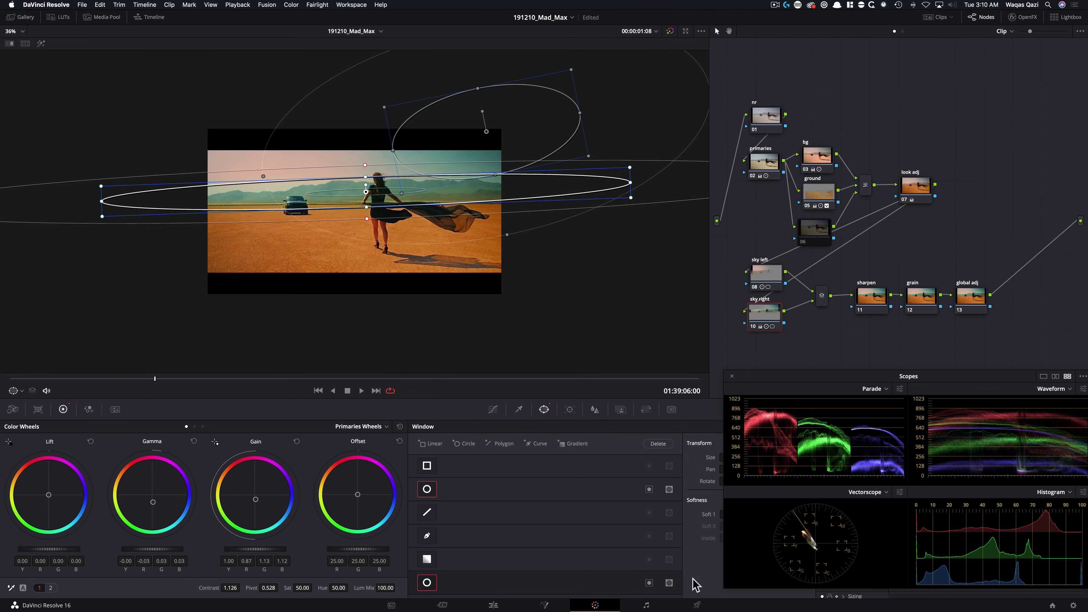
left_click(668, 583)
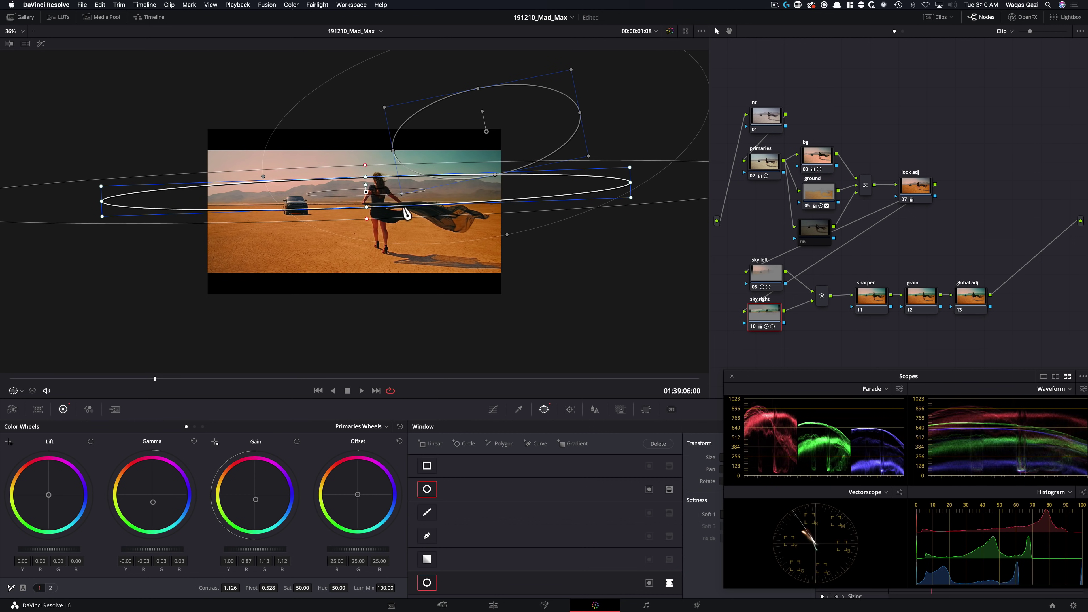
left_click_drag(478, 194, 477, 196)
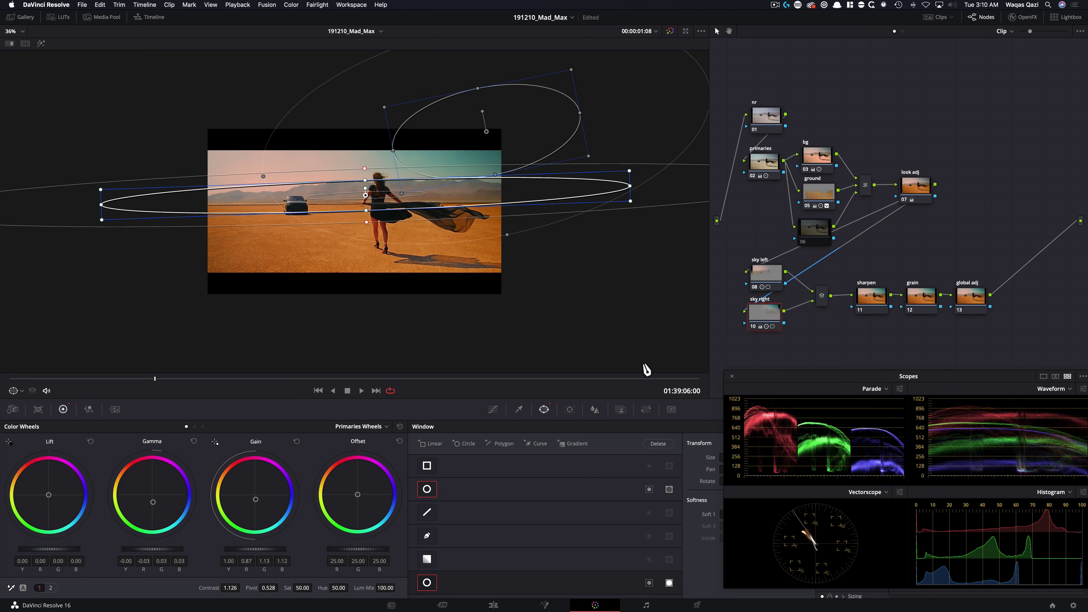
Compare the shot side by side with the reference still and move the scopes off the window's transform settings.
key("alt+super+w")
key("alt+shift+super+z")
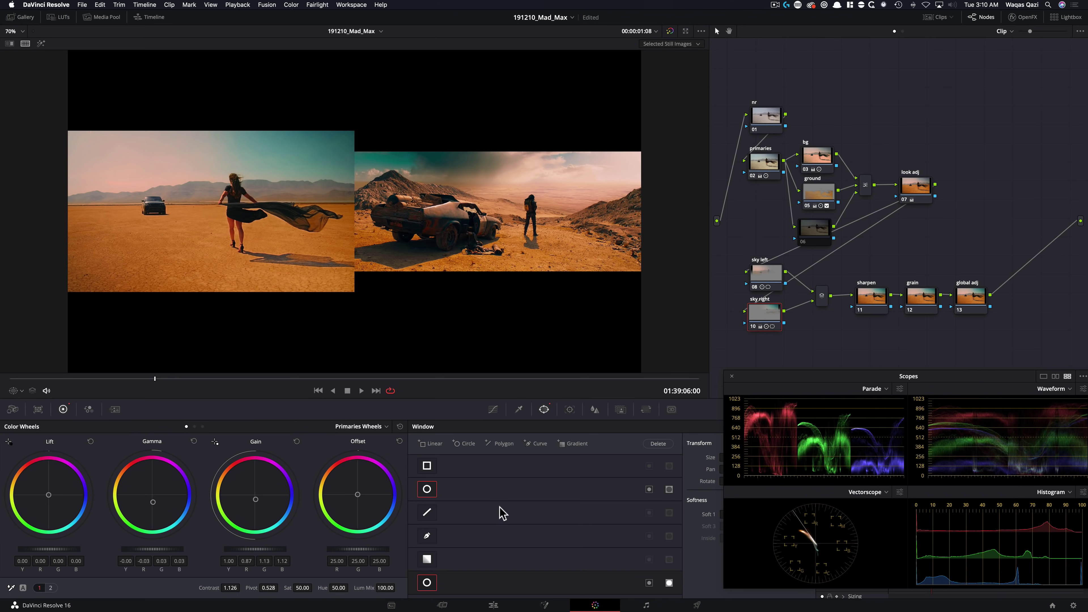
left_click_drag(796, 380, 704, 139)
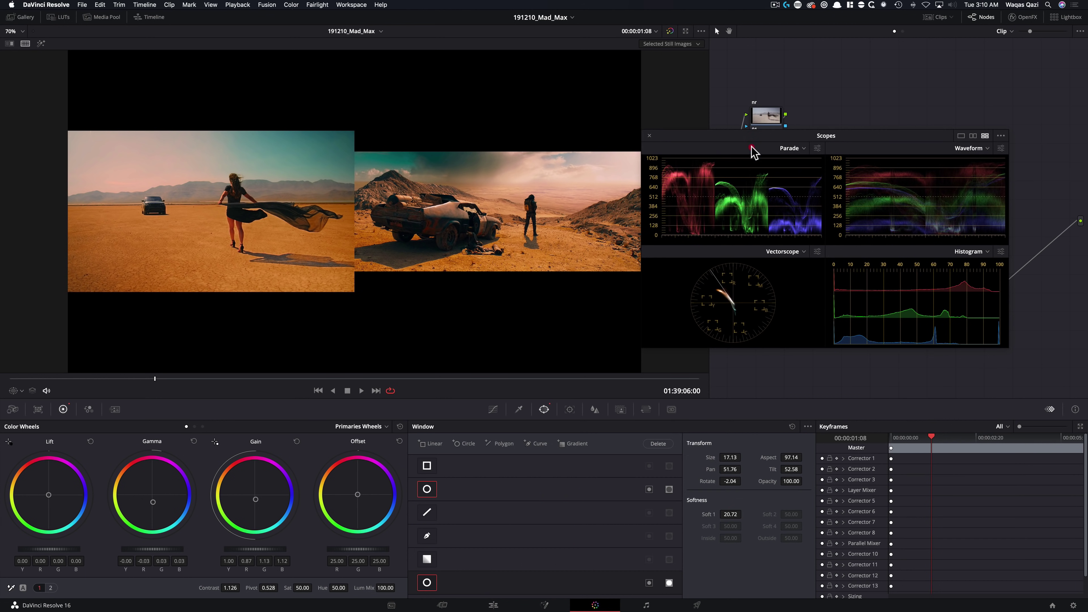
left_click_drag(757, 140, 874, 381)
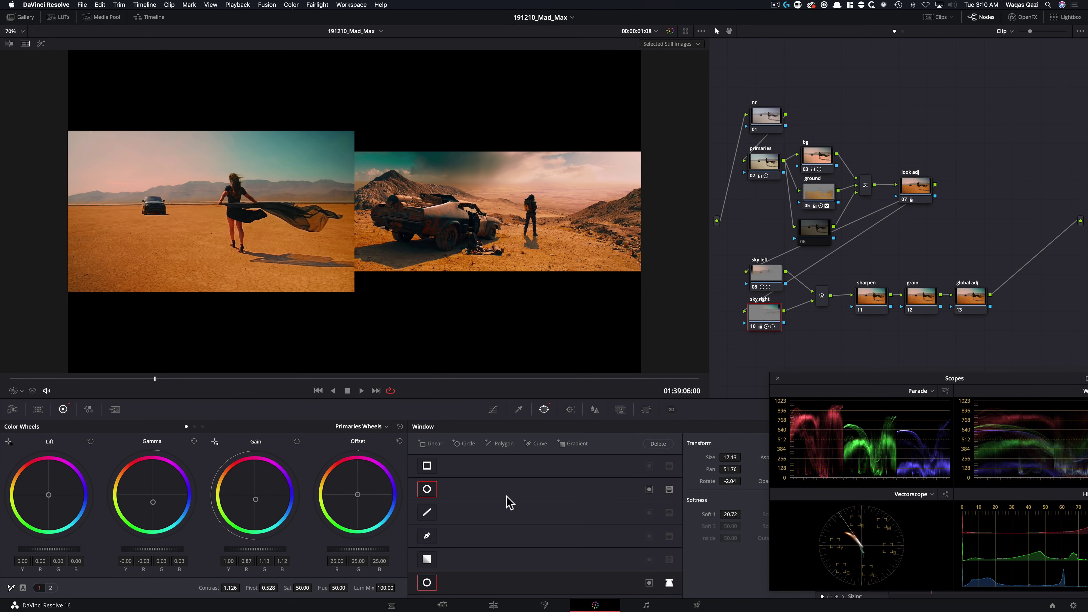
key("super+w")
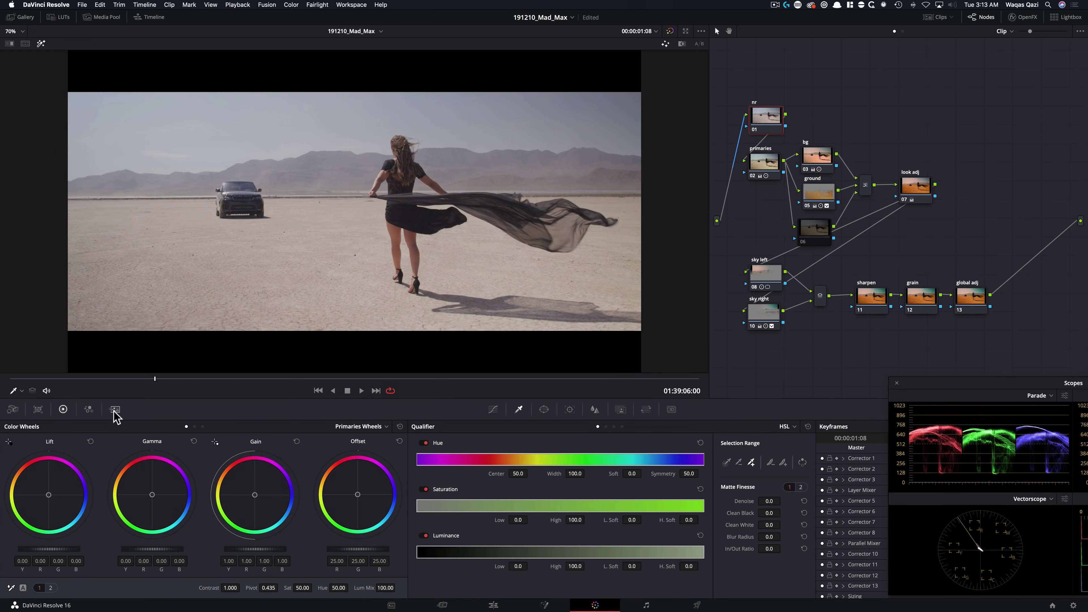
Apply temporal noise reduction to the nr node.
left_click(114, 409)
left_click(60, 461)
left_click(64, 500)
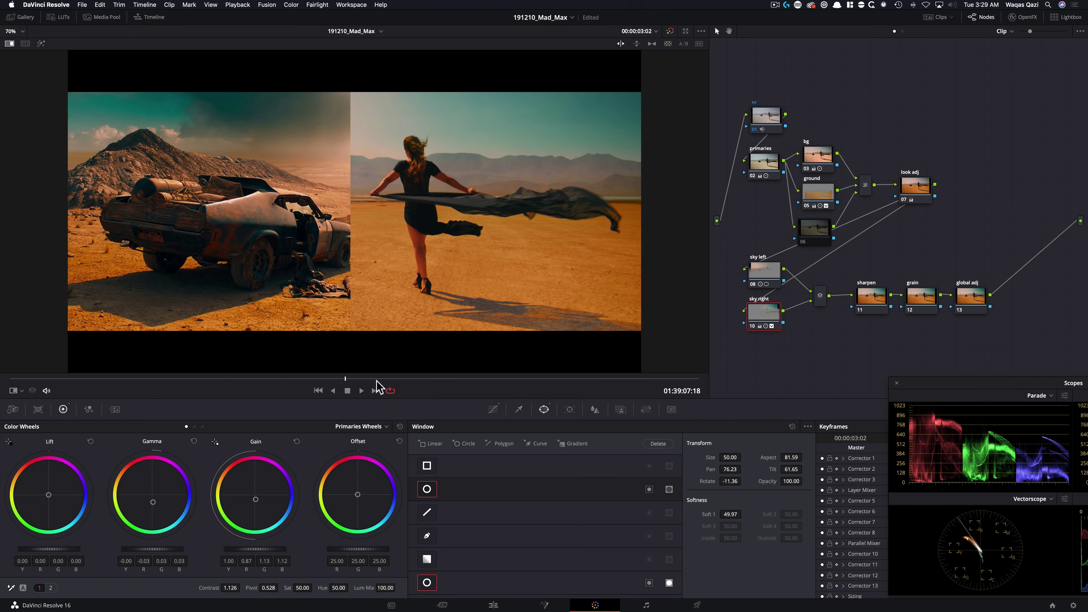
Raise the sky right window to about Pan 76.13 and Tilt 65.56, and reduce its Soft 1 to about 24.82.
key("super+w")
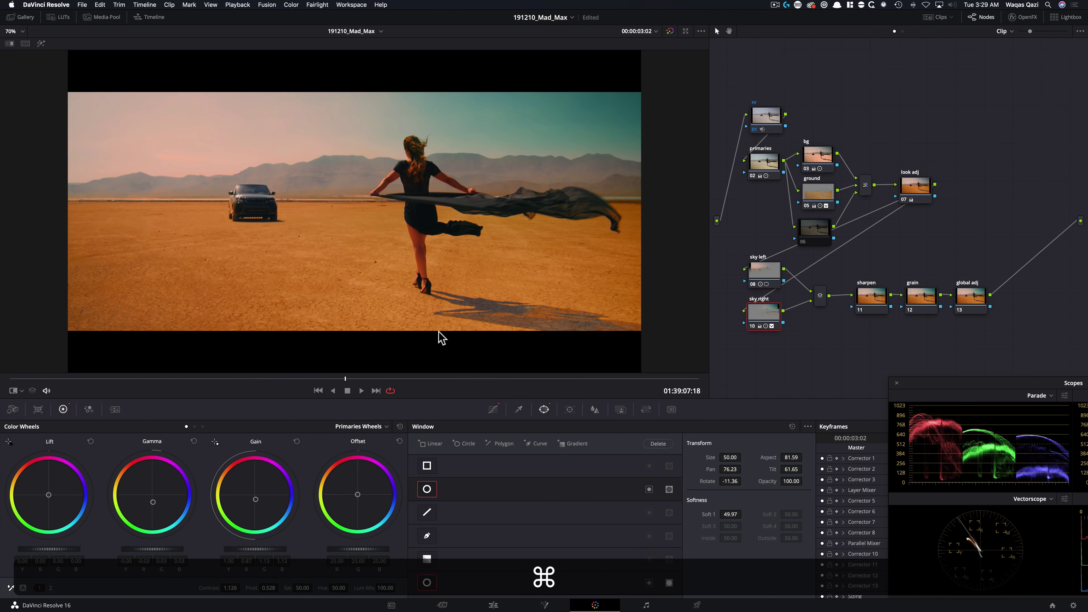
key("super+minus")
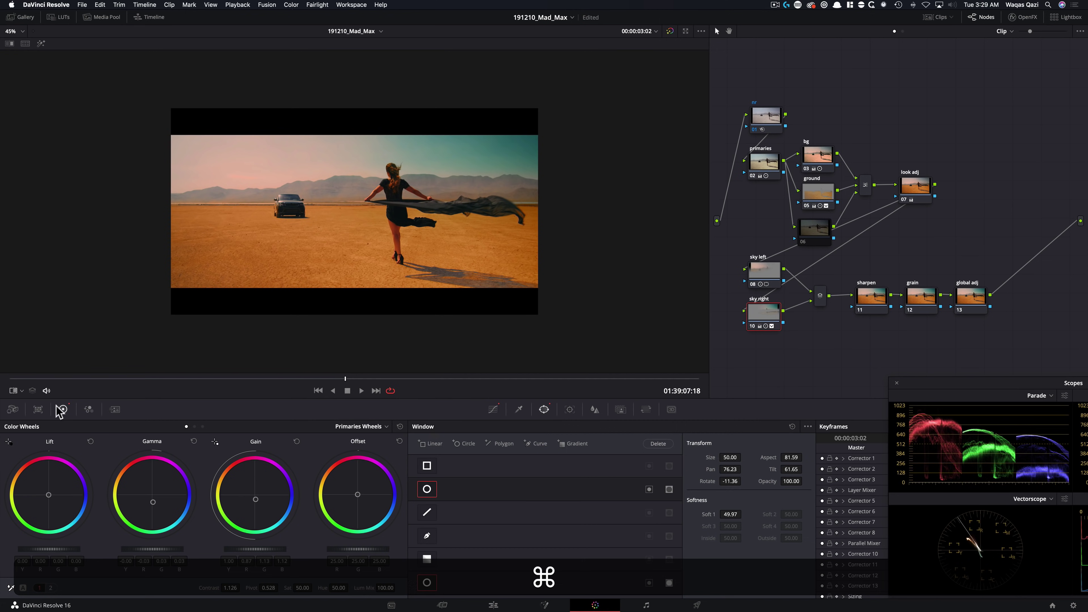
left_click(16, 390)
left_click(38, 426)
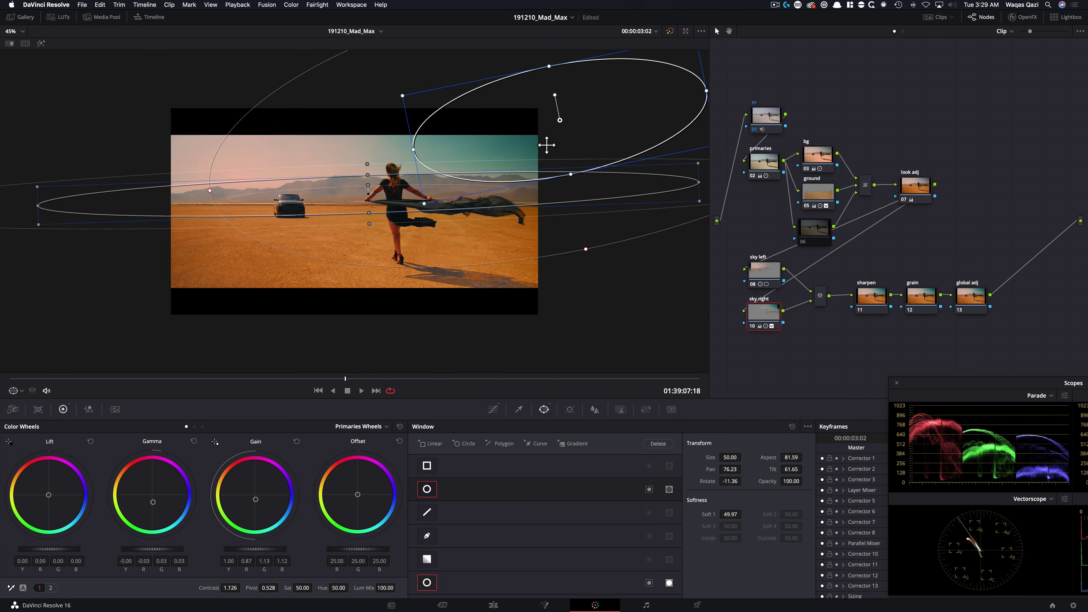
left_click_drag(492, 137, 524, 101)
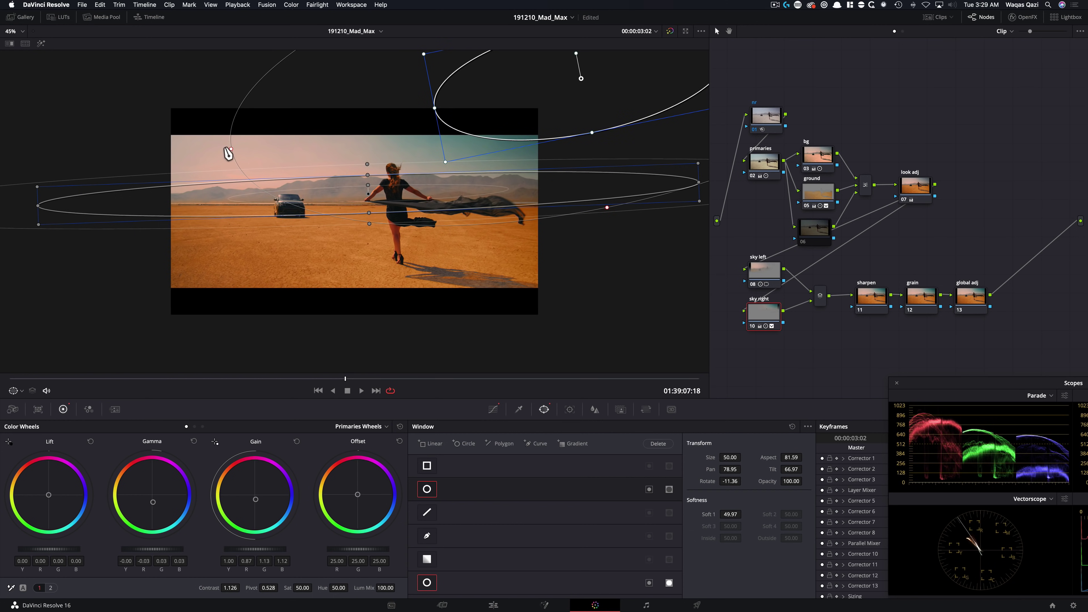
left_click_drag(231, 149, 336, 135)
left_click_drag(519, 110, 504, 120)
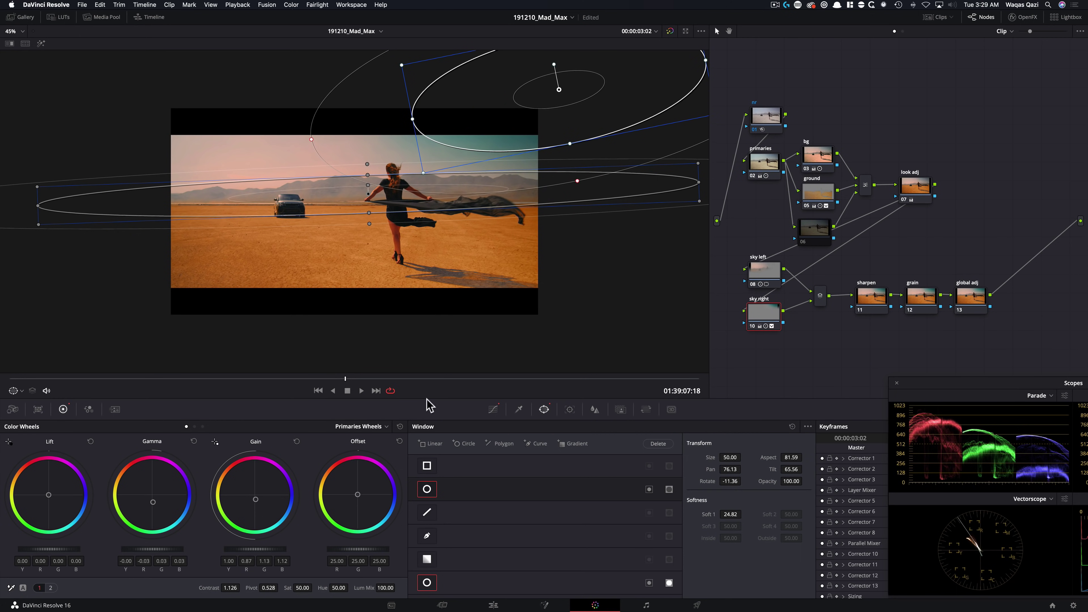
Level the mountain ellipse mask to a rotation of about -0.67 and reposition it to about Pan 51.33, Tilt 52.02.
left_click(505, 590)
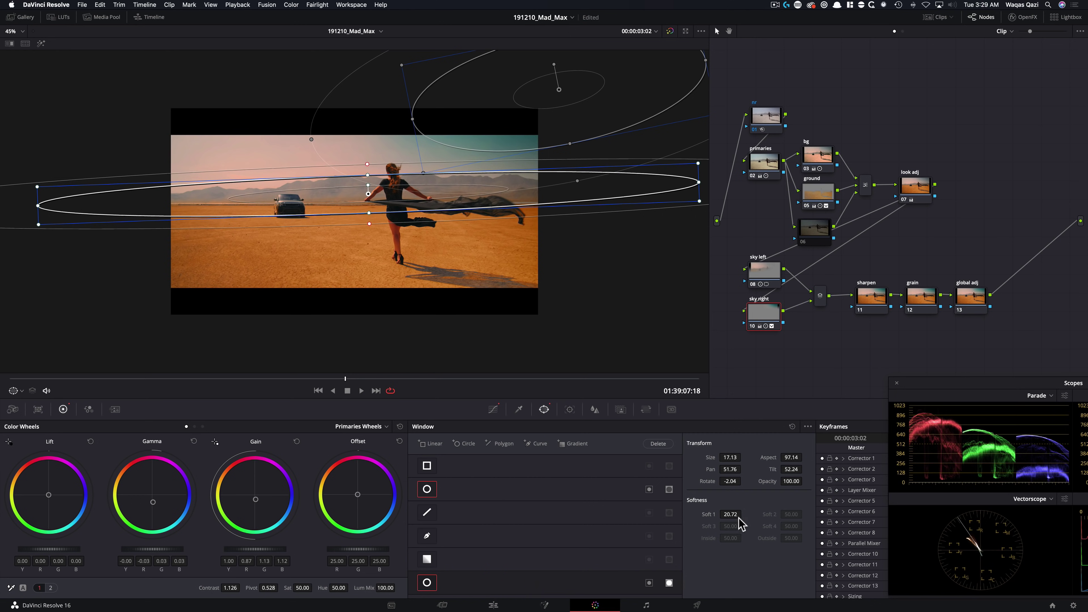
left_click_drag(367, 184, 407, 197)
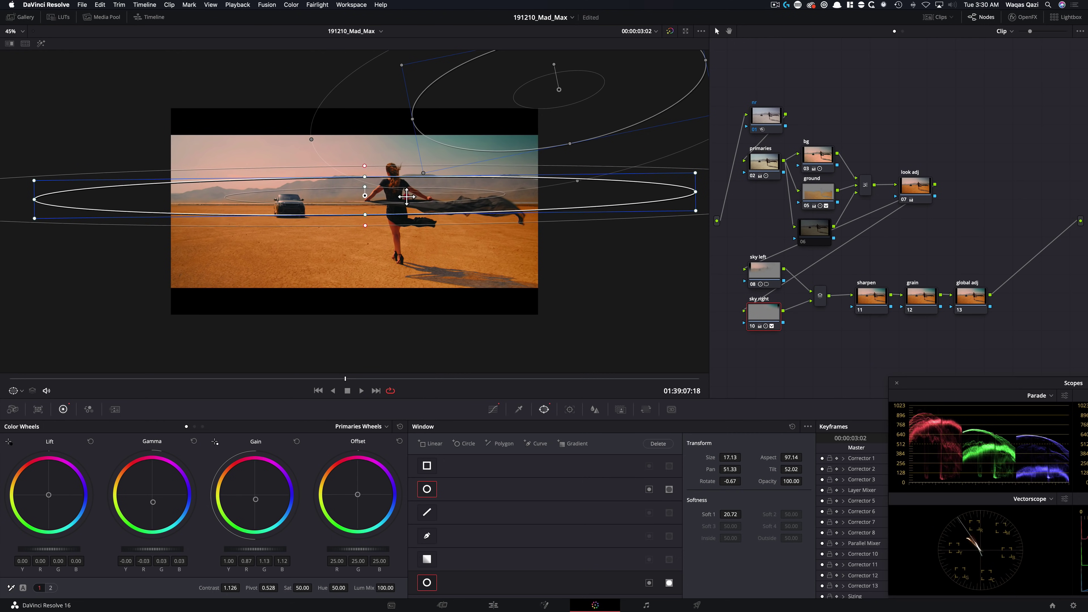
left_click(820, 296)
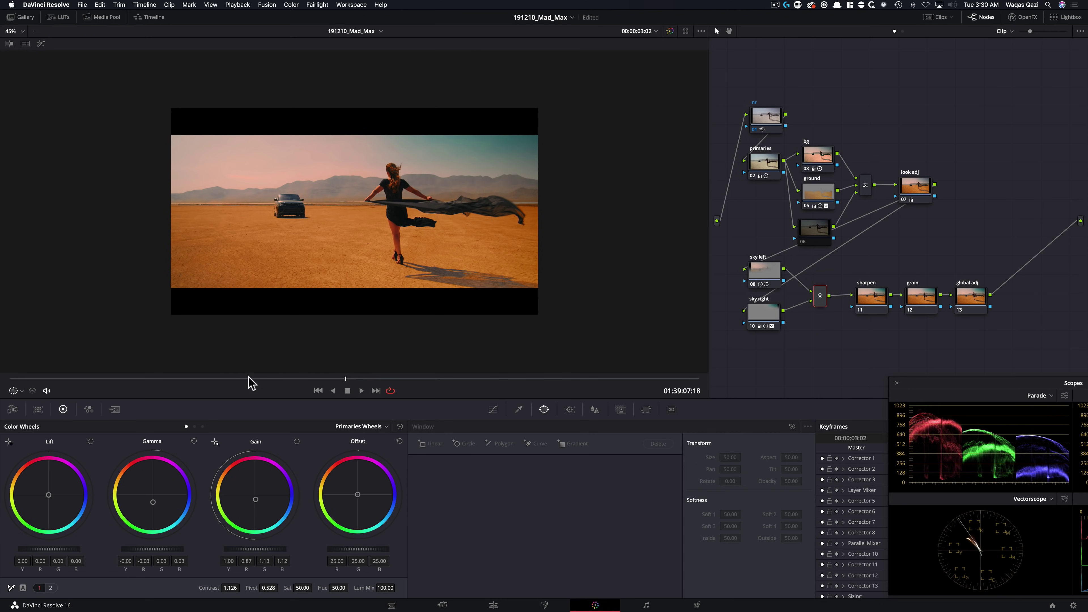
Scrub the clip to 00:00:01:21, fit the shot in the viewer and check it against the reference wipe.
mouse_move(232, 378)
left_mouse_down()
mouse_move(5, 376)
mouse_move(781, 377)
mouse_move(165, 370)
mouse_move(217, 371)
left_mouse_up()
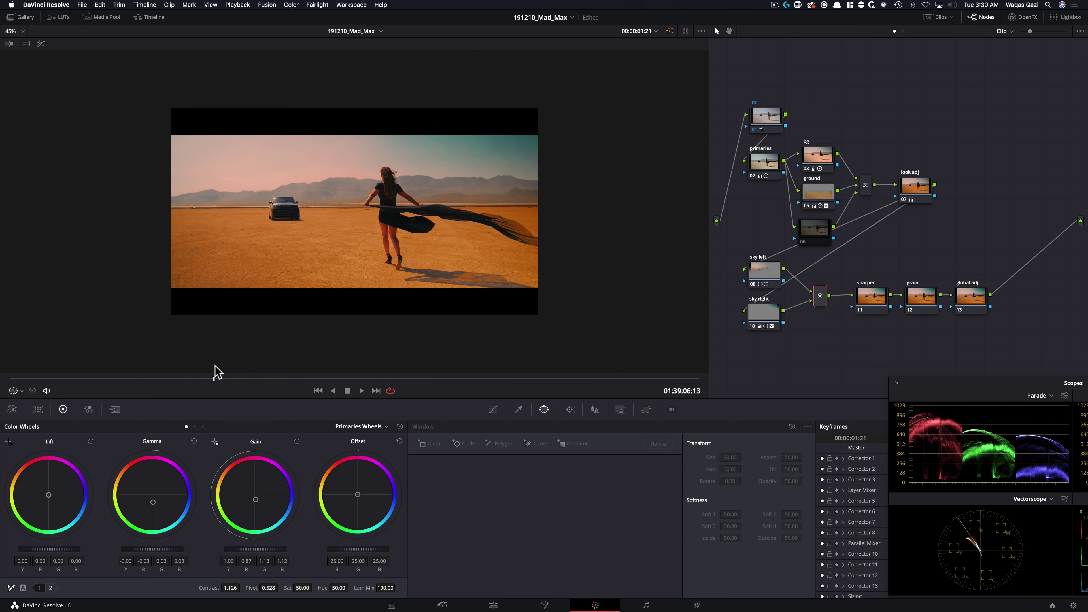
key("shift")
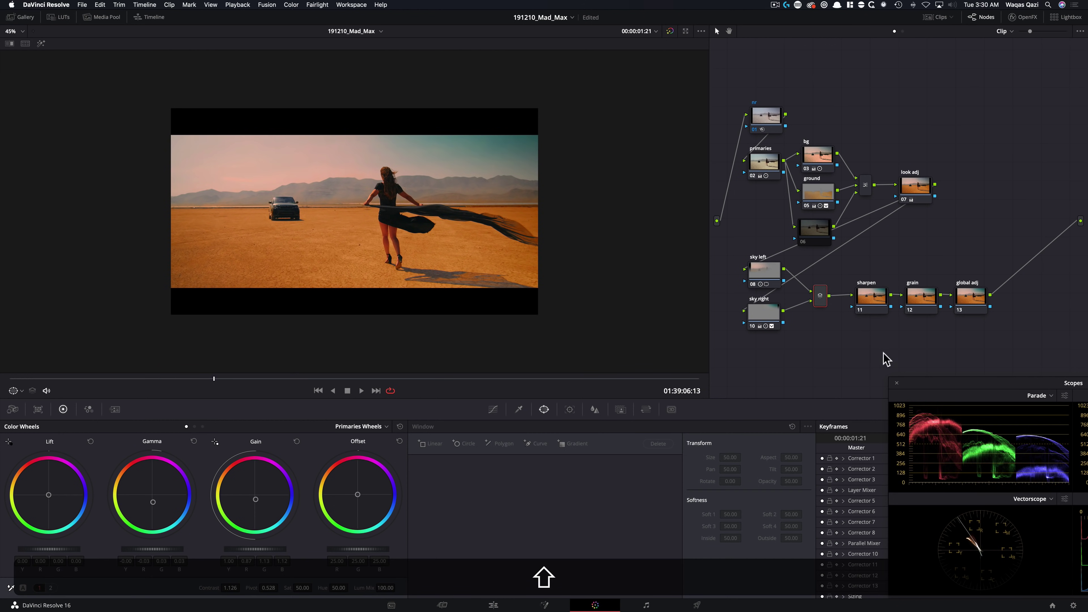
key("shift+z")
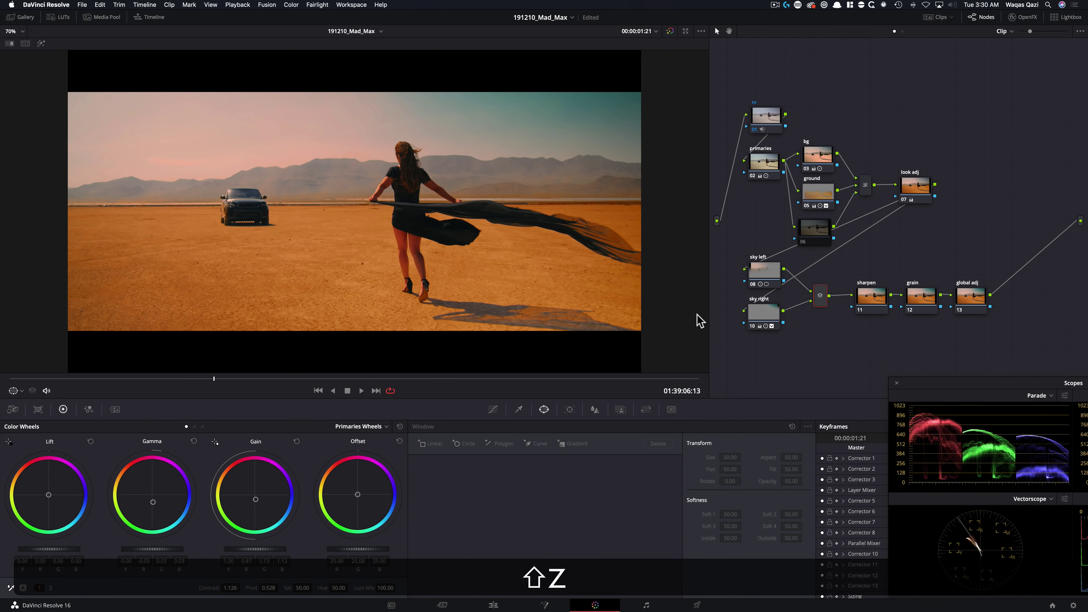
key("alt+super+w")
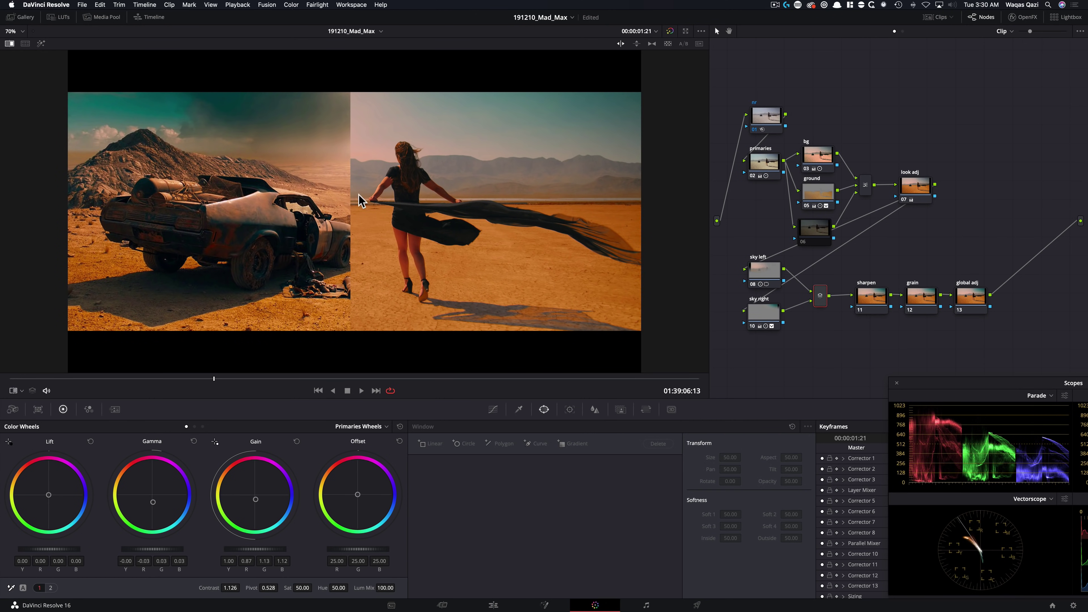
key("super+w")
key("super+w")
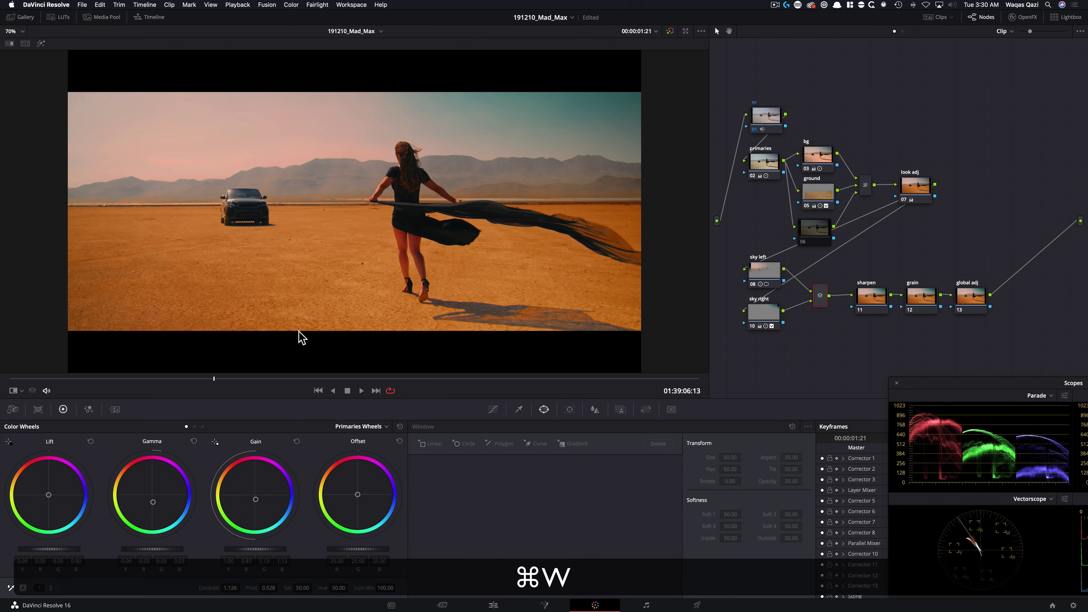
key("super+w")
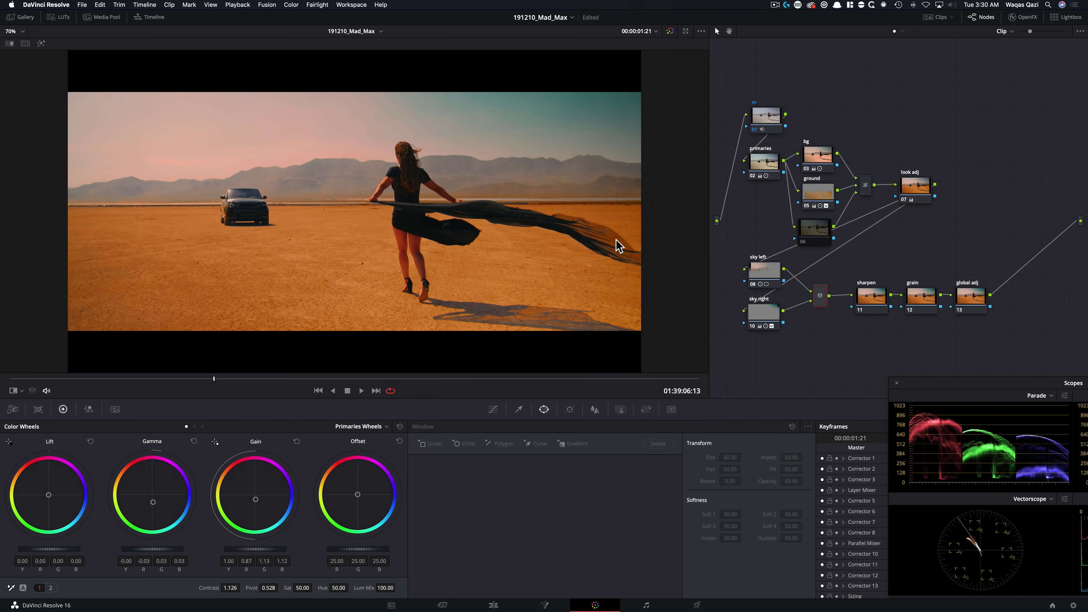
Lower the linked blur Radius of the sharpen node to 0.47 to sharpen the shot.
left_click(869, 305)
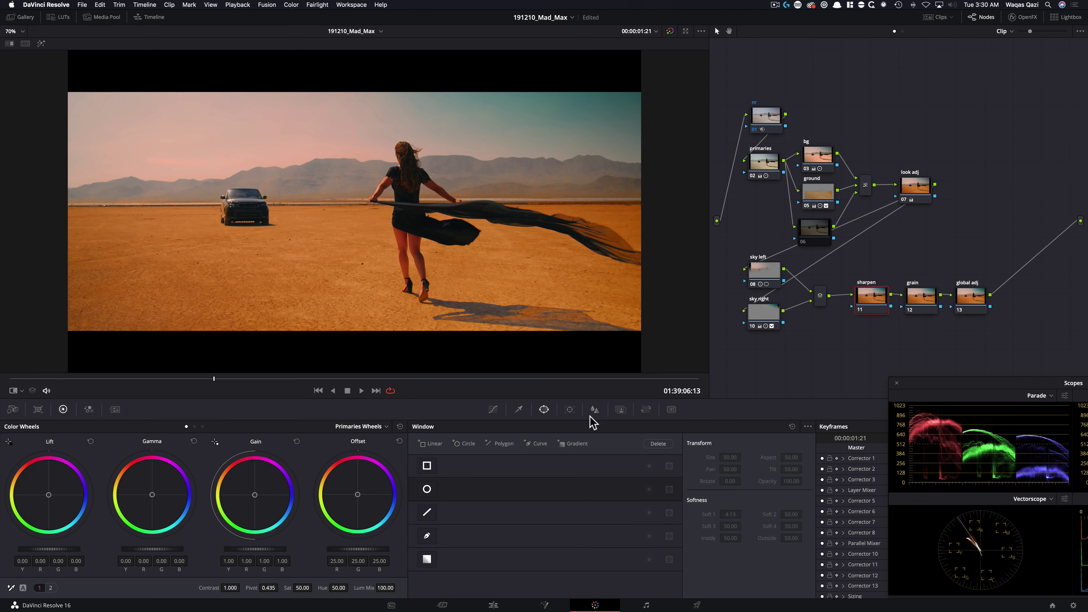
left_click(594, 410)
left_click_drag(450, 500, 451, 503)
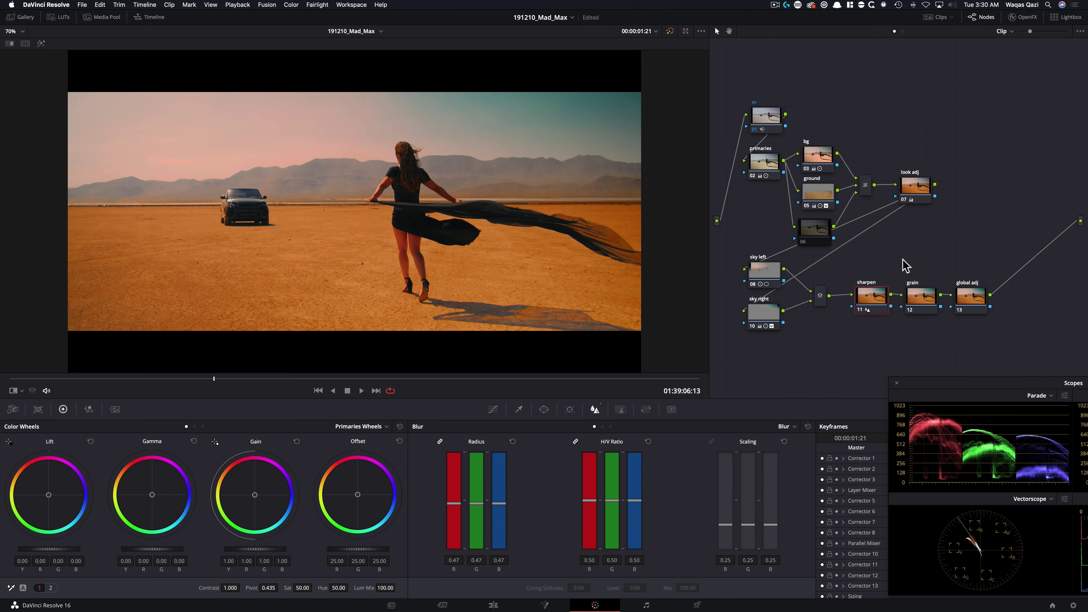
Search the effects library for "grain" and apply the Film Grain effect to the grain node.
left_click(923, 298)
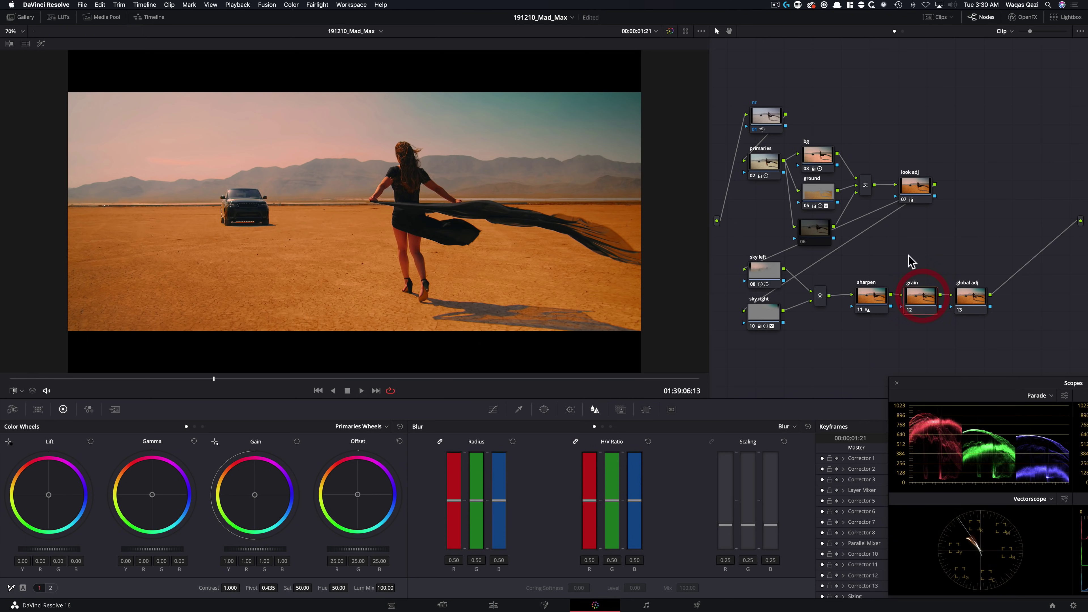
left_click(1022, 19)
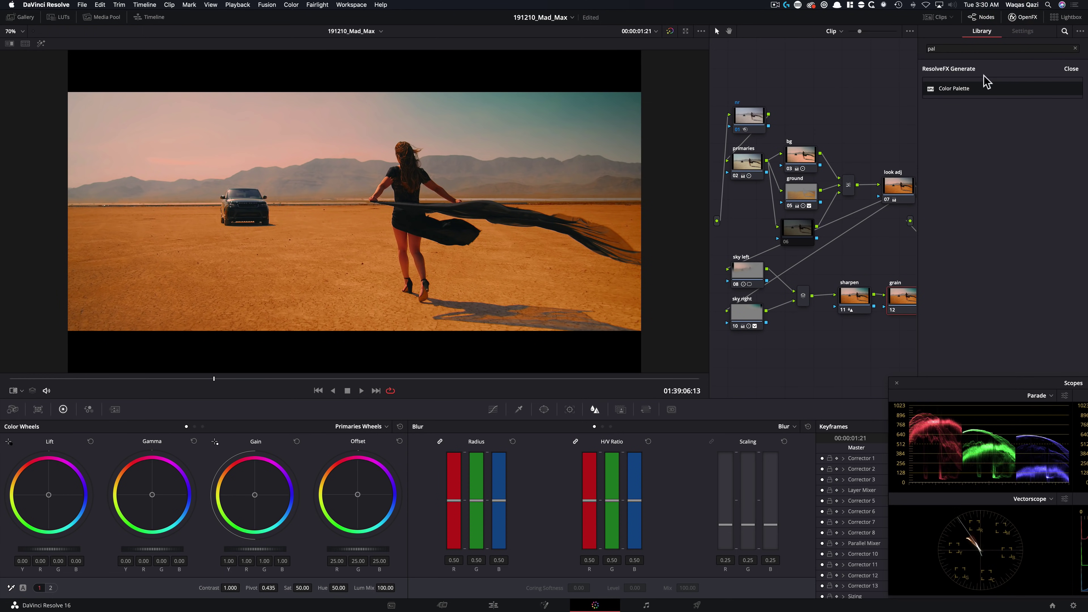
left_click_drag(855, 84, 709, 76)
left_click_drag(816, 79, 838, 72)
left_click(966, 47)
key("super+a")
key("super+g")
type("grain")
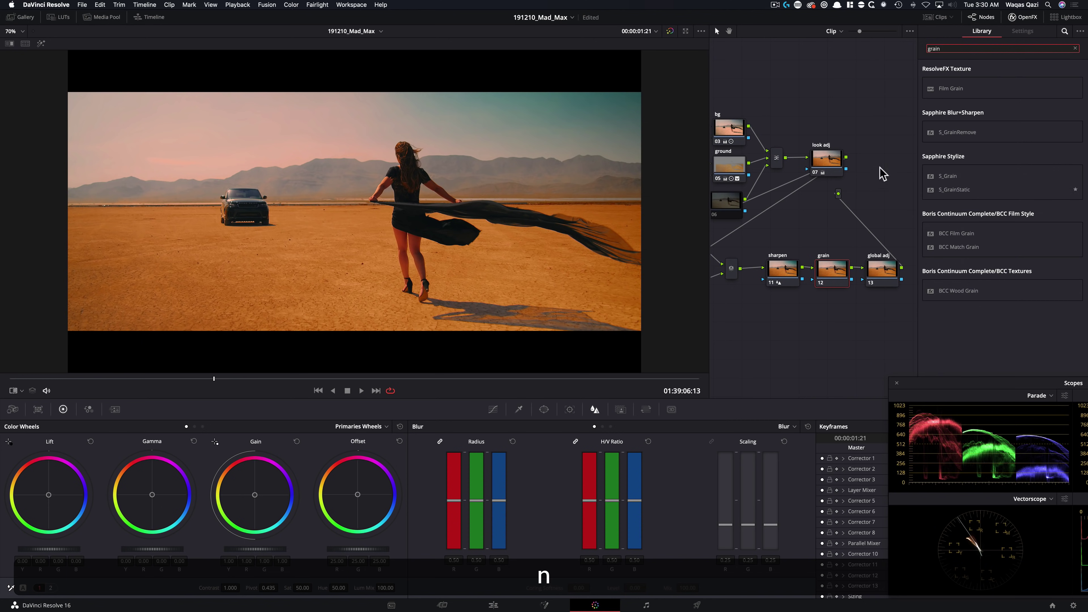
left_click_drag(946, 83, 833, 270)
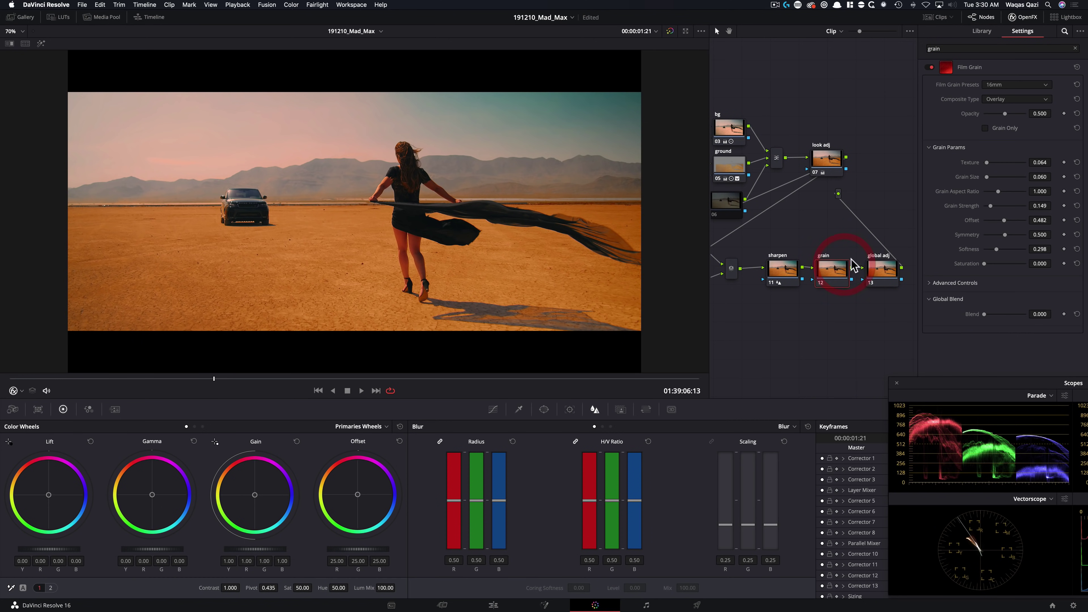
Load the 35mm 400T film grain preset and raise the Grain Strength to about 0.521.
left_click(1016, 85)
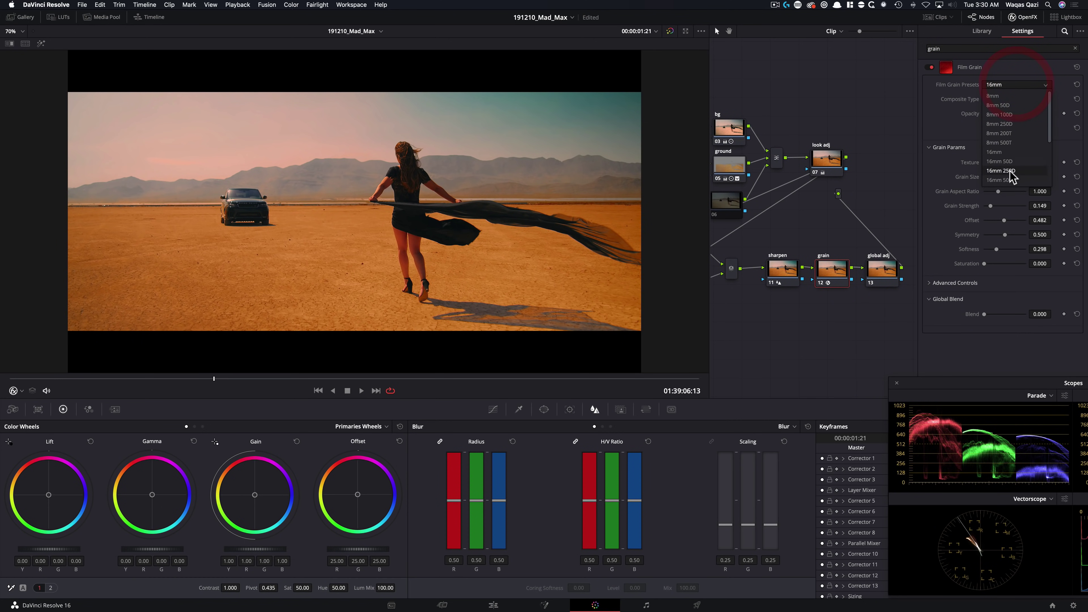
left_click(1022, 161)
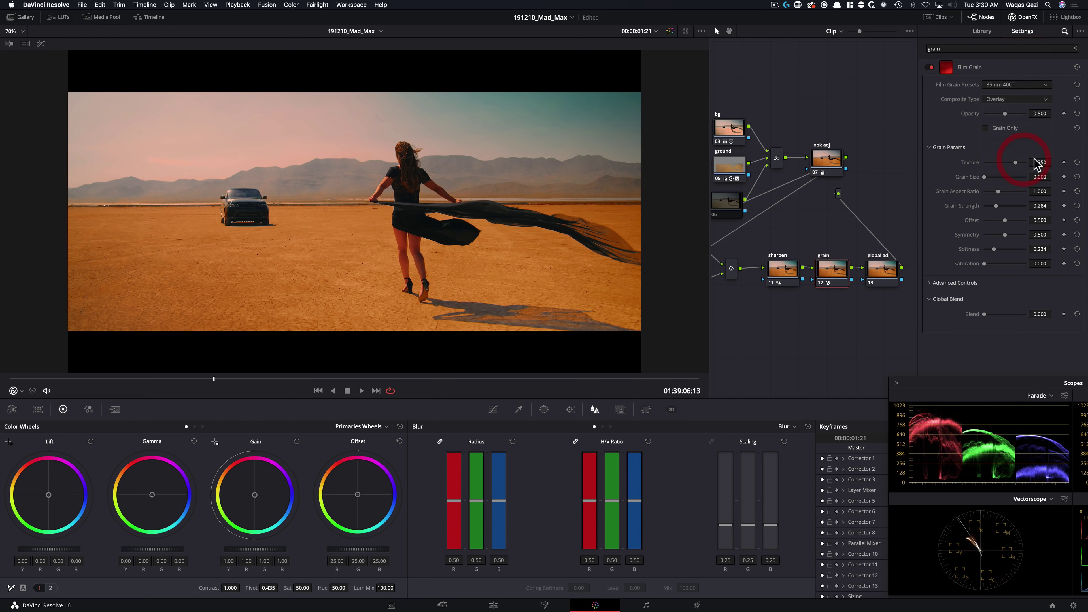
left_click_drag(1003, 204, 1004, 205)
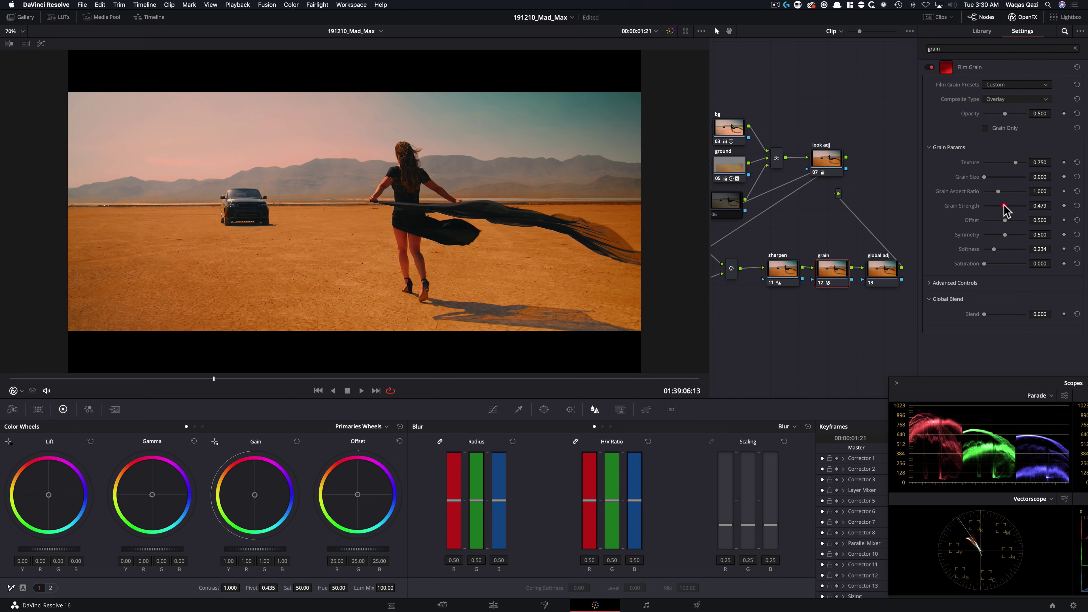
left_click_drag(1007, 209, 1005, 210)
Enlarge the viewer and toggle the grain node off and on to judge the film grain.
key("shift+super+f")
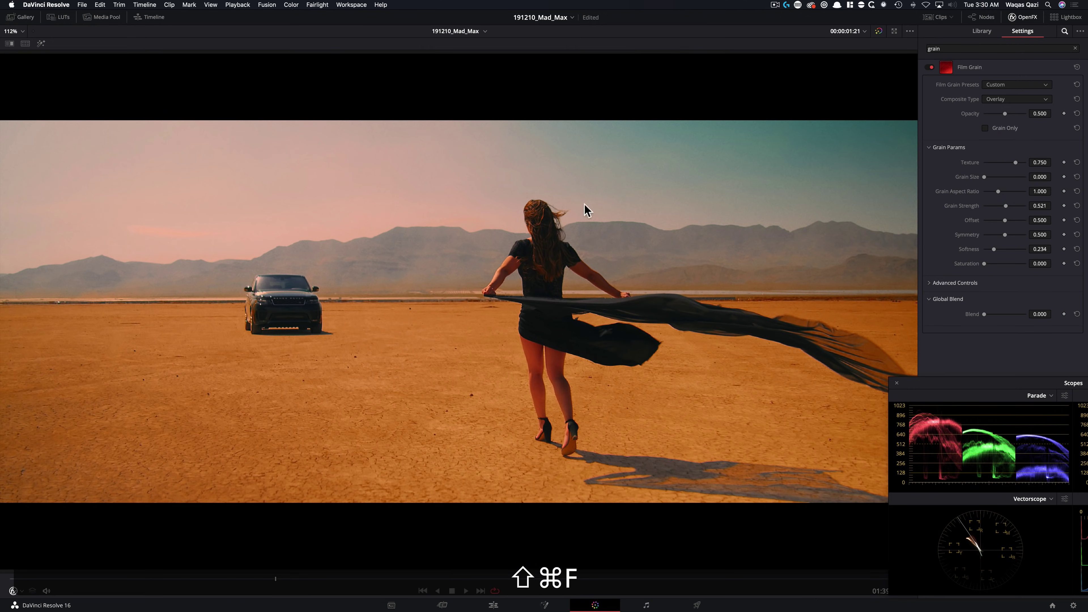
key("super+d")
key("super+d")
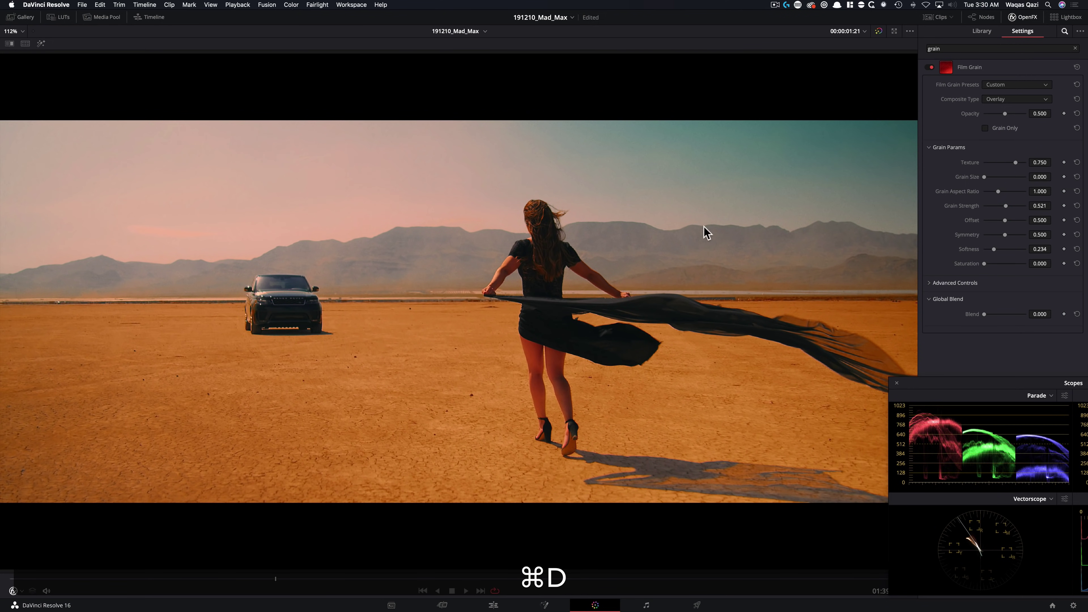
Compare the shot with the grain node and then the whole grade switched off and on, and restore the normal viewer size.
key("super+d")
key("super+d")
key("shift+super+d")
key("shift+super+d")
key("super+d")
key("super+d")
key("shift+super+f")
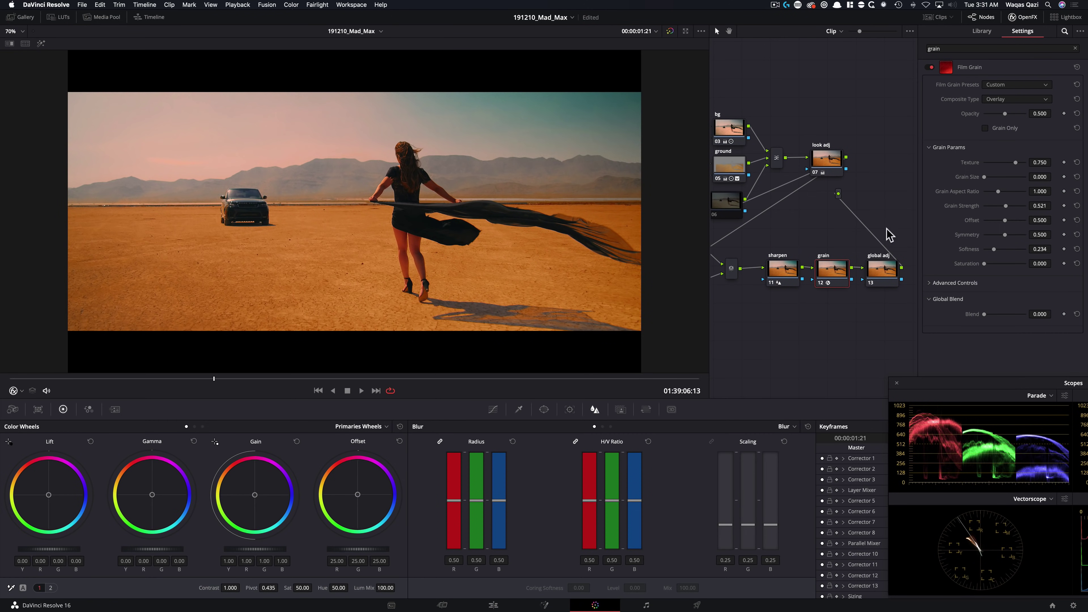
On the global adj node, set Contrast to 1.190, log Low Range to 0.200 and Shadow to -0.05, viewing the reference still side by side.
left_click(877, 276)
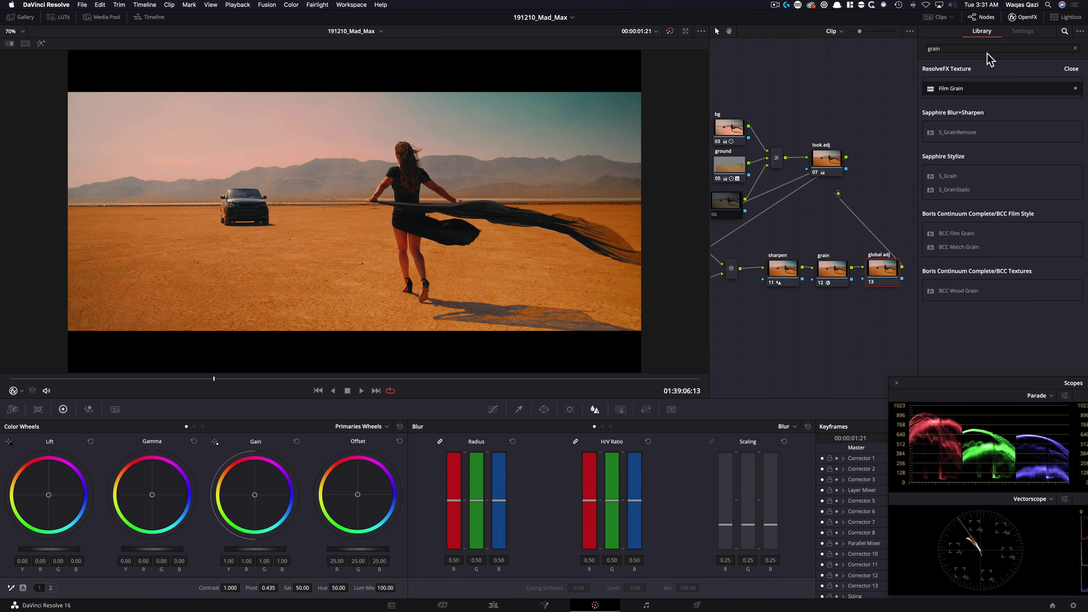
left_click(1022, 17)
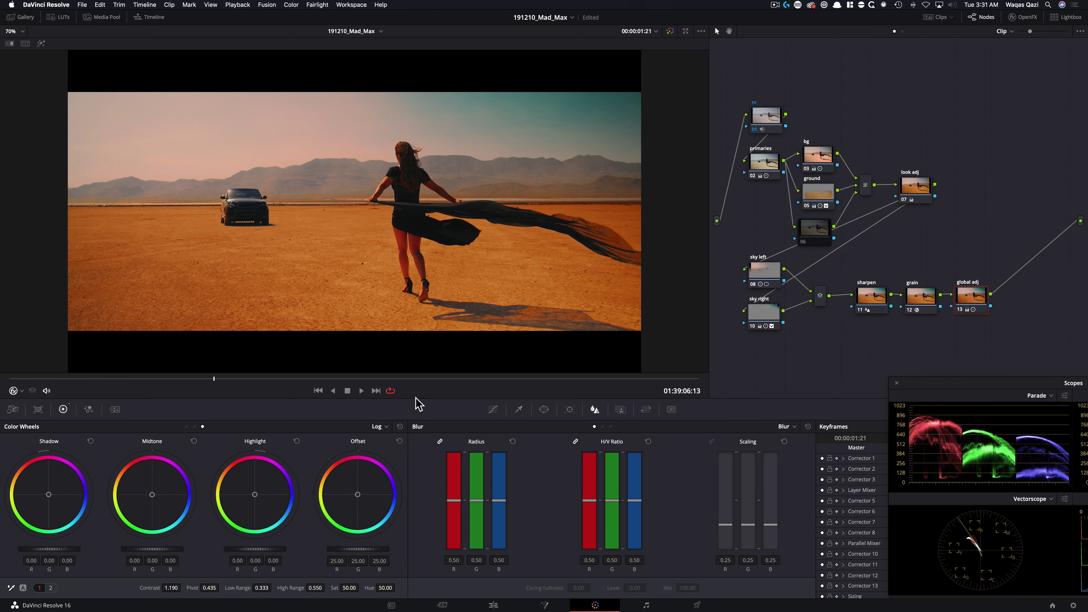
key("alt+super+w")
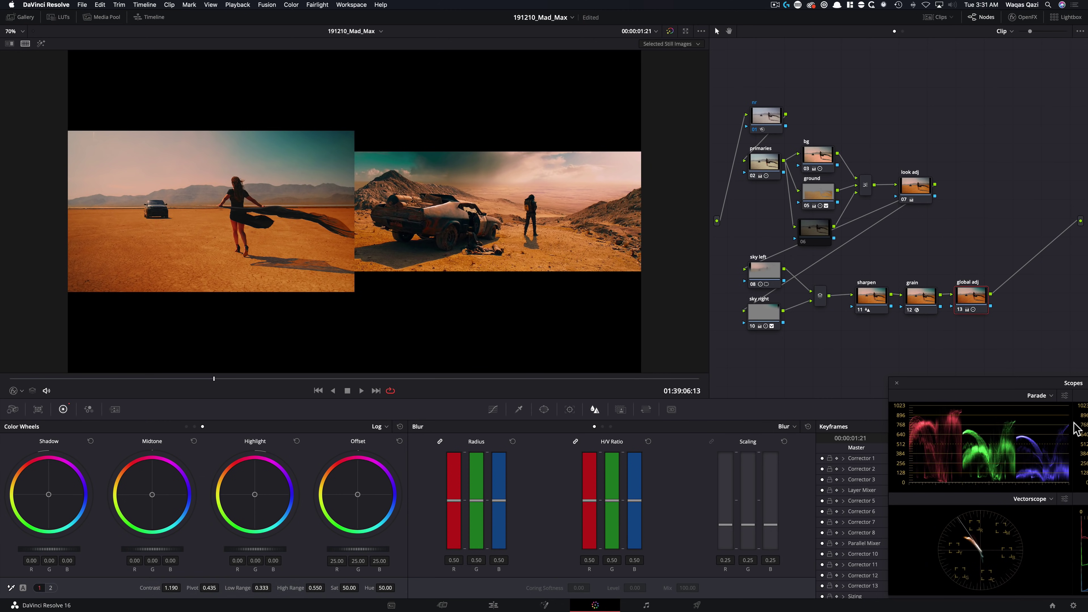
left_click_drag(976, 384, 732, 218)
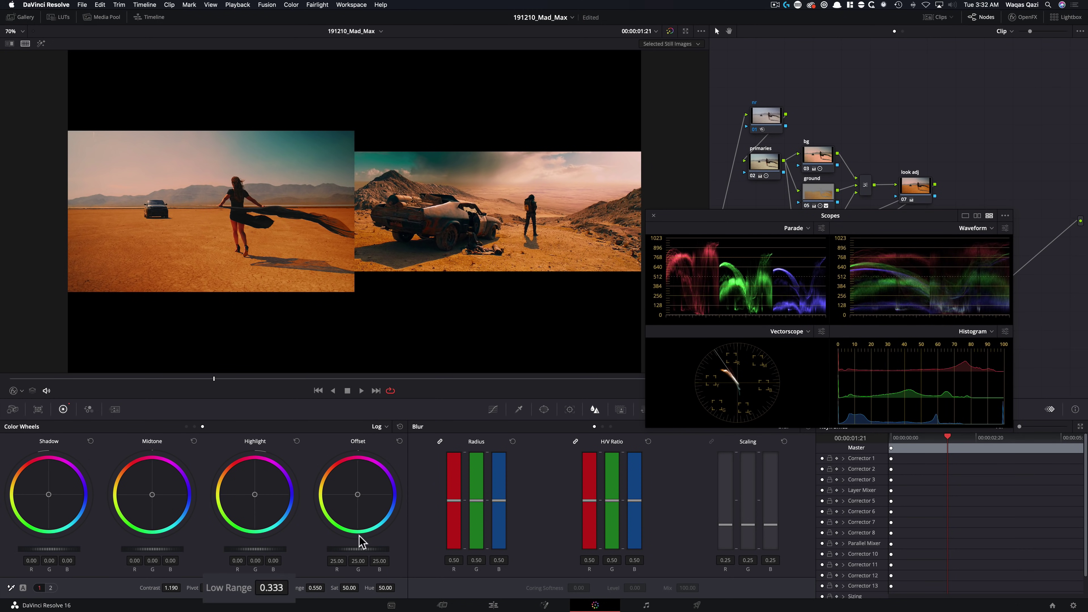
left_click_drag(304, 594, 282, 591)
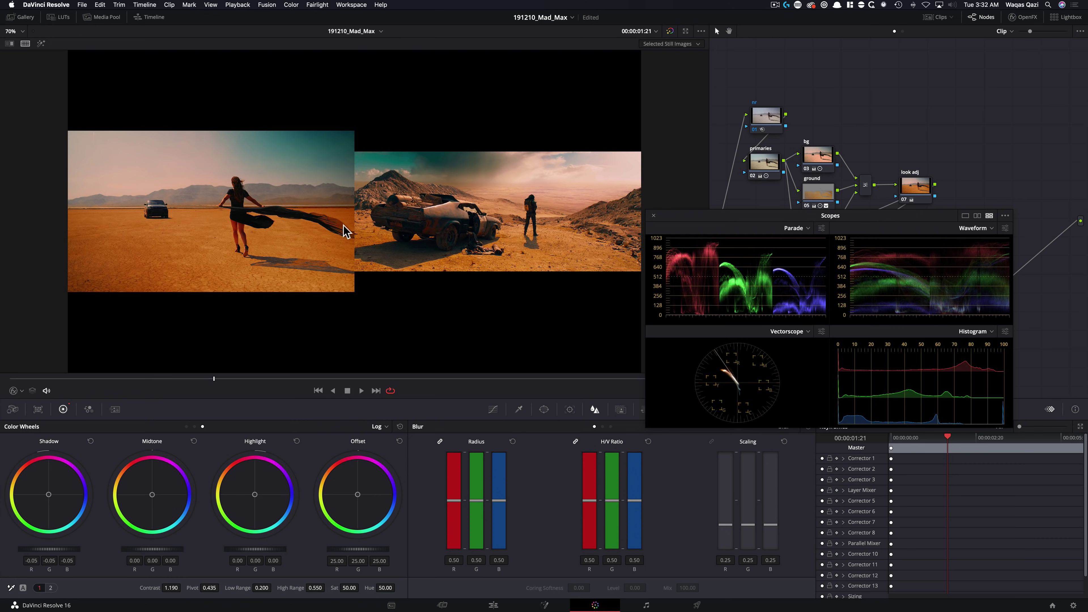
left_click_drag(760, 218, 774, 364)
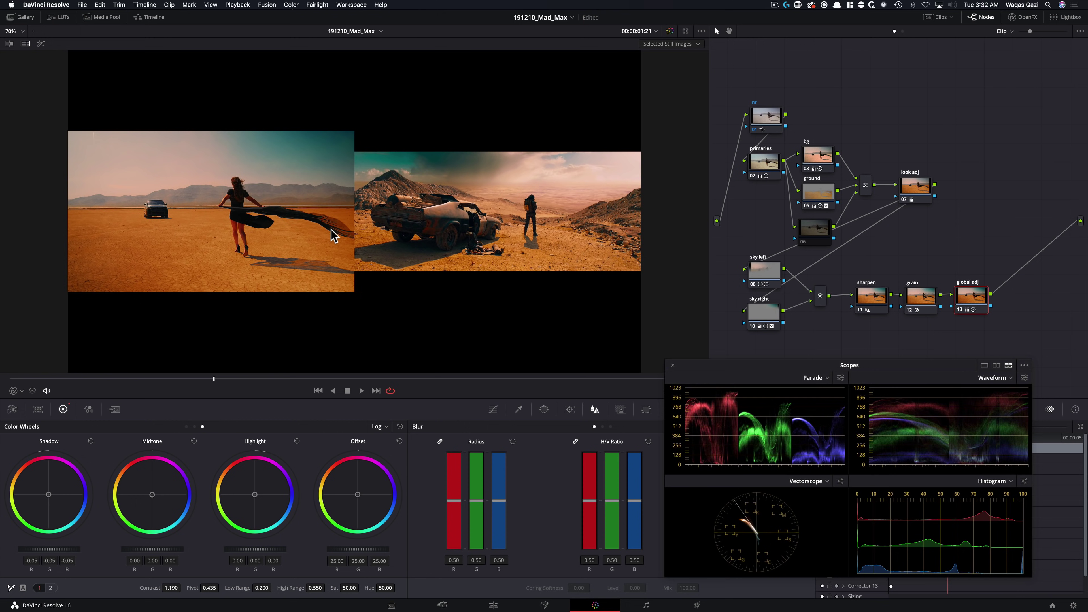
Toggle the global adj node off and on repeatedly to judge its contrast against the reference still.
key("super+d")
key("super+d")
key("super+d")
key("super+d")
key("super+d")
key("super+d")
key("super+d")
key("super+d")
key("super+d")
key("super+d")
key("super+d")
key("super+d")
On the ground node, set Saturation to 34.13, master Gain to 1.08 and Gamma blue to -0.04, and compare it off and on.
left_click(818, 198)
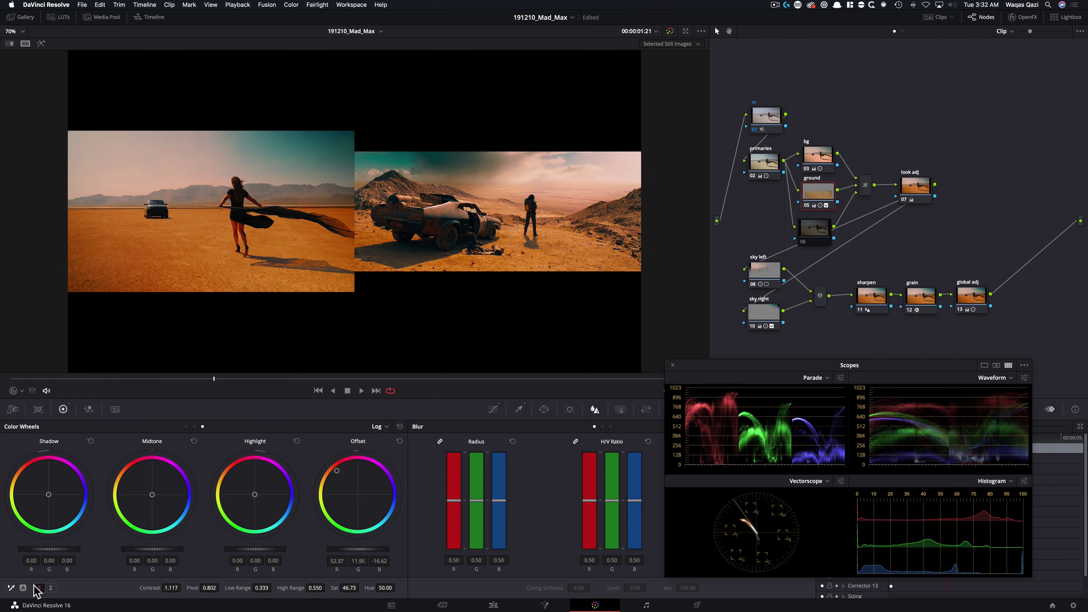
left_click(51, 587)
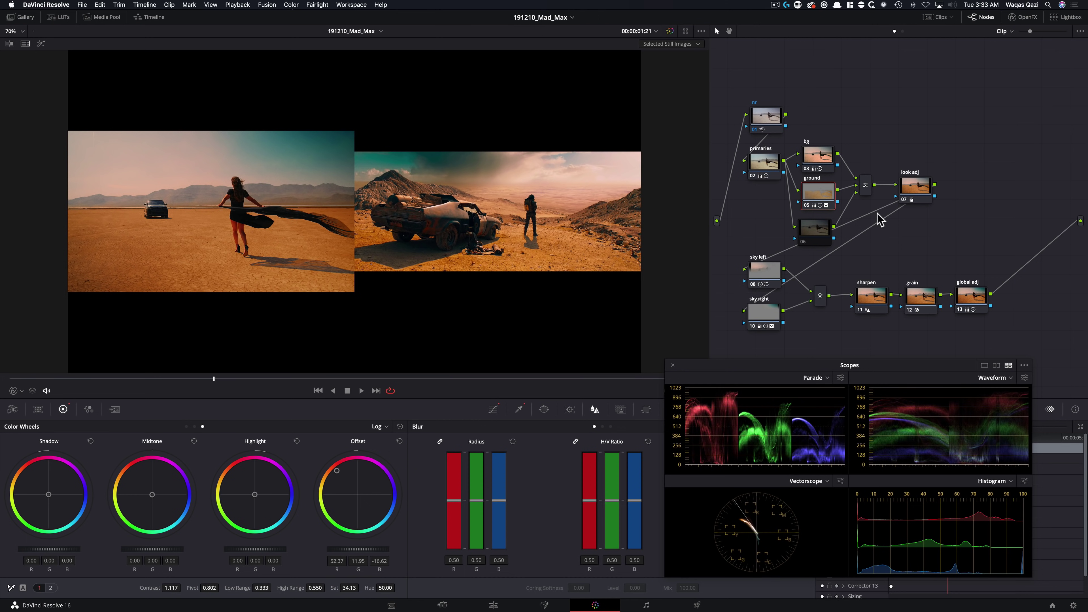
key("alt+z")
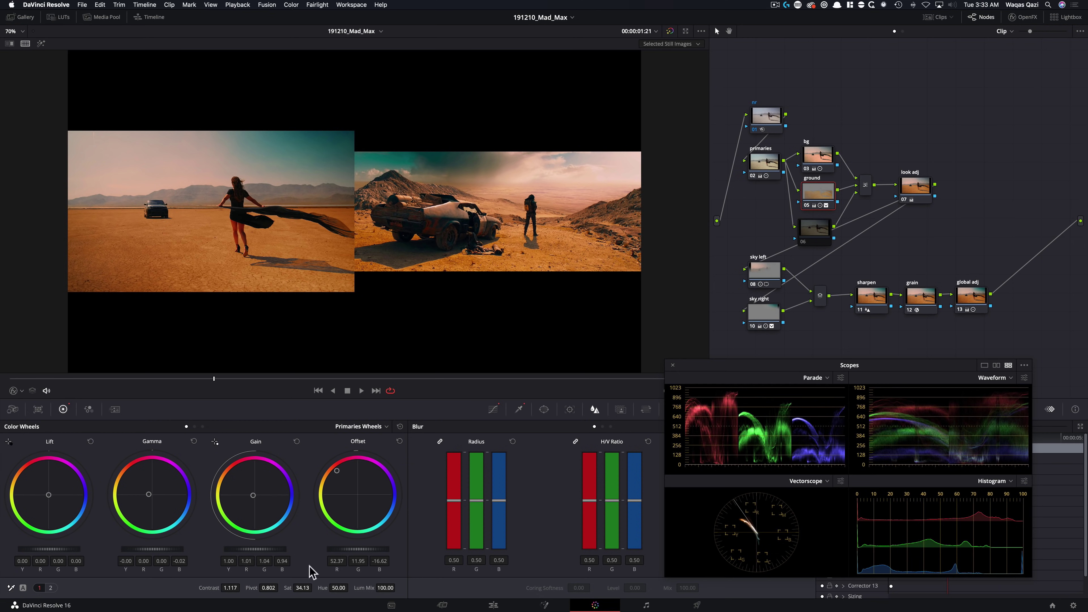
left_click_drag(258, 549, 480, 277)
left_click_drag(315, 295, 524, 277)
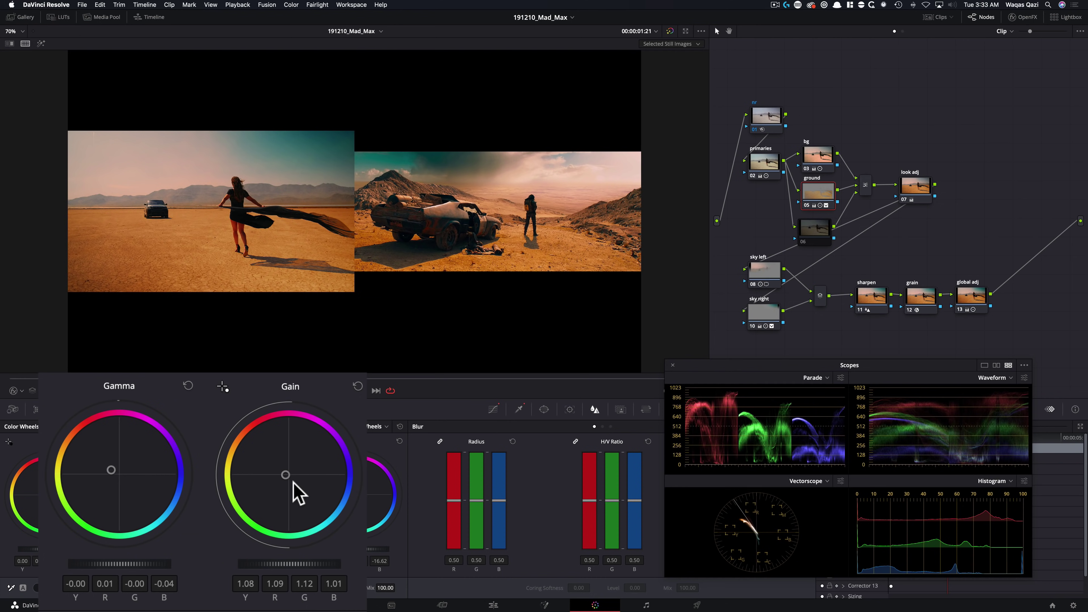
key("super+d")
key("super+d")
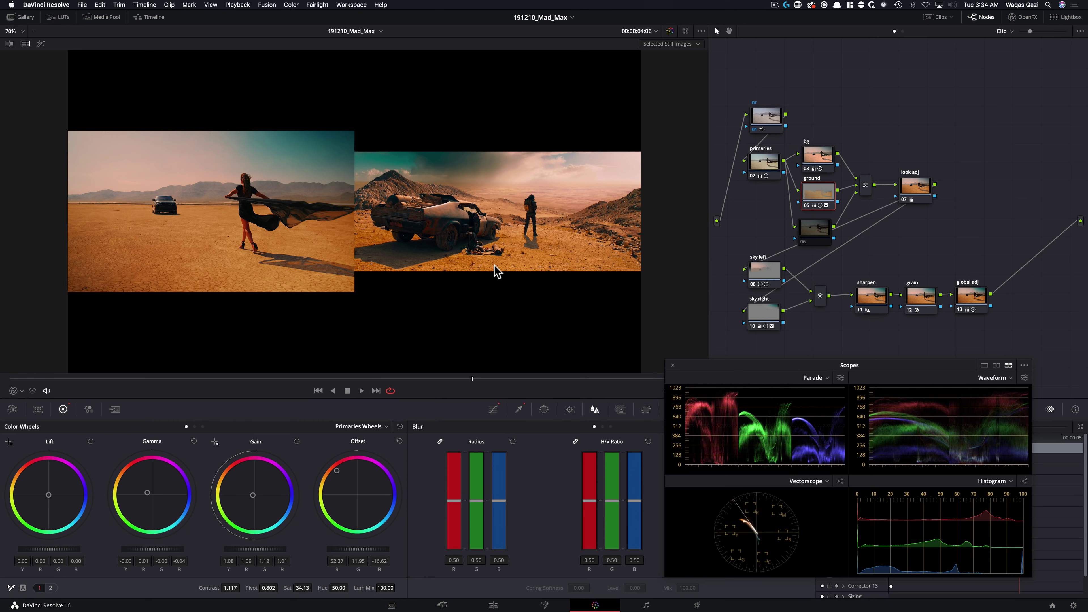
Adjust the ground node's log Highlight to about -0.05 green and -0.09 blue.
left_click(202, 426)
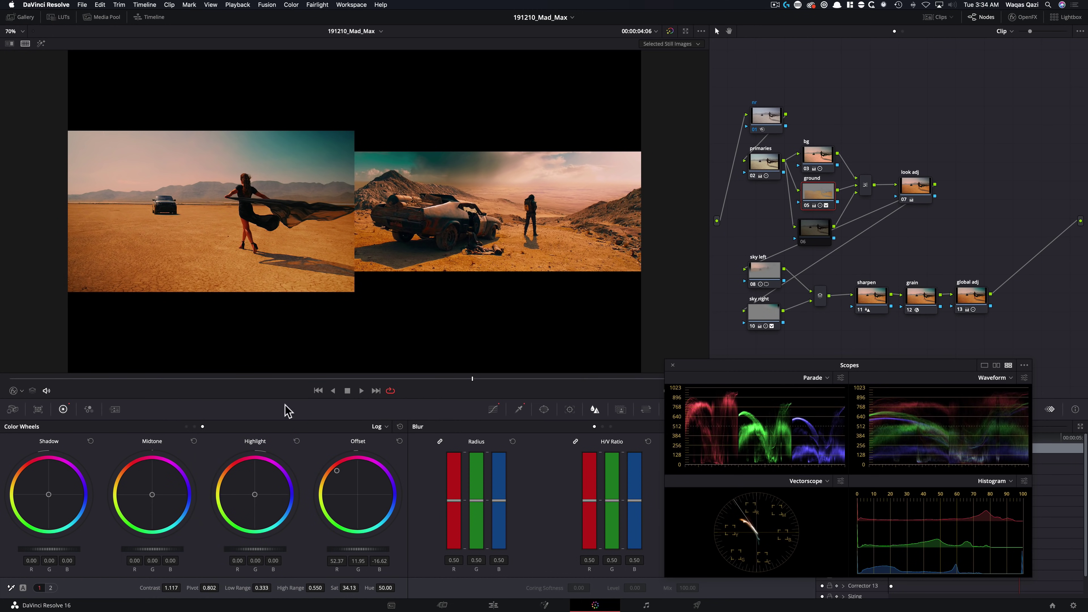
key("super+z")
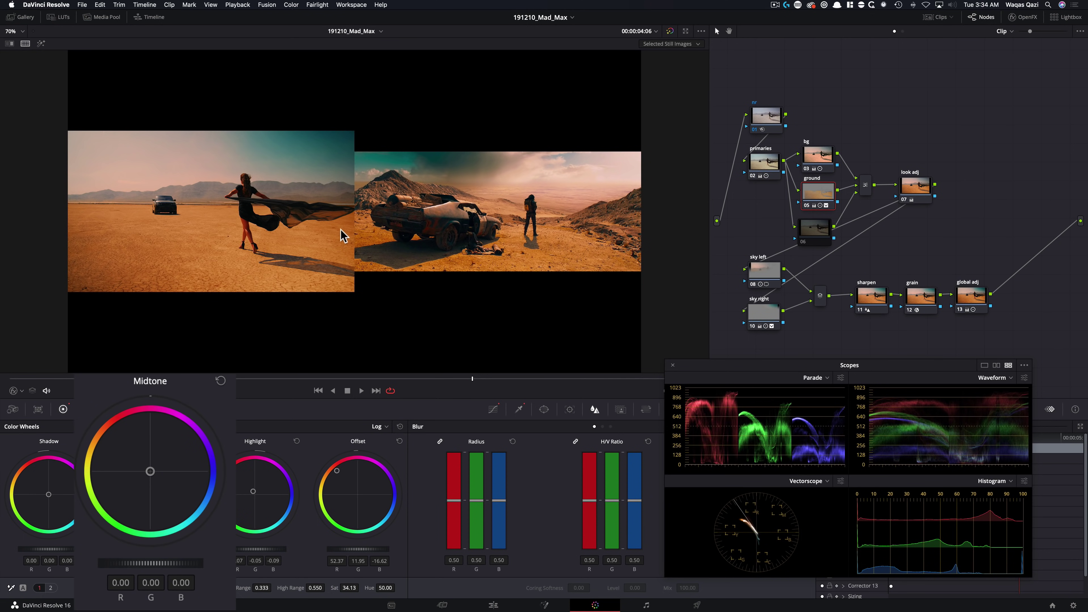
left_click_drag(211, 469, 229, 463)
Select the global adj node, return to frame 00:00:01:20 and compare the shot with the reference still in an enlarged viewer.
left_click(971, 297)
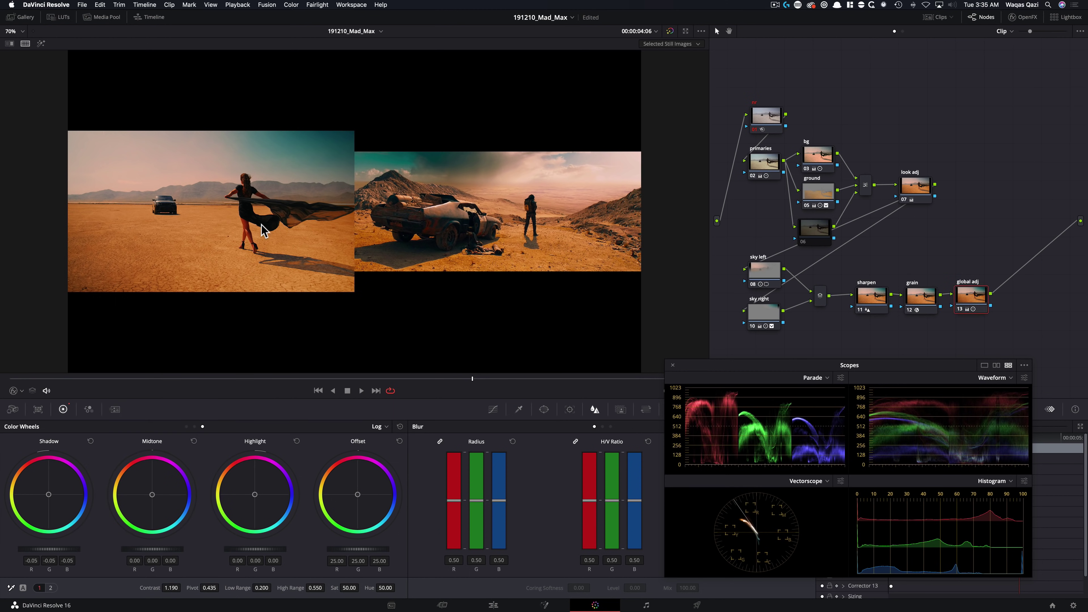
left_click_drag(279, 379, 200, 379)
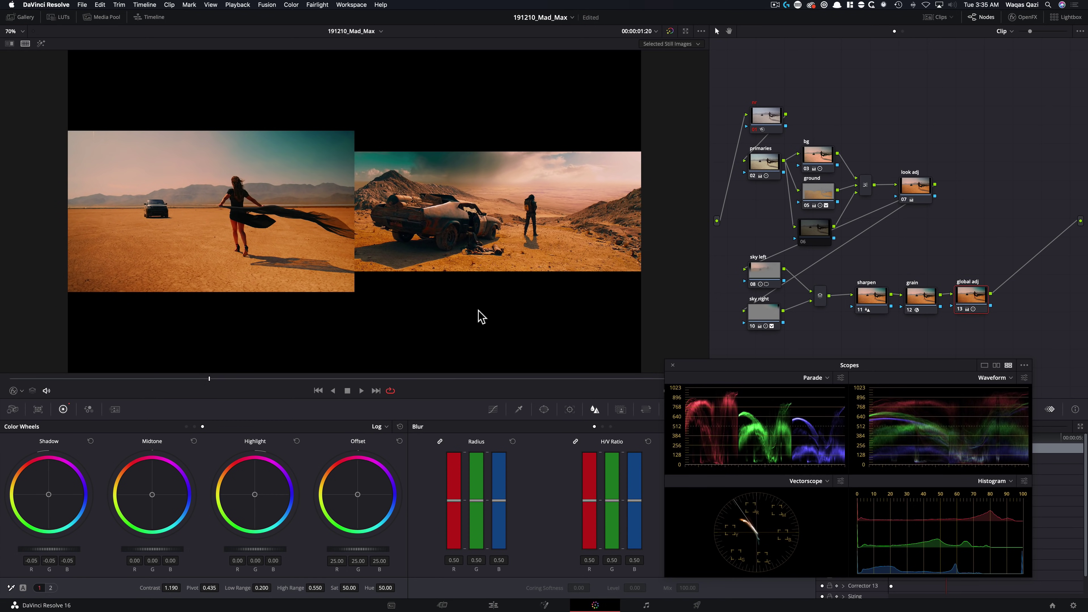
key("shift+f")
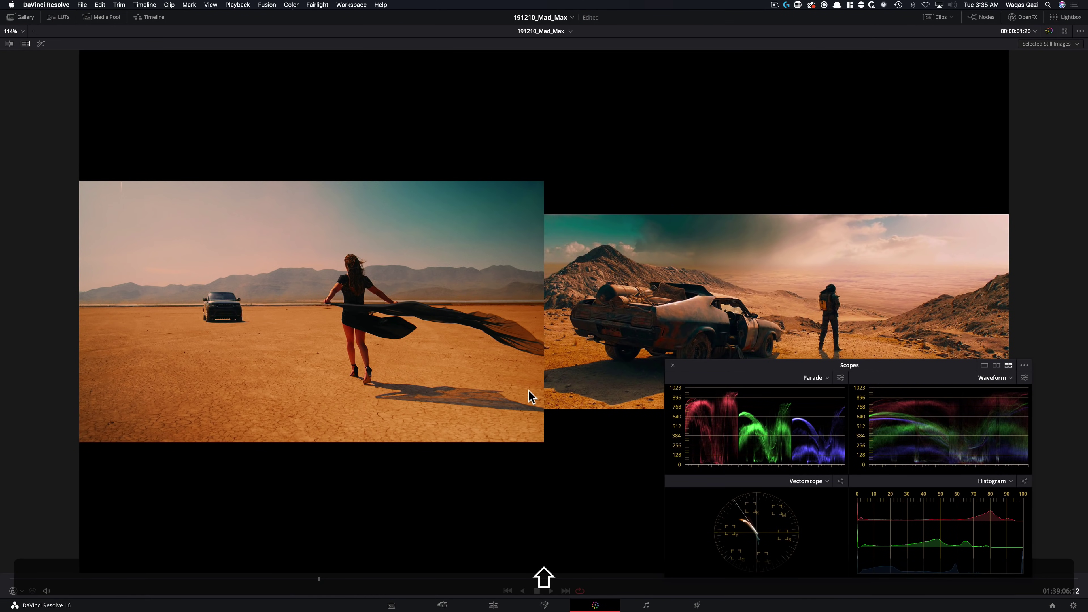
key("shift+f")
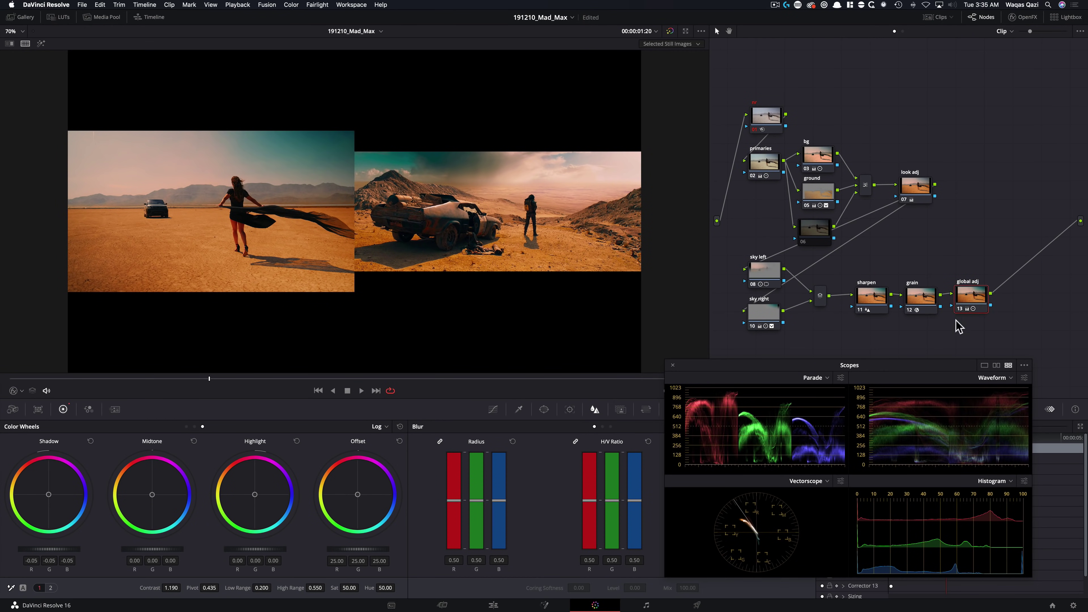
Add a node parallel to global adj and isolate its darker tones with qualifier Luminance High 53.7 and H. Soft 8.5.
key("alt+p")
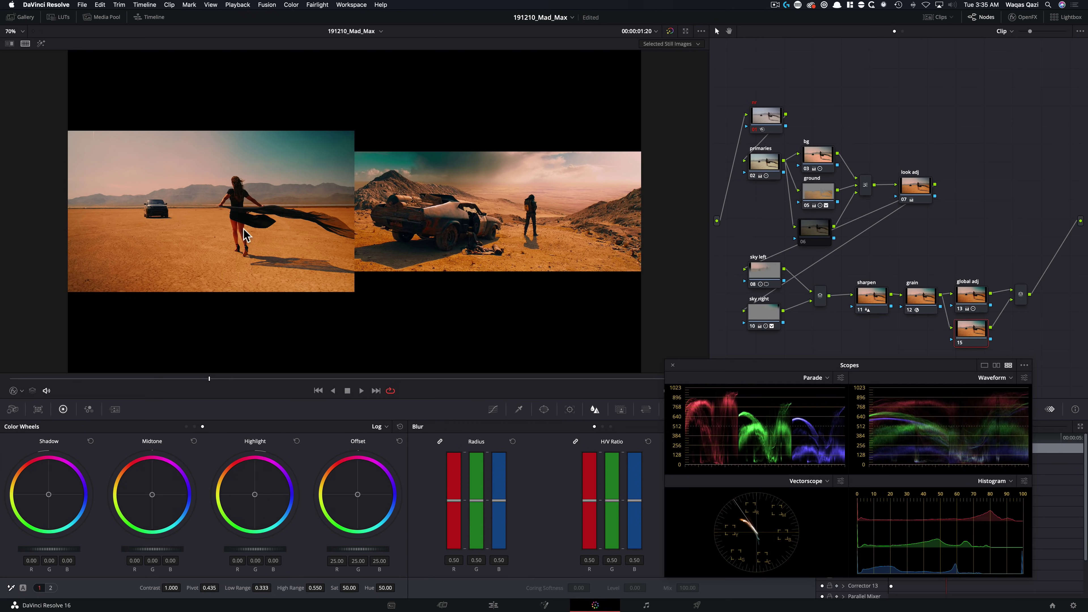
key("super+w")
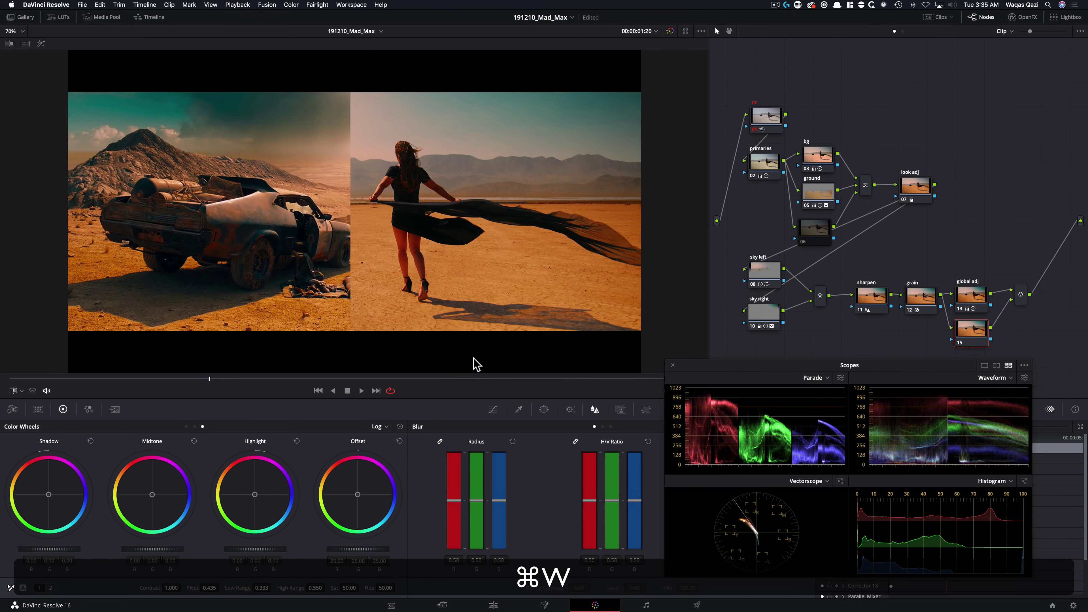
key("super+w")
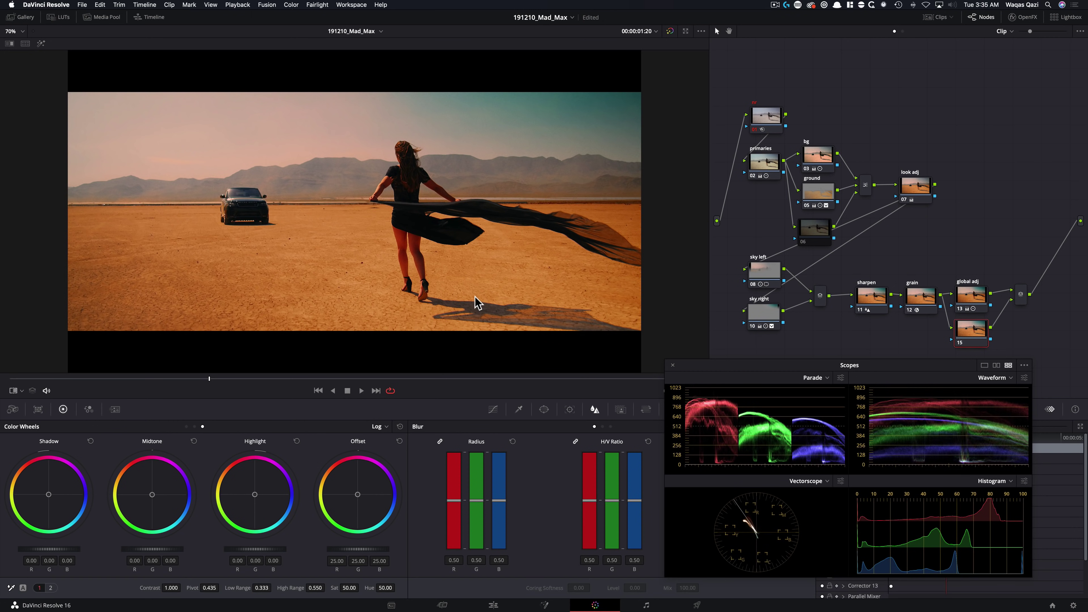
key("alt+shift+q")
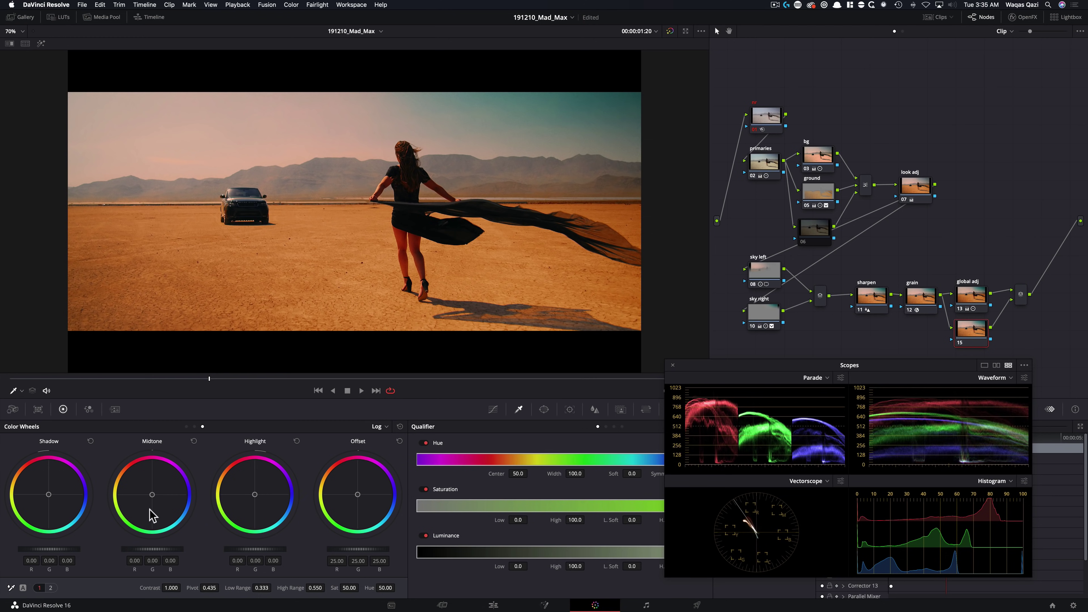
left_click_drag(735, 366, 773, 389)
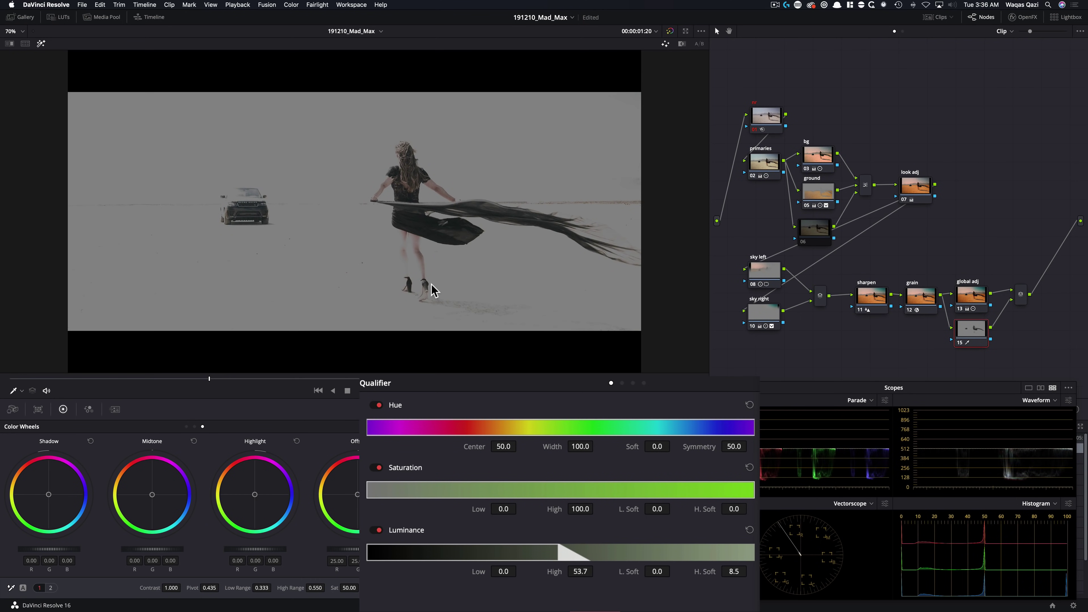
left_click(40, 44)
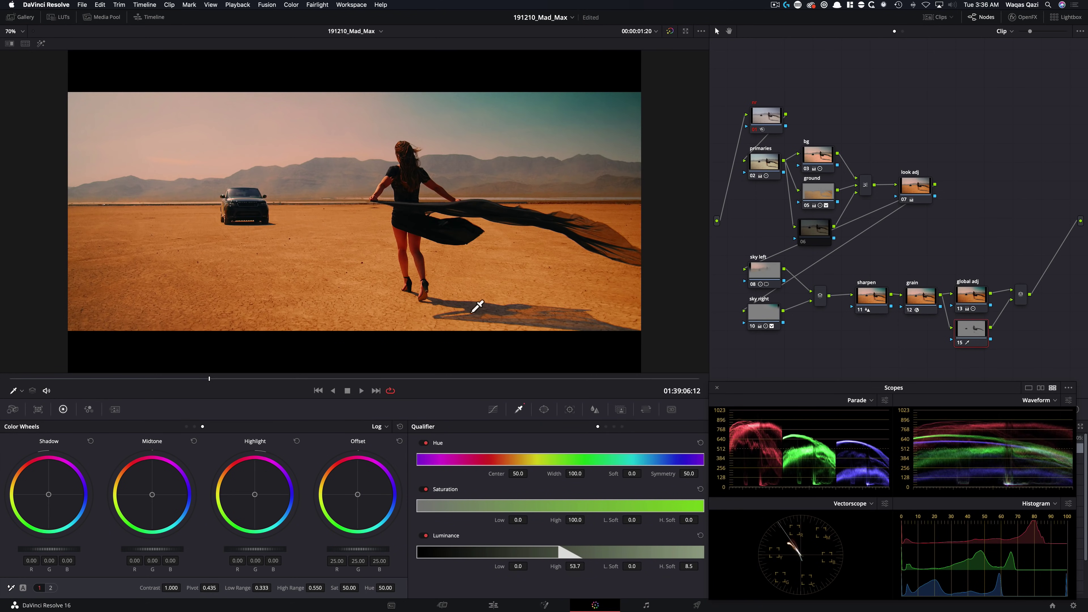
On the qualified dark-tones node, set Gamma to 0.04, log Low Range to 0.153 and Shadow to -0.04.
key("alt+z")
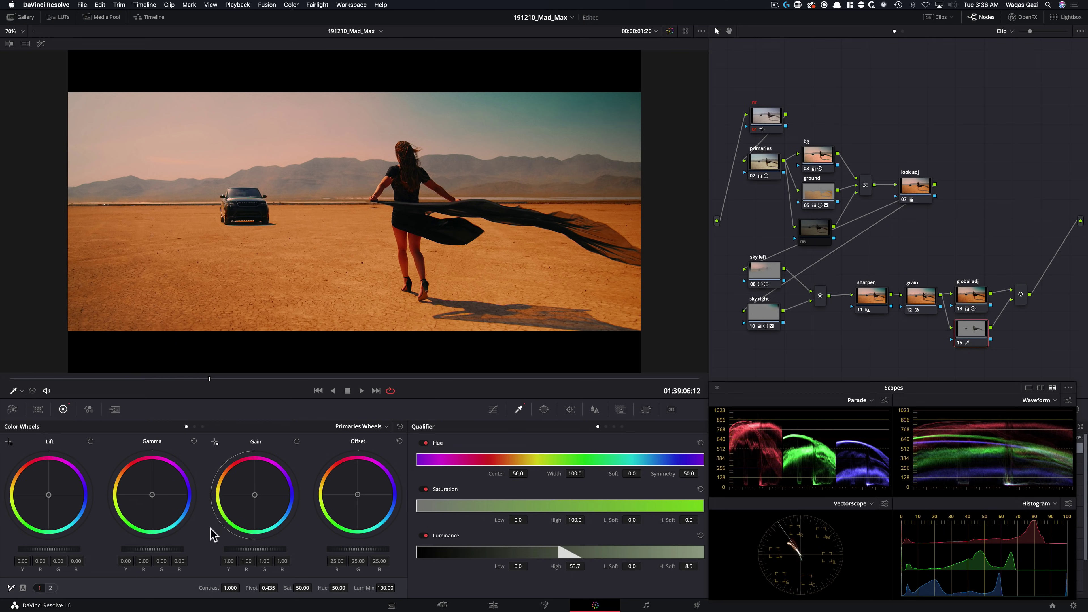
scroll(162, 511, "up", 2)
scroll(162, 510, "up", 3)
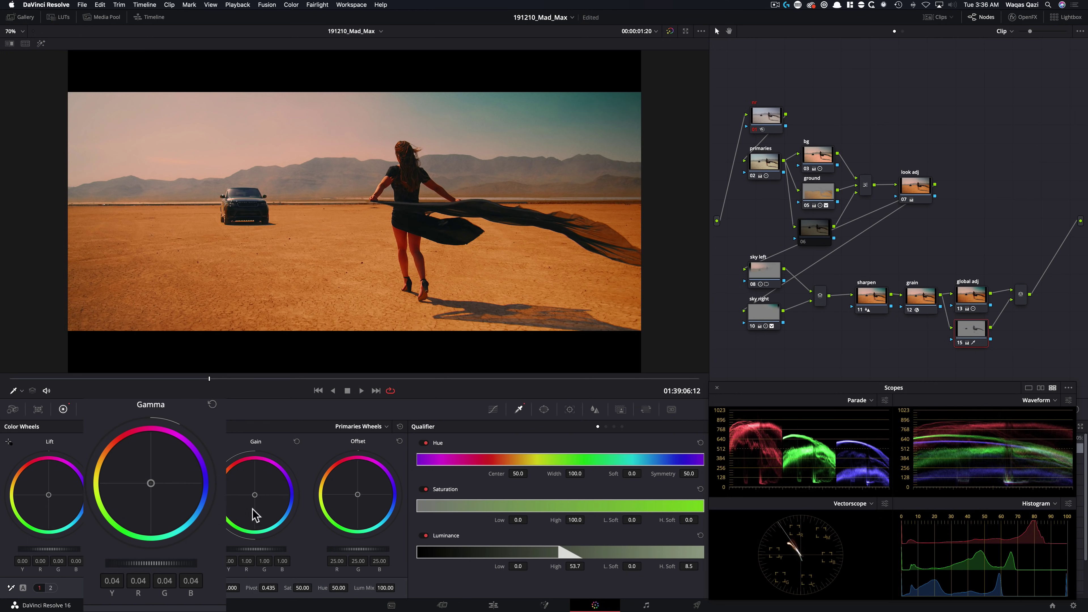
key("alt+z")
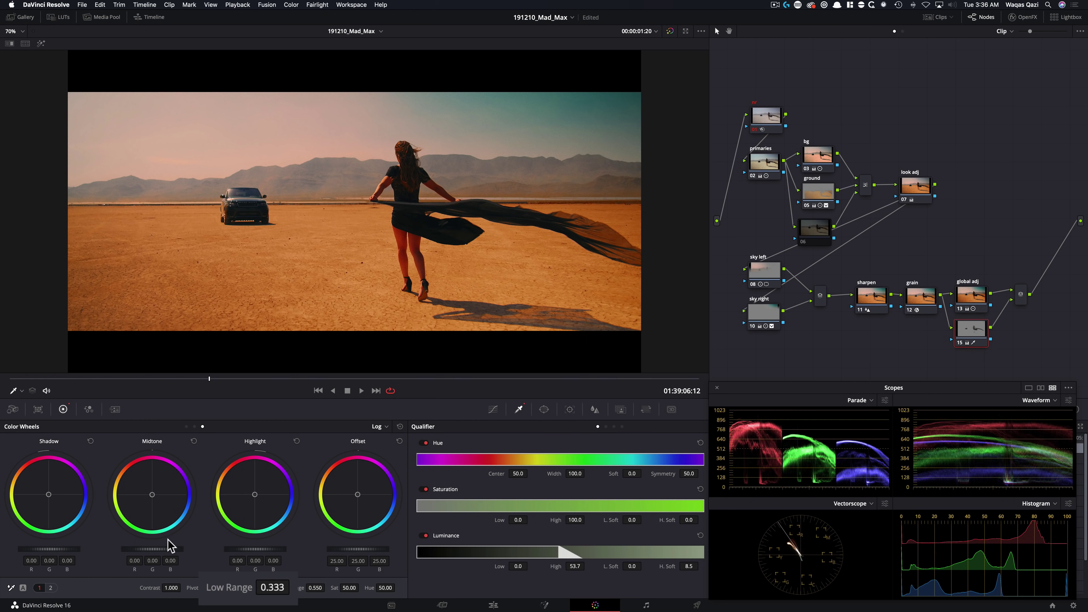
mouse_move(218, 559)
left_mouse_down()
mouse_move(201, 564)
mouse_move(213, 565)
left_mouse_up()
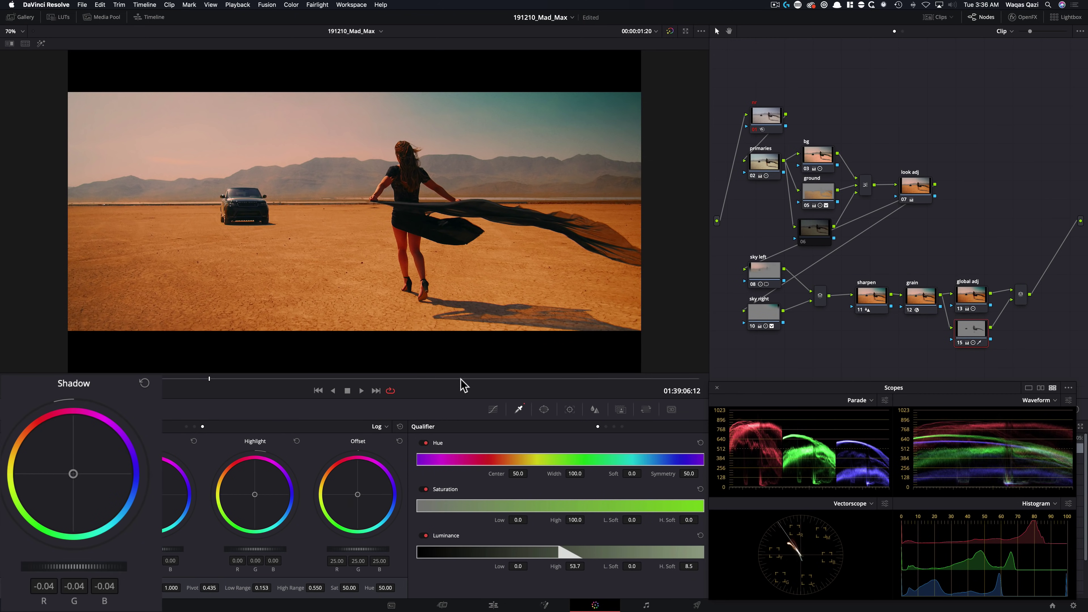
Compare the shot with the reference still, and toggle the dark-tones node off and on in an enlarged viewer.
key("alt+super+w")
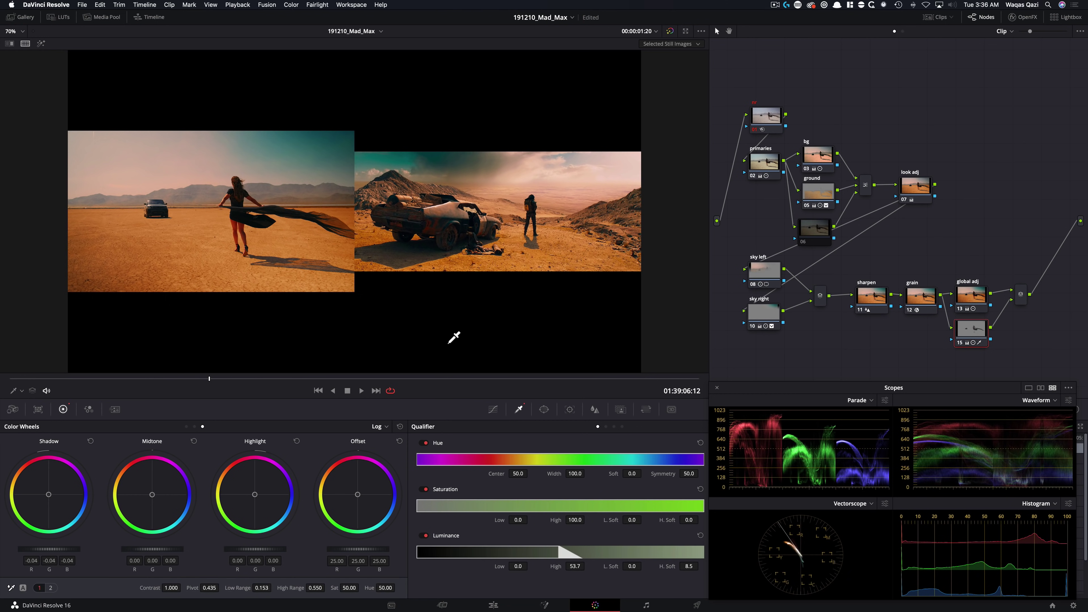
key("alt+super+w")
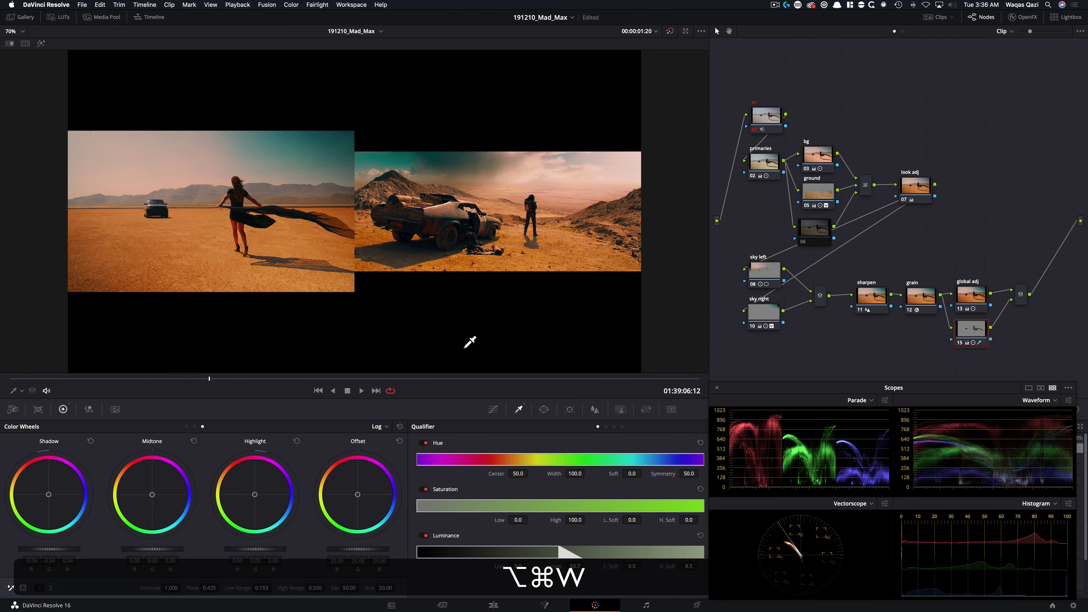
key("super+d")
key("shift+super+f")
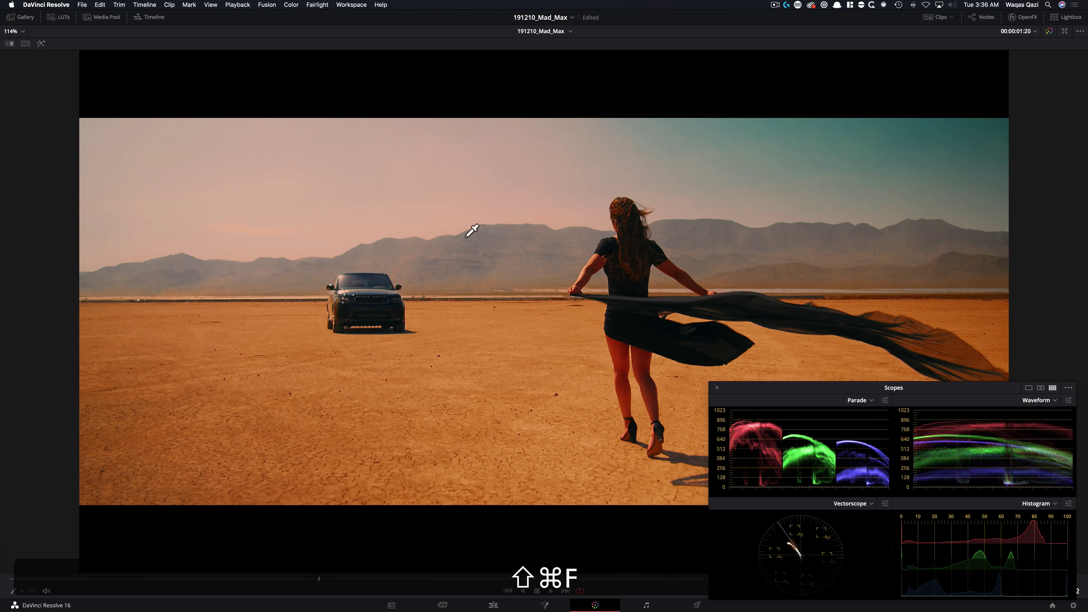
key("super+d")
key("super+d")
key("super+d")
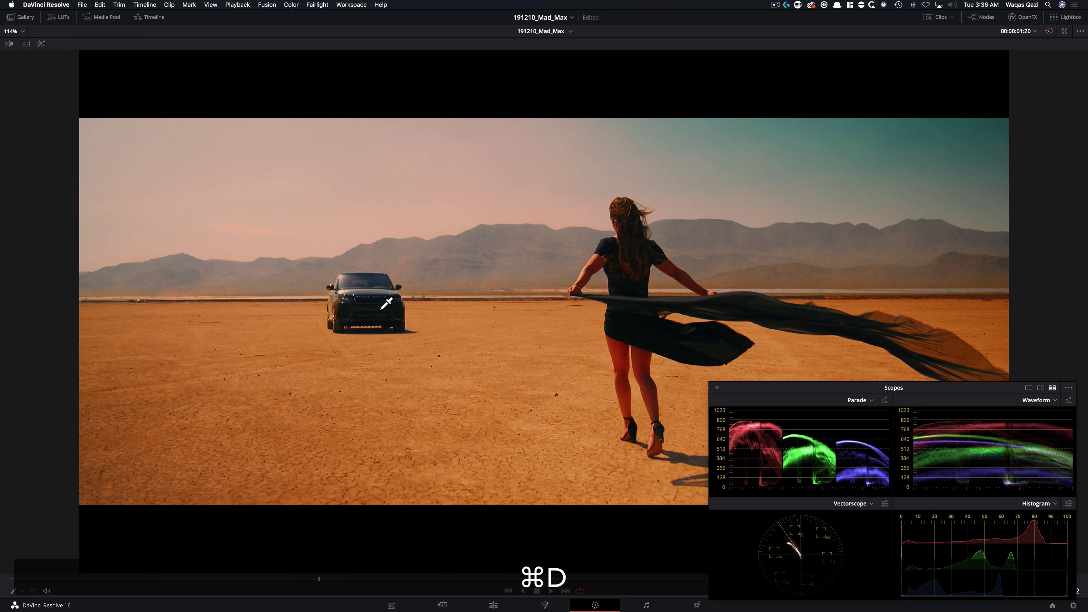
key("super+d")
key("super+shift+f")
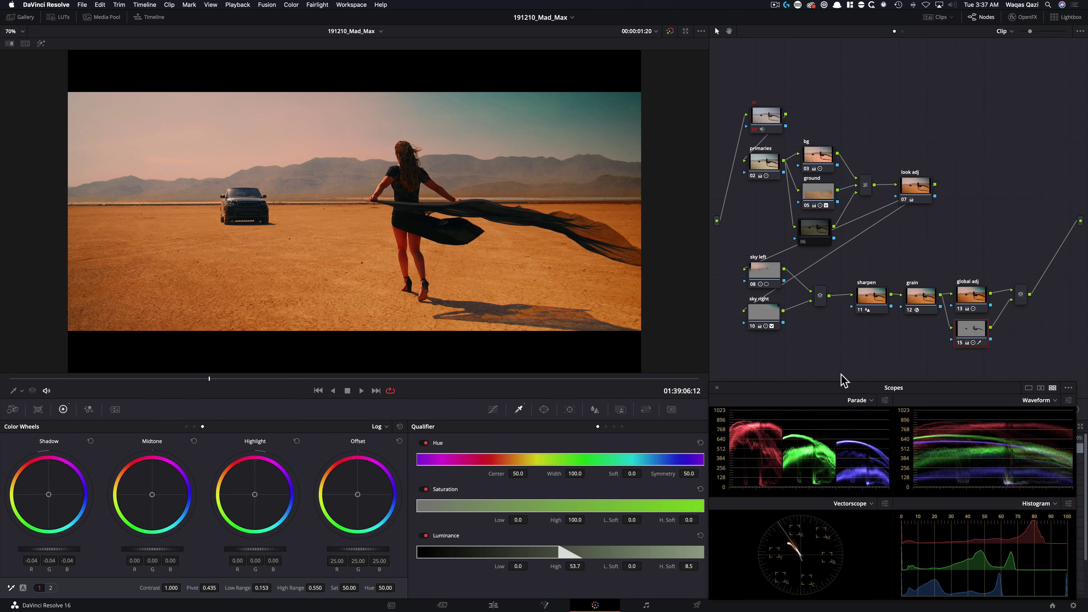
Add another parallel node and qualify the woman's skin from her legs in HSL, setting the matte's Blur Radius to 14.2.
key("alt+p")
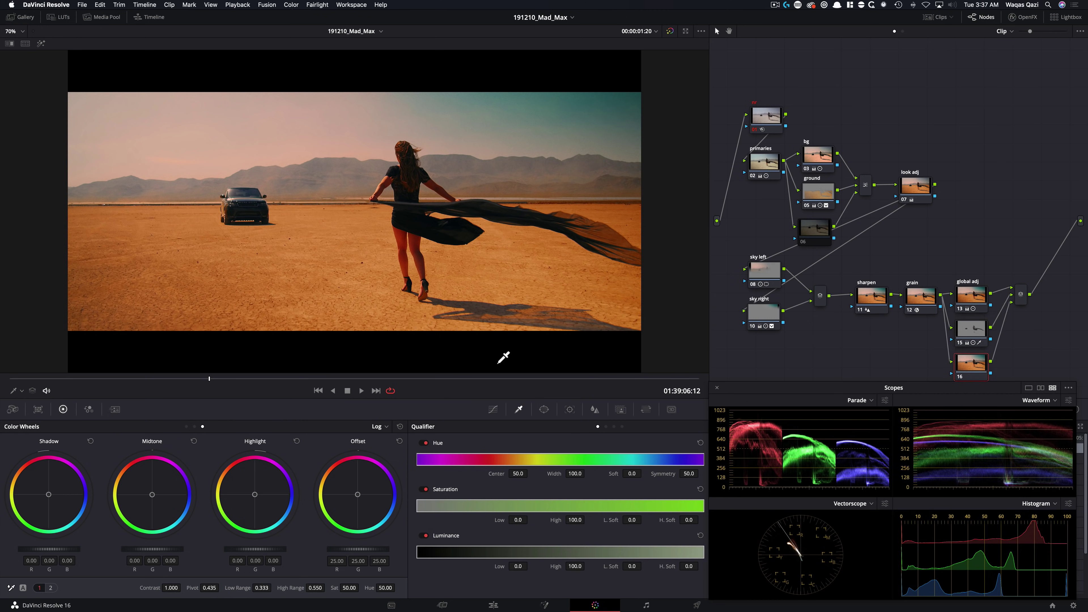
left_click(519, 410)
key("shift+h")
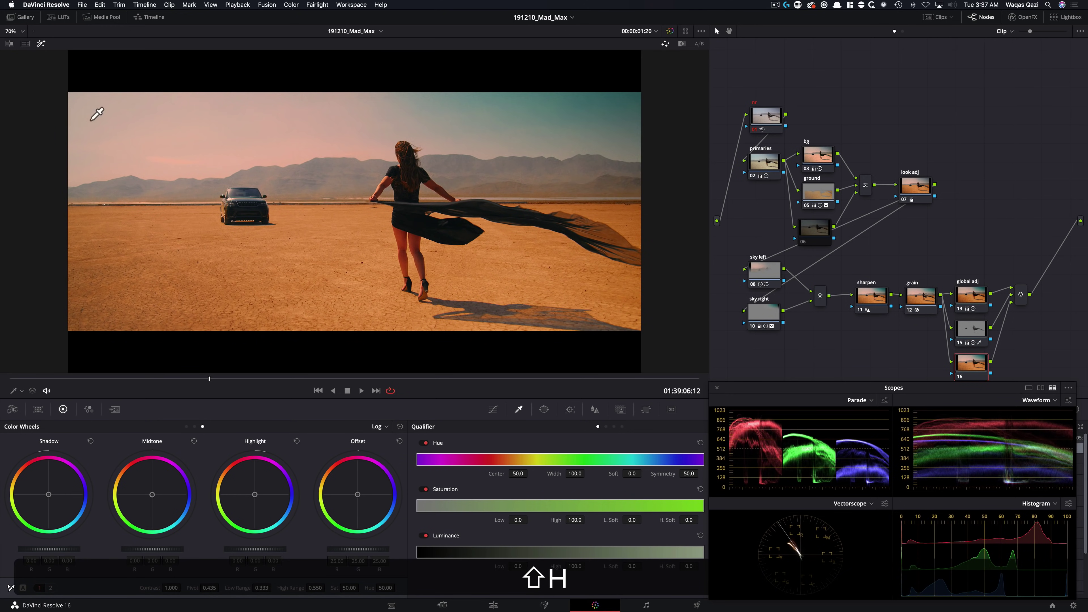
left_click_drag(779, 392, 748, 190)
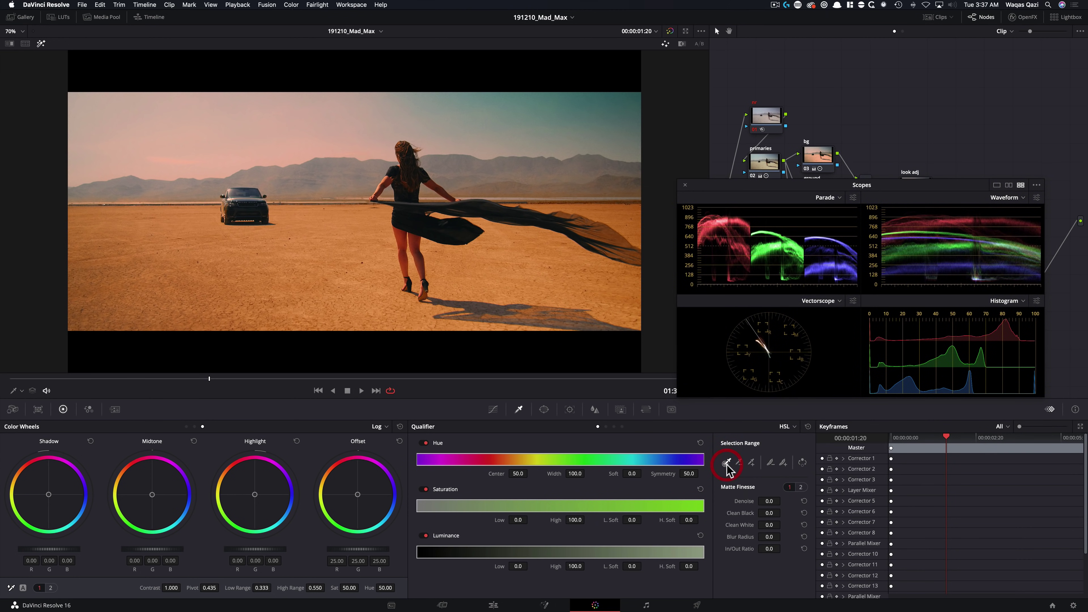
left_click_drag(406, 230, 406, 276)
left_click_drag(401, 237, 405, 271)
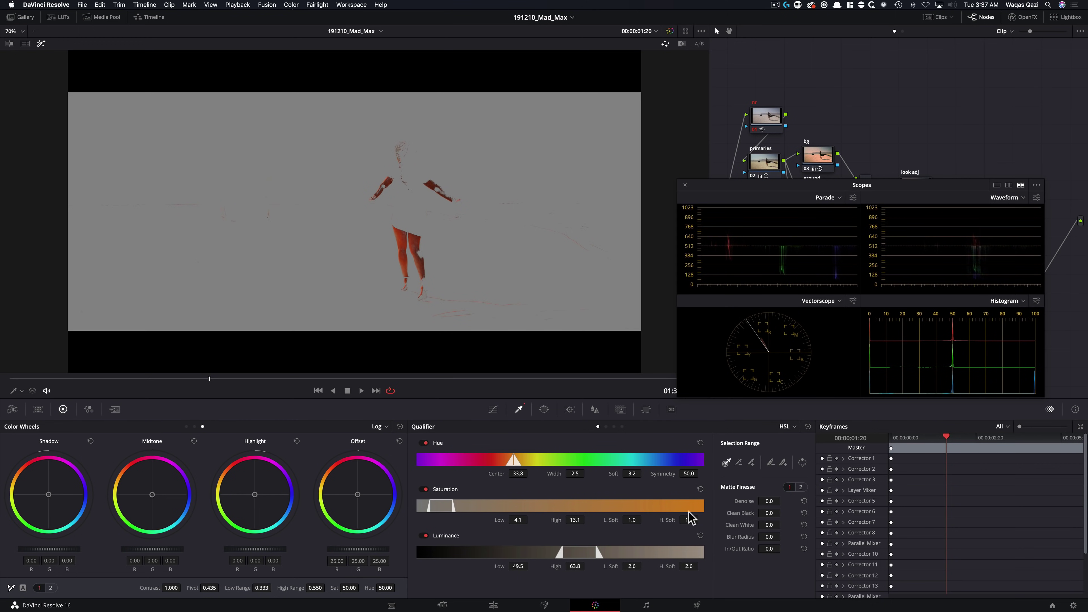
left_click_drag(939, 533, 940, 533)
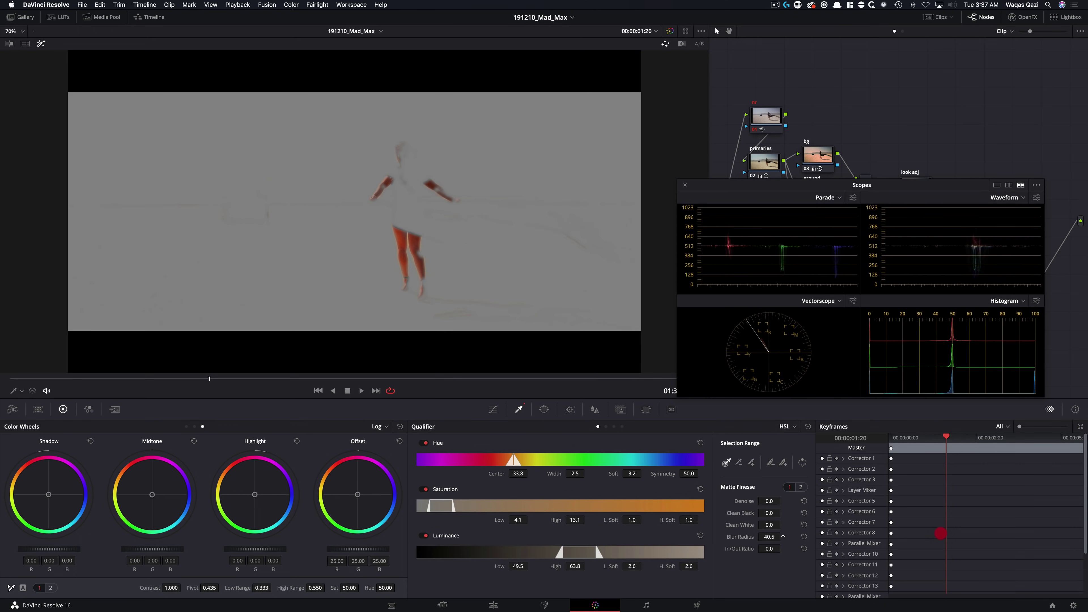
left_click_drag(807, 553, 821, 553)
key("shift+h")
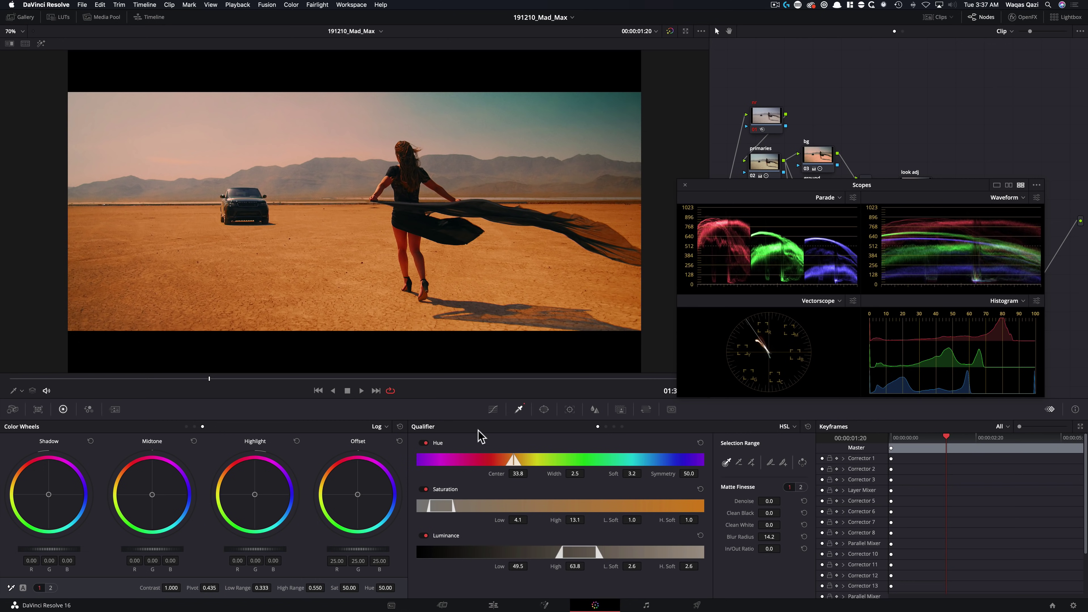
On the skin node, slightly raise the custom curve's lower midtones, set Sat to 41.65 and toggle the node to check it.
left_click(493, 409)
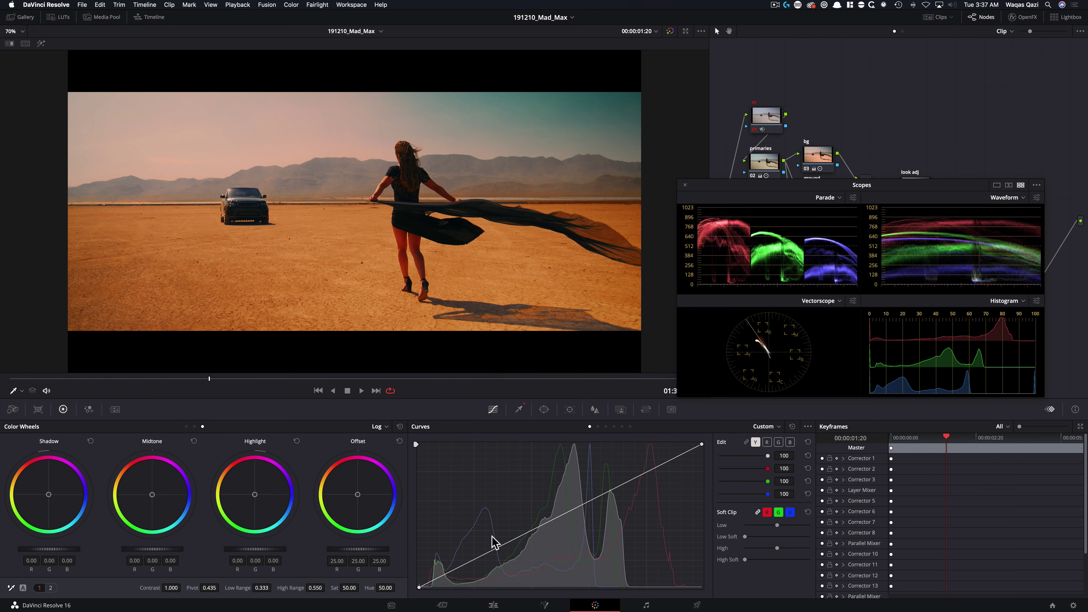
left_click_drag(437, 559, 441, 577)
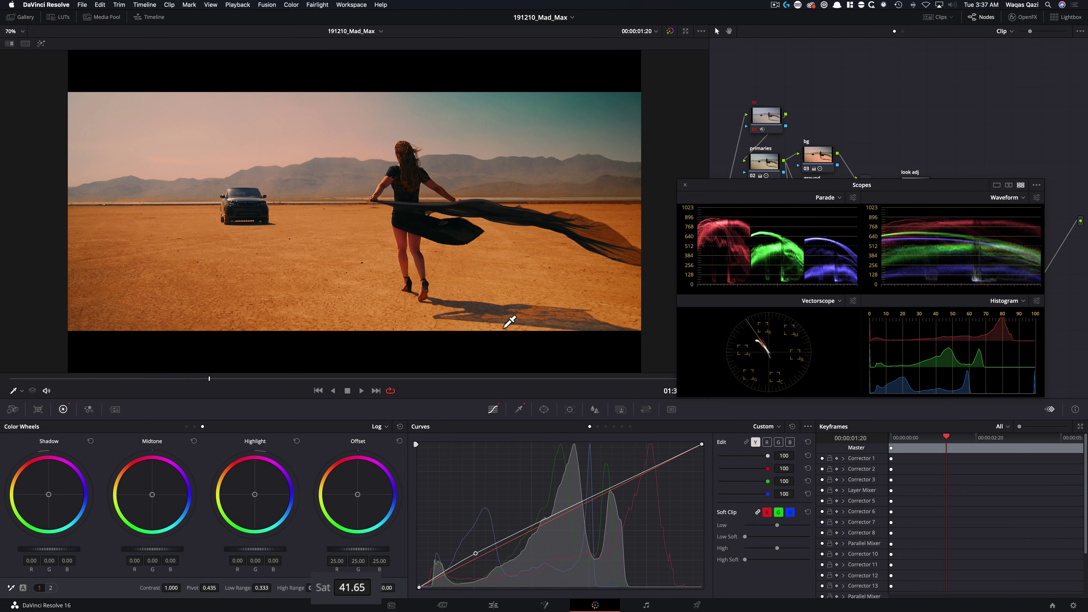
key("super+d")
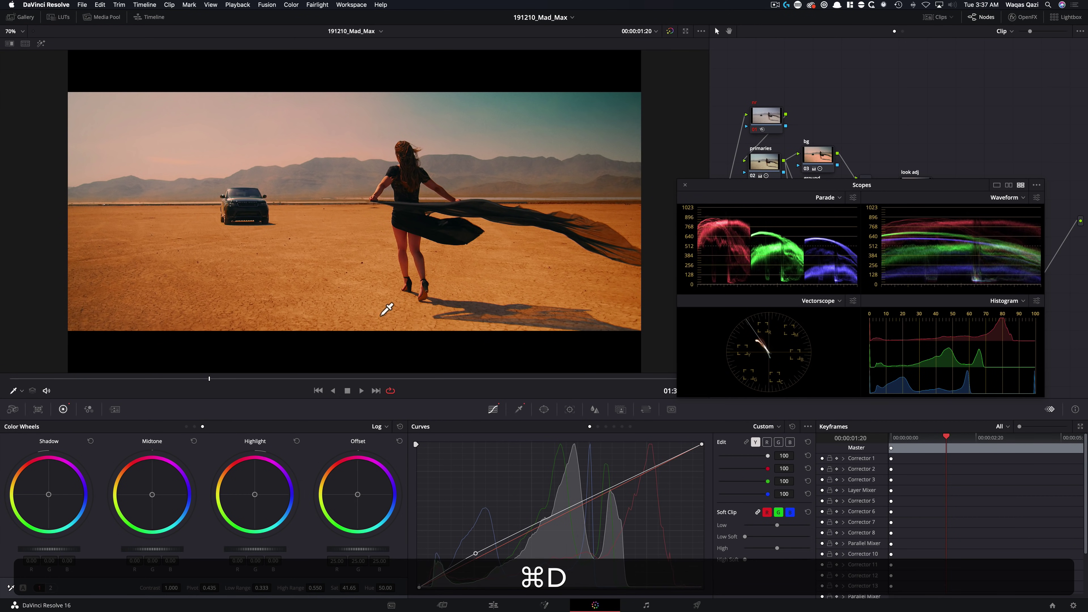
key("super+d")
Move to frame 00:00:02:16, toggle the skin node and compare the shot with the reference still as a wipe and side by side.
left_click_drag(207, 377, 300, 378)
key("super+d")
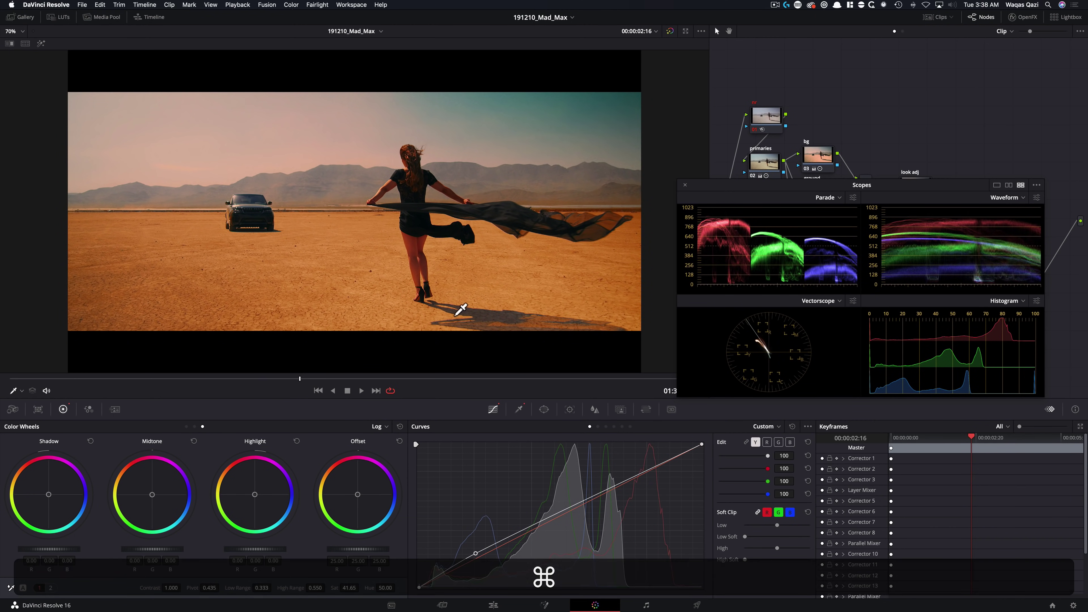
key("super+w")
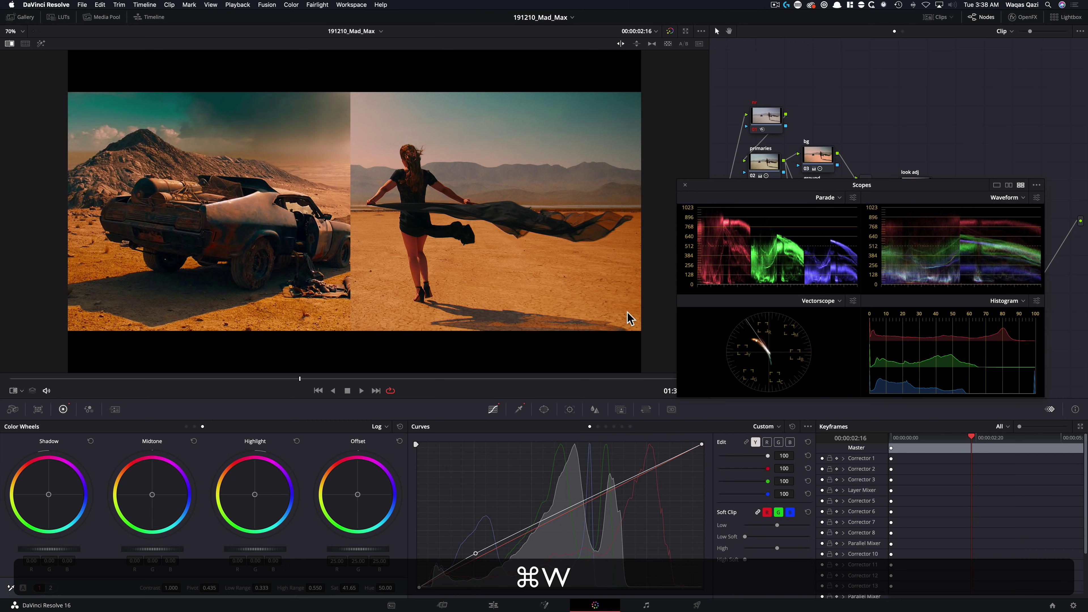
left_click_drag(753, 192, 727, 407)
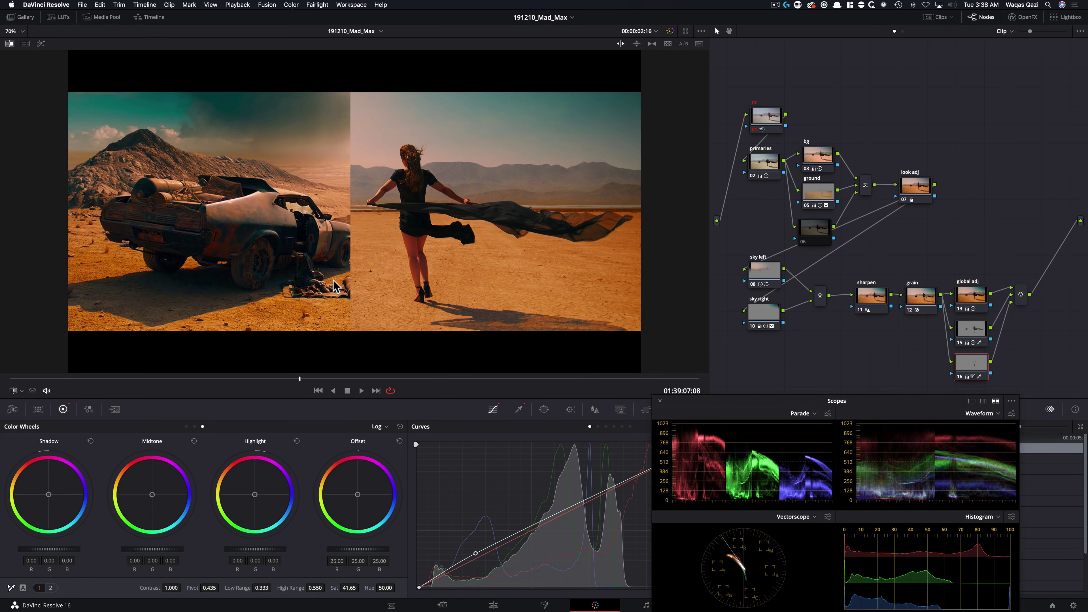
key("alt+w")
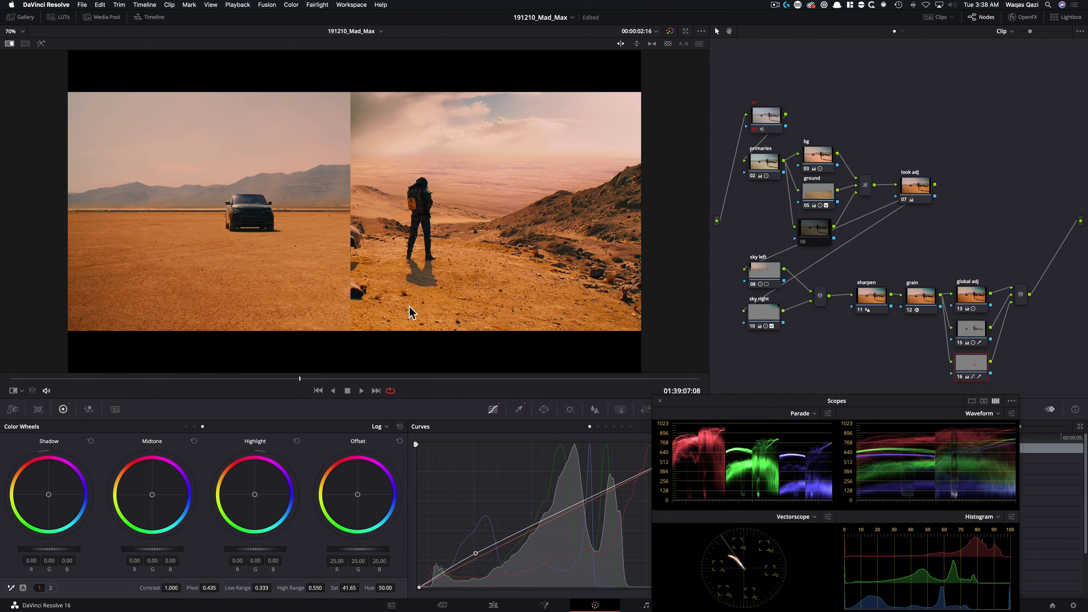
key("alt+super+w")
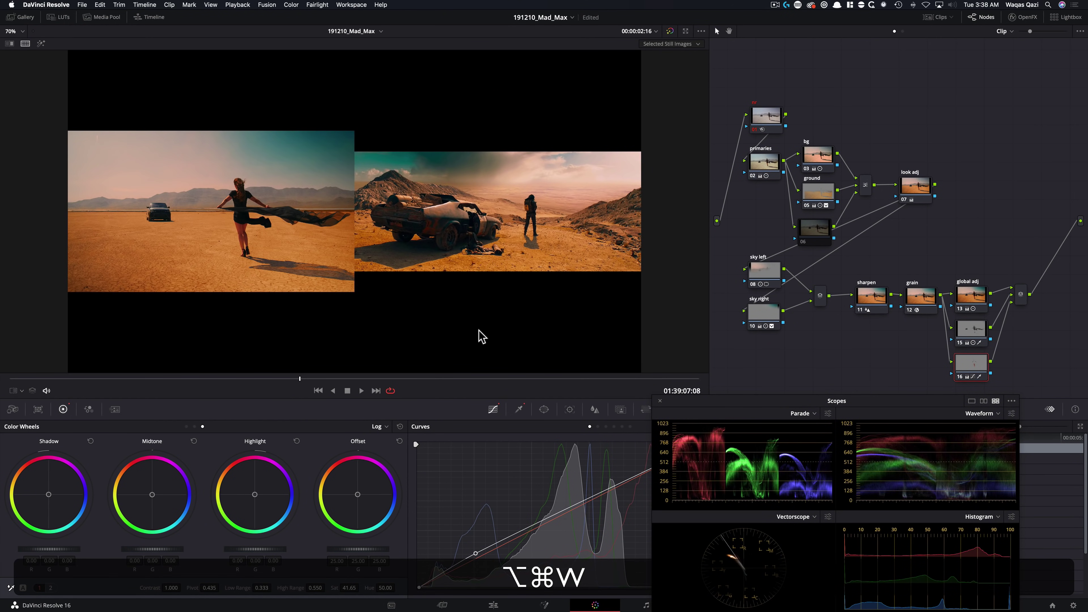
On the ground node, raise the bright end of the Lum Vs Sat curve, anchor its midtones near 0.45 luminance and check before and after.
left_click(815, 199)
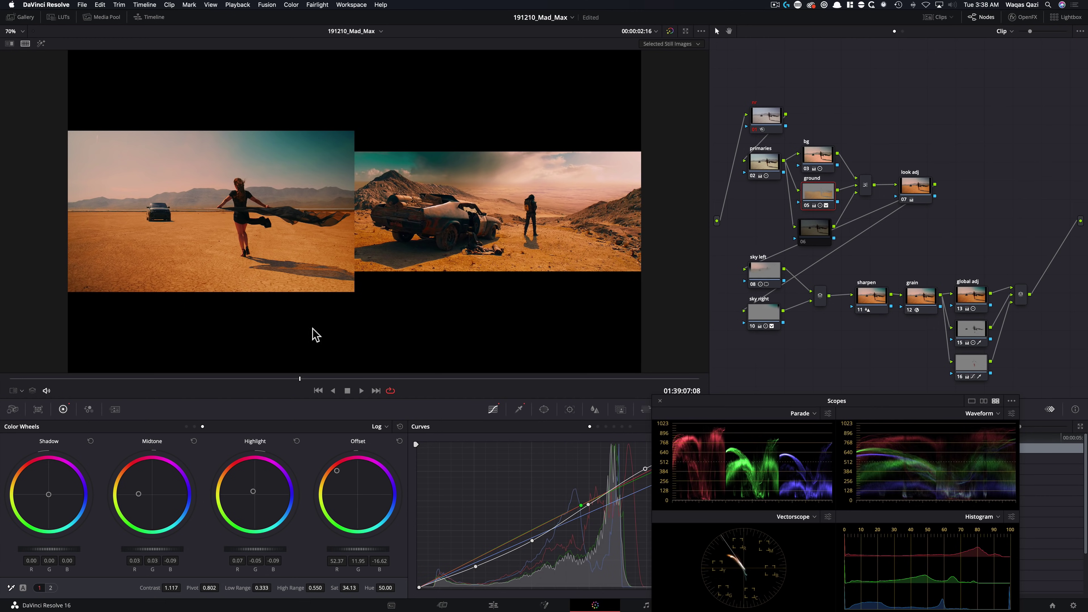
left_click_drag(703, 407, 743, 161)
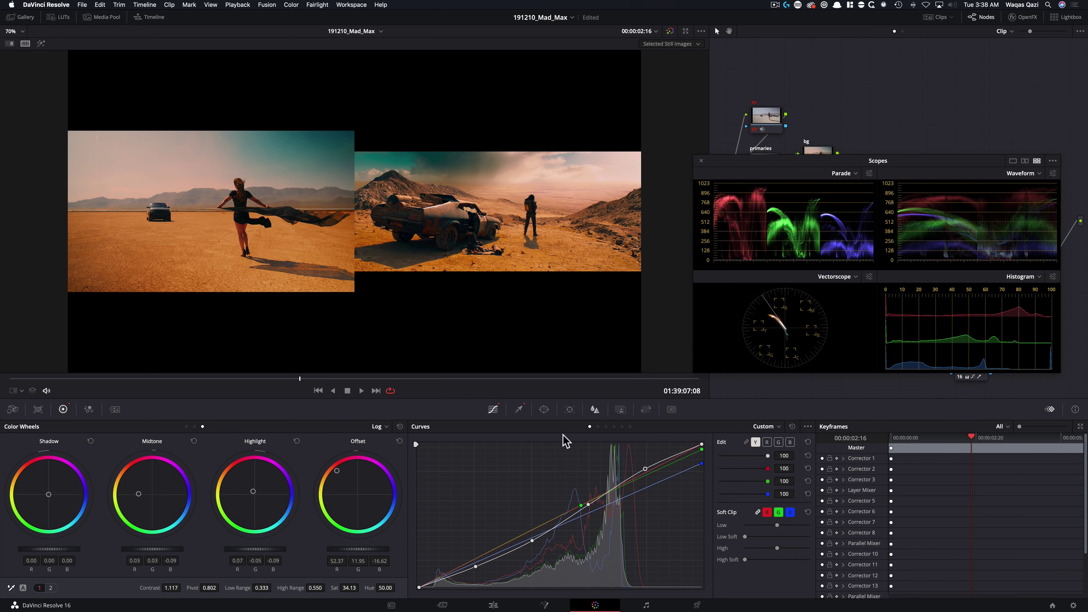
left_click(629, 426)
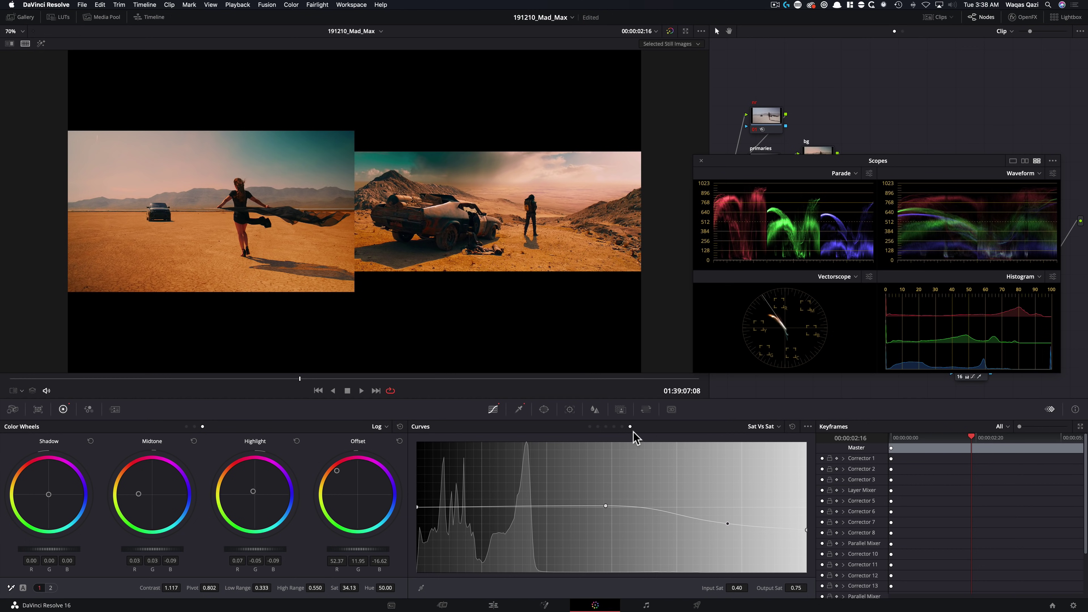
left_click(622, 427)
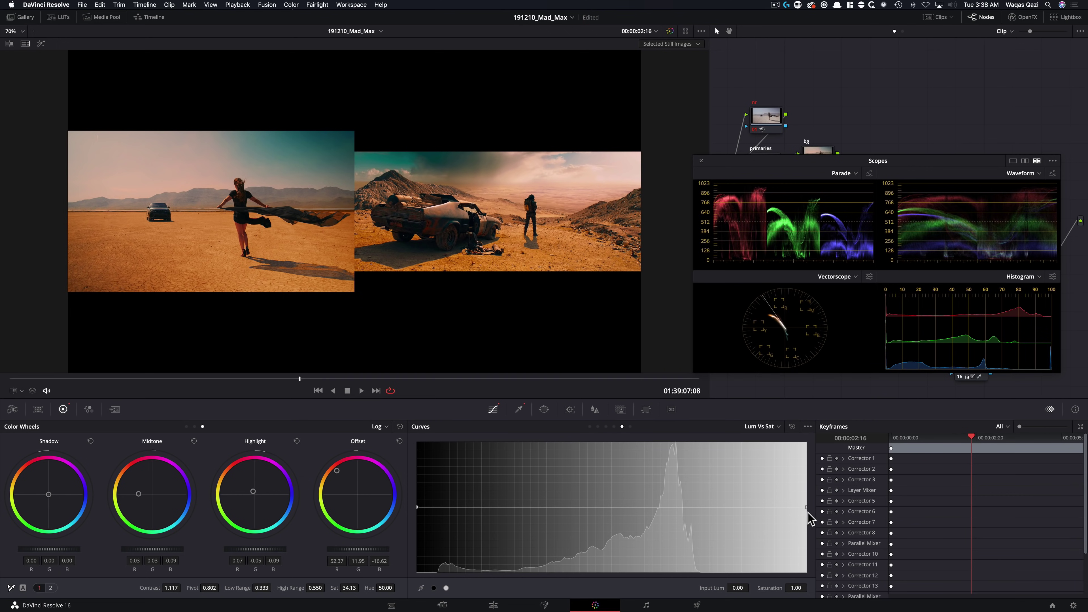
left_click_drag(806, 506, 800, 474)
left_click_drag(936, 434, 938, 444)
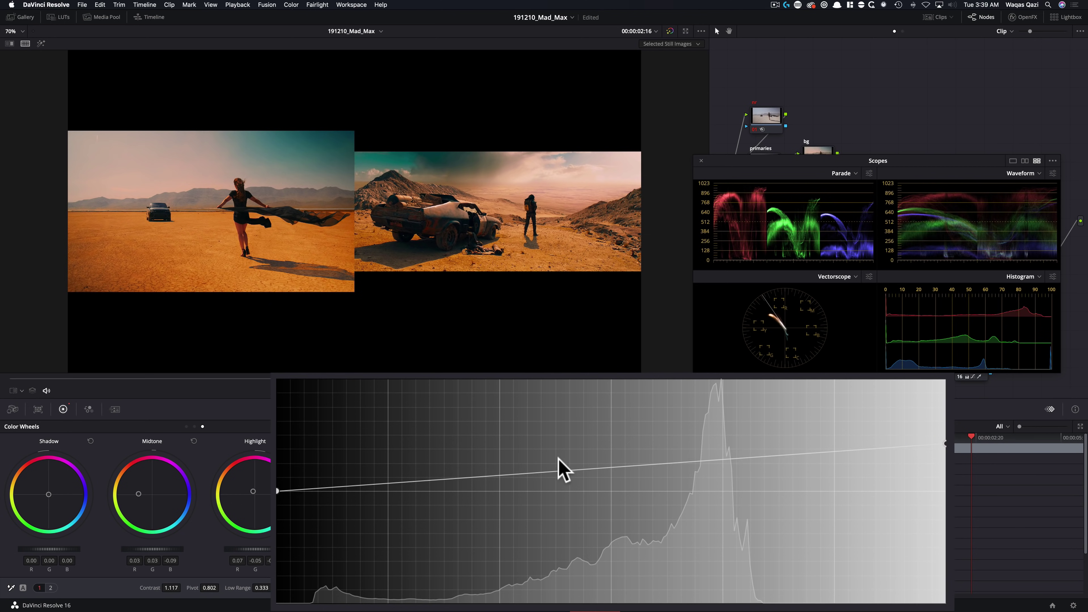
left_click_drag(579, 470, 579, 490)
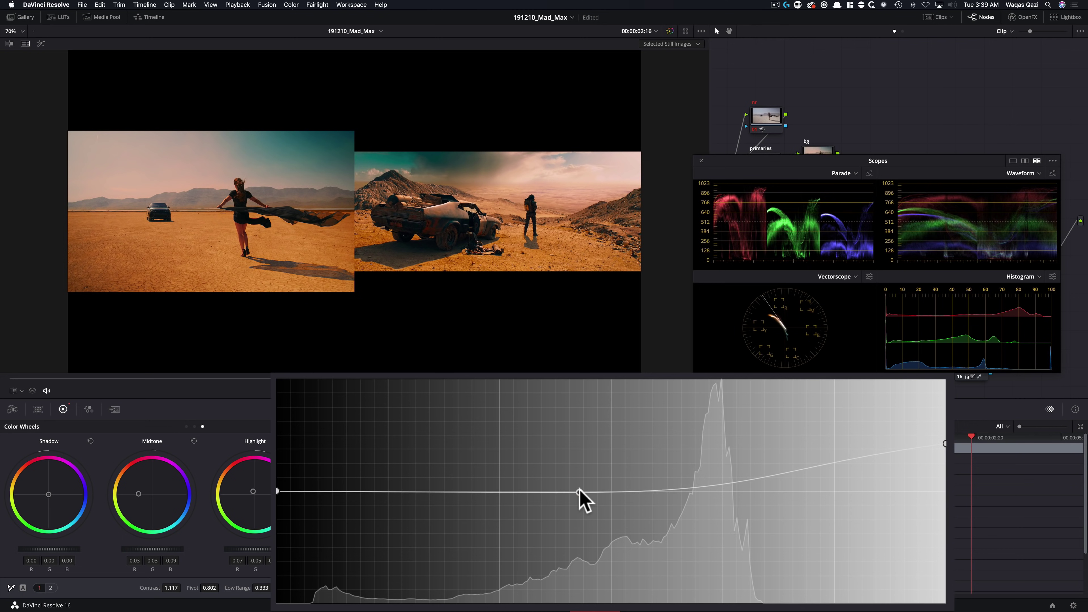
left_click(579, 490)
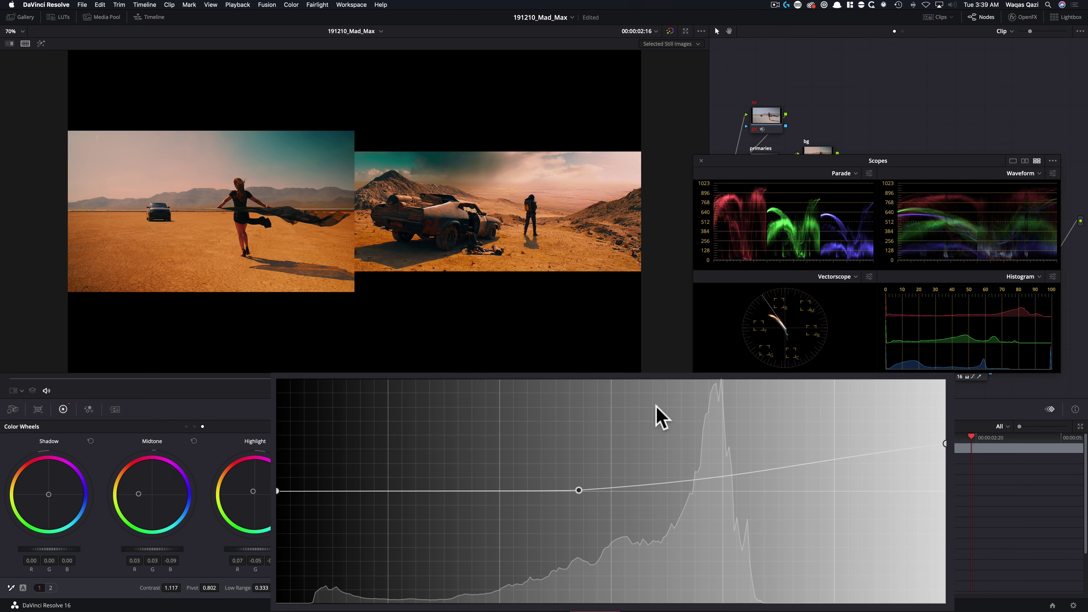
key("super+z")
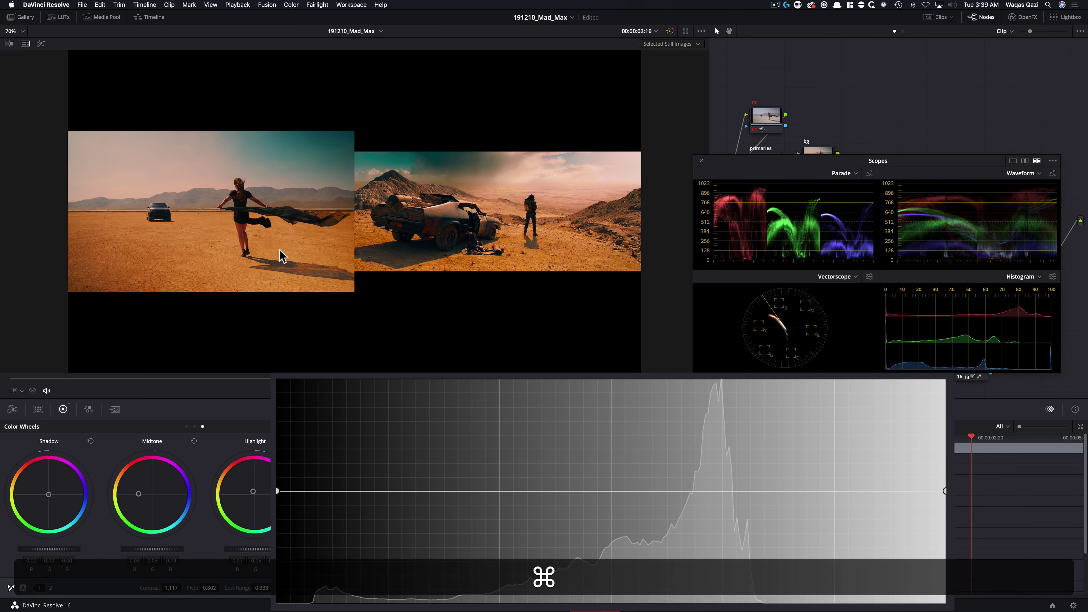
key("super+z")
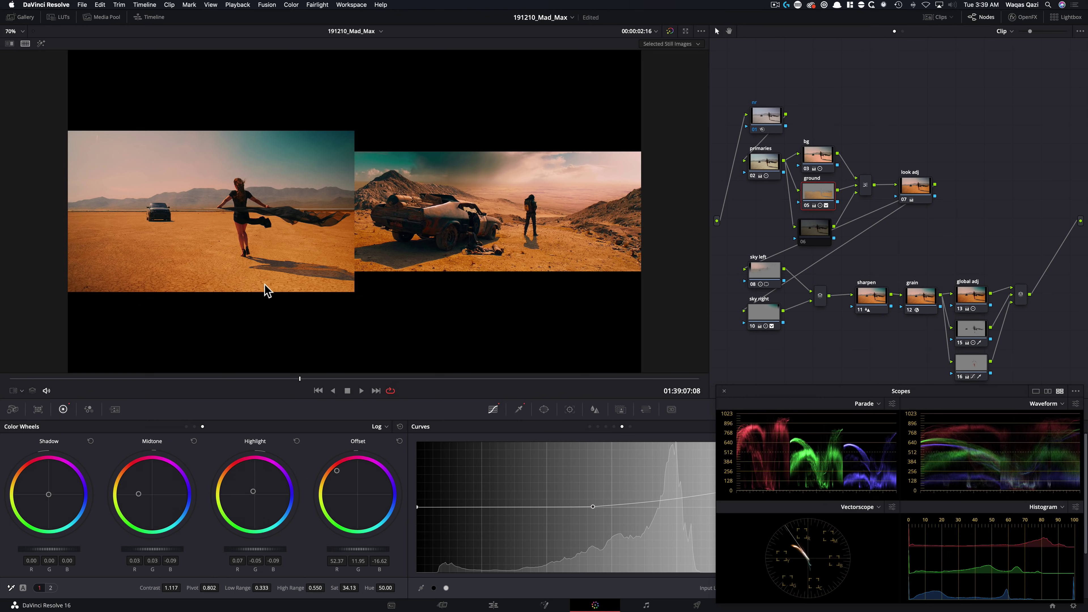
Toggle the ground node to judge its effect and set its Sat to 31.03.
left_click(485, 407)
left_click(590, 427)
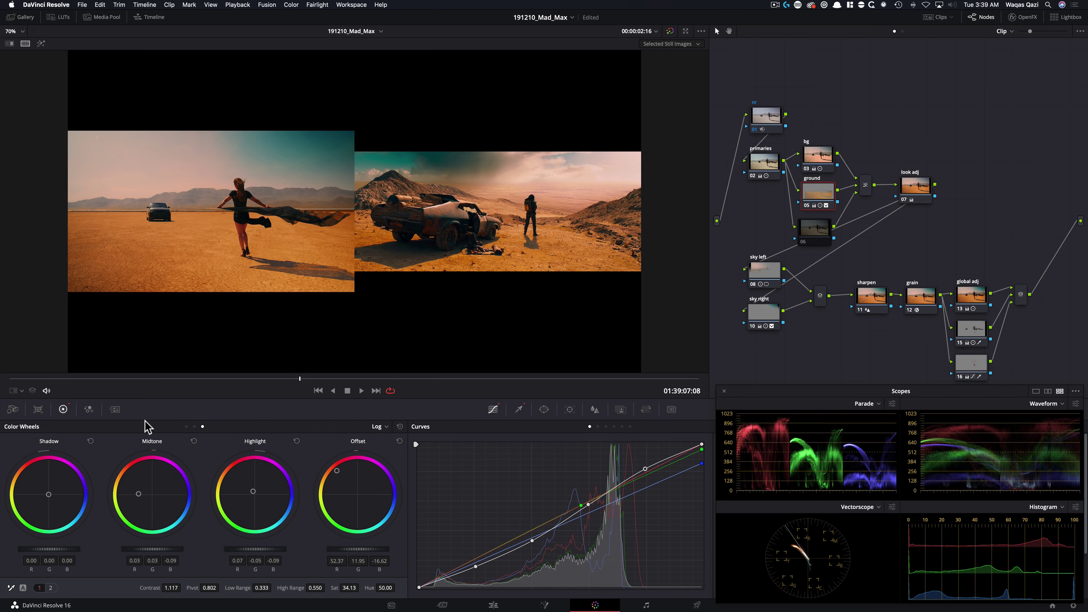
left_click(194, 427)
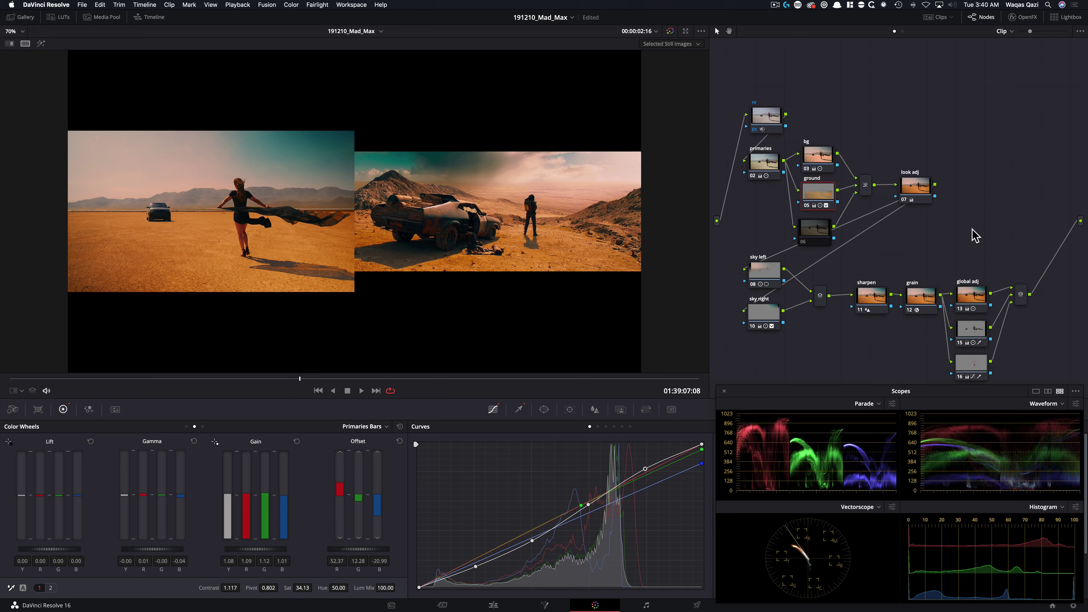
key("super+d")
key("super+d")
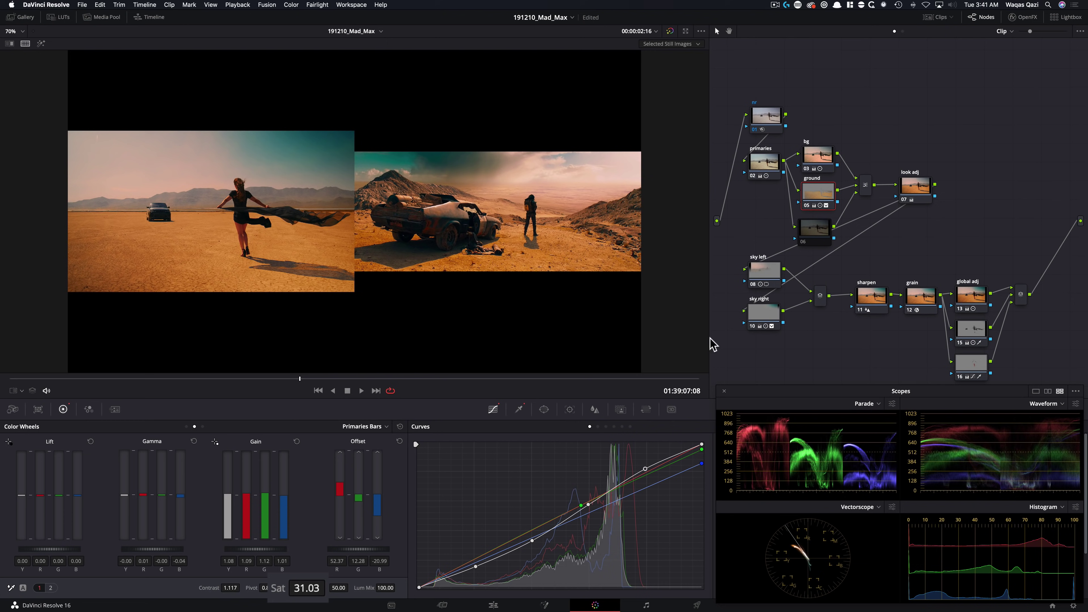
left_click_drag(768, 389, 768, 390)
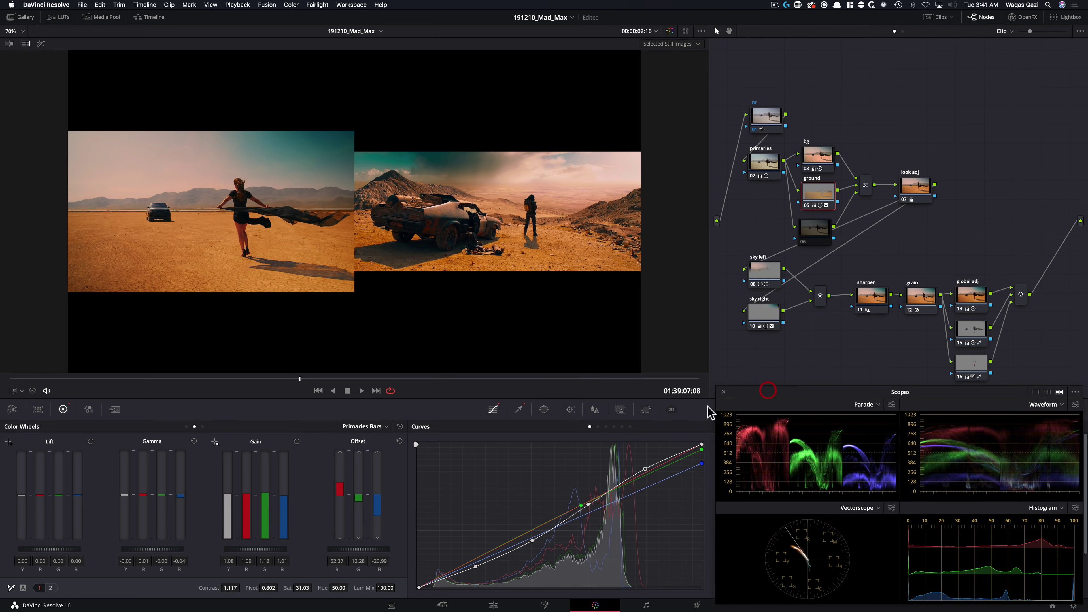
Lower the dark end of the ground node's Lum Vs Sat curve to 0.69 saturation and toggle the node to check it.
left_click(630, 426)
left_click(621, 426)
left_click_drag(779, 393, 716, 161)
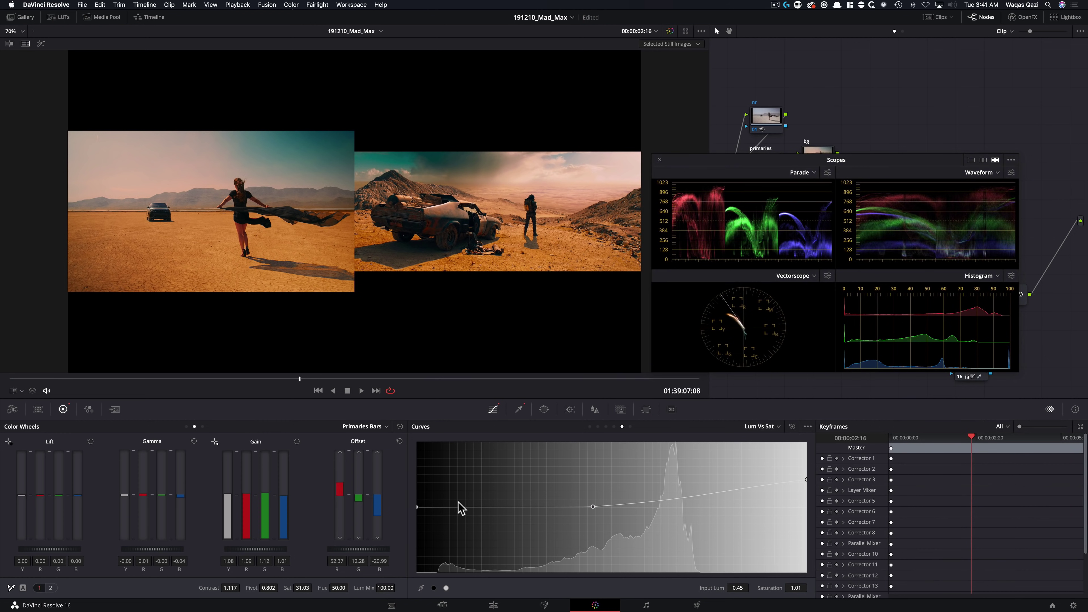
left_click_drag(417, 506, 416, 527)
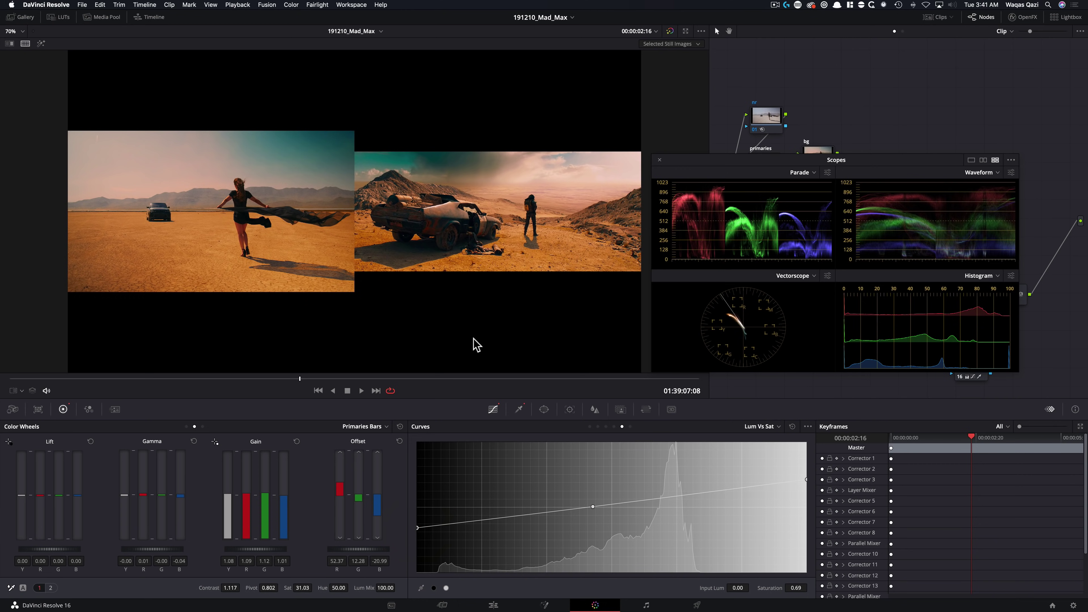
key("super+d")
key("super+d")
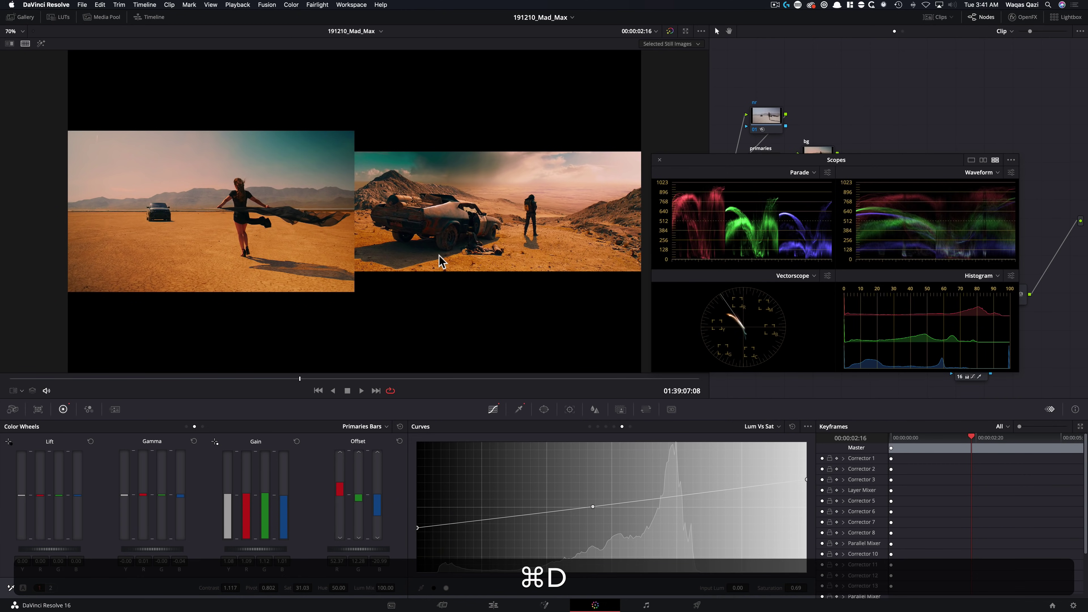
Compare the shot with the reference still in an enlarged viewer, side by side and as a wipe, toggling the ground node.
left_click_drag(718, 173, 781, 406)
key("shift+f")
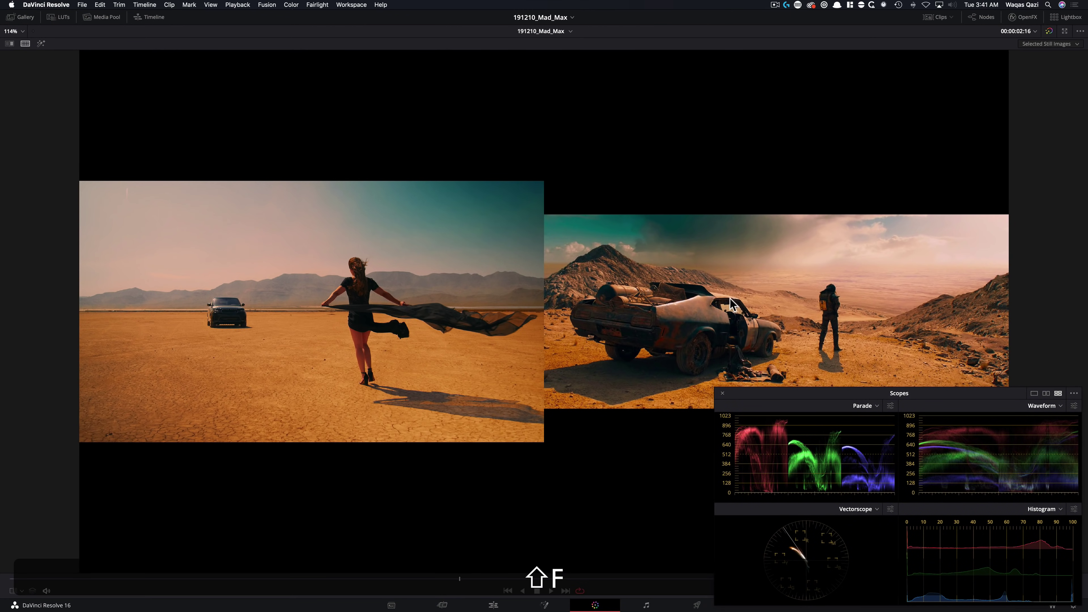
key("super+w")
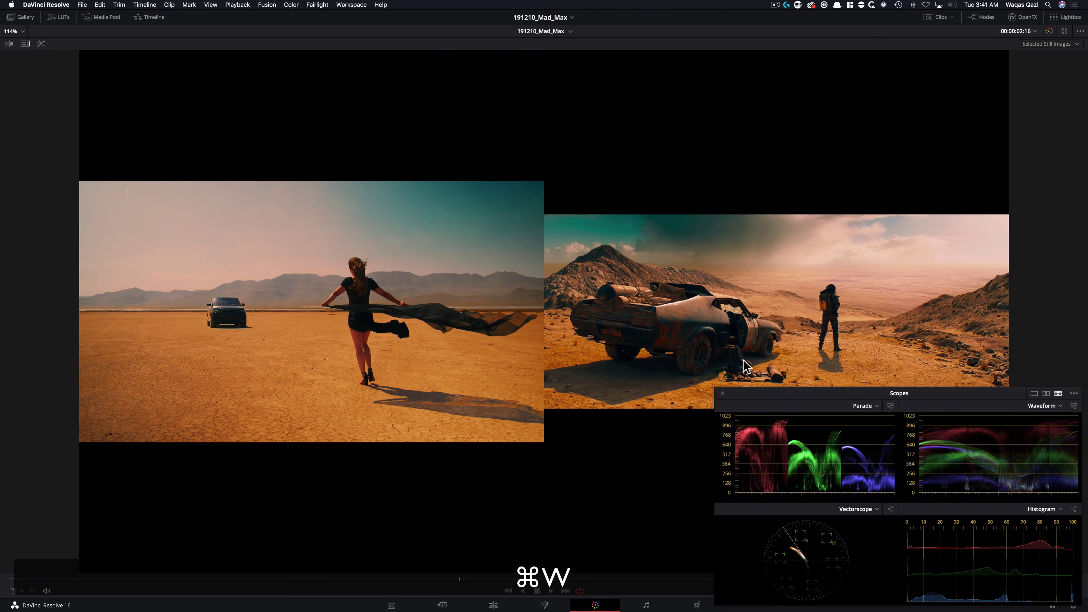
key("super+w")
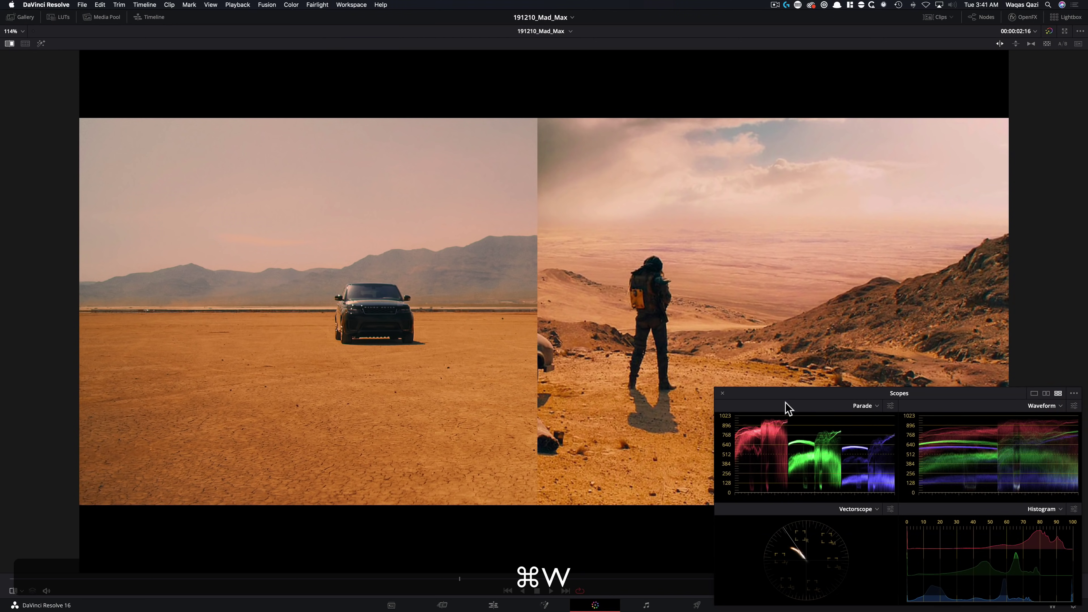
key("super+d")
key("super+d")
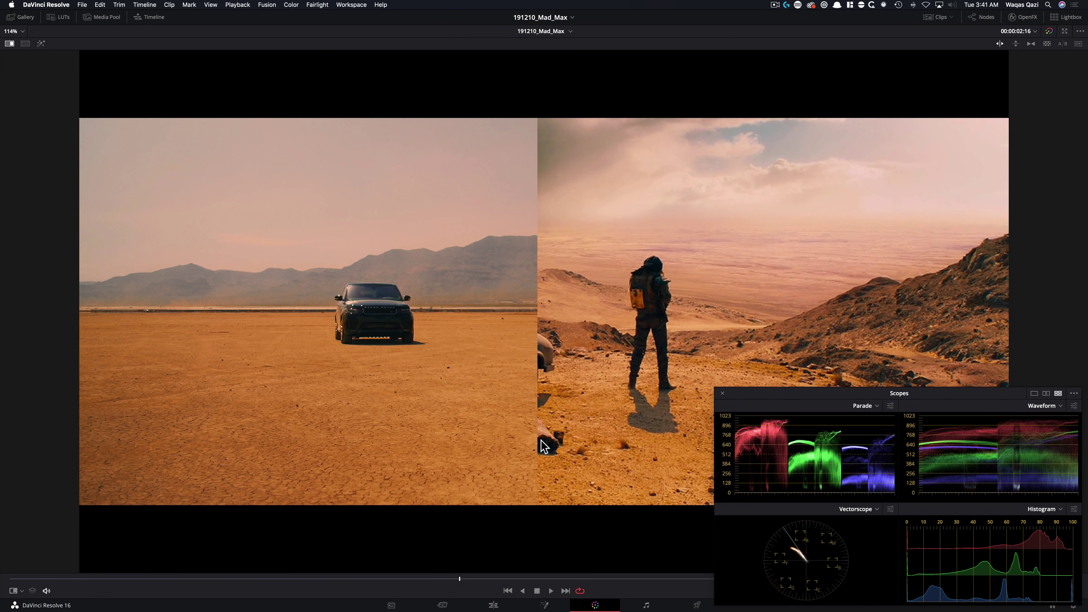
key("alt")
key("super+w")
key("super+w")
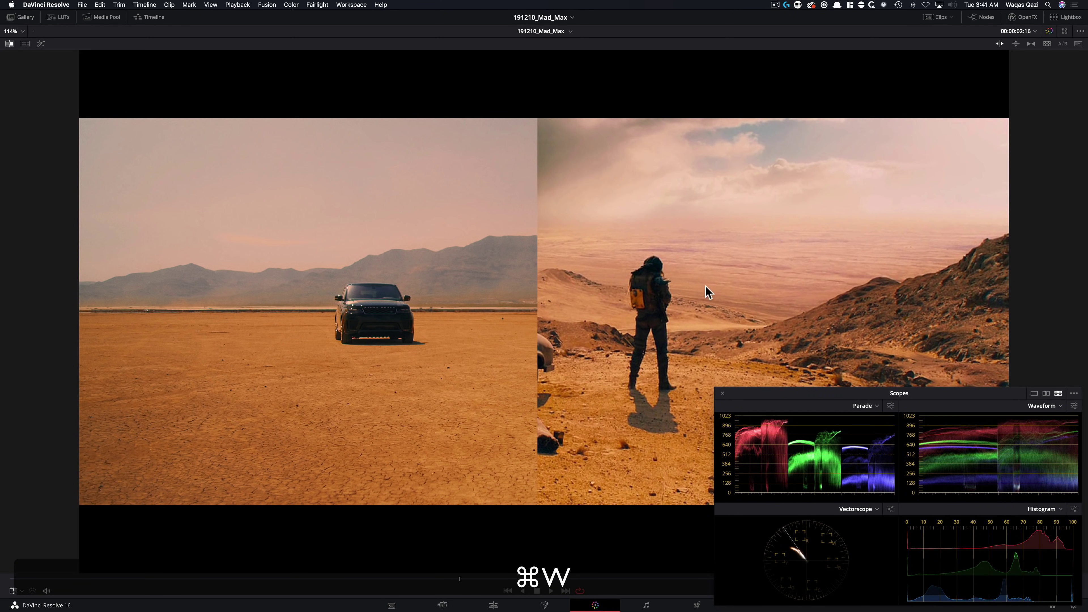
Return the viewer to its normal size and nudge the sky left node's circular window slightly.
key("shift")
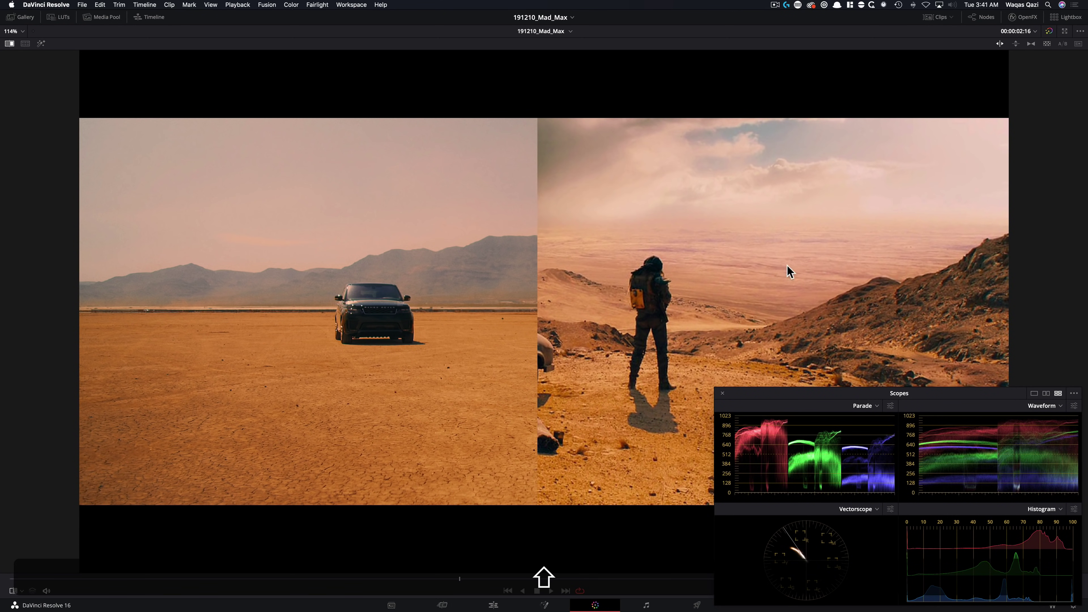
key("shift+f")
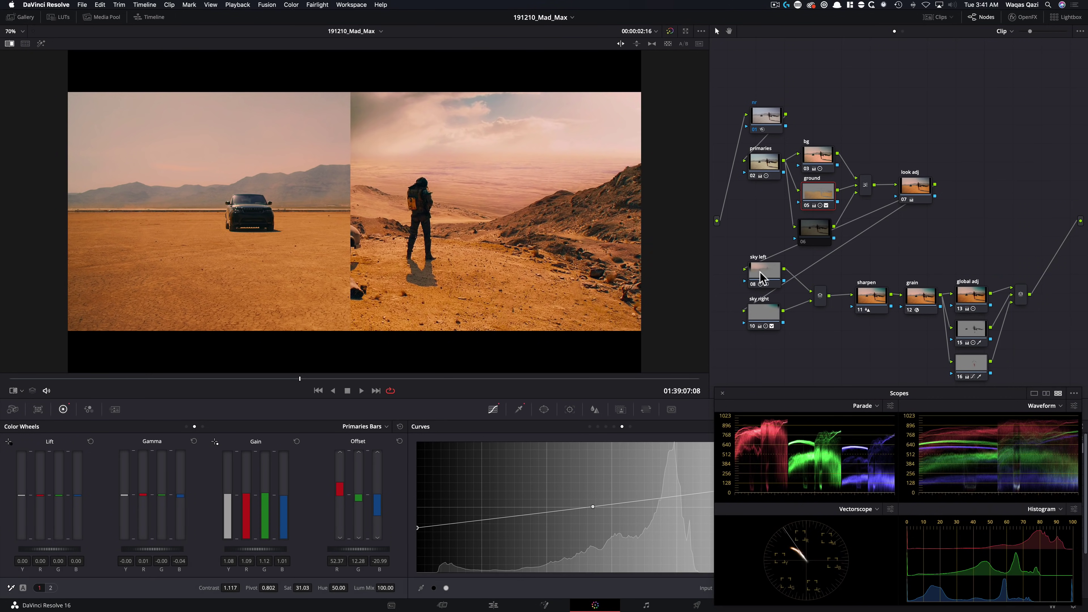
left_click(764, 279)
key("shift+f")
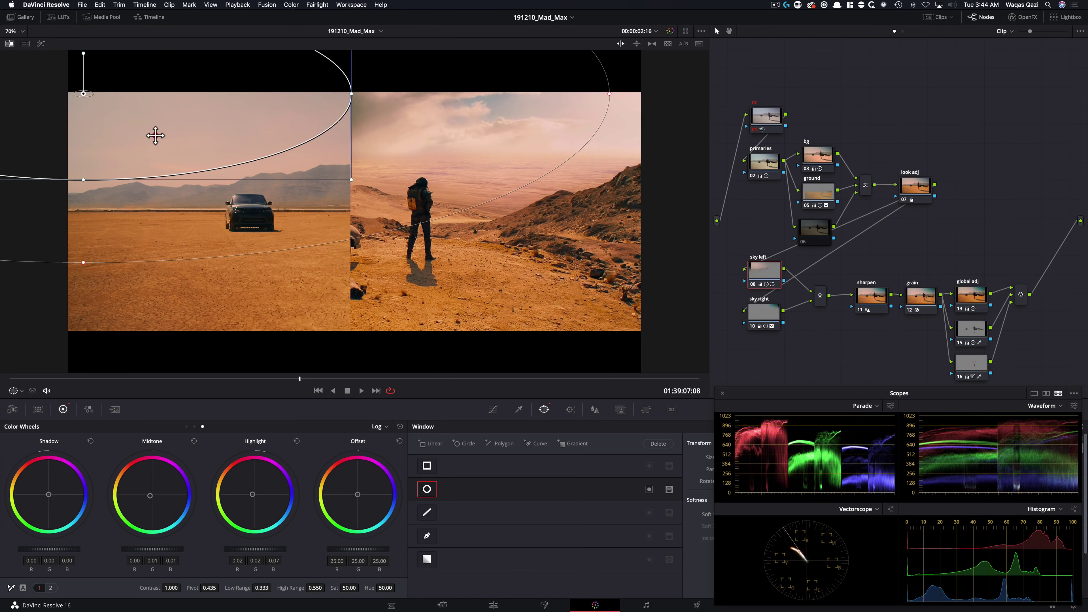
left_click_drag(155, 136, 164, 141)
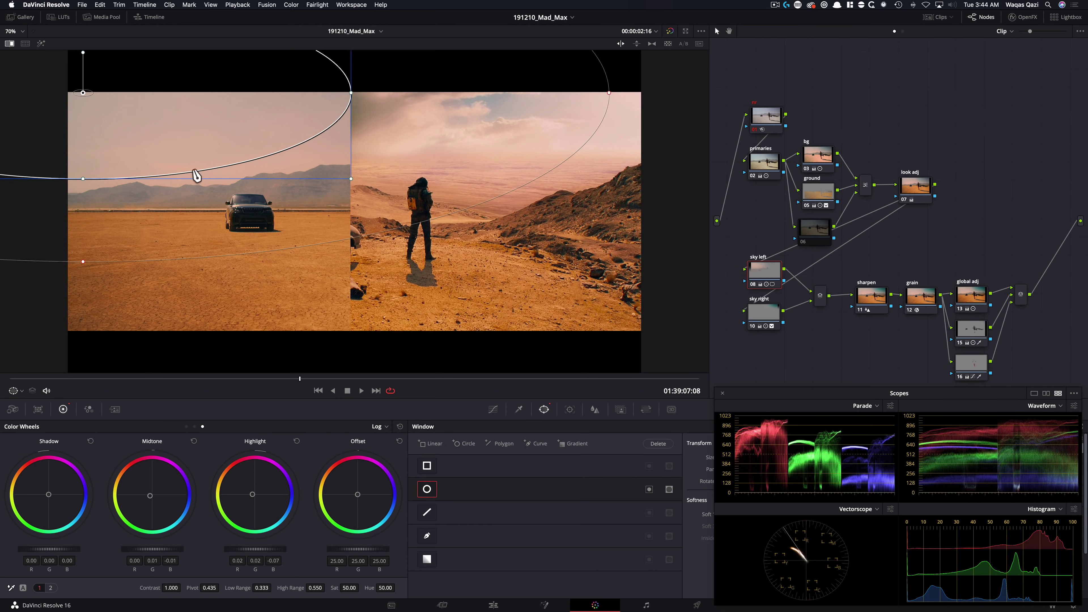
On the sky left node's custom curve, link the channels, pull the white point inward to brighten the sky, and check before and after.
key("alt+z")
key("alt+c")
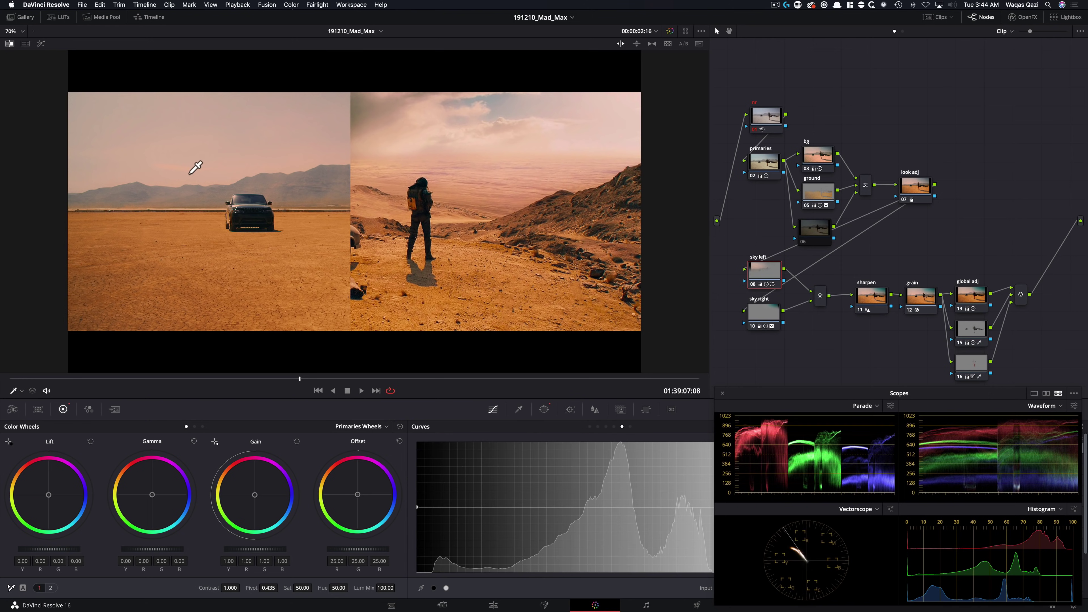
left_click(589, 426)
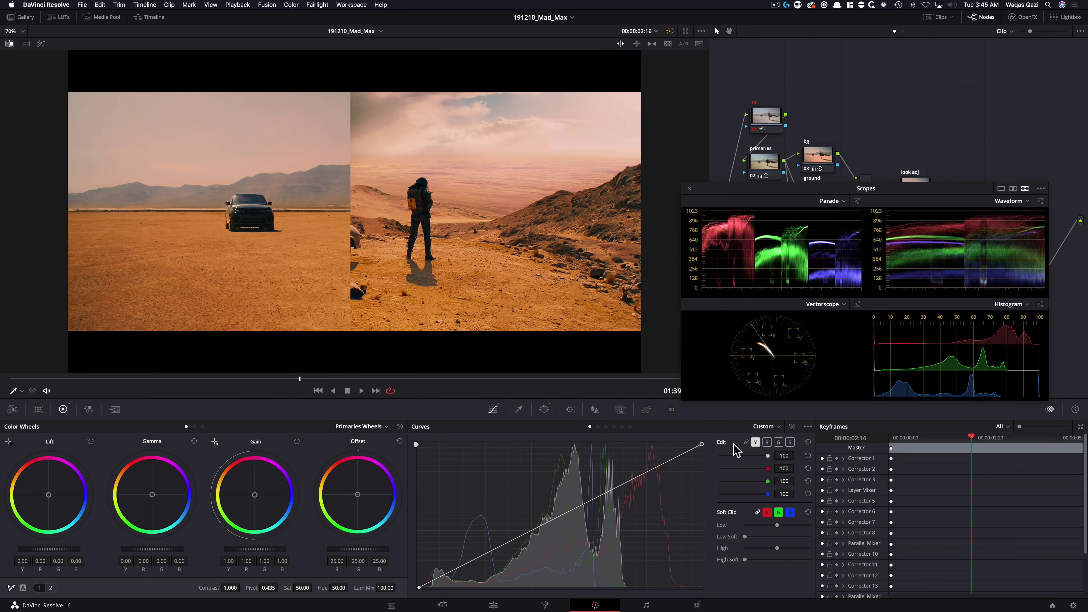
left_click(746, 442)
left_click_drag(698, 447, 668, 448)
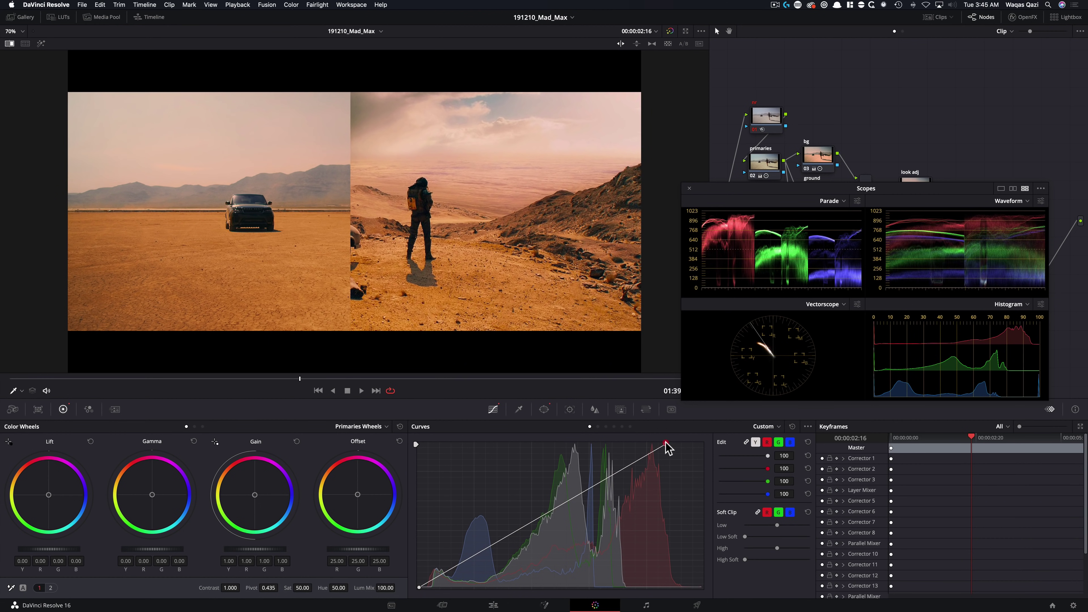
left_click_drag(668, 448, 659, 450)
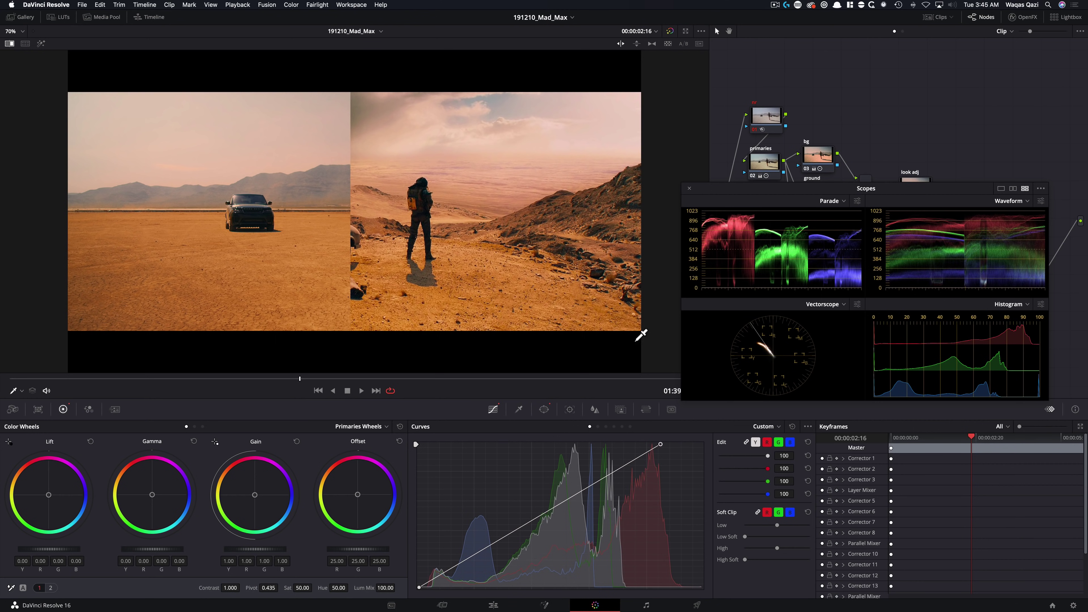
left_click_drag(655, 444, 656, 442)
key("super+d")
key("super+d")
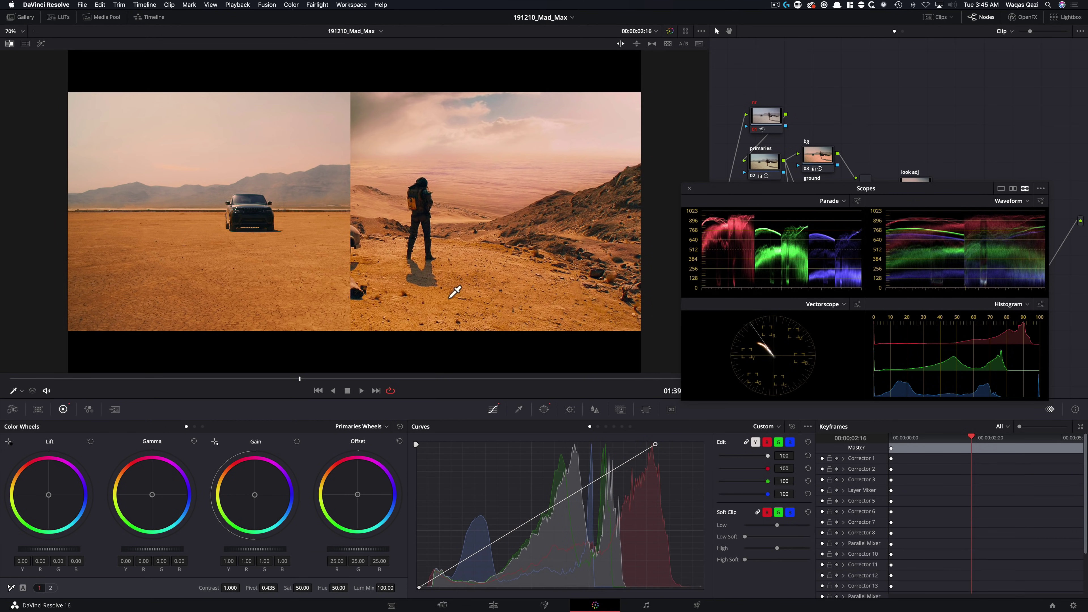
Hide the reference wipe, zoom the viewer out to 45%, and copy the sky right node's flat circular window along the horizon.
key("super+w")
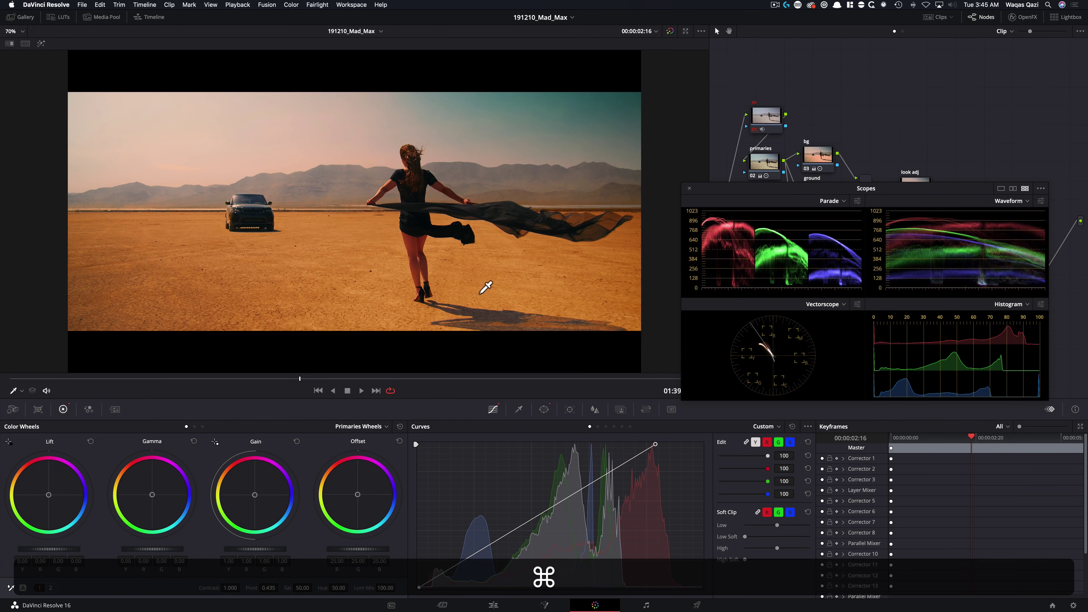
key("super+minus")
key("super+minus")
key("super+equal")
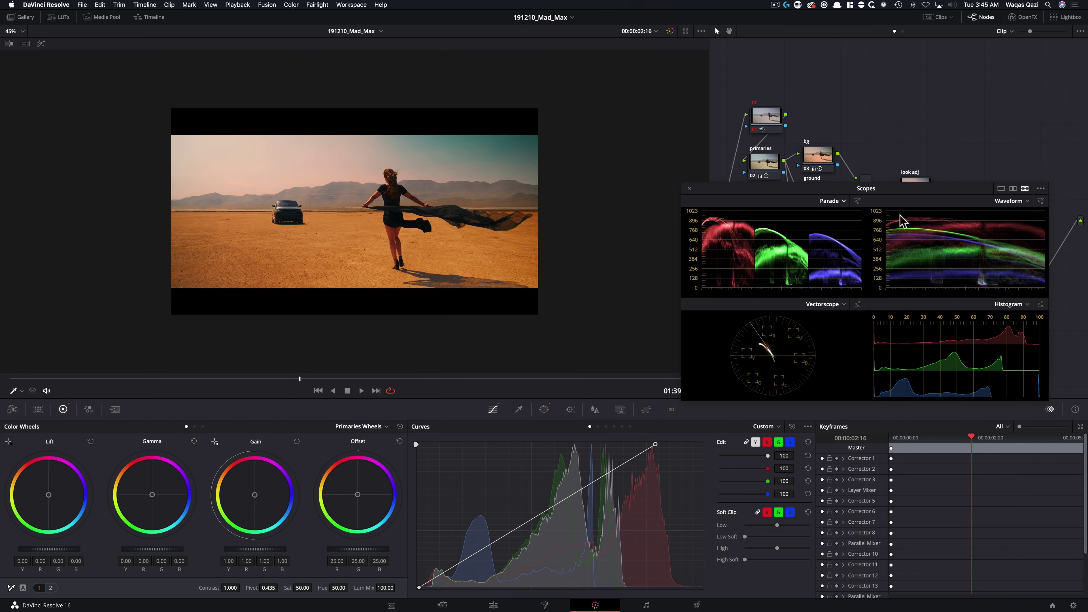
left_click_drag(808, 190, 938, 472)
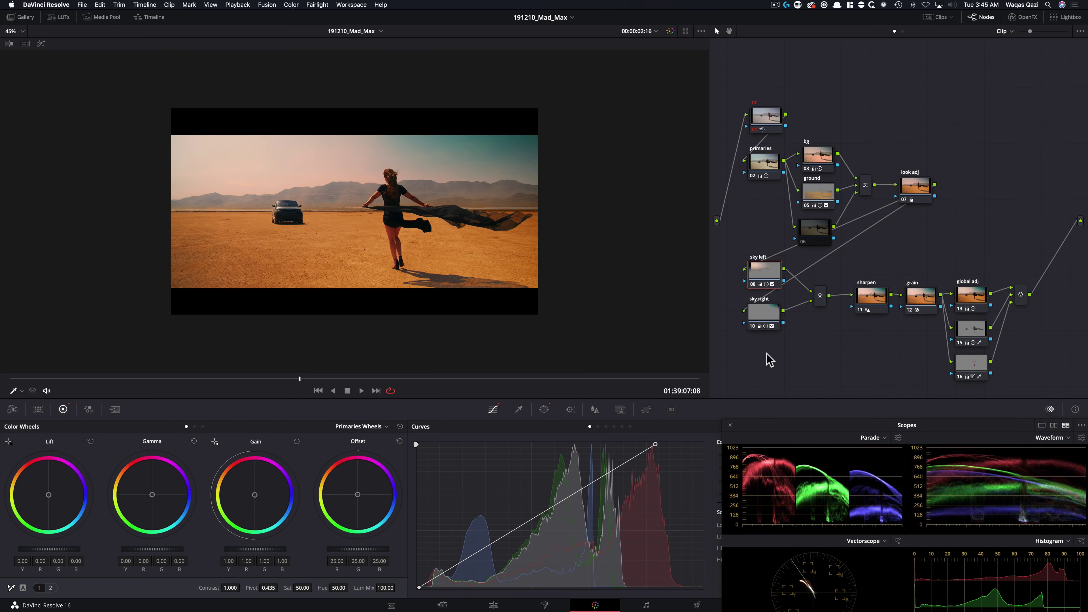
left_click(773, 283)
left_click(768, 310)
left_click(508, 587)
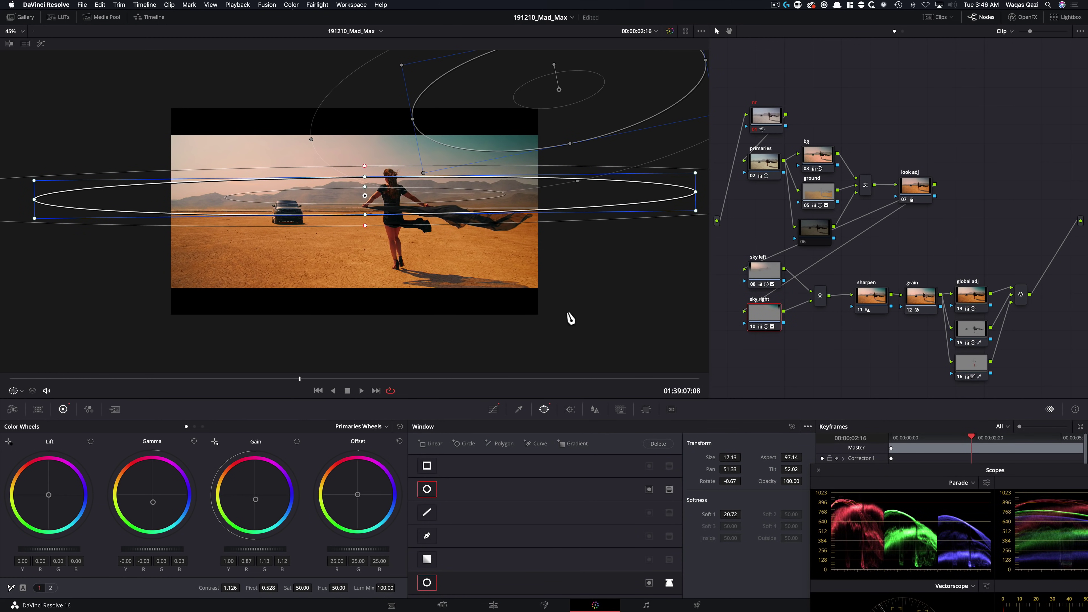
left_click(807, 428)
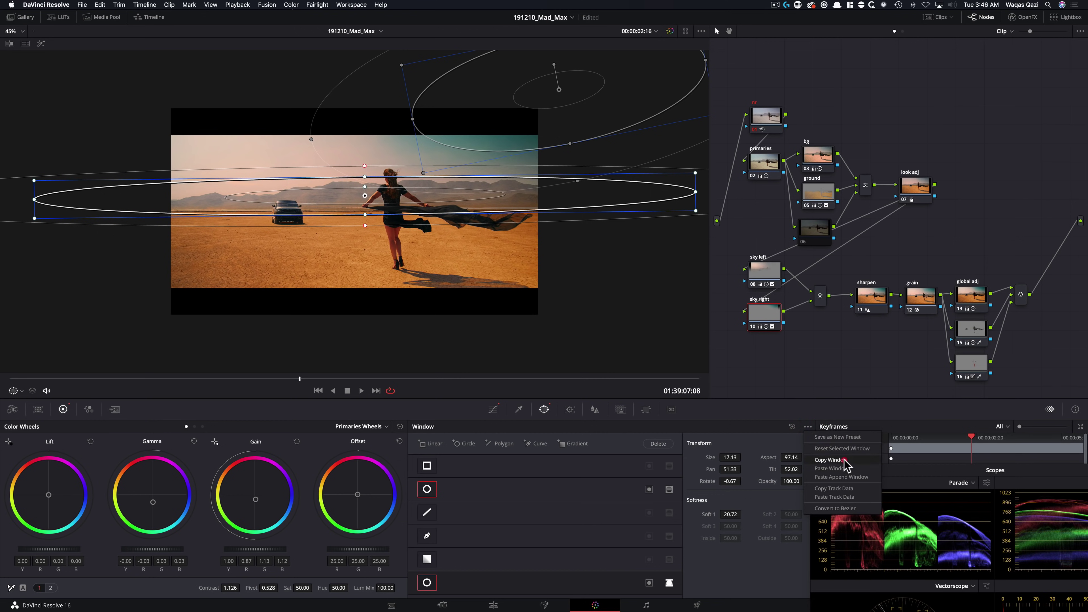
left_click(844, 457)
Add a circular window to the sky left node, paste the copied horizon window into it, nudge it slightly and toggle the node.
left_click(766, 274)
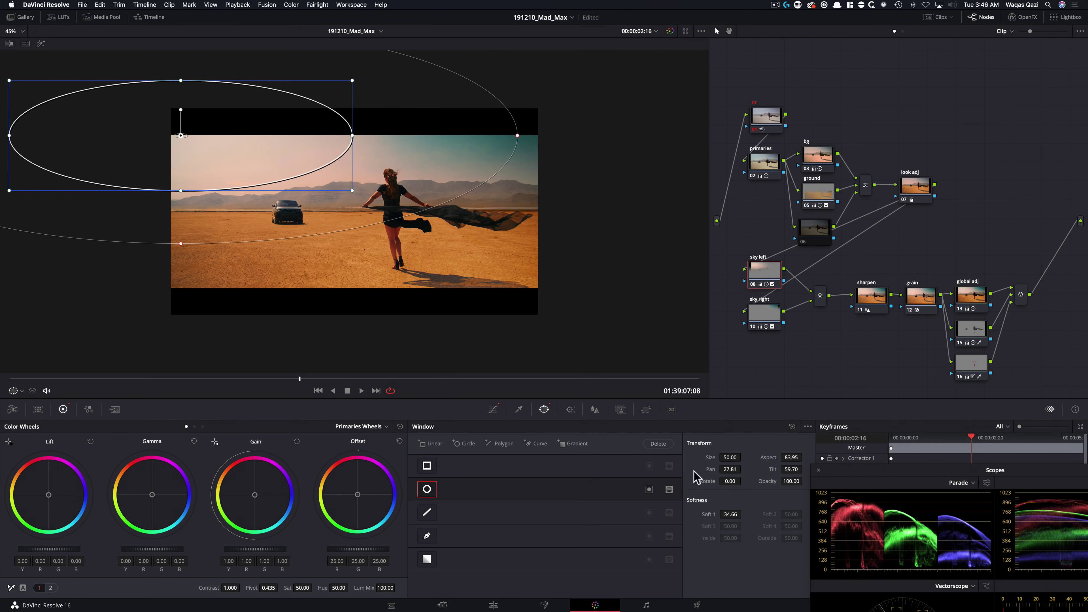
left_click(464, 443)
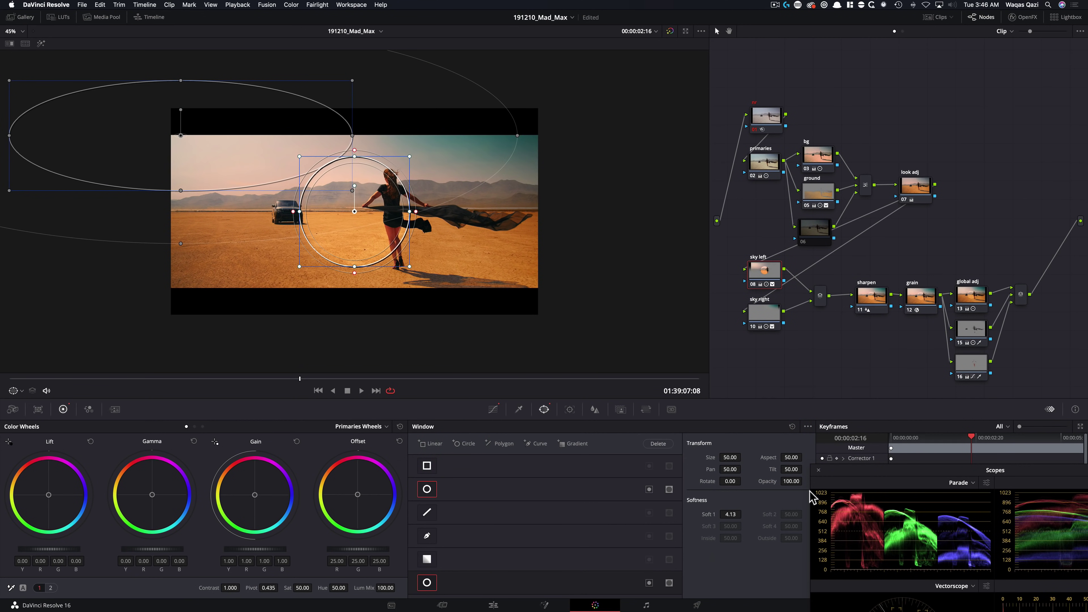
left_click(807, 427)
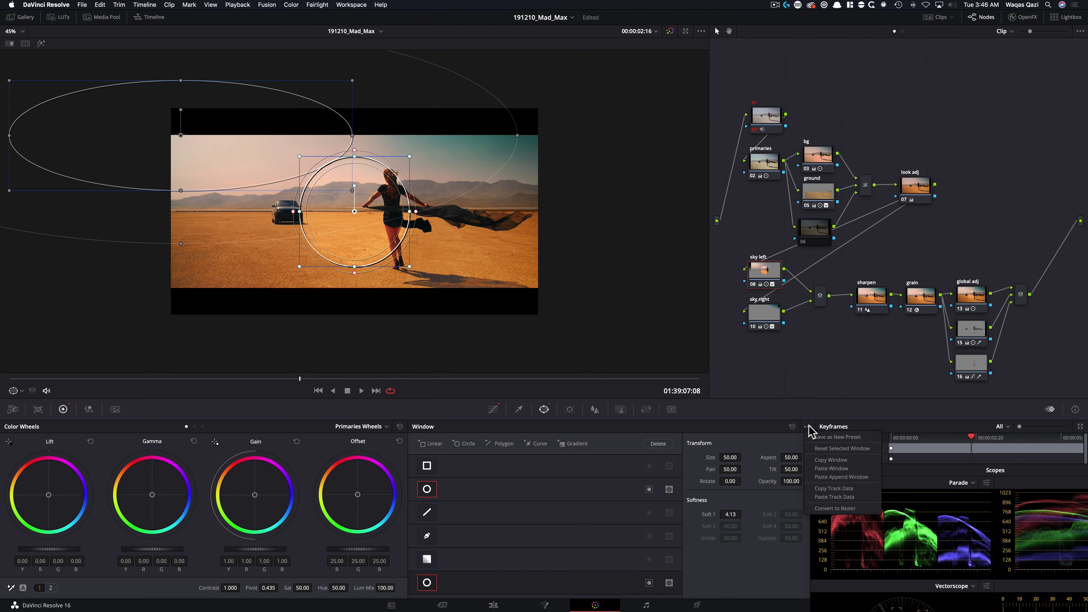
left_click(845, 469)
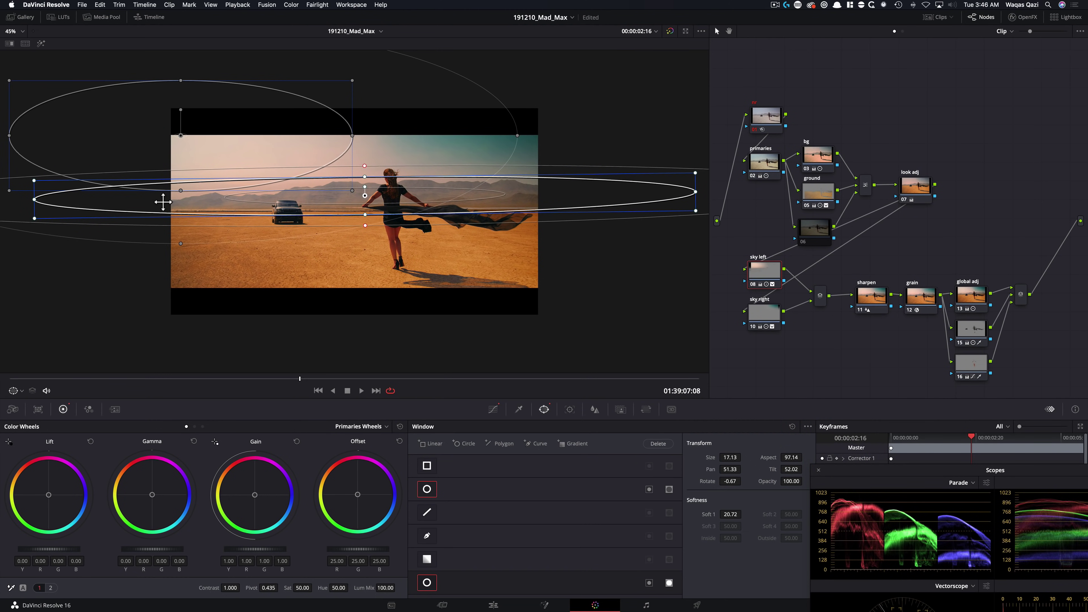
left_click_drag(395, 200, 408, 199)
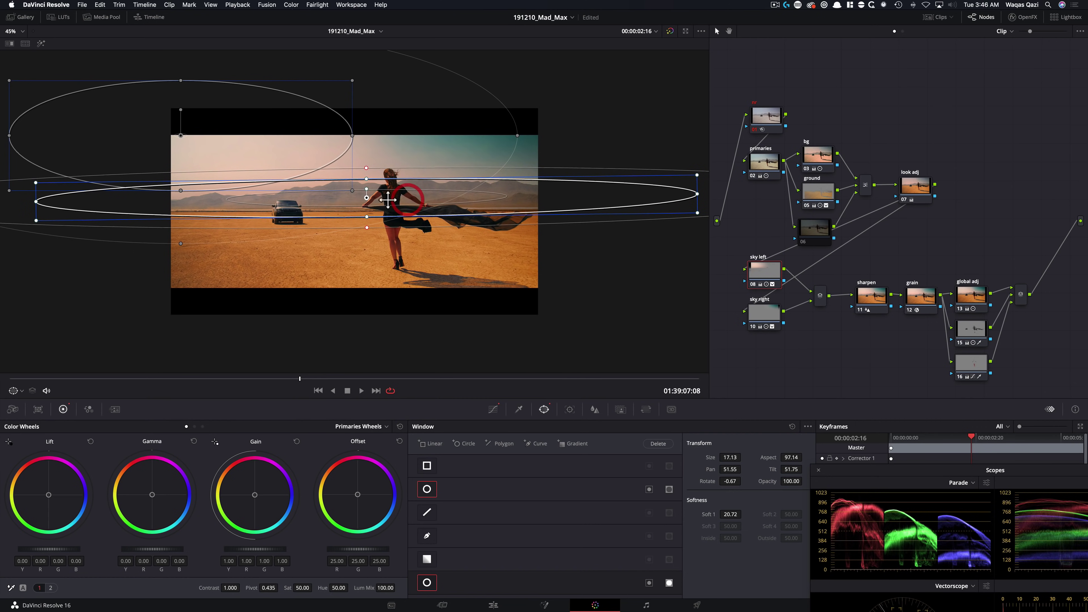
key("super+d")
key("super+d")
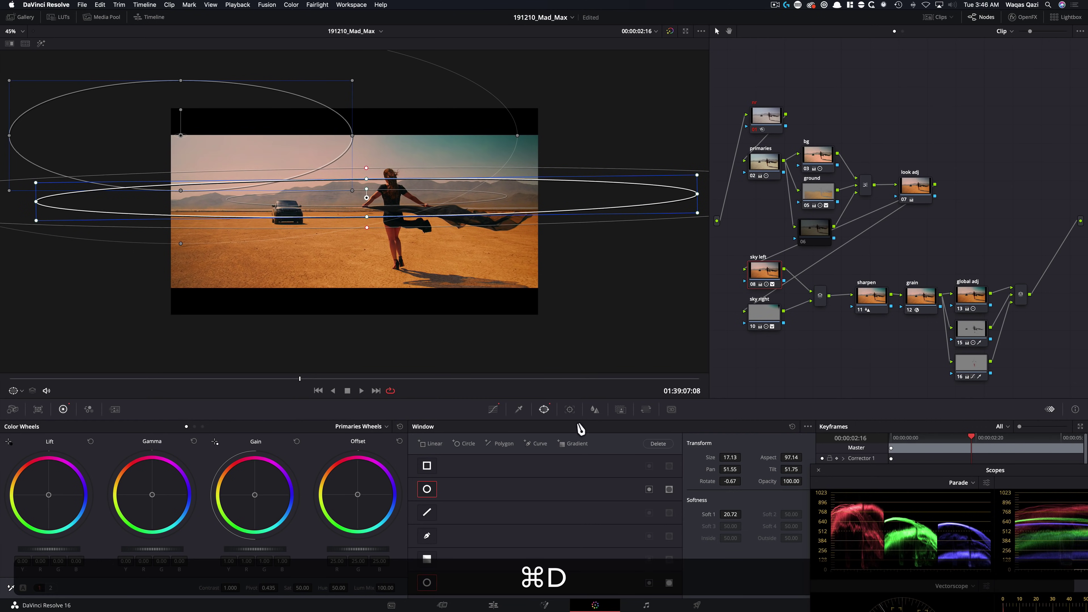
Rotate the sky left node's large circular window to 9.09, move it to Pan 38.39 and Tilt 57.85, and compare with the reference wipe.
left_click(509, 490)
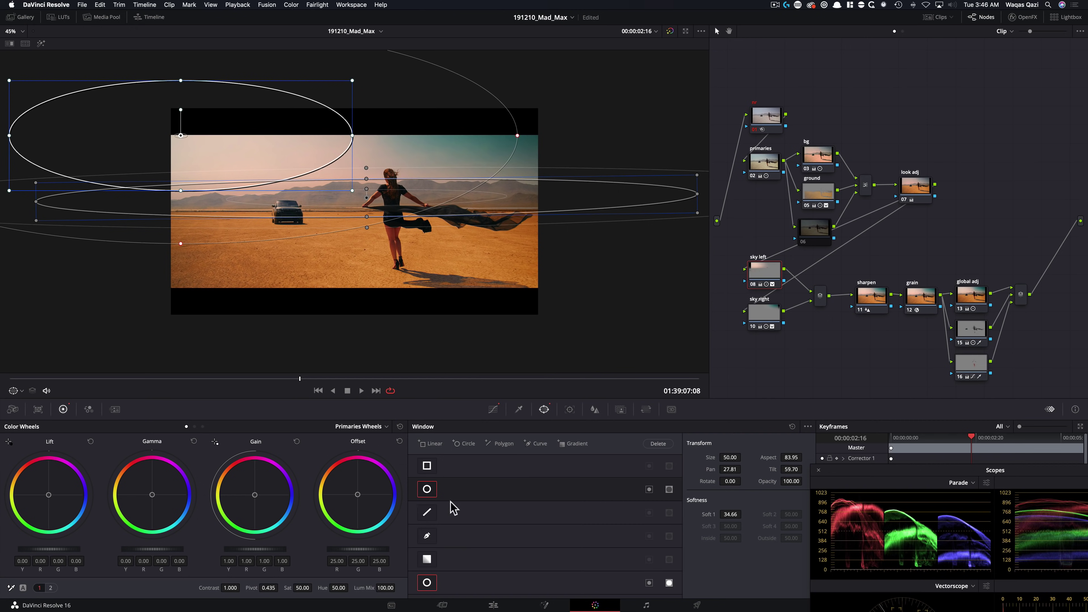
left_click_drag(246, 143, 254, 139)
left_click_drag(191, 101, 196, 102)
left_click_drag(226, 143, 293, 163)
key("super+w")
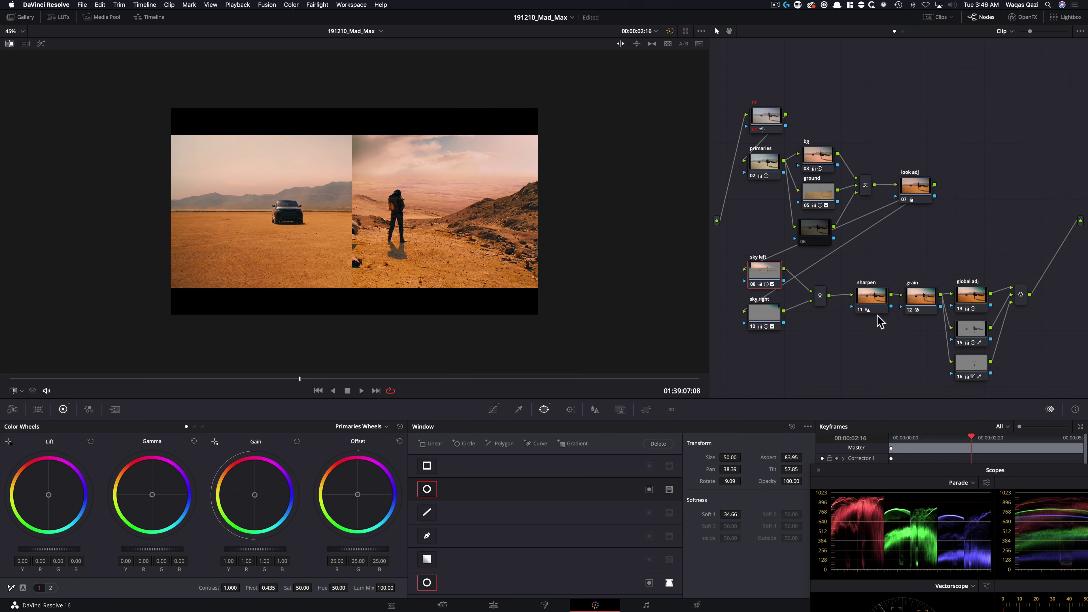
key("shift+z")
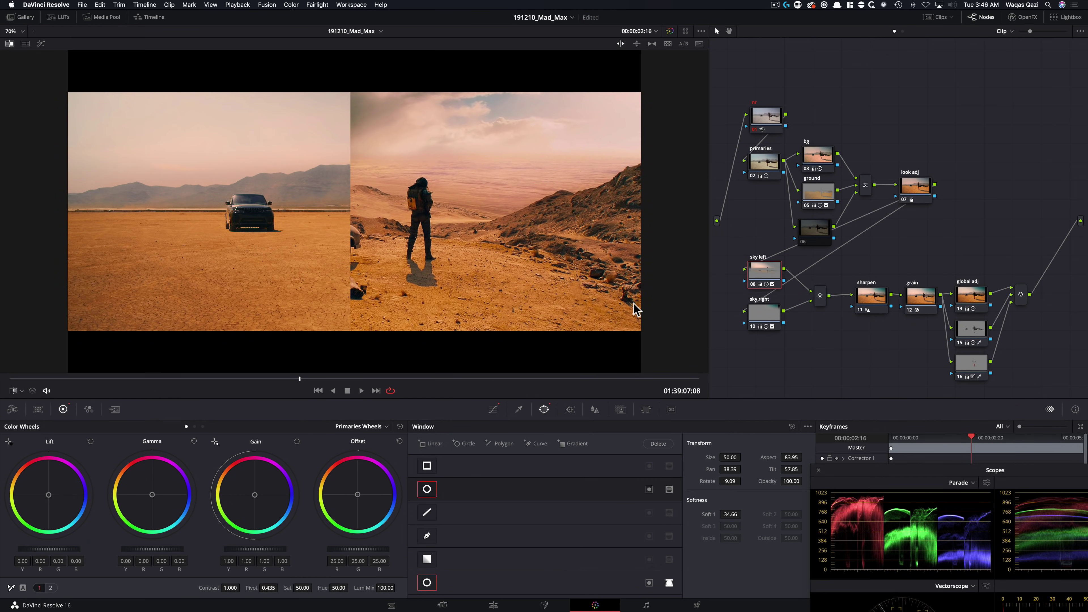
Move the sky left node's large circular window to Pan 36.35 and Tilt 57.65, and toggle the node against the reference.
key("super+w")
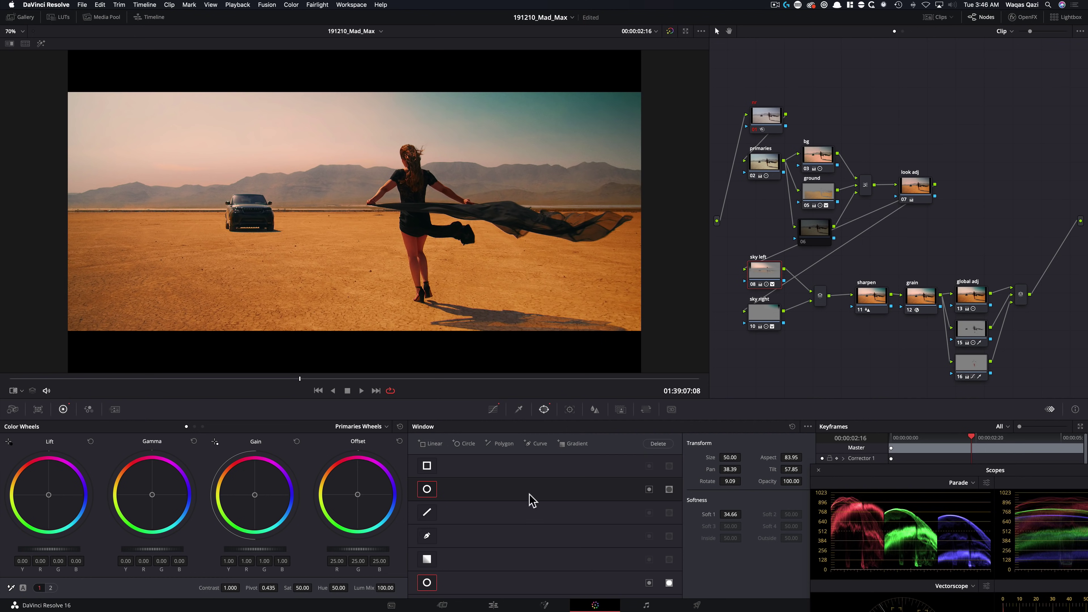
left_click(17, 391)
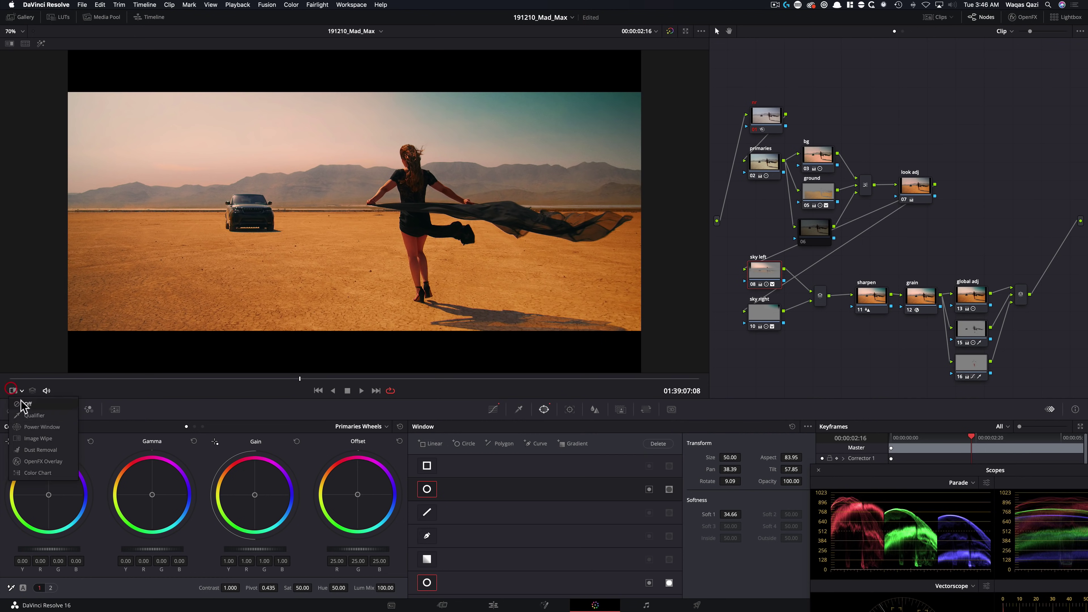
left_click(41, 427)
left_click_drag(284, 105, 255, 110)
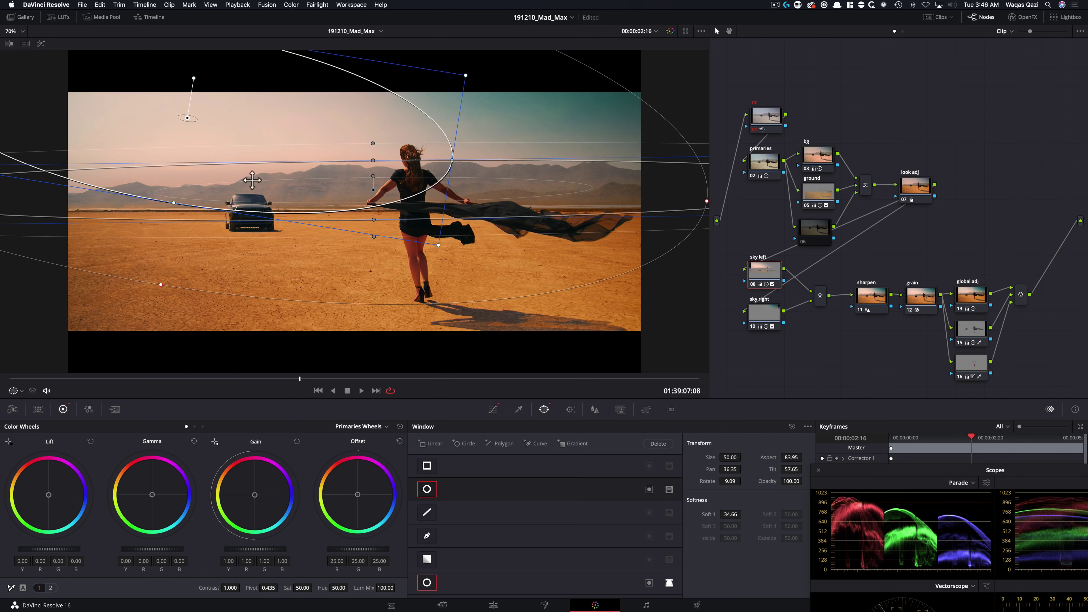
key("super+w")
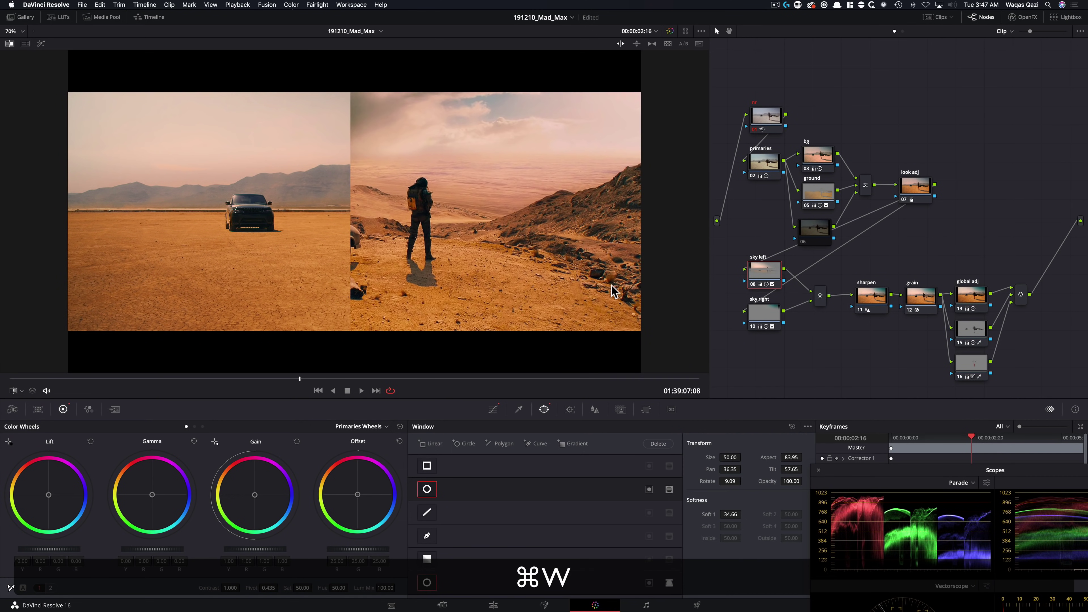
key("super+d")
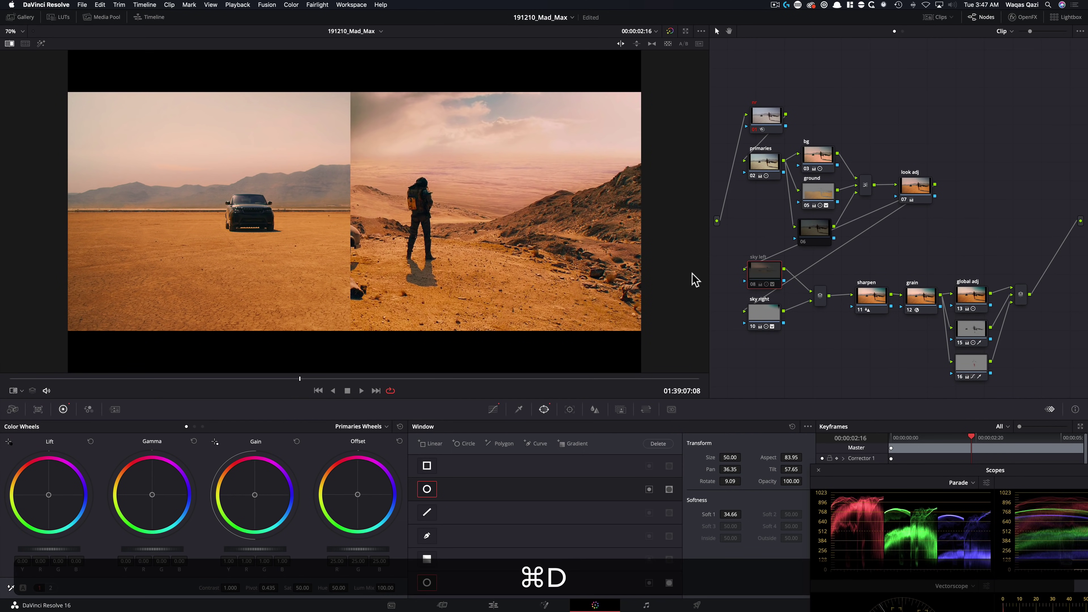
key("super+d")
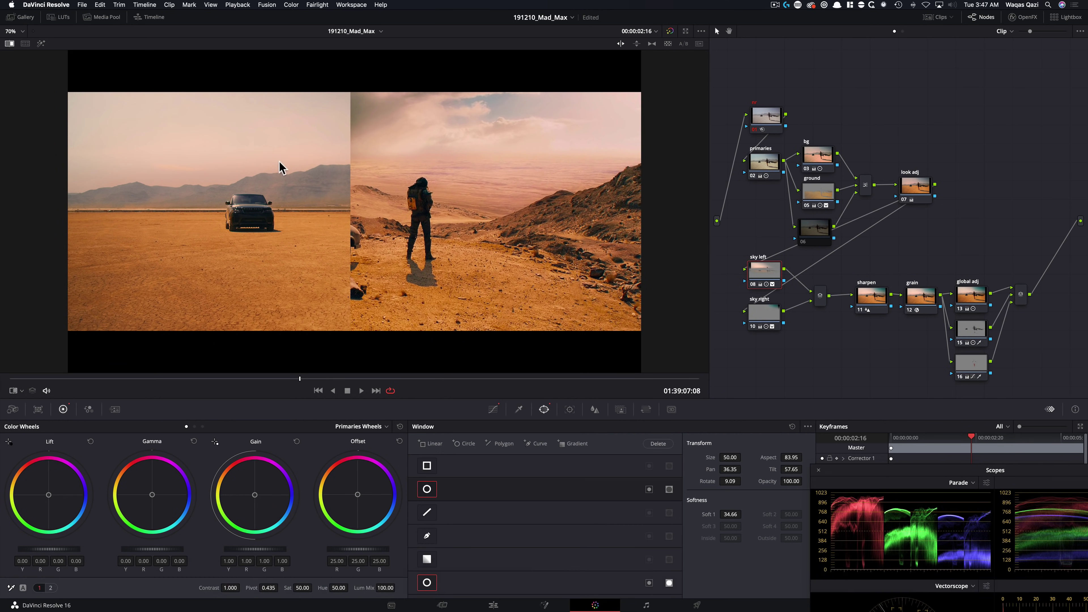
Save the project, warm the sky left node's Gain to 1.02 red, 0.99 green and 0.97 blue, and check before and after.
key("super+s")
left_click_drag(250, 523, 250, 525)
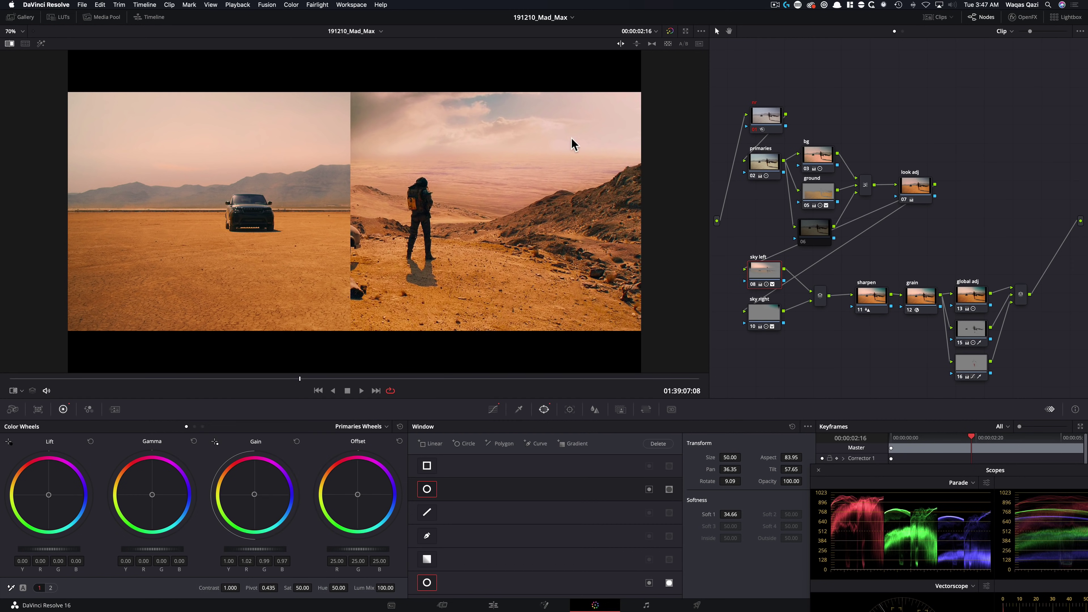
key("super+d")
key("super+d")
Compare the shot with the reference as an inverted wipe and side by side, including at timecode 00:00:04:07.
key("alt+w")
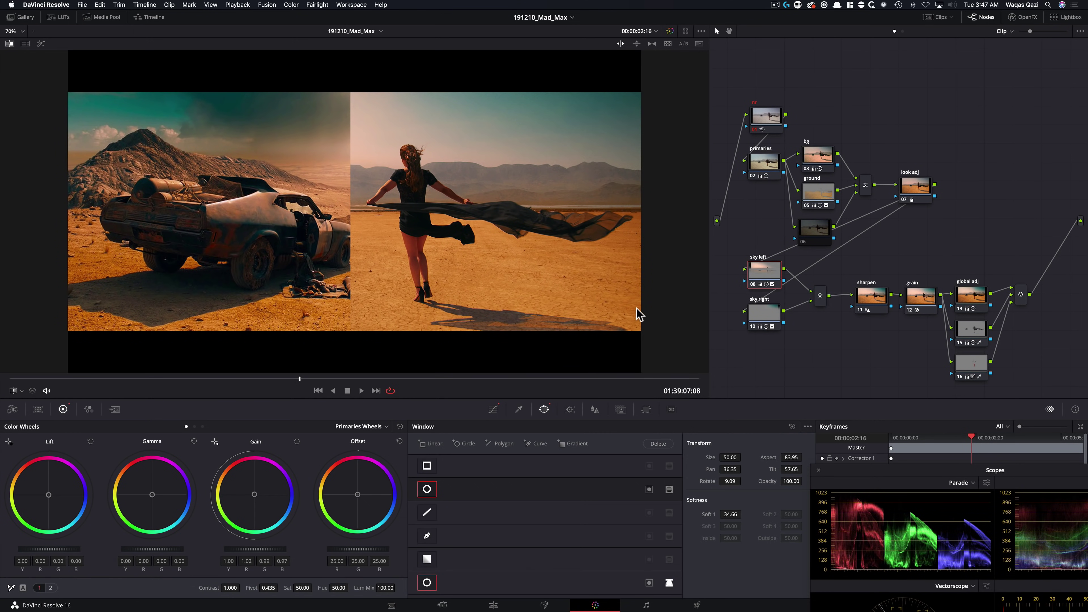
key("alt+super+w")
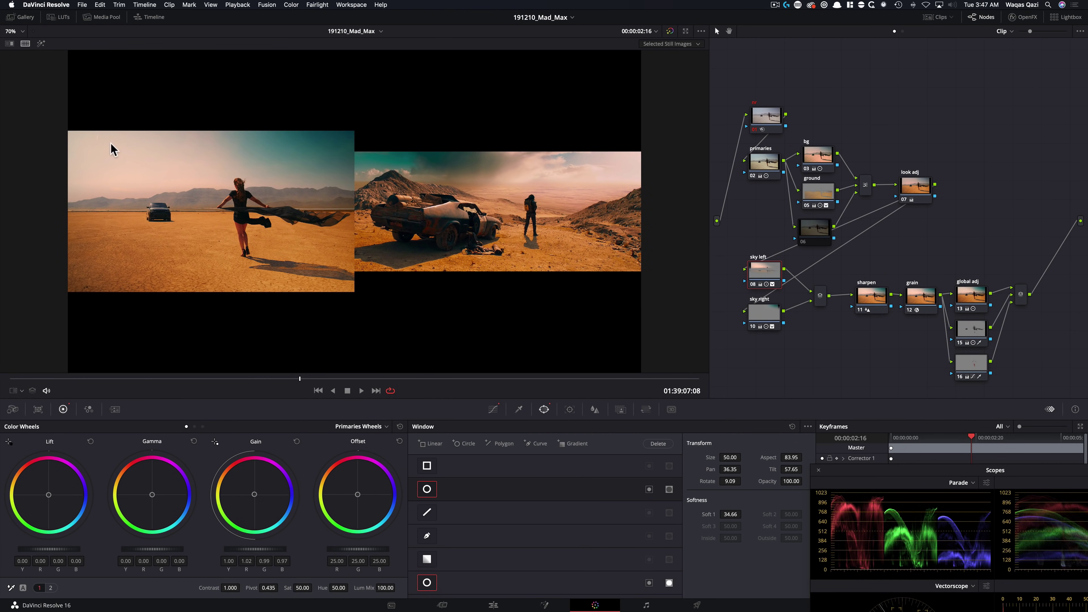
left_click_drag(294, 378, 732, 379)
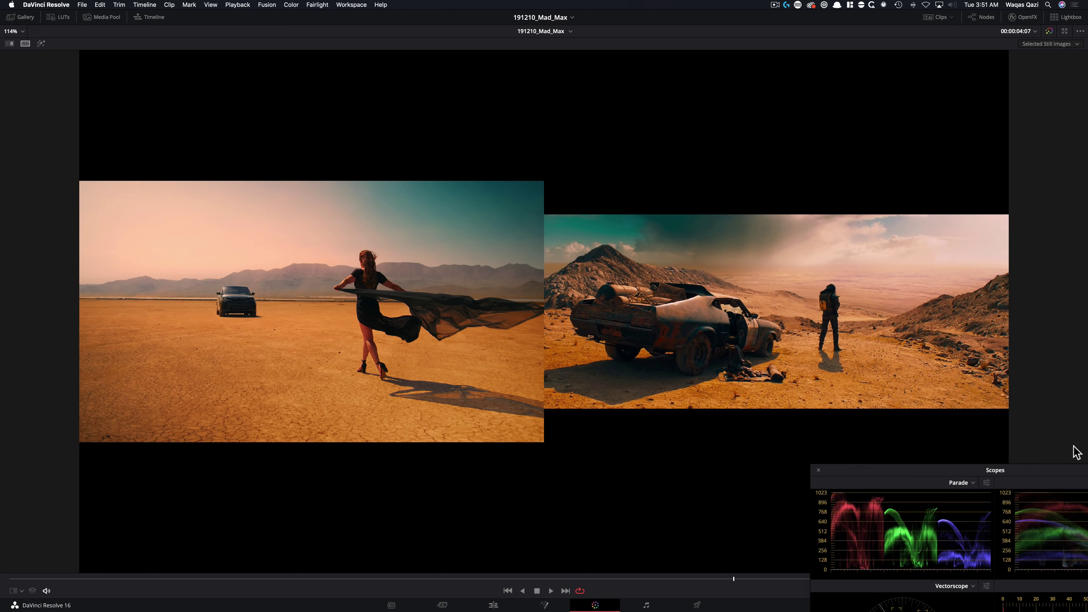
left_click_drag(929, 472, 806, 426)
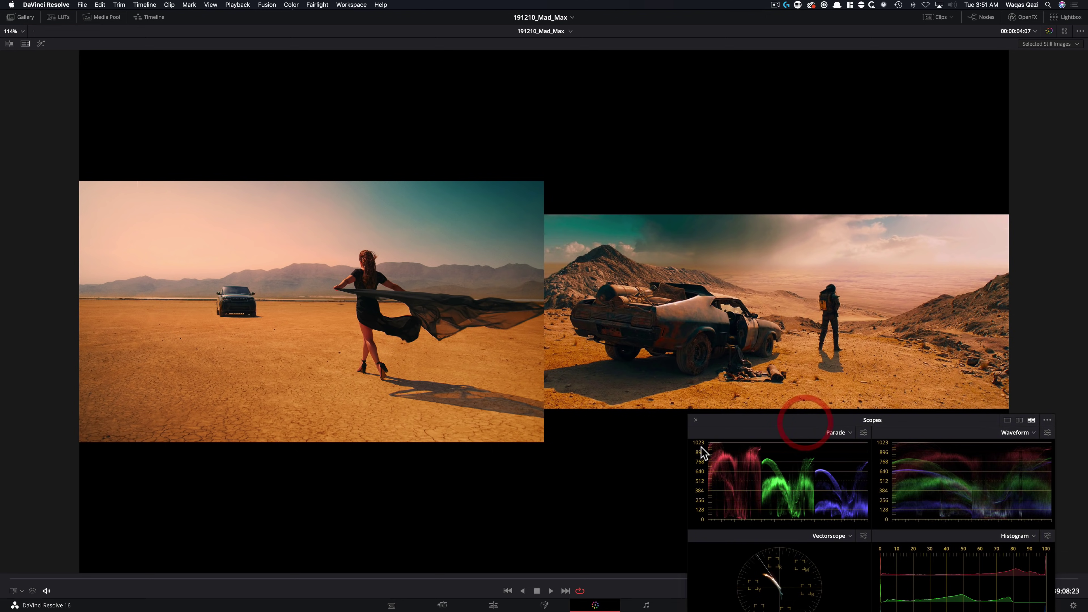
key("shift+f")
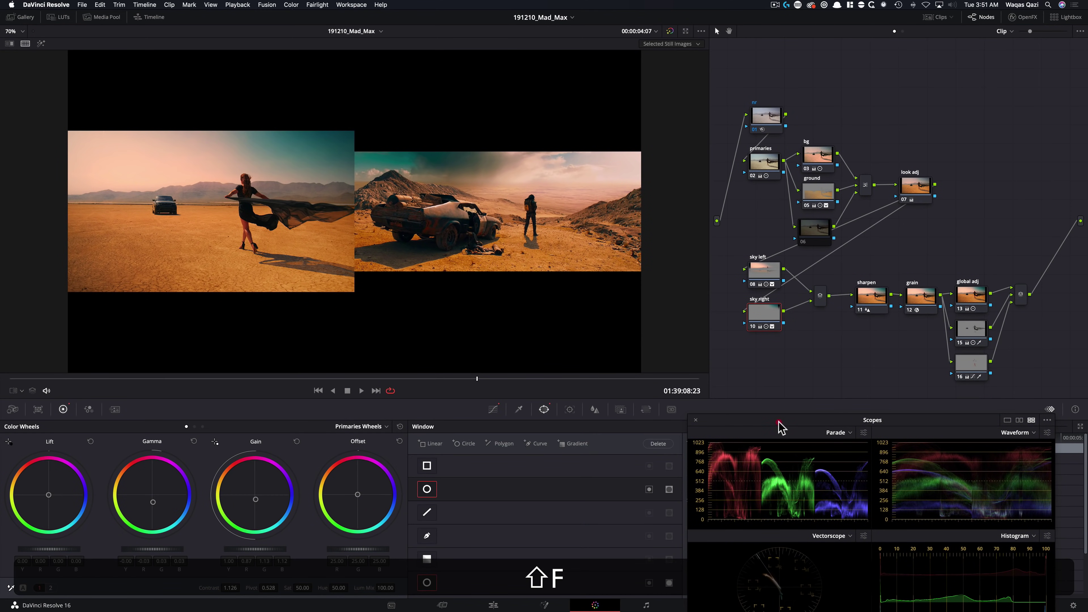
Open the project's Color Management settings, change an option further down the page, save, and keep the Scopes window clear of the viewer.
left_click_drag(778, 425, 765, 344)
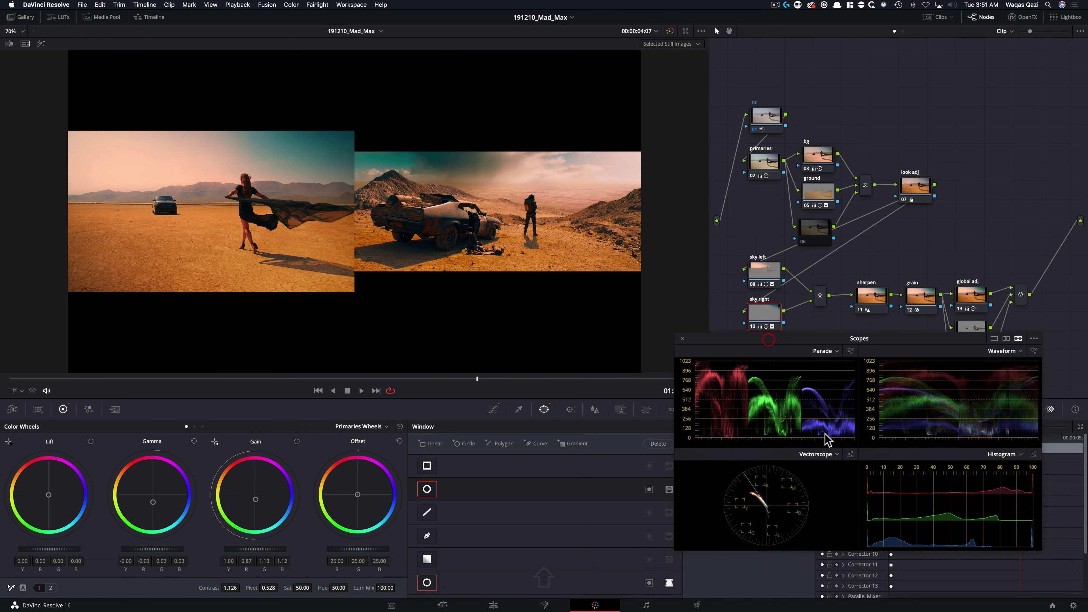
left_click(1073, 605)
left_click(377, 140)
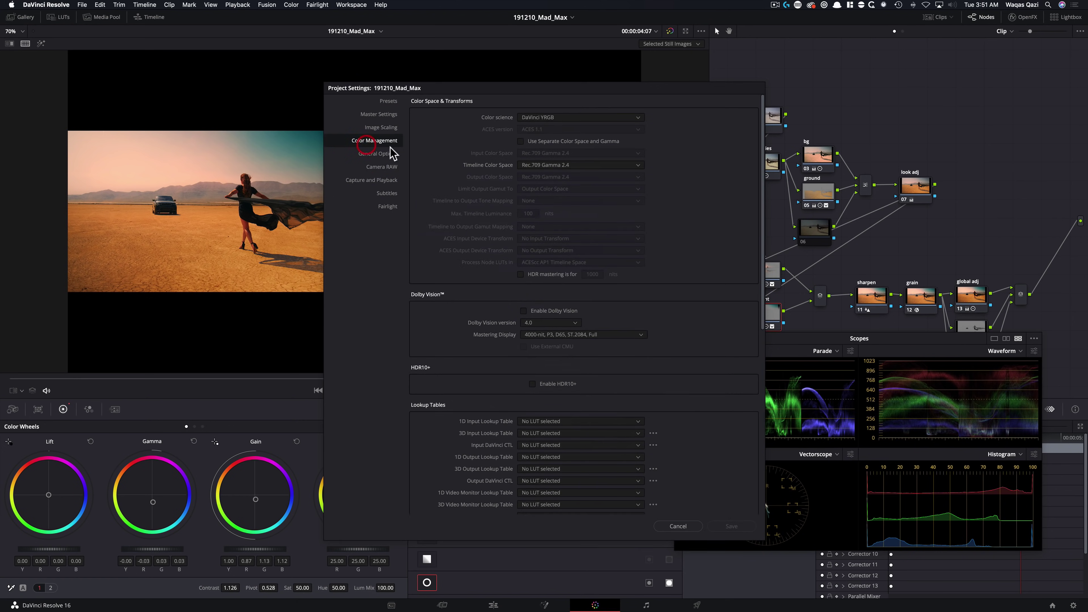
left_click_drag(765, 270, 764, 407)
left_click(543, 383)
left_click(731, 526)
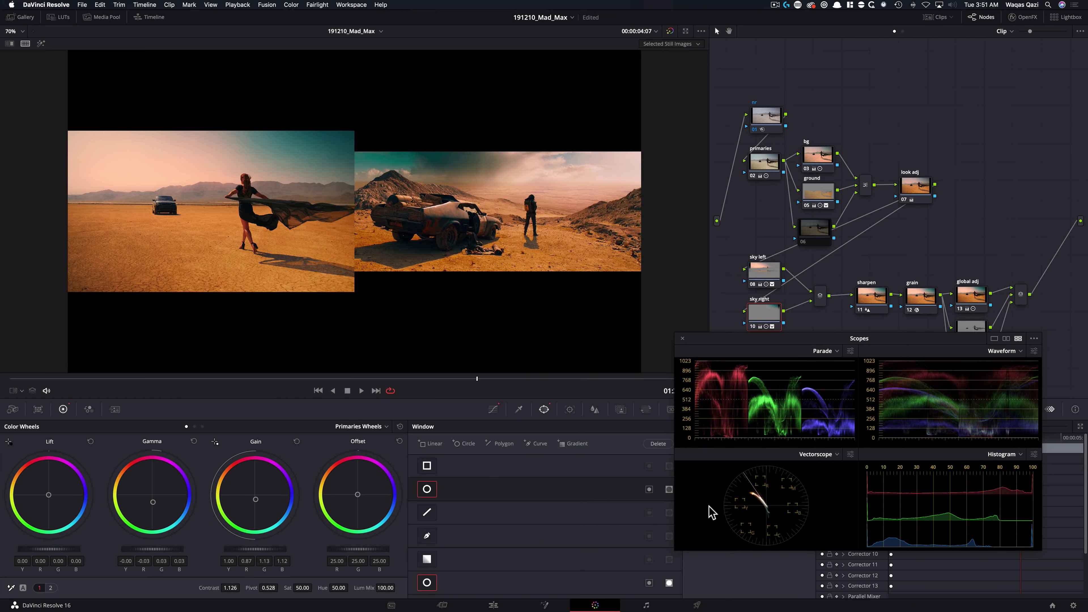
left_click_drag(828, 341, 843, 389)
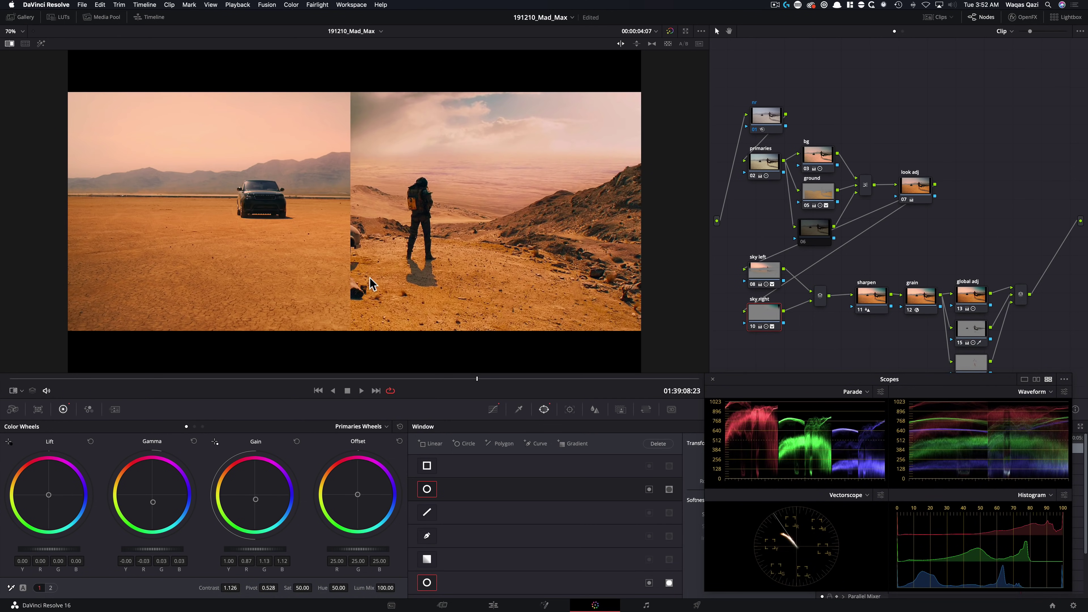
Toggle the sky left node against the reference wipe, and move its custom curve's white point outward to lower the sky's highlights.
mouse_move(357, 249)
left_mouse_down()
mouse_move(522, 248)
mouse_move(365, 252)
left_mouse_up()
left_click(761, 275)
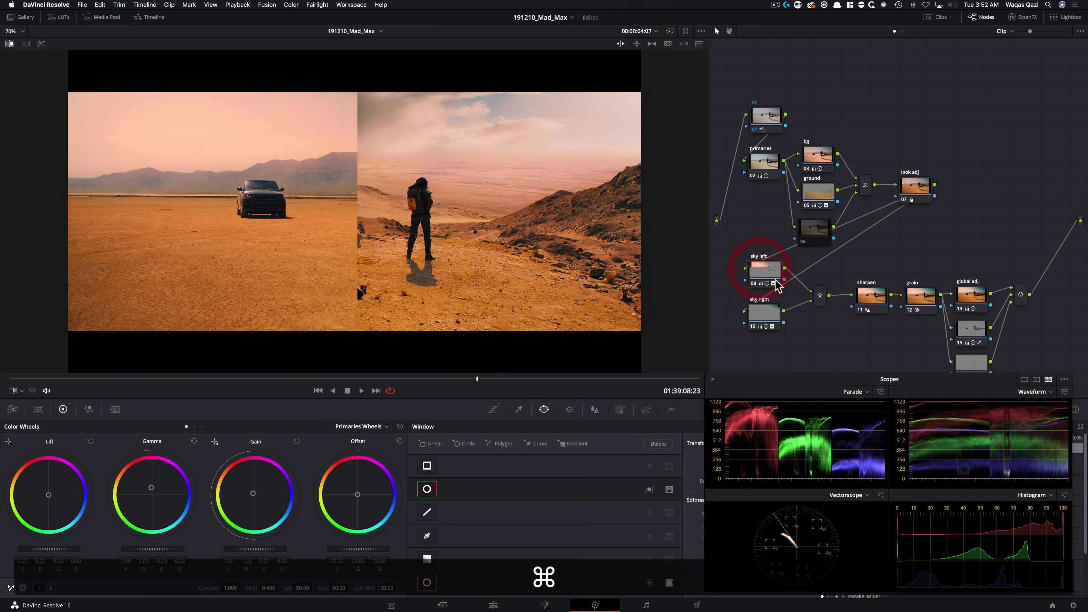
key("super+d")
key("super+d")
left_click_drag(764, 273, 764, 275)
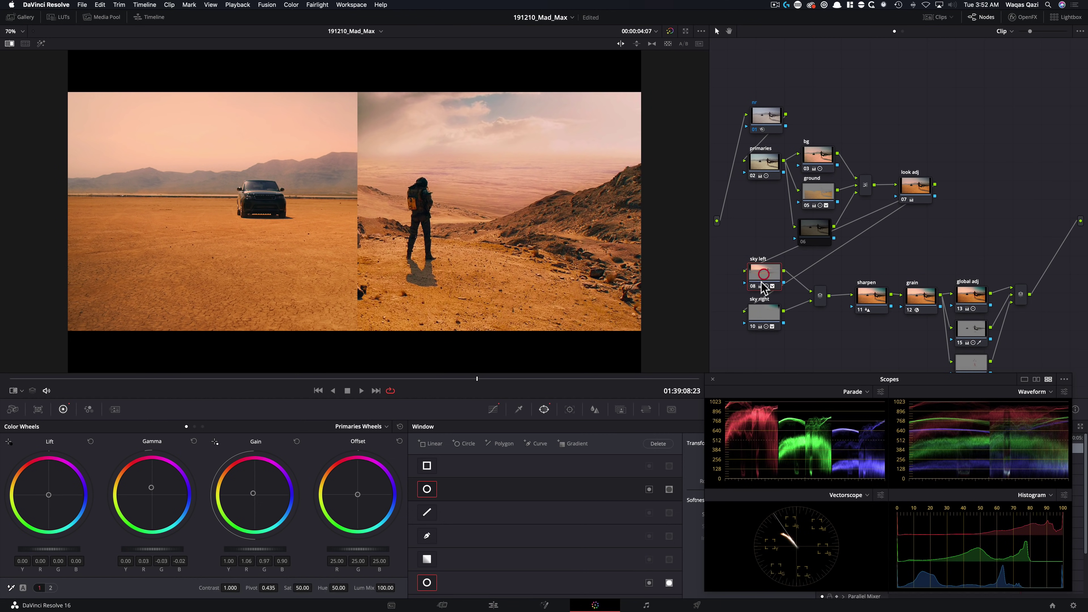
left_click(493, 411)
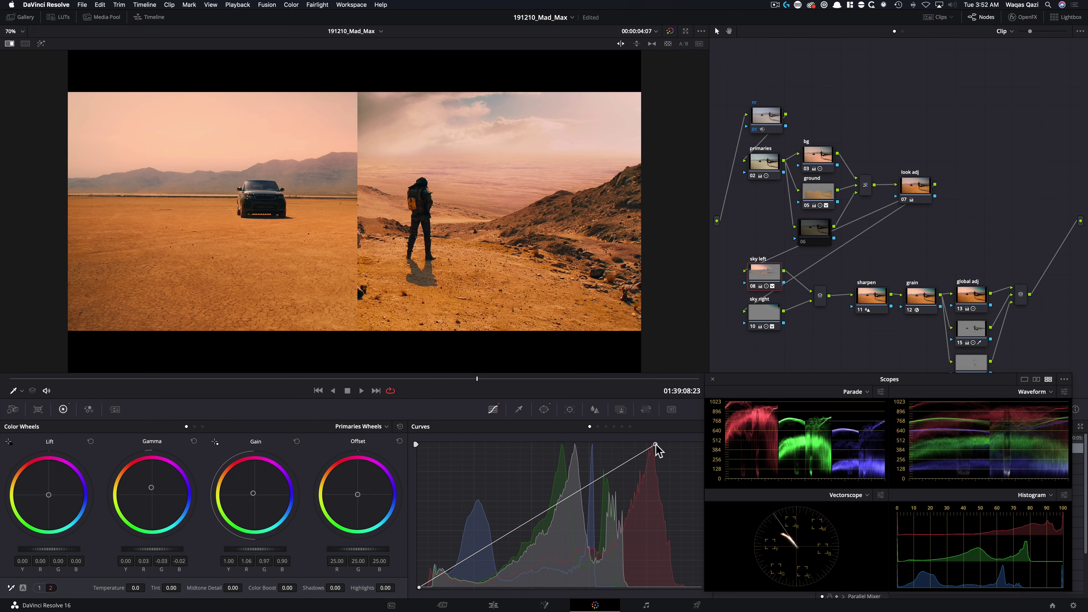
left_click_drag(658, 448, 692, 448)
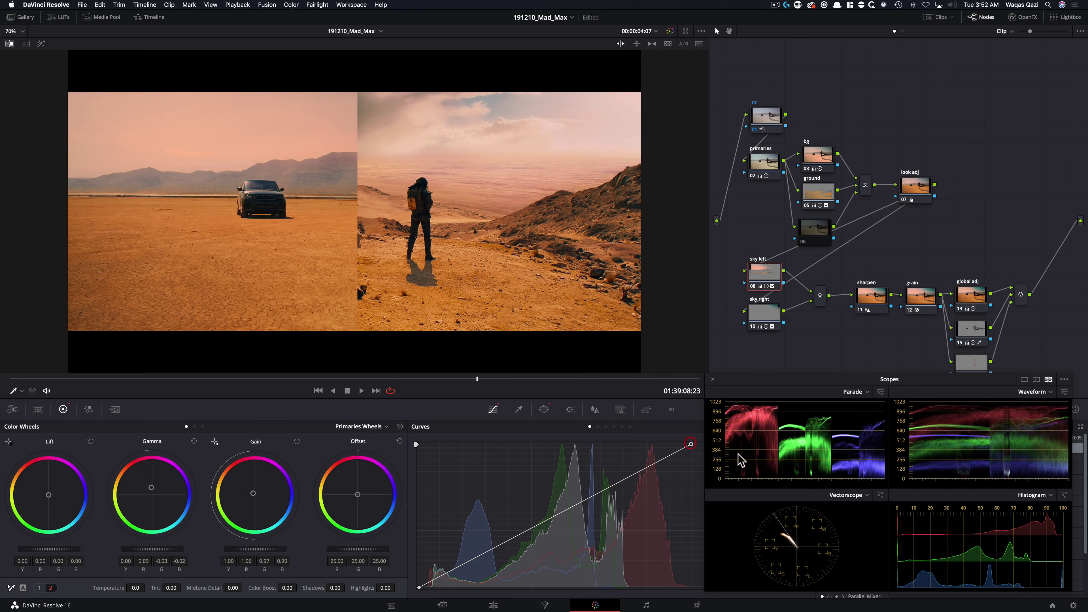
Compare the shot side by side with the reference at timecode 00:00:03:05, and play it back full screen with the scopes moved off the image.
key("alt+super+w")
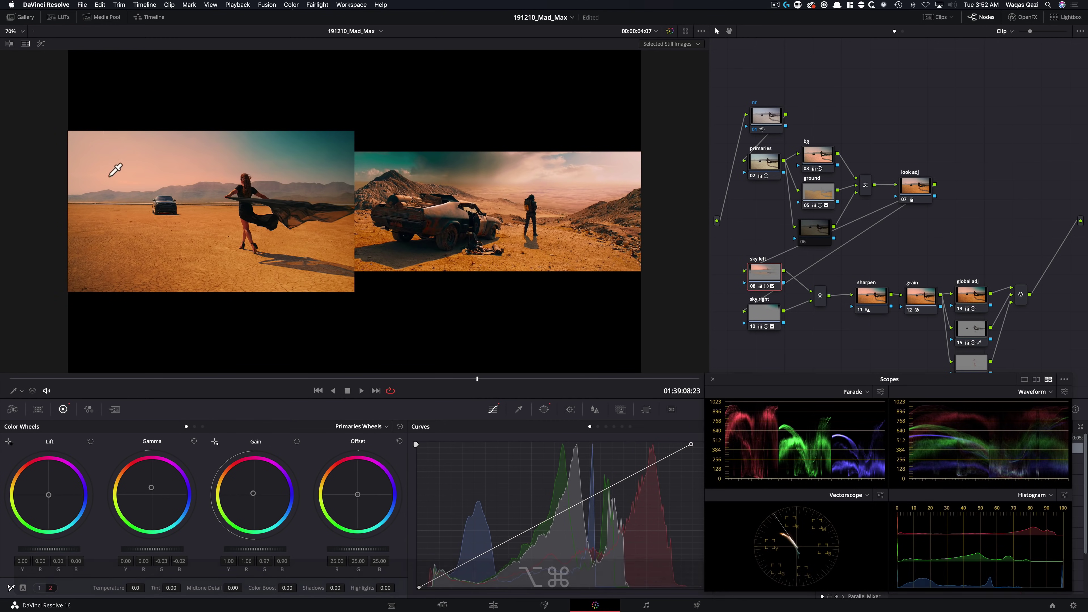
left_click(359, 379)
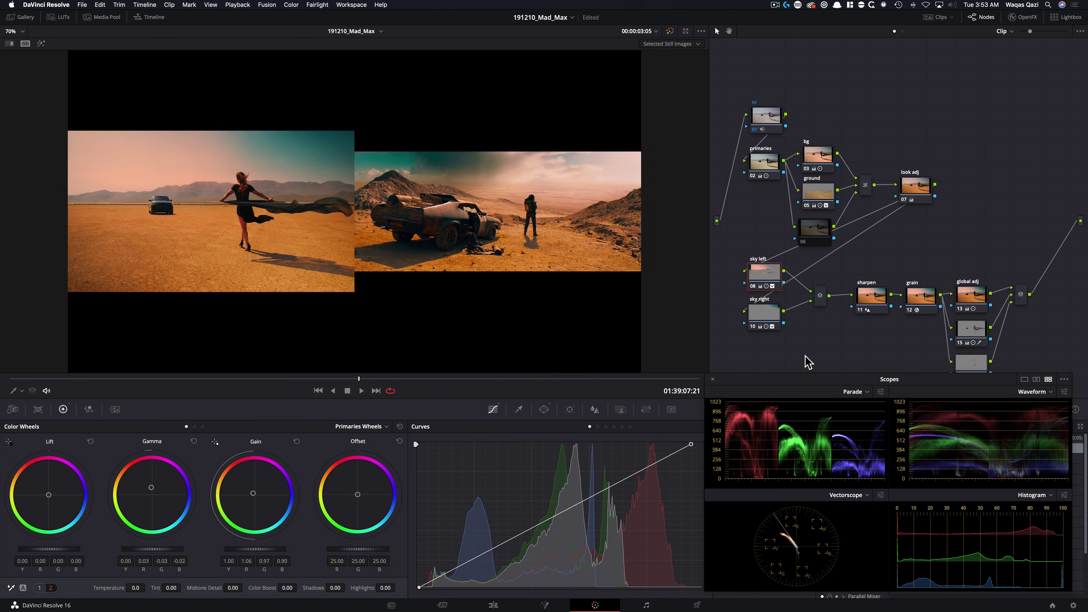
key("shift+f")
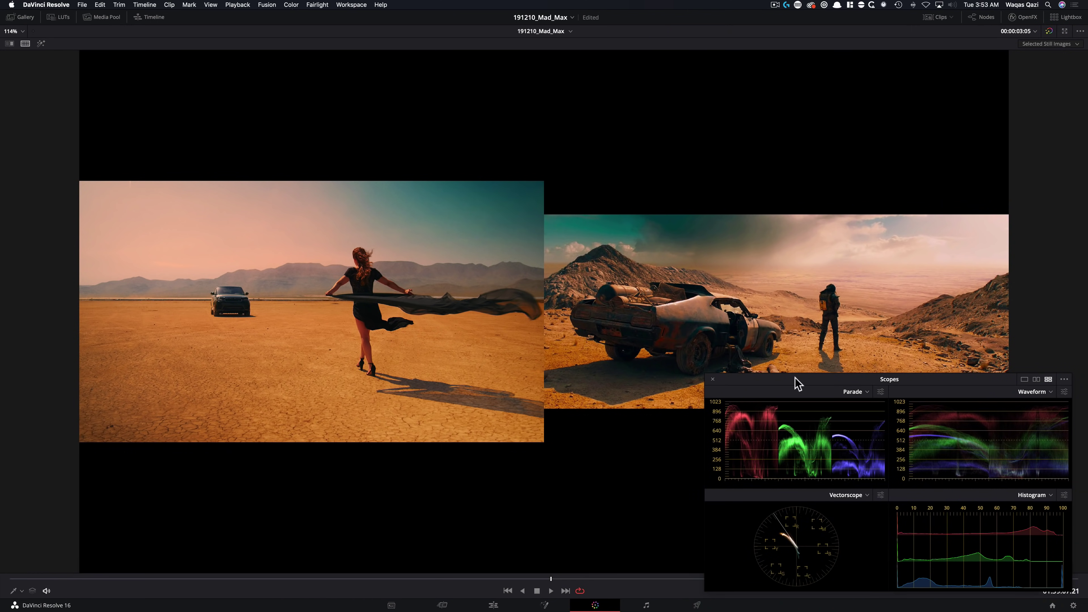
left_click_drag(790, 382, 755, 428)
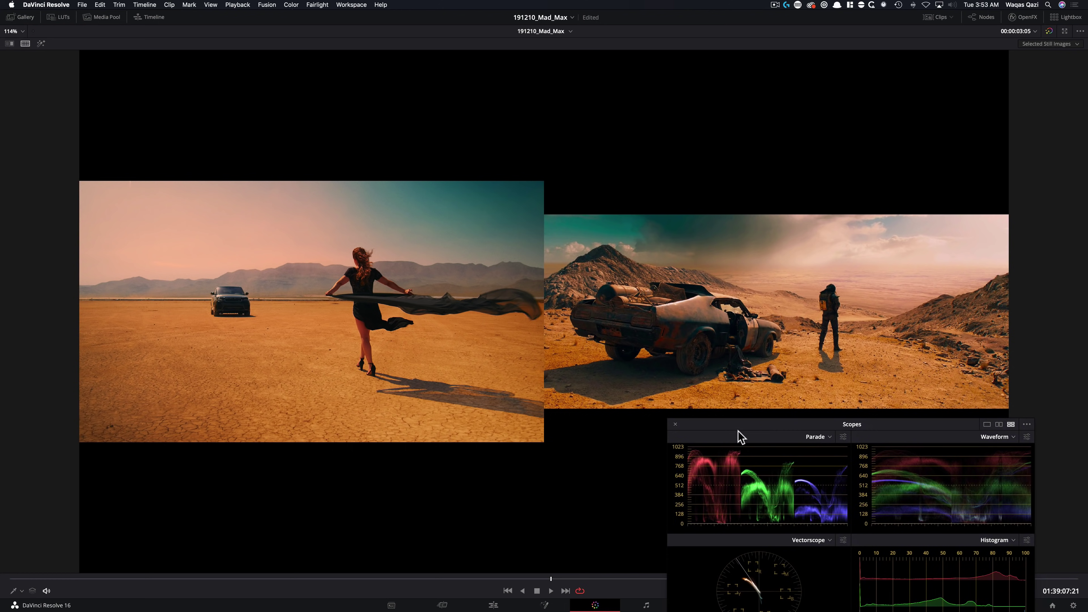
key("space")
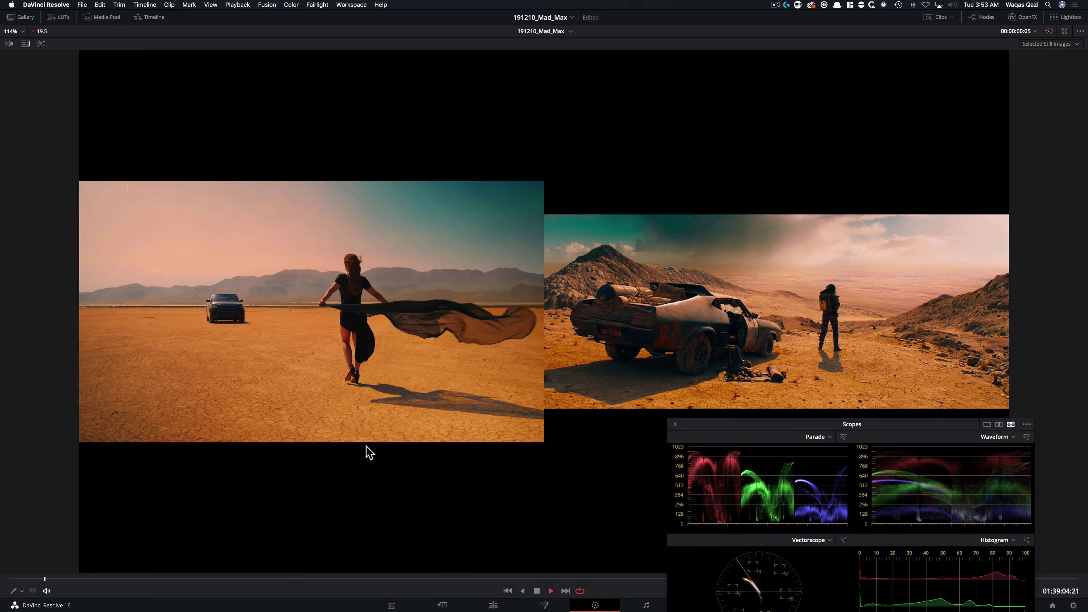
key("shift+f")
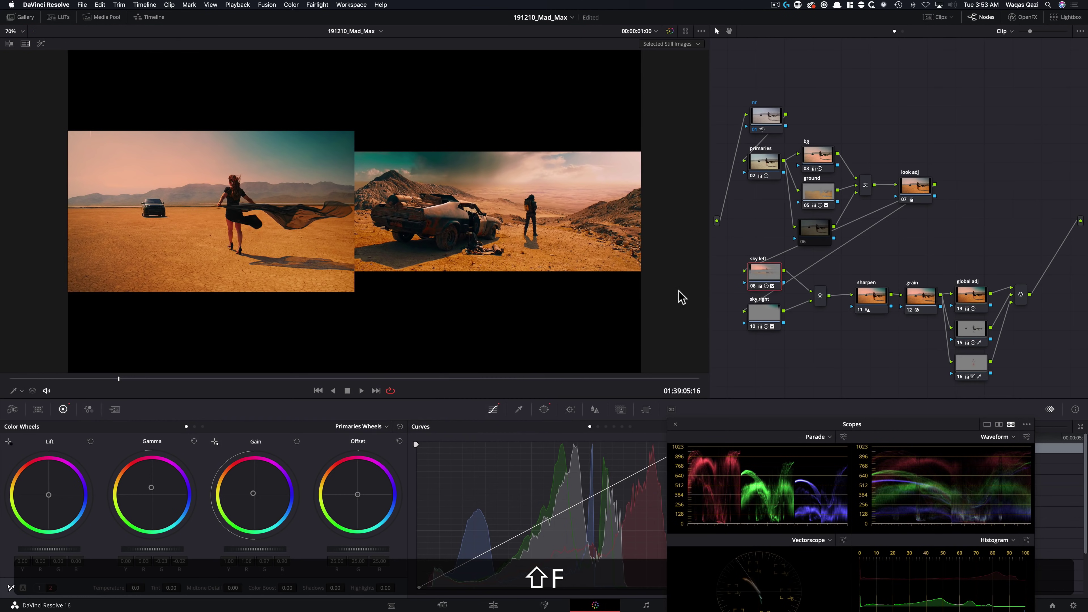
Disable every node from primaries onward, and delete the unused node 06 below ground.
left_click(769, 168)
left_click_drag(755, 139, 1045, 395)
key("super+d")
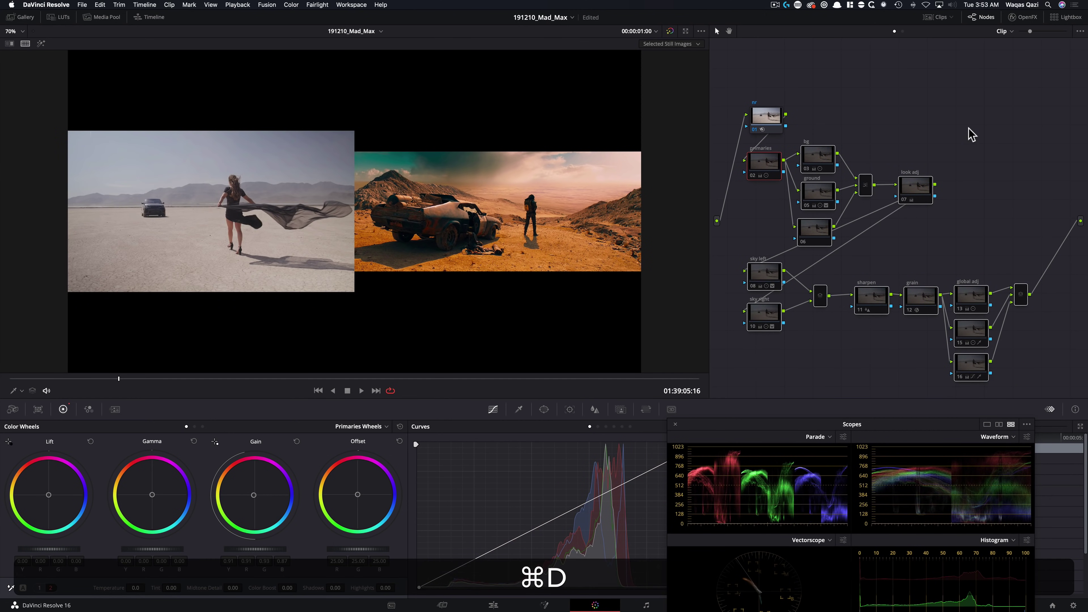
left_click(804, 229)
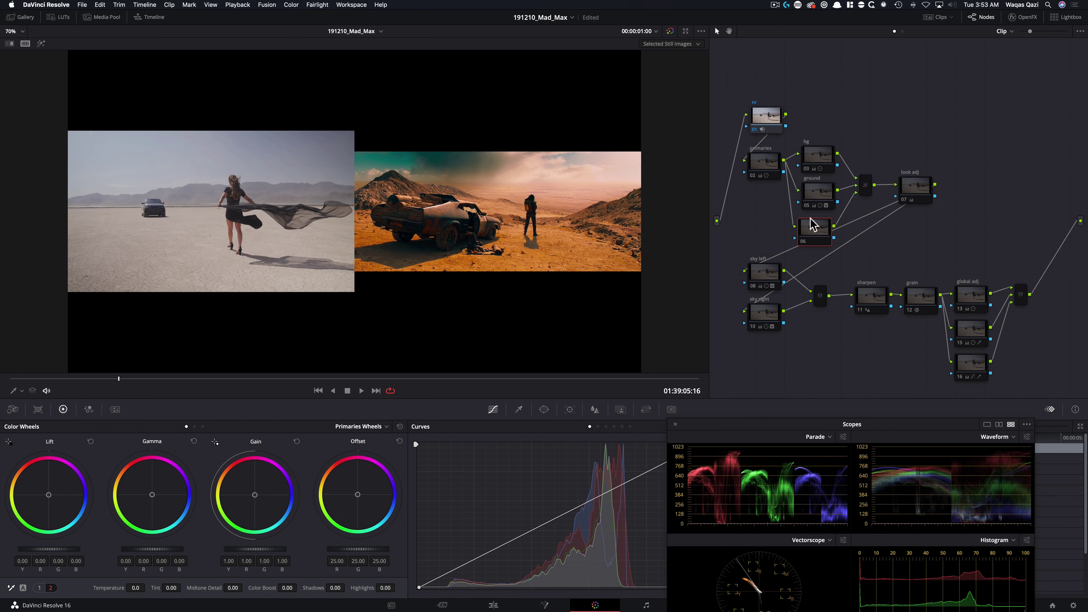
key("BackSpace")
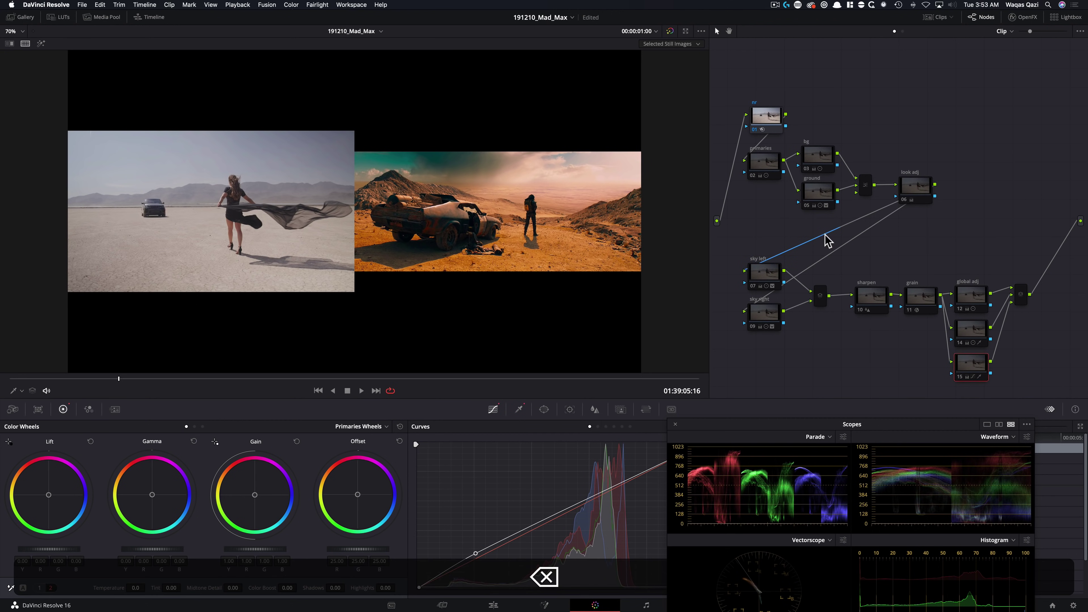
Re-enable the primaries, ground and bg nodes one after another, reviewing each against the reference.
left_click(766, 169)
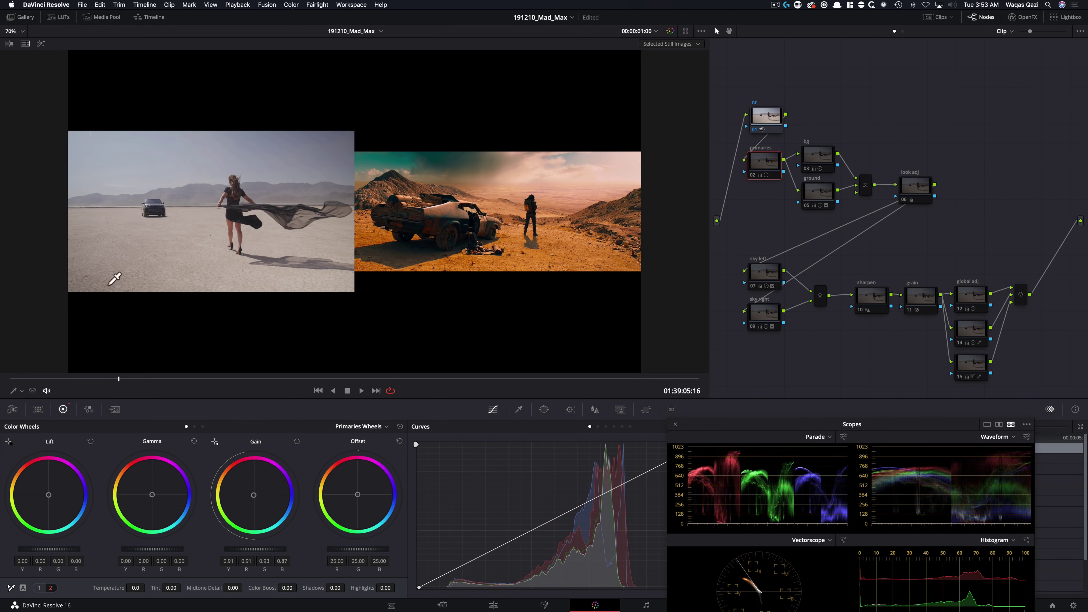
key("super+d")
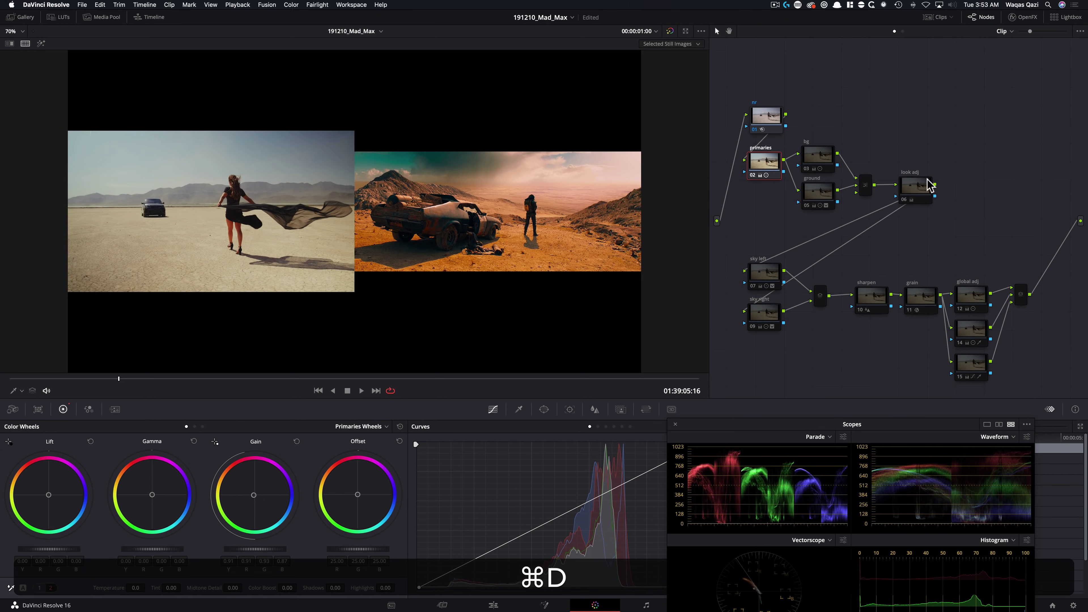
left_click(822, 200)
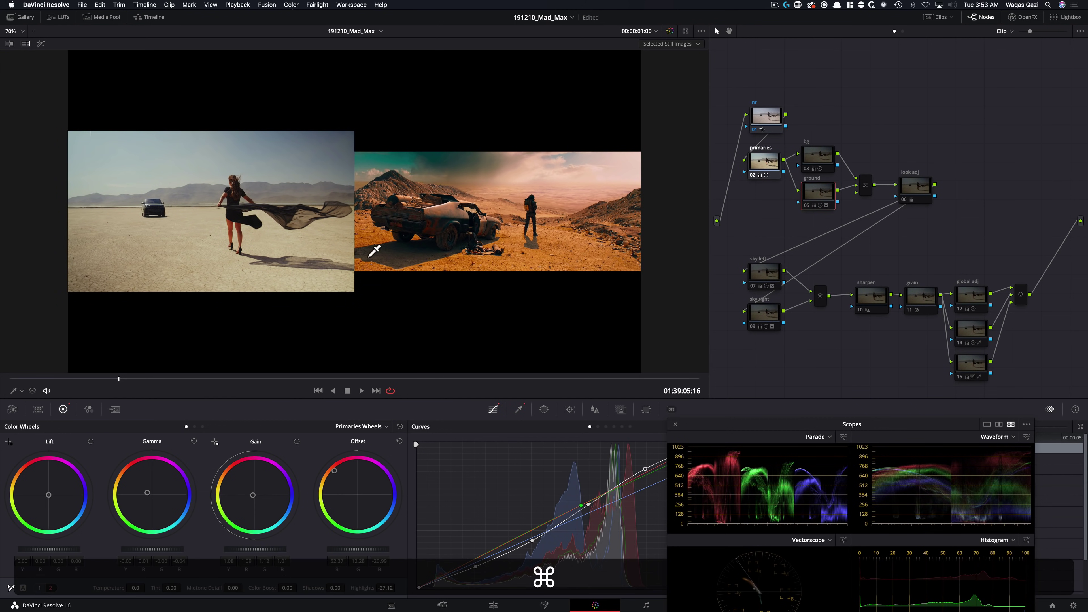
key("super+d")
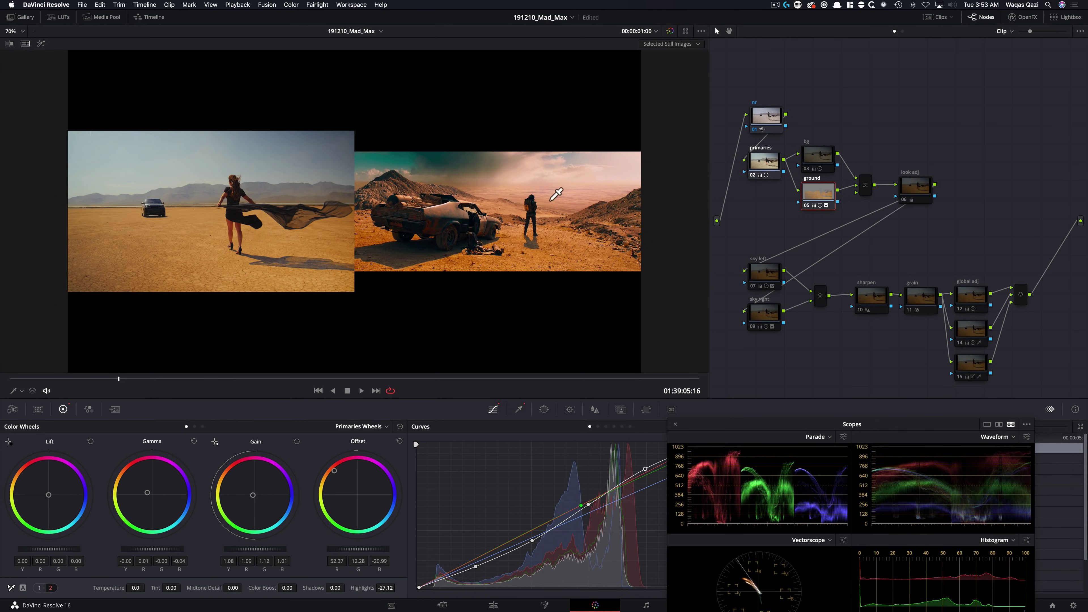
left_click(820, 159)
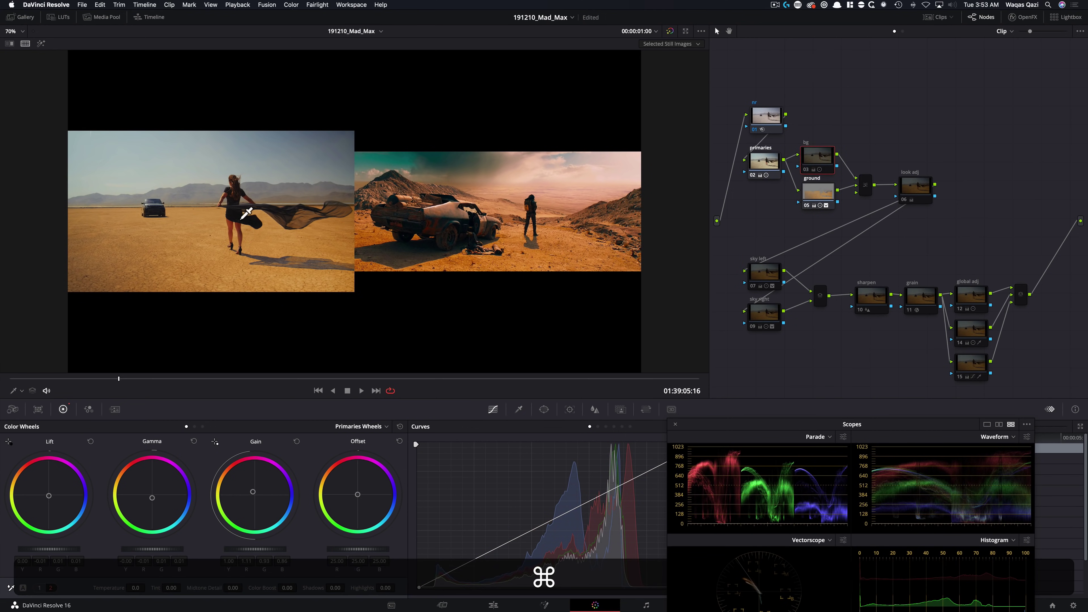
key("super+d")
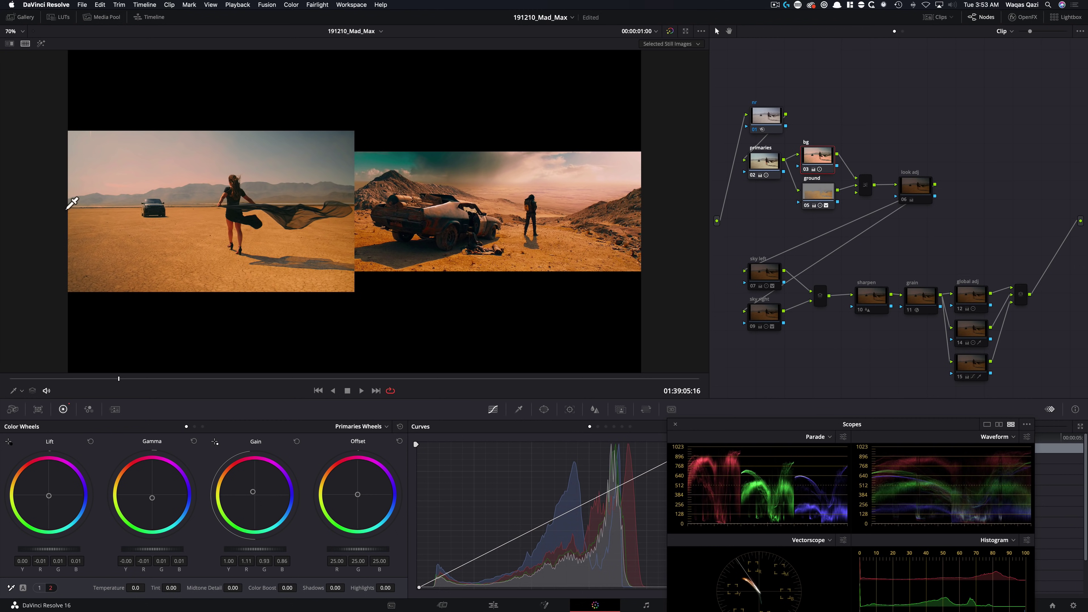
Re-enable the look adj node and the mixer before it, toggling look adj off and on to review its effect.
left_click(923, 196)
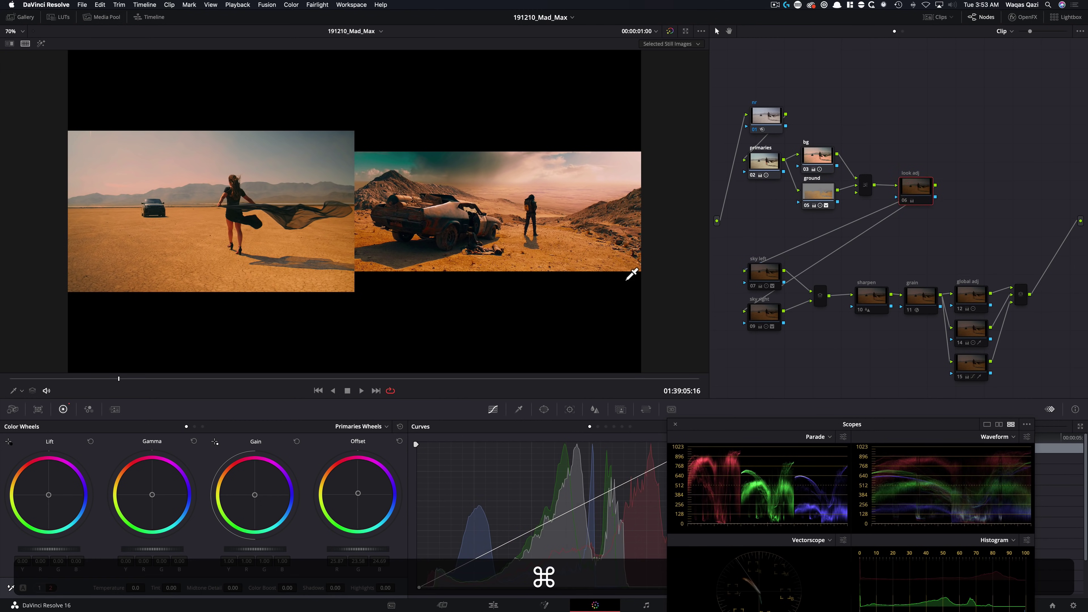
key("super+d")
key("super+d")
key("super+d")
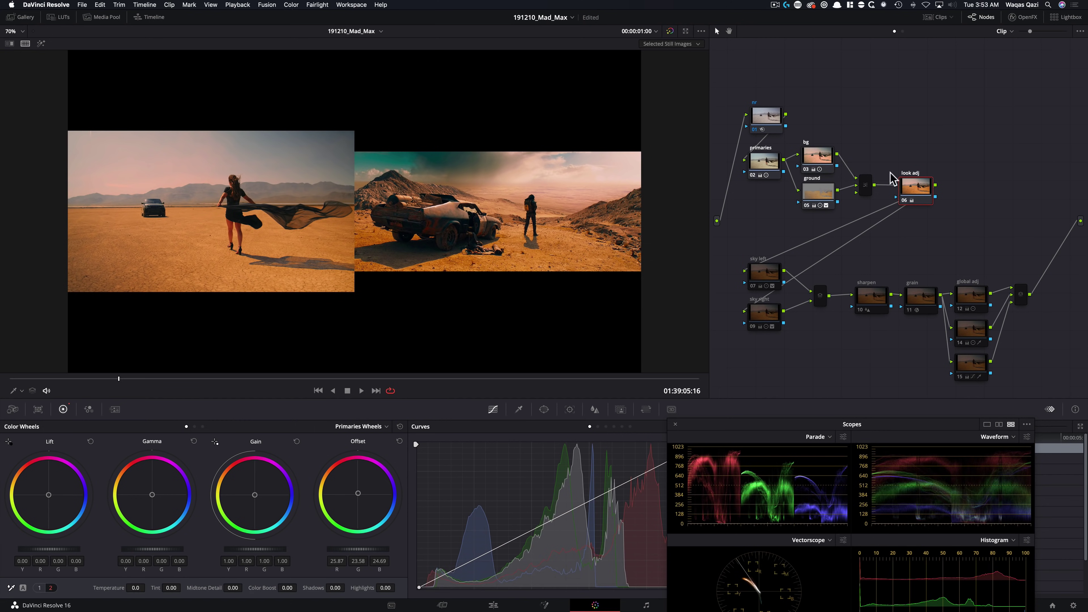
left_click(863, 186)
key("super+d")
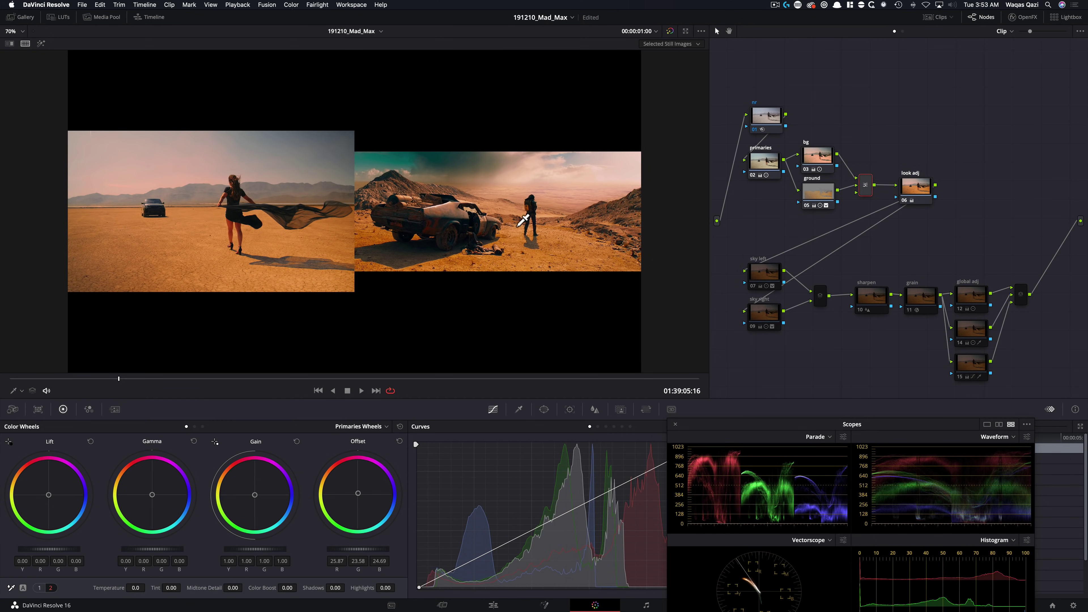
key("super+d")
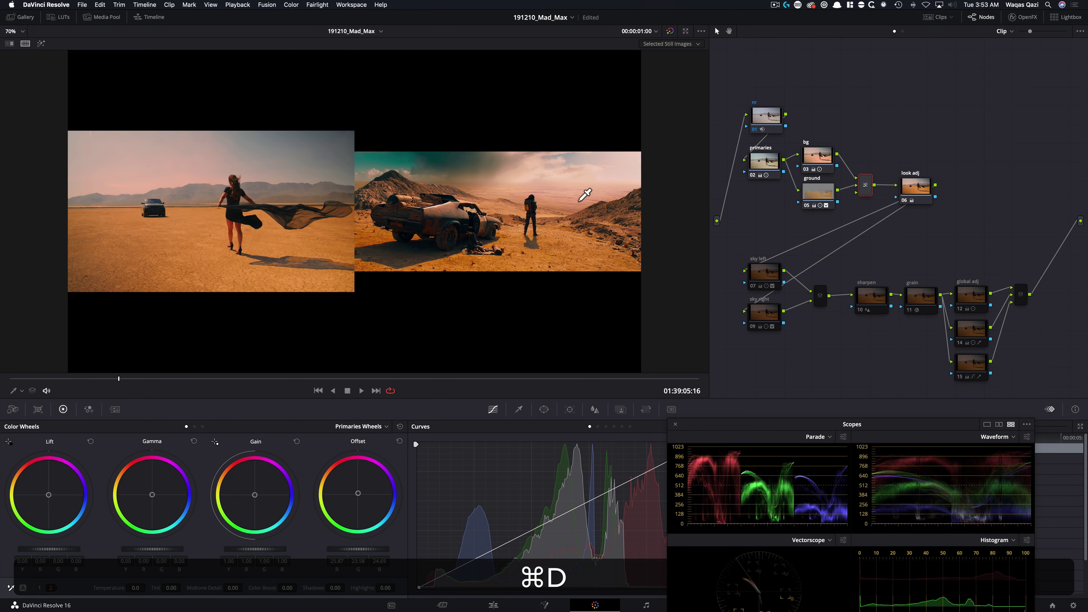
left_click(908, 188)
key("super+d")
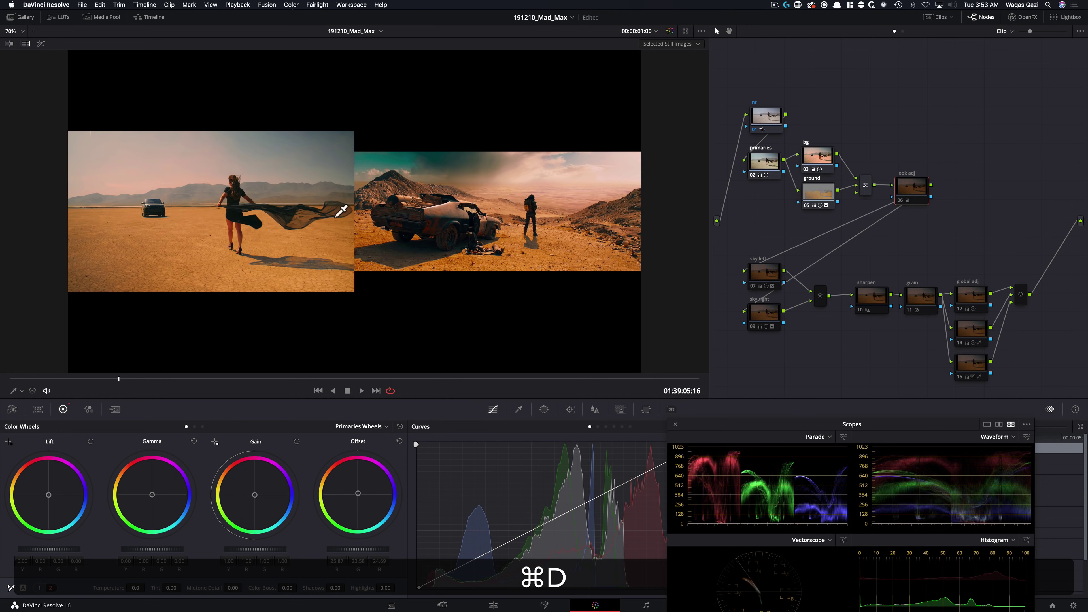
key("super+d")
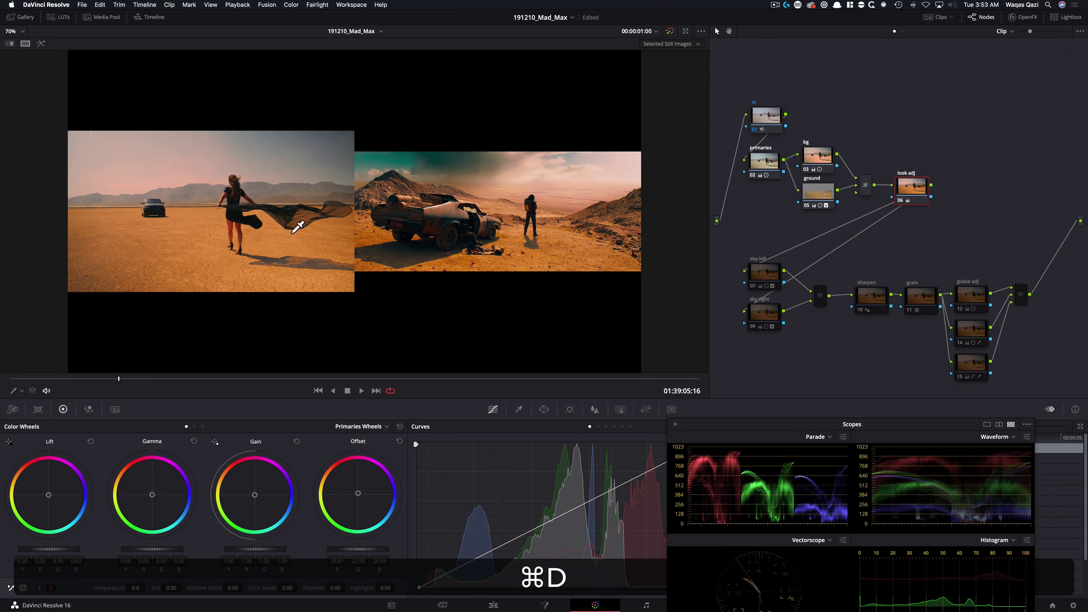
Re-enable the sky left and sky right nodes, reviewing each sky adjustment against the reference.
left_click(763, 272)
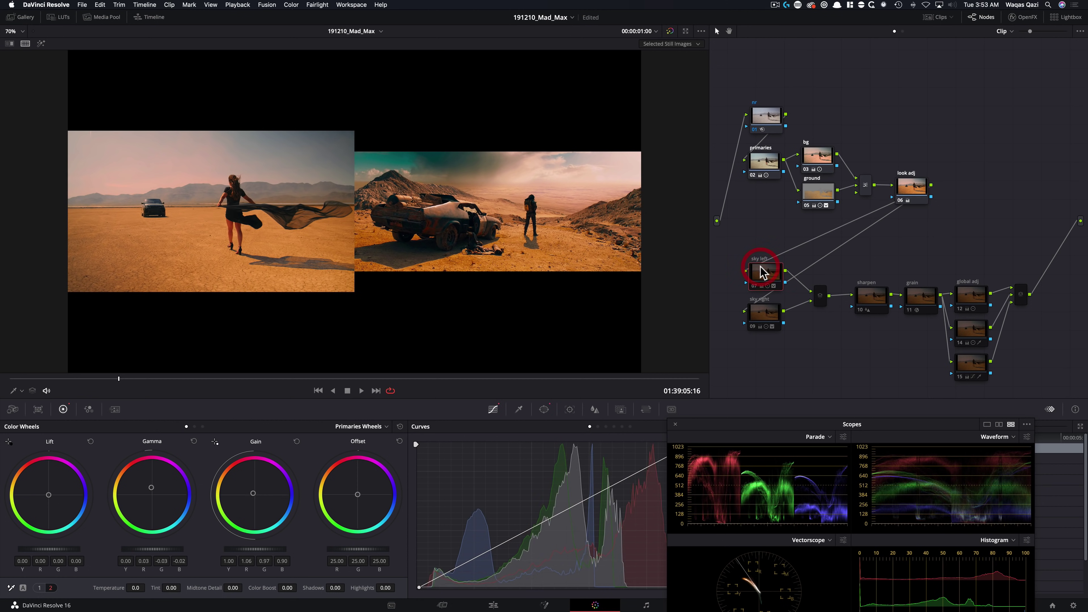
key("super+d")
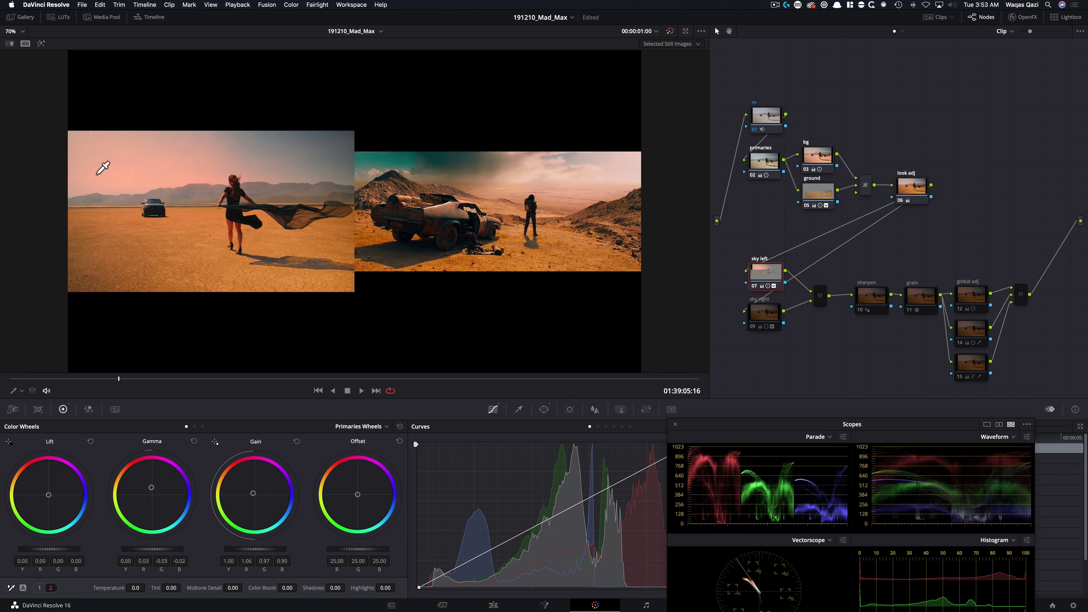
left_click(760, 315)
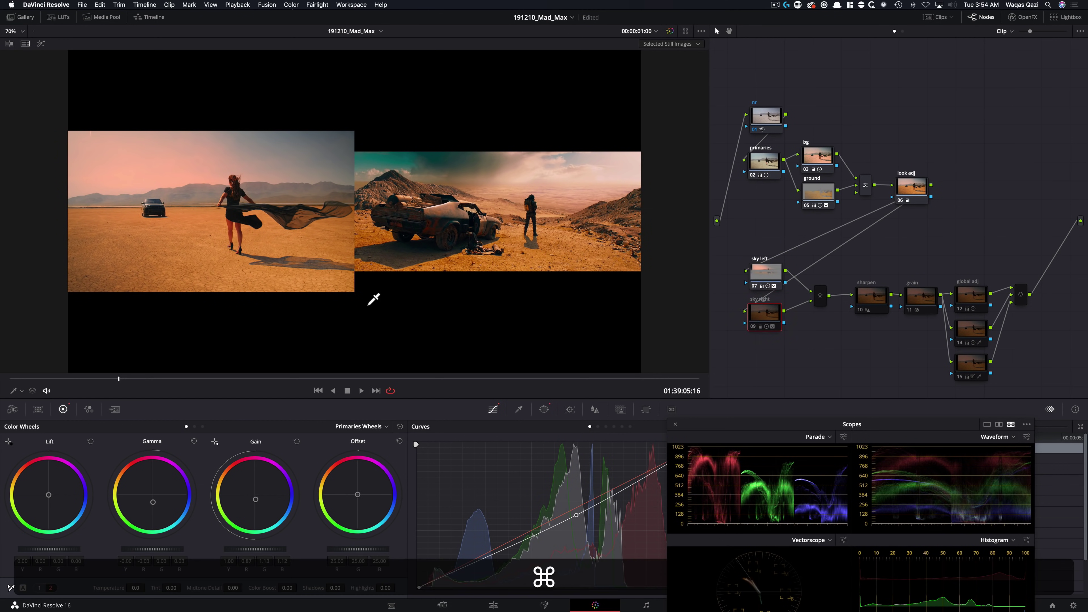
key("super+d")
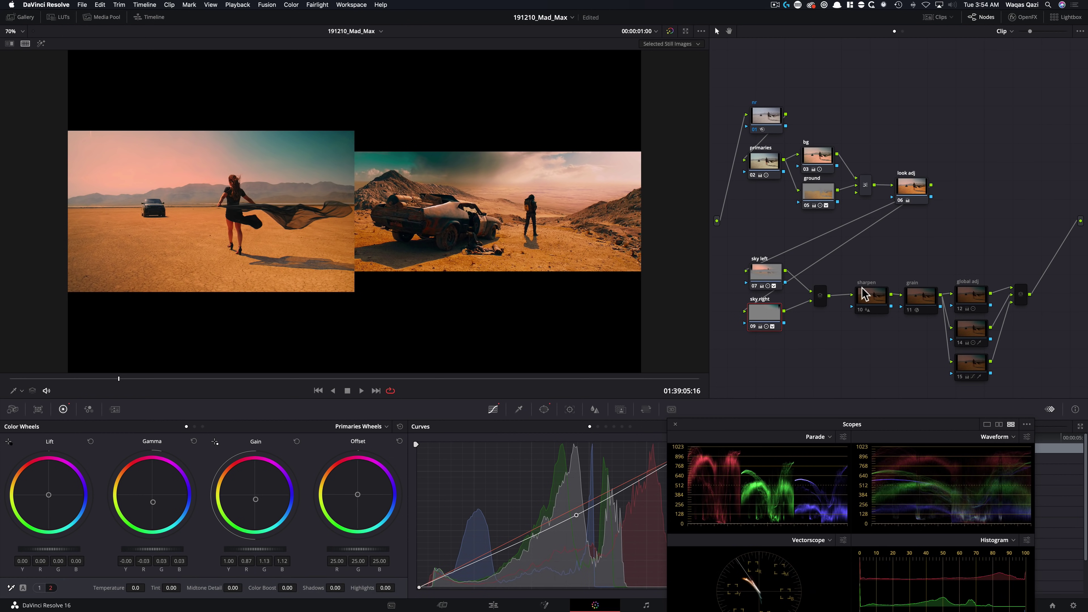
Re-enable the mixer after the sky nodes, the sharpen and grain nodes, and the global adj node.
left_click(820, 297)
key("super+d")
left_click_drag(916, 314, 890, 330)
key("super+d")
left_click(916, 296)
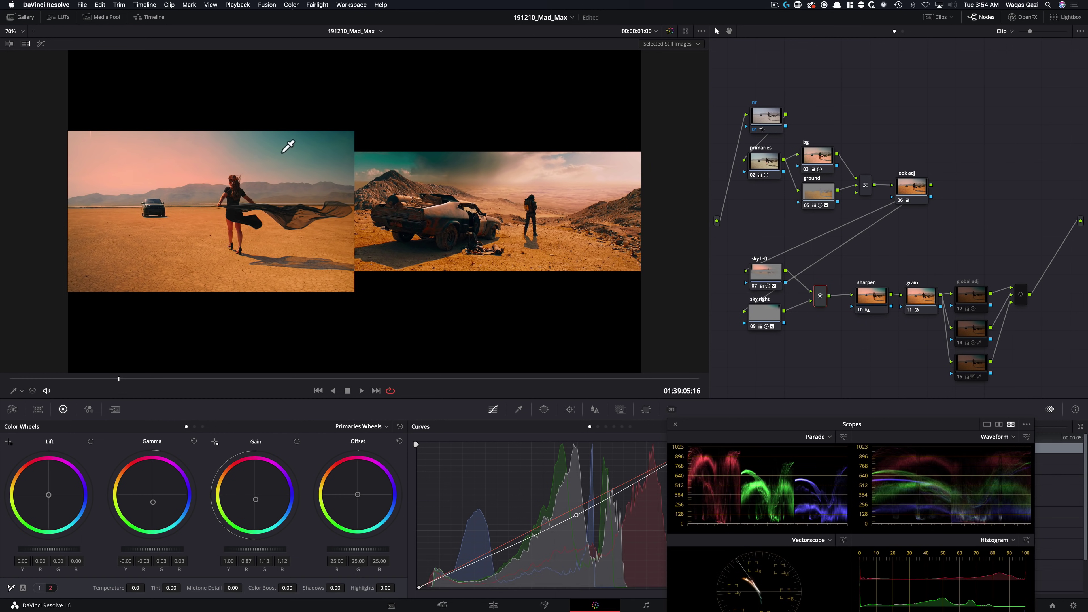
left_click(976, 296)
key("super+d")
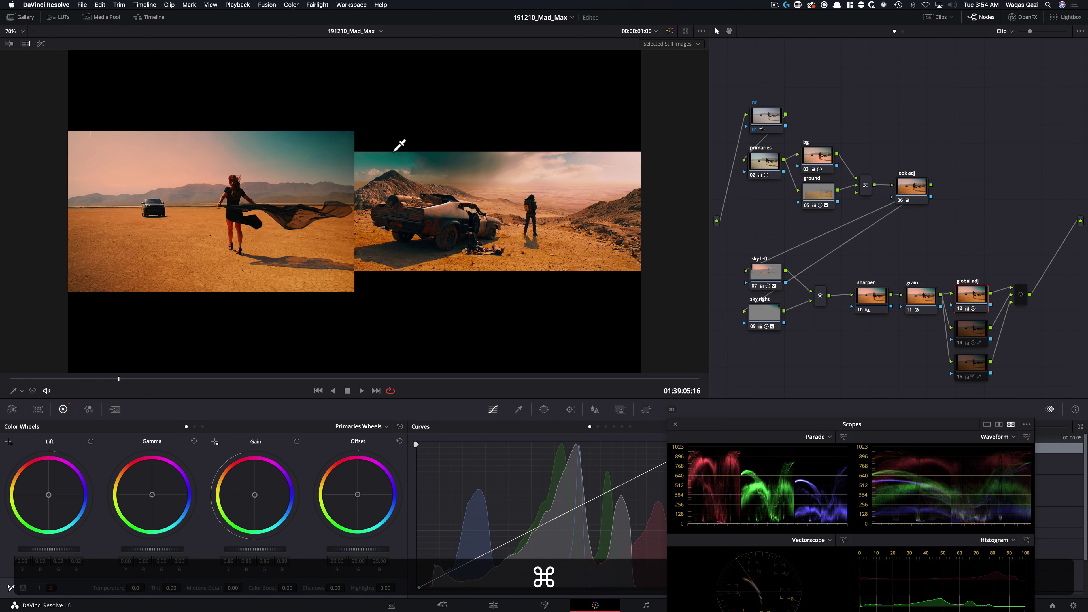
Toggle the global adj node off and on repeatedly to review its effect against the reference, leaving it enabled.
key("super+d")
key("super+d")
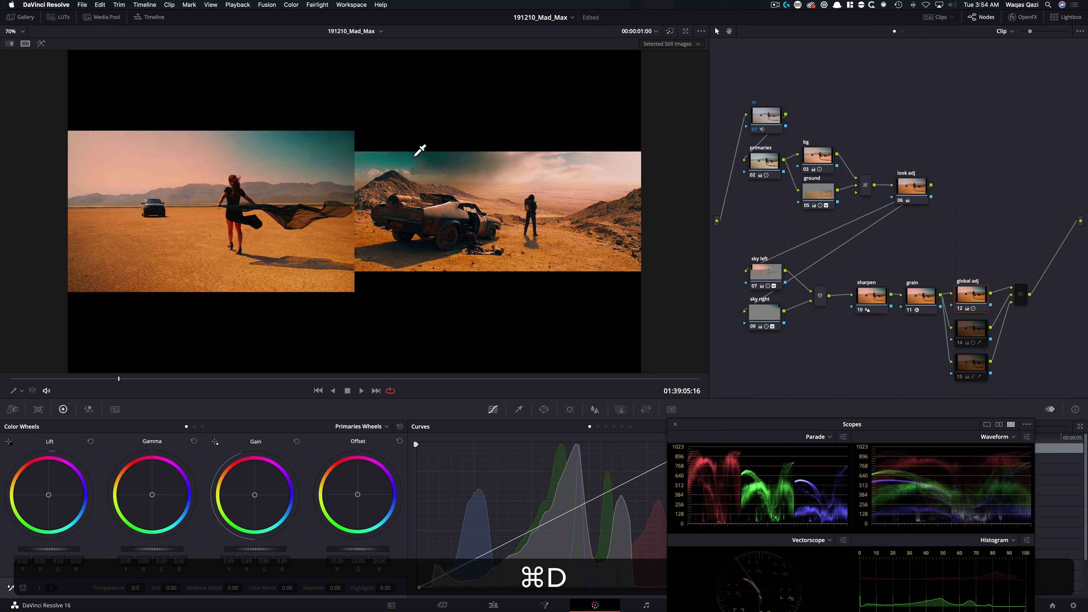
key("super+d")
key("super+d")
key("super+d")
key("super+d")
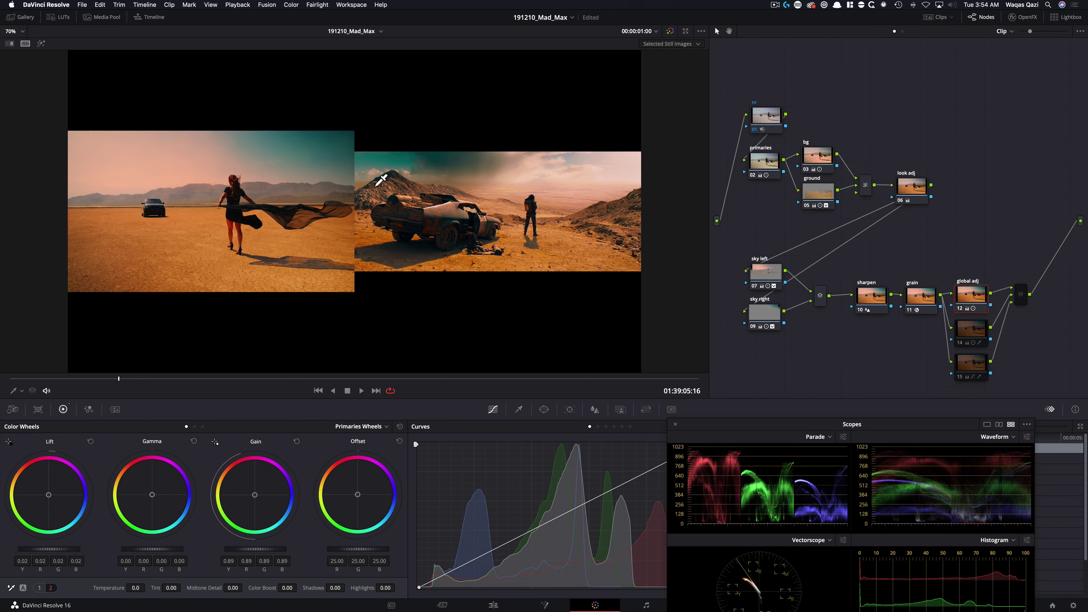
Re-enable nodes 14 and 15 and the final mixer after them, toggling node 15 off and on to review its effect.
left_click(970, 331)
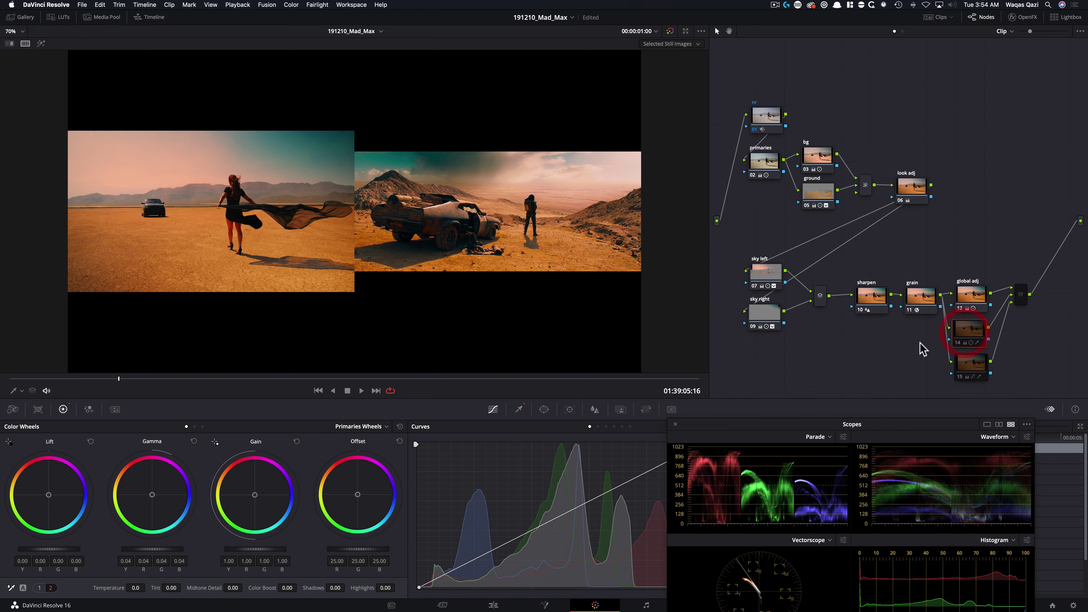
key("super+d")
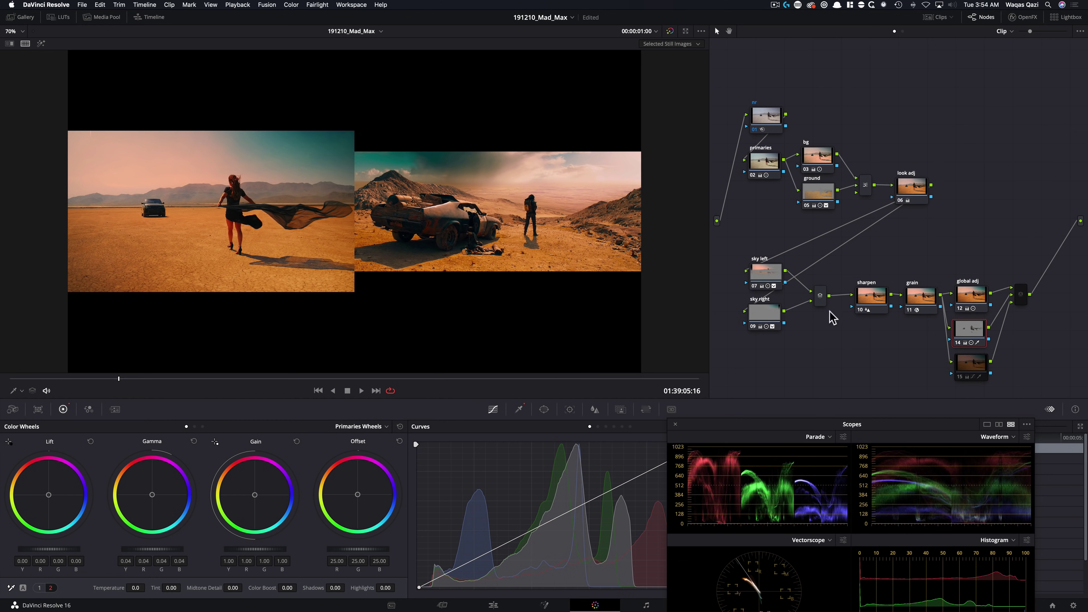
left_click(961, 366)
key("super+d")
key("super+d")
key("super+d")
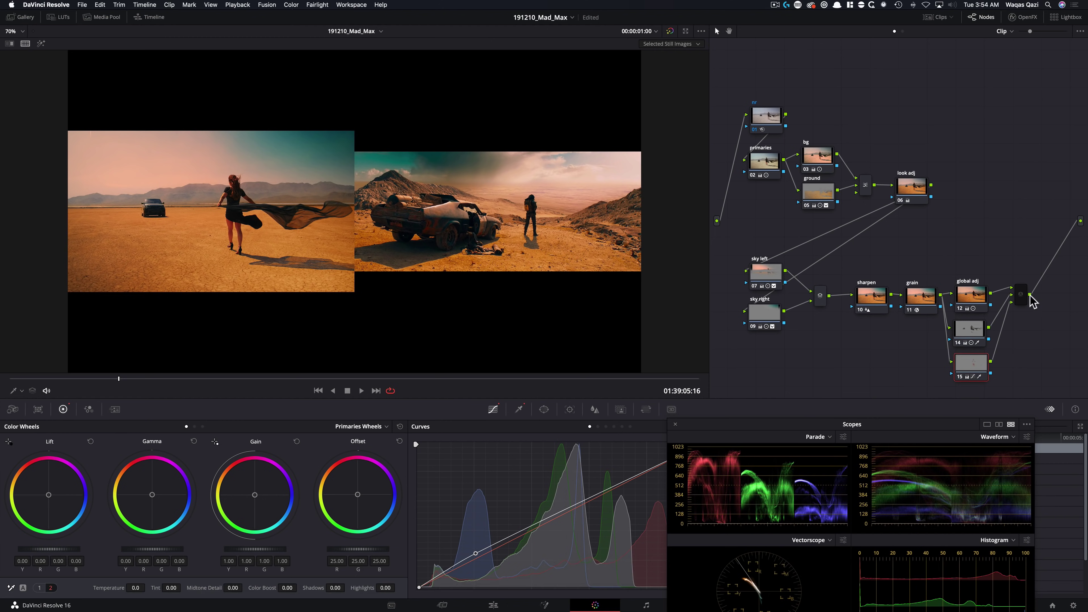
left_click(1019, 296)
key("super+d")
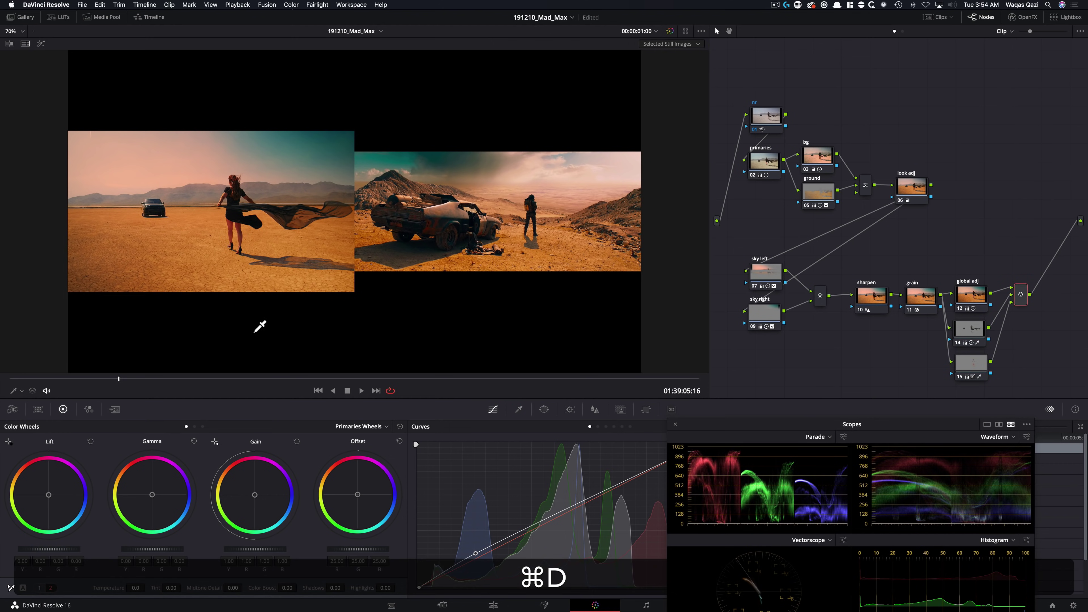
Compare the graded and bypassed shot with the reference using normal and inverted wipes, and return the playhead to the clip's first frame.
key("super+w")
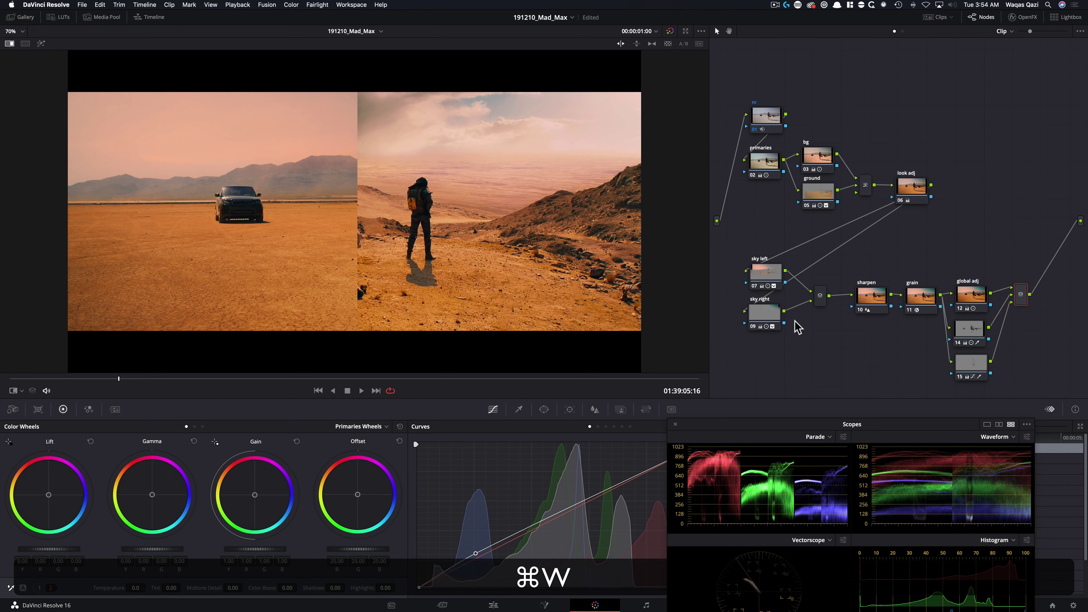
key("alt+super+w")
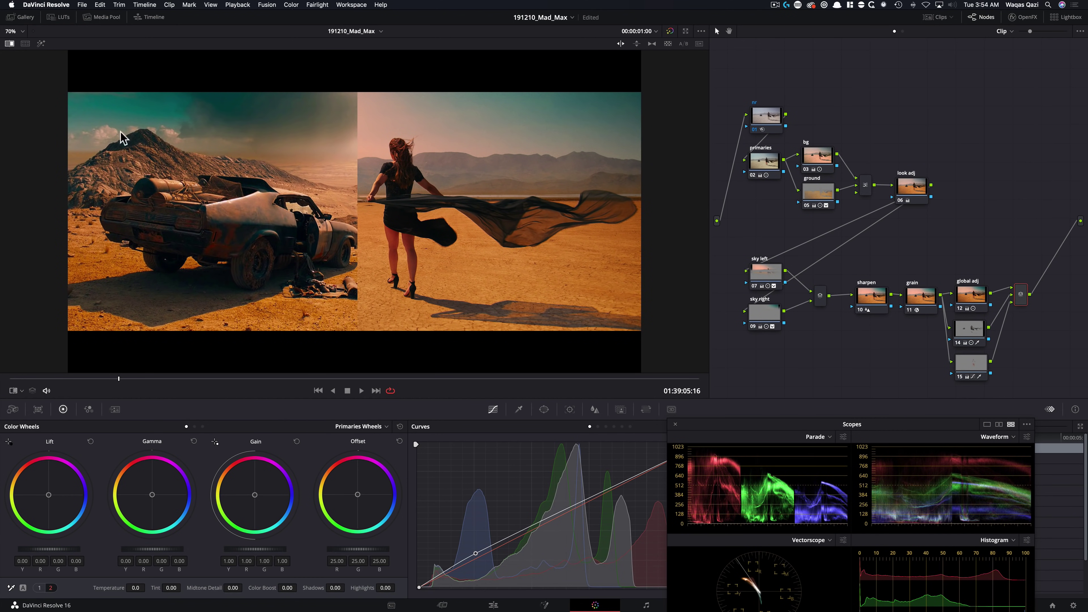
key("alt+shift+d")
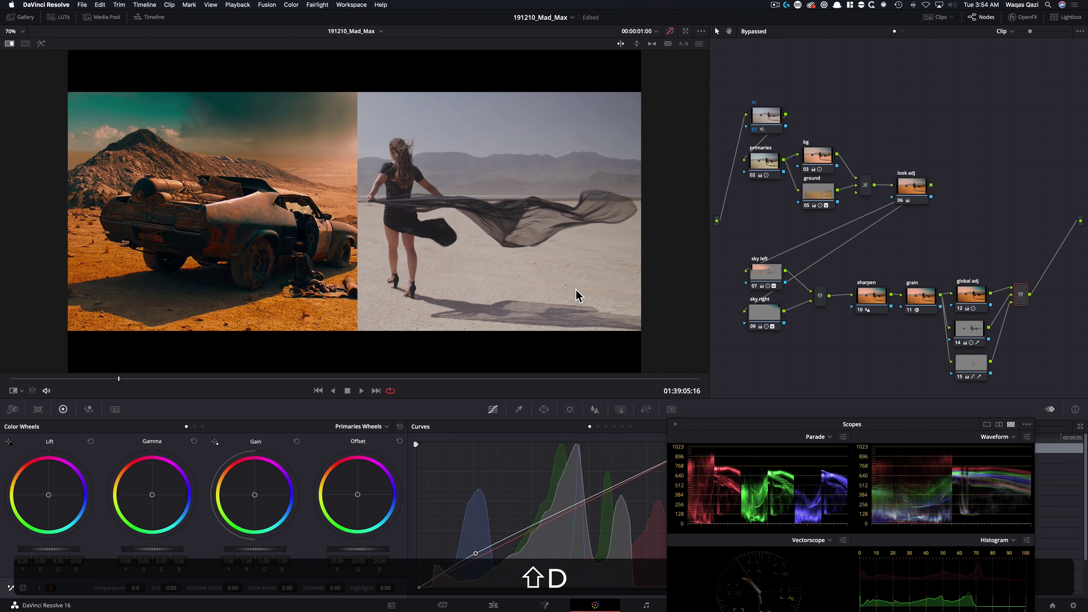
key("alt+shift+w")
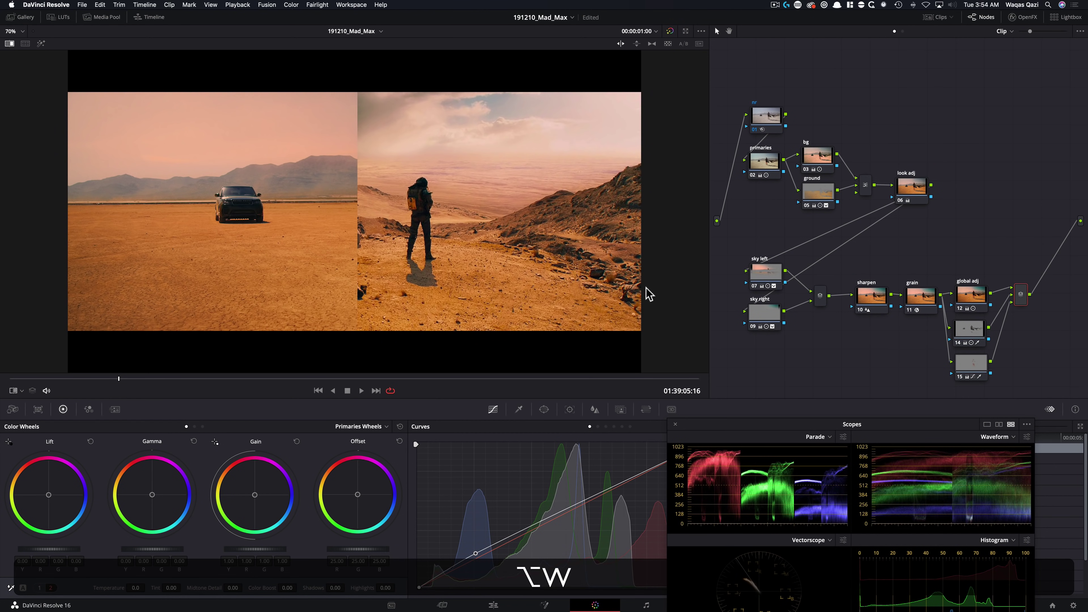
key("shift+d")
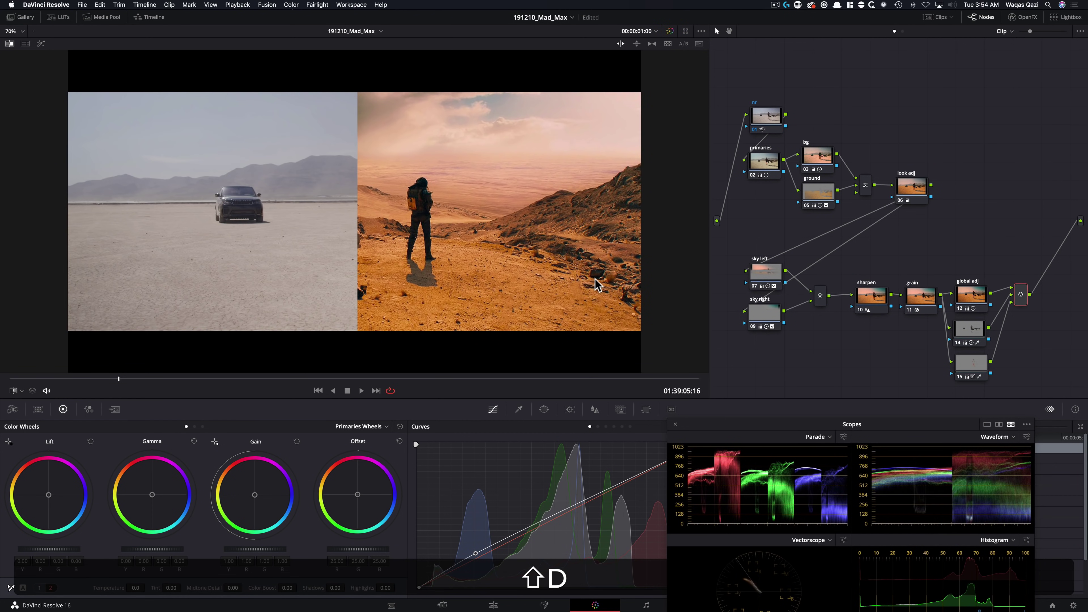
key("shift+d")
key("super+shift+w")
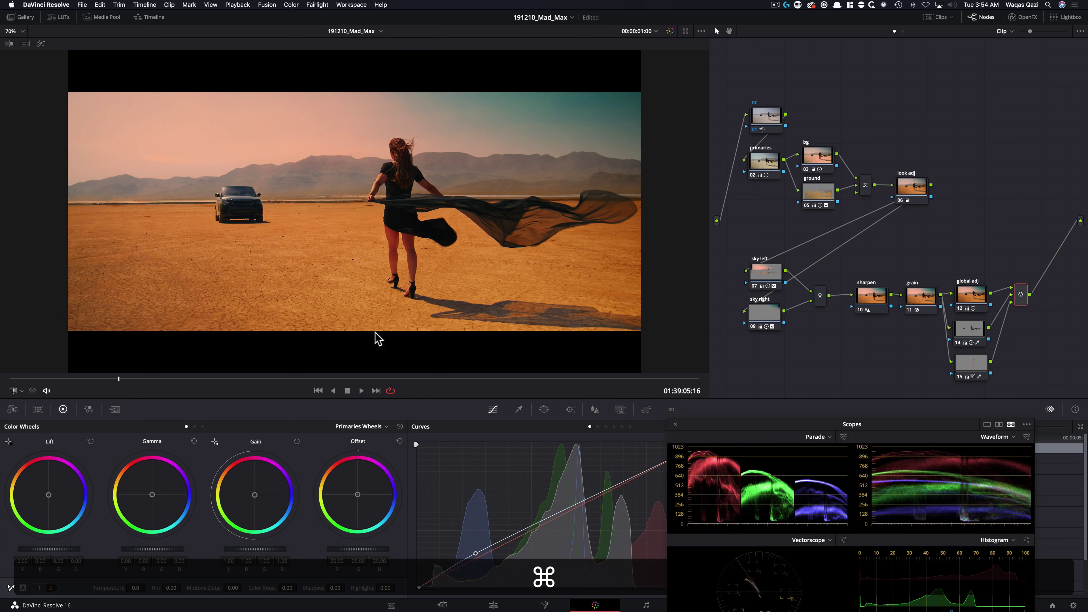
left_click_drag(180, 379, 10, 384)
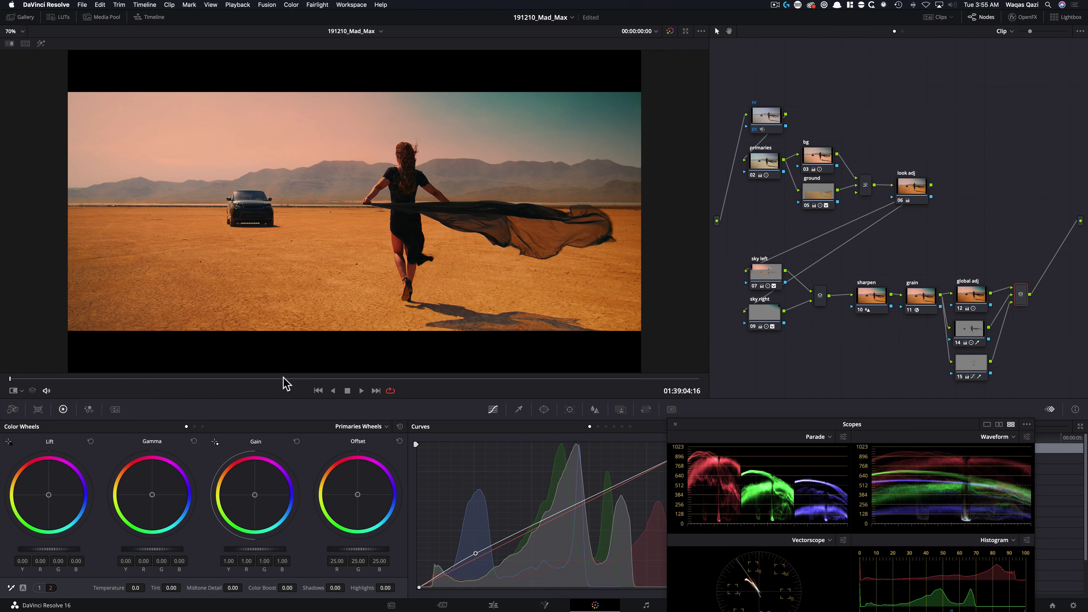